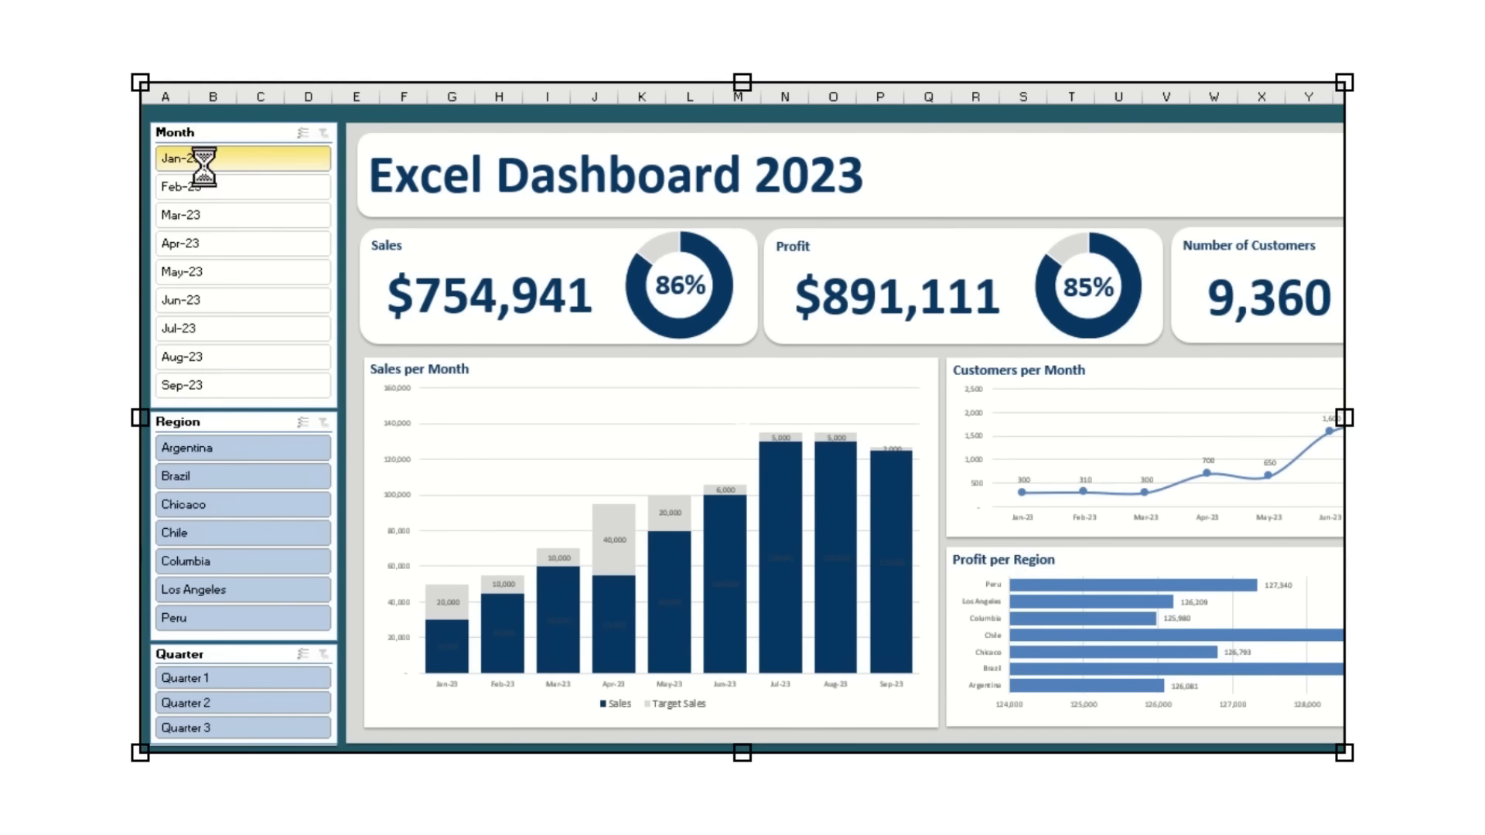
# - Clear the Month slicer's filter and filter the sample dashboard by Quarter 2
pyautogui.click(317, 133)
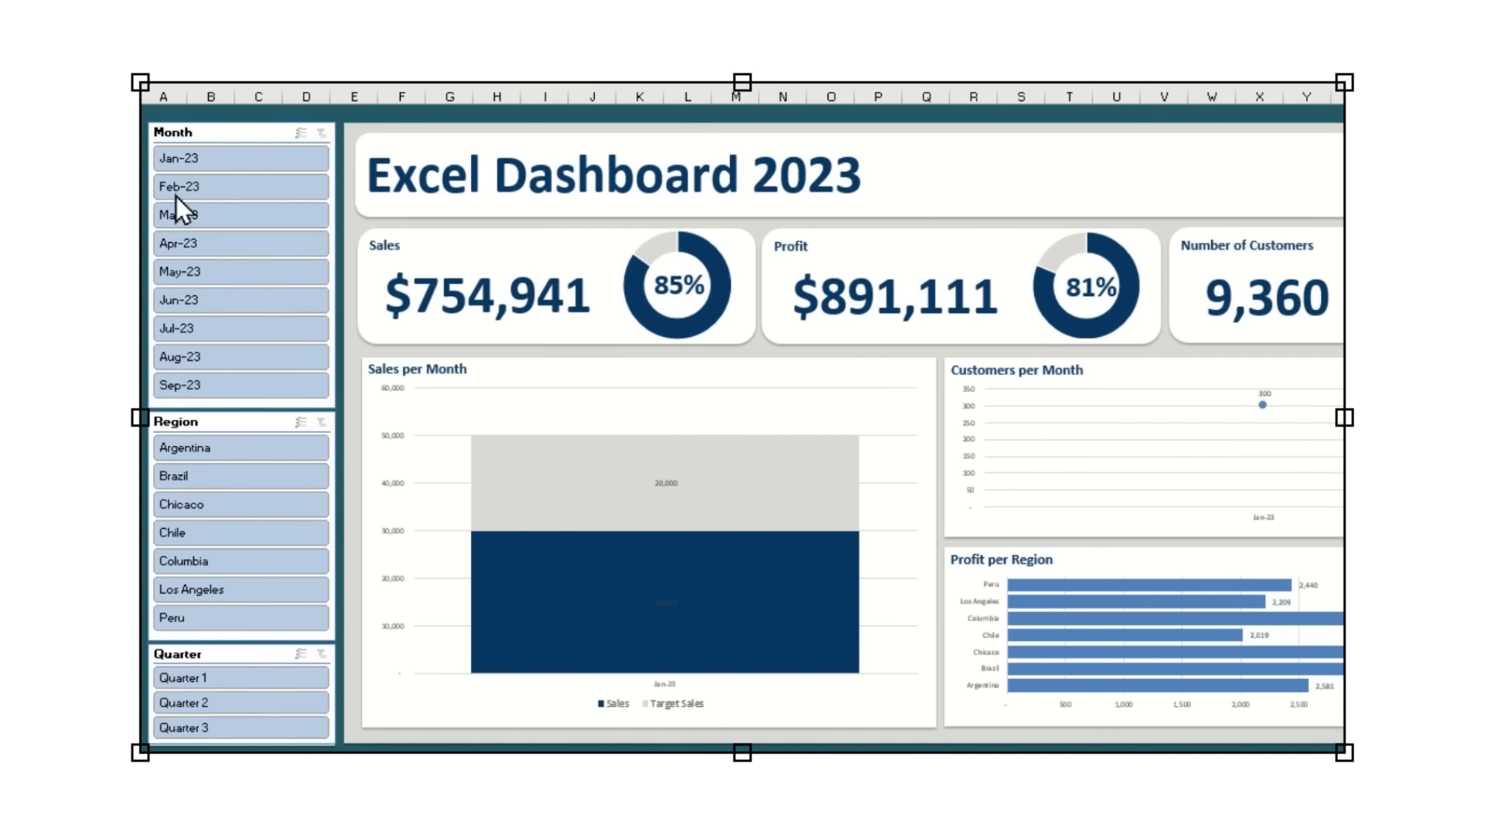
pyautogui.click(231, 708)
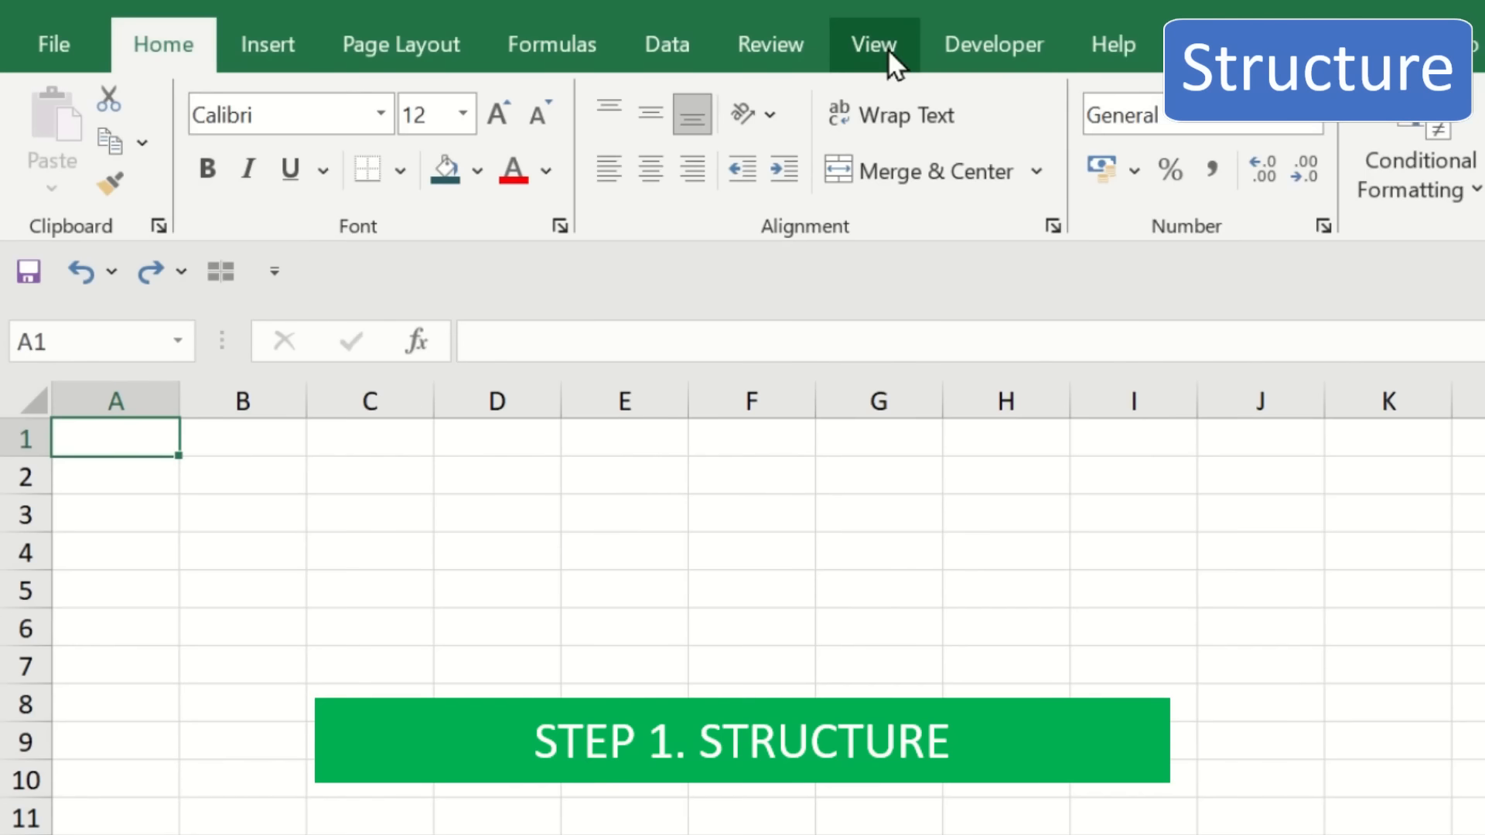
# - Hide the gridlines and fill the entire OVERVIEW sheet with the dark teal theme color
pyautogui.click(650, 26)
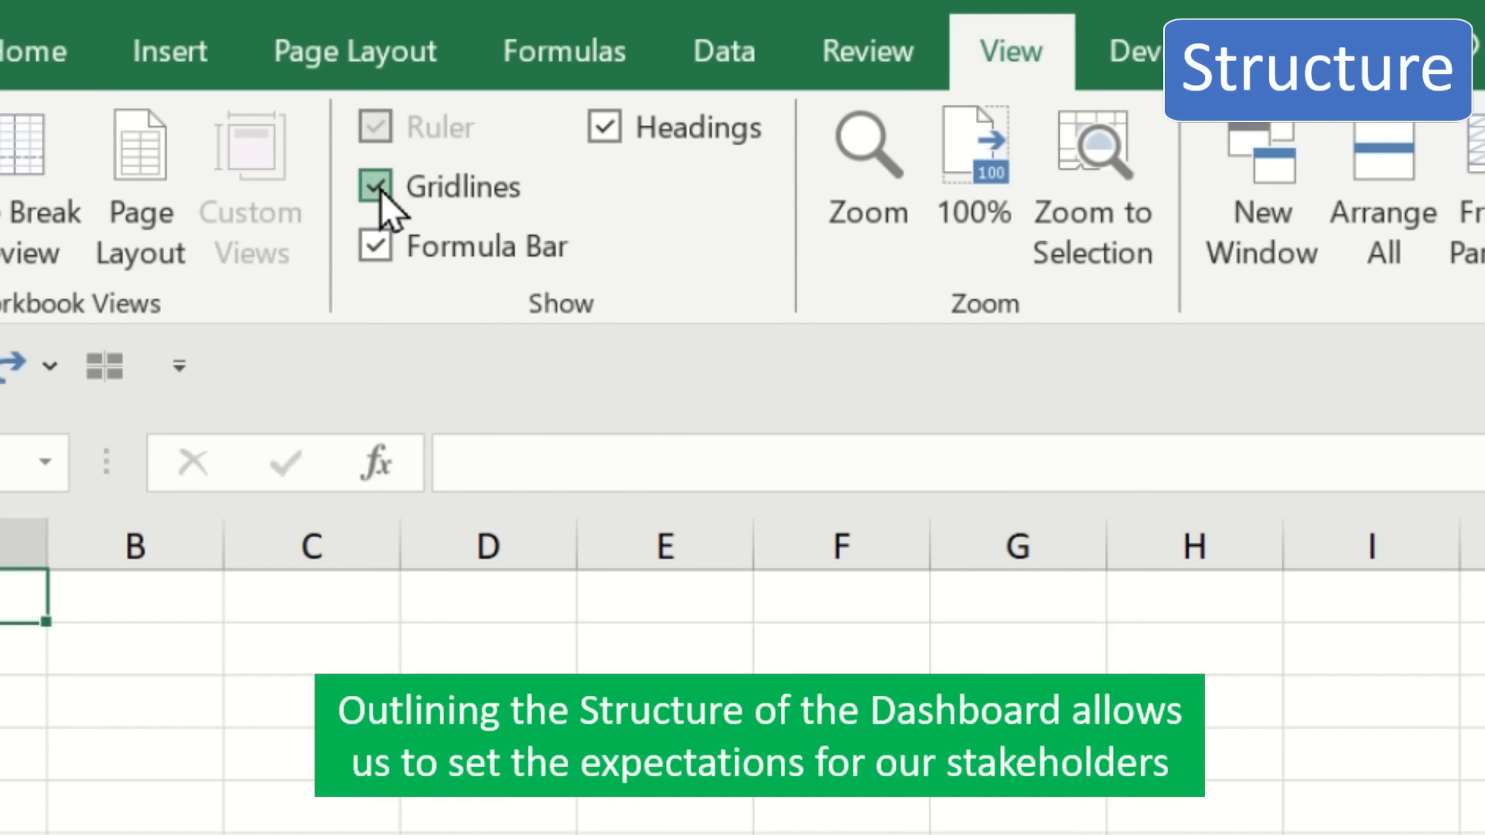
pyautogui.click(377, 187)
pyautogui.hotkey('ctrl', 'a')
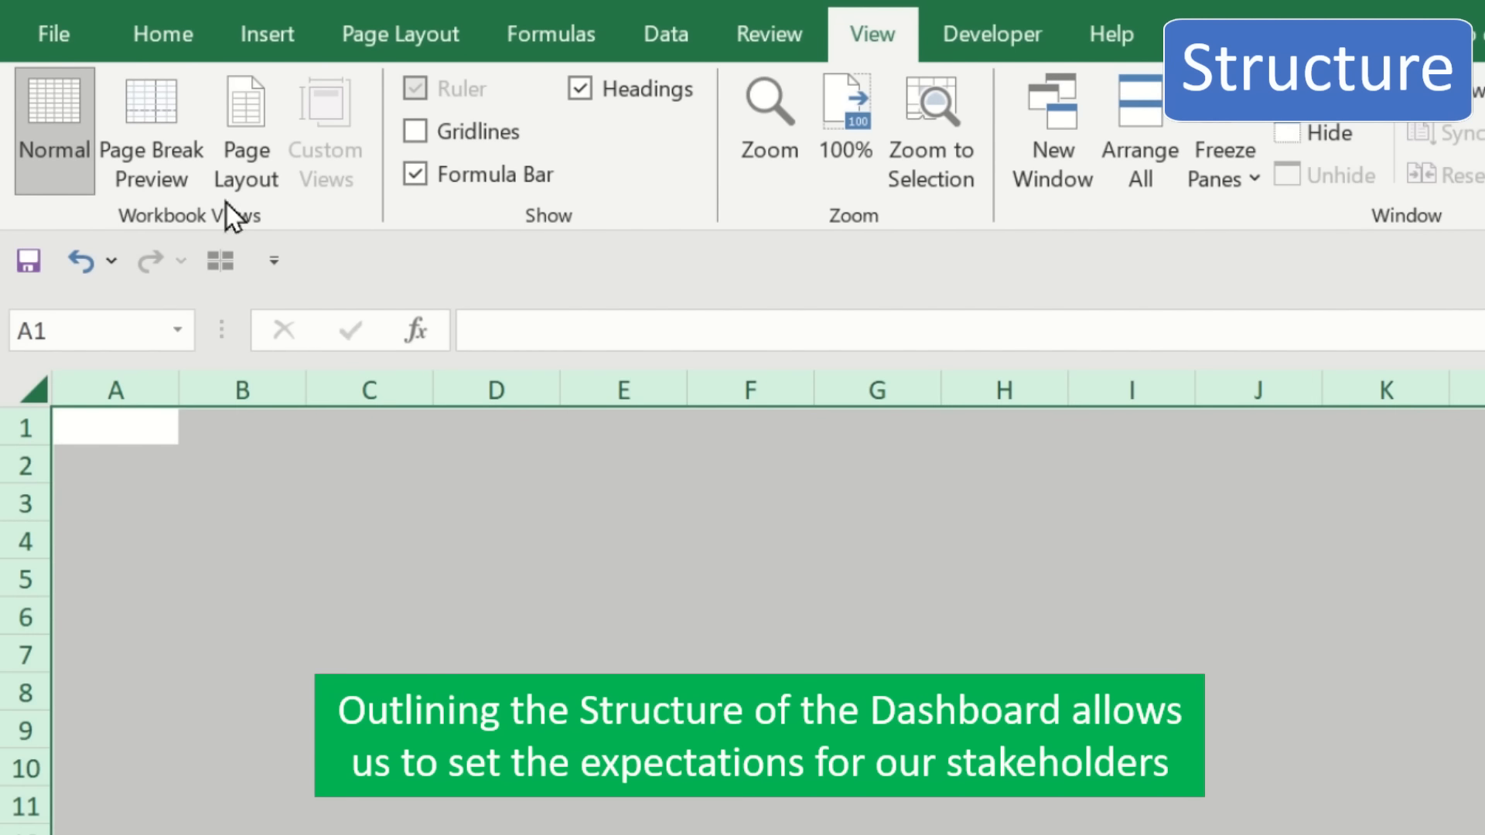
pyautogui.click(196, 39)
pyautogui.click(479, 161)
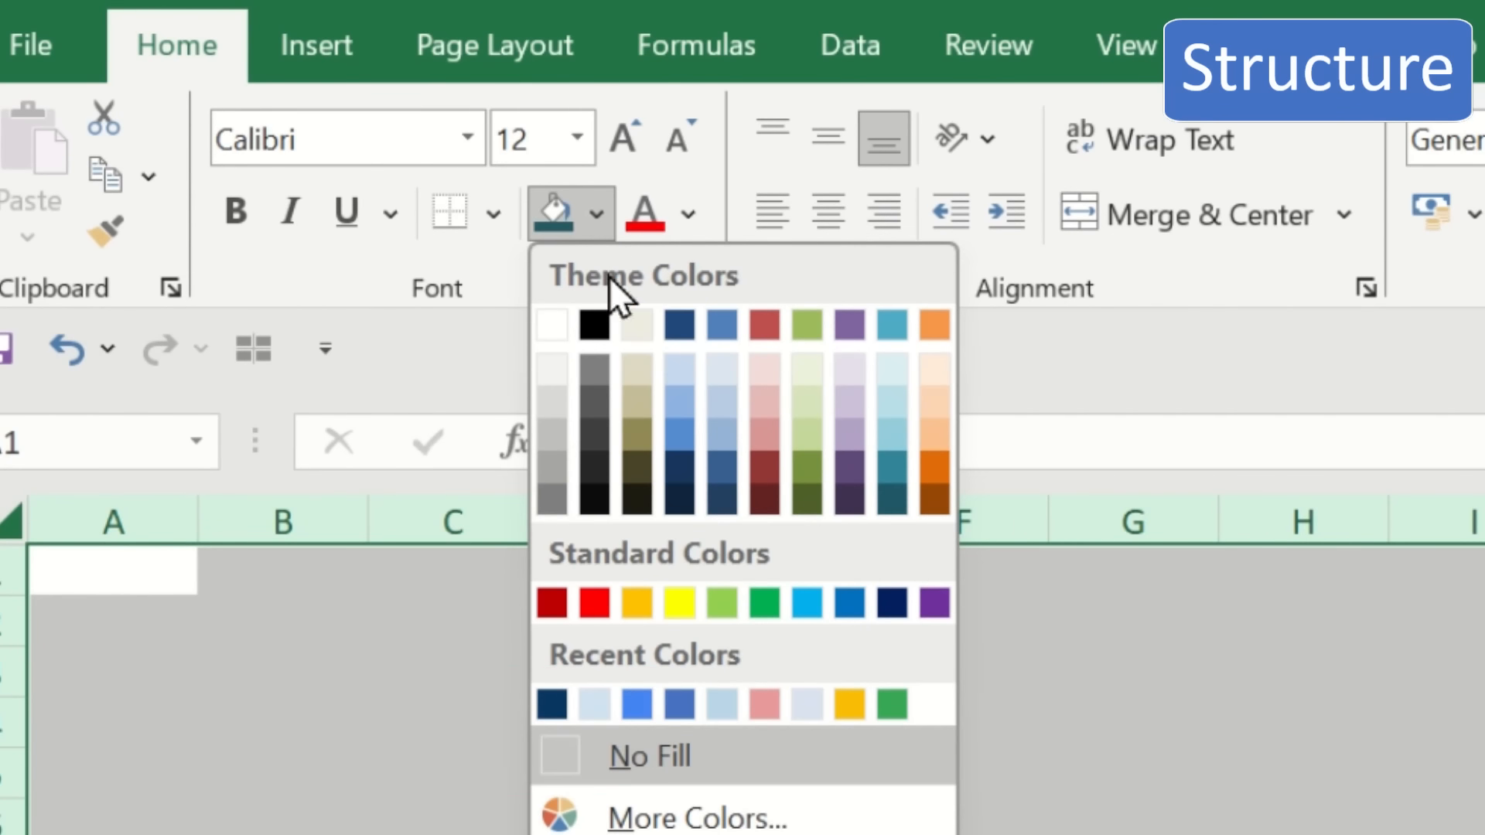
pyautogui.click(891, 500)
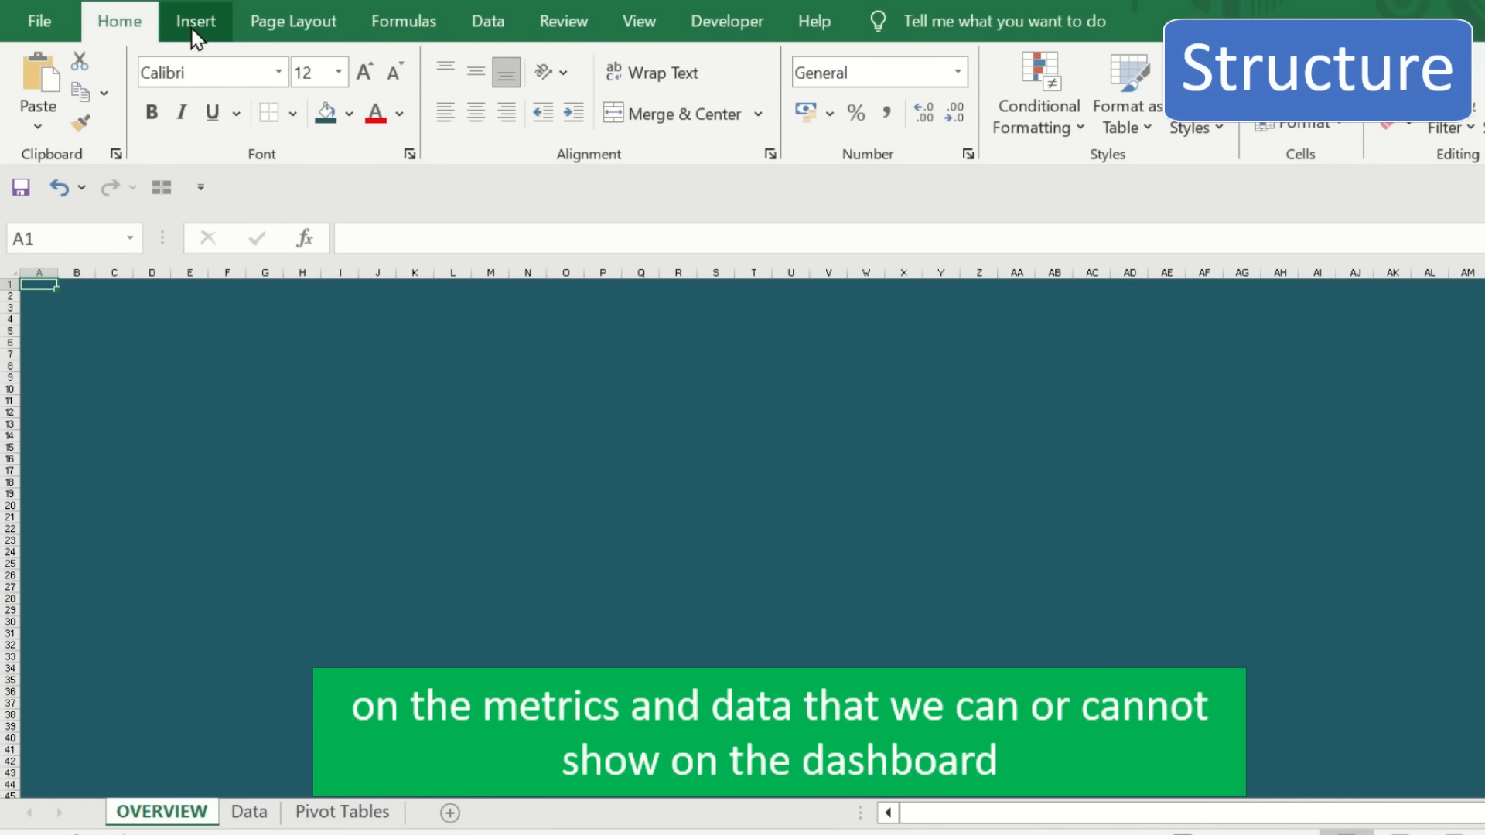
# - Draw a rectangle over columns A to D starting at row 2 and stretch it down to row 21
pyautogui.click(195, 31)
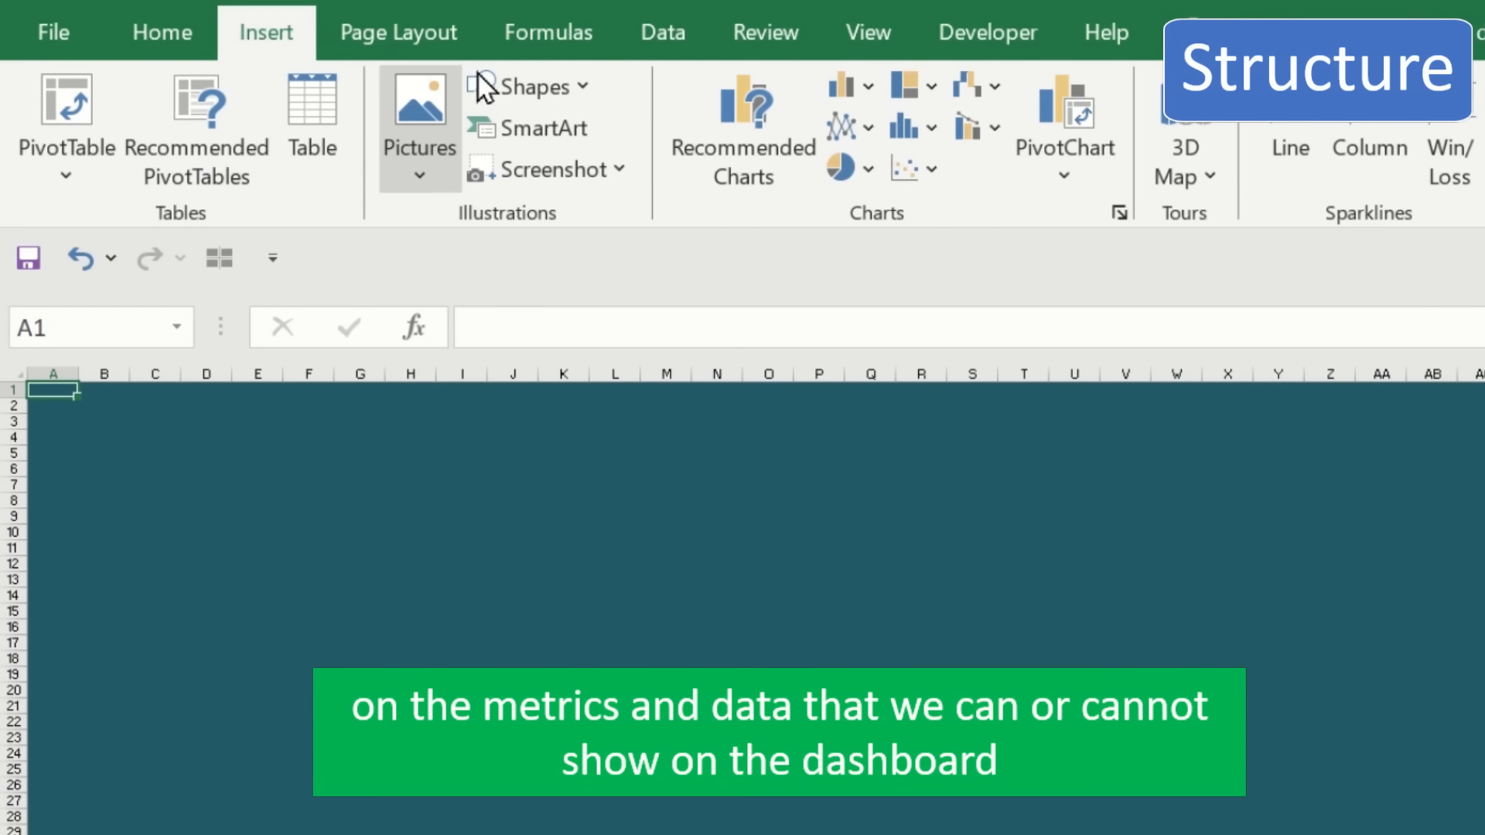
pyautogui.click(431, 66)
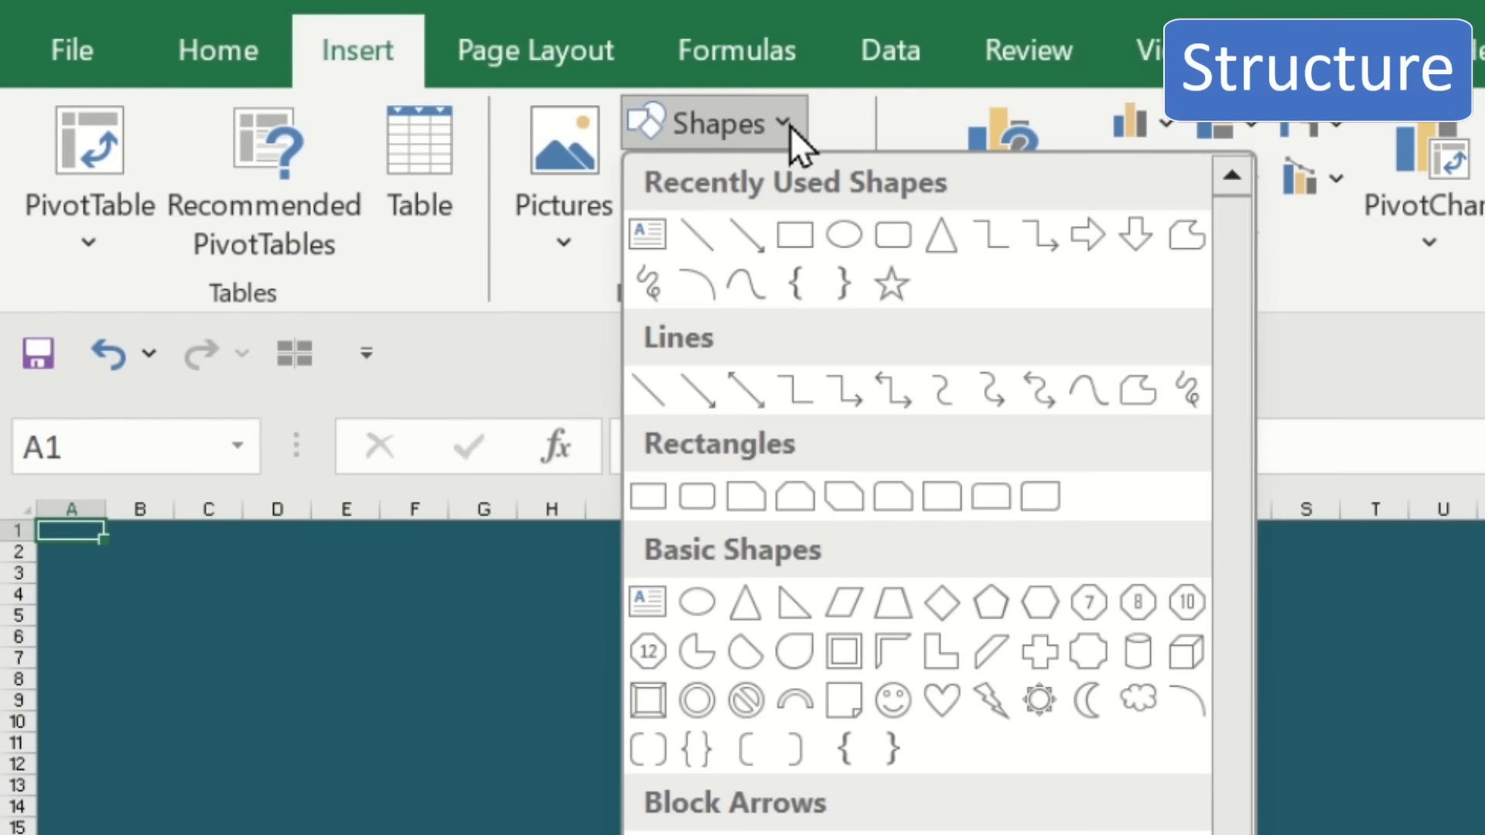
pyautogui.click(801, 249)
pyautogui.moveTo(46, 544); pyautogui.dragTo(317, 681)
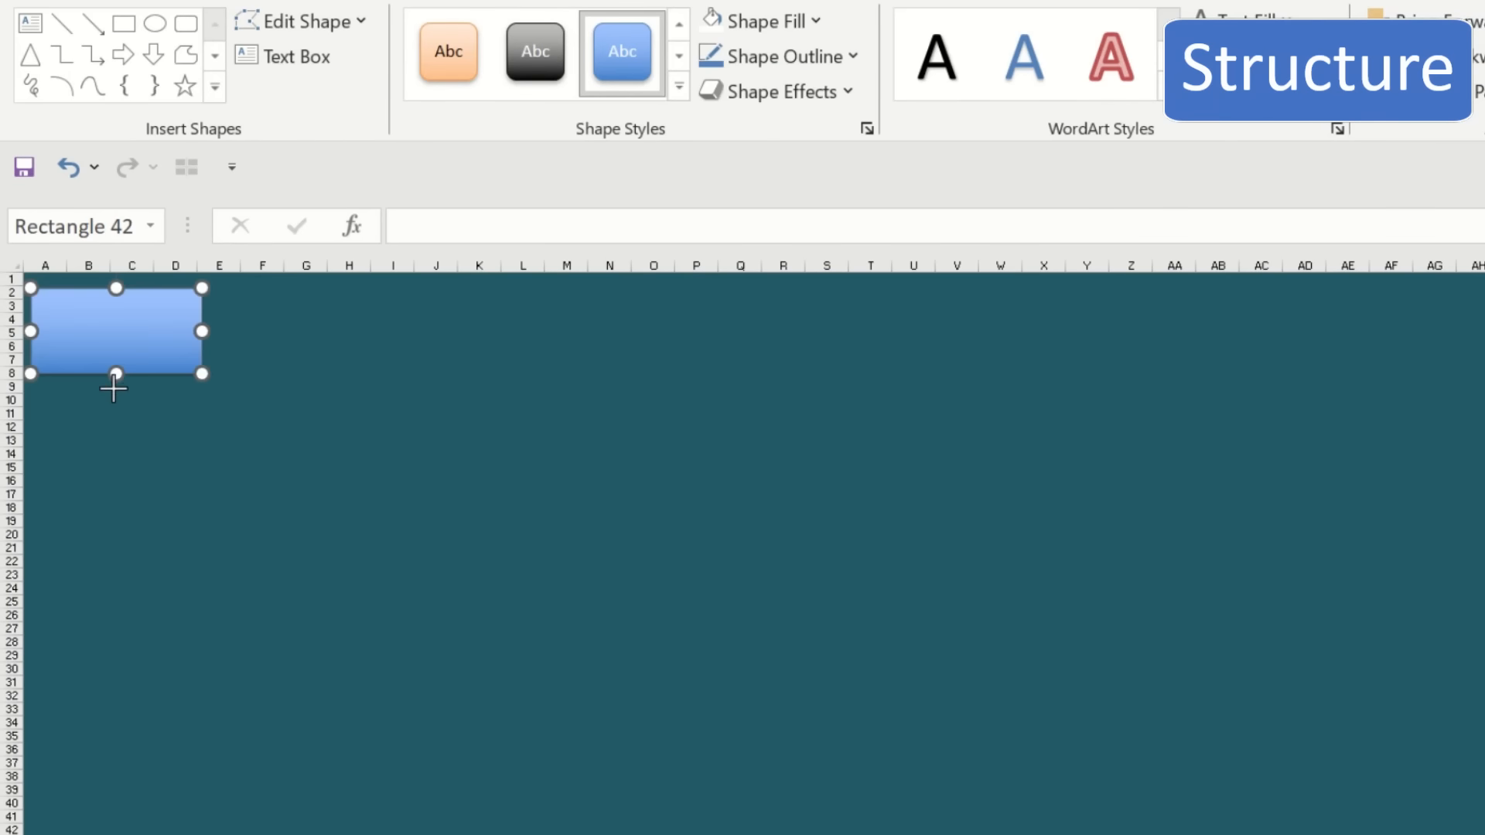
pyautogui.moveTo(114, 389); pyautogui.dragTo(117, 548)
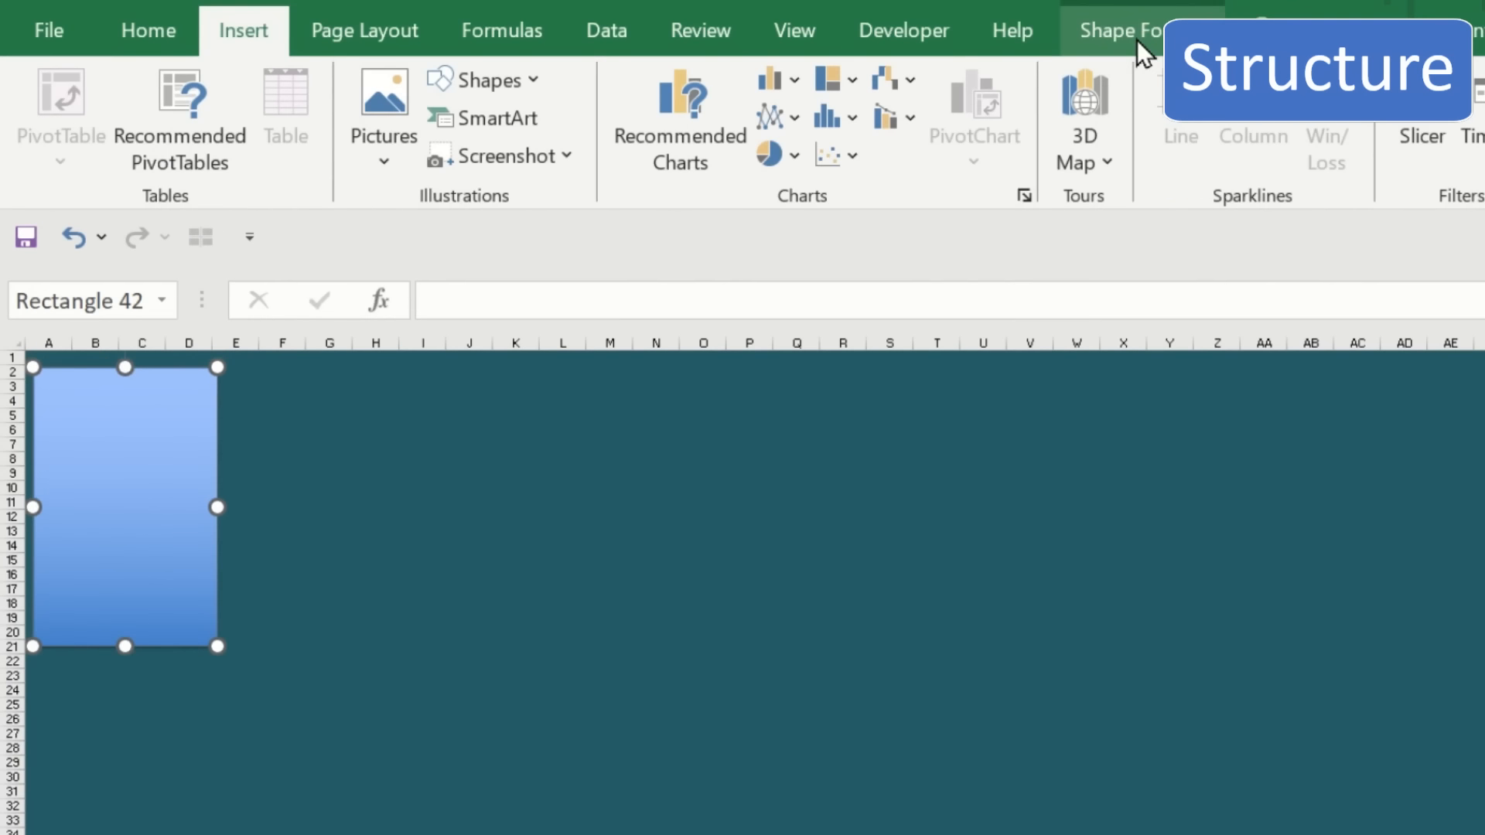
# - Set the sidebar rectangle's fill to white
pyautogui.click(1136, 40)
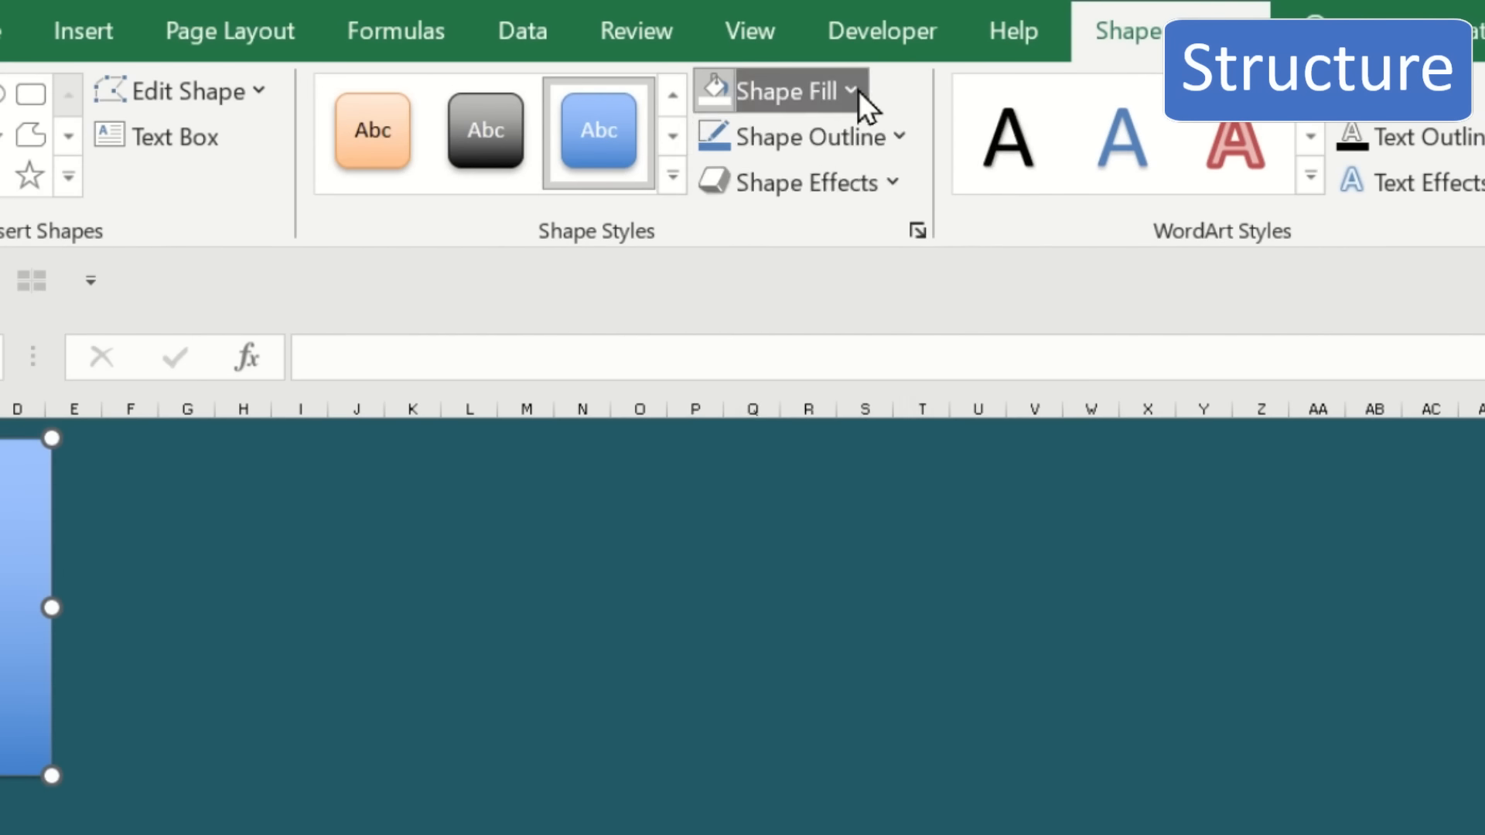
pyautogui.click(879, 80)
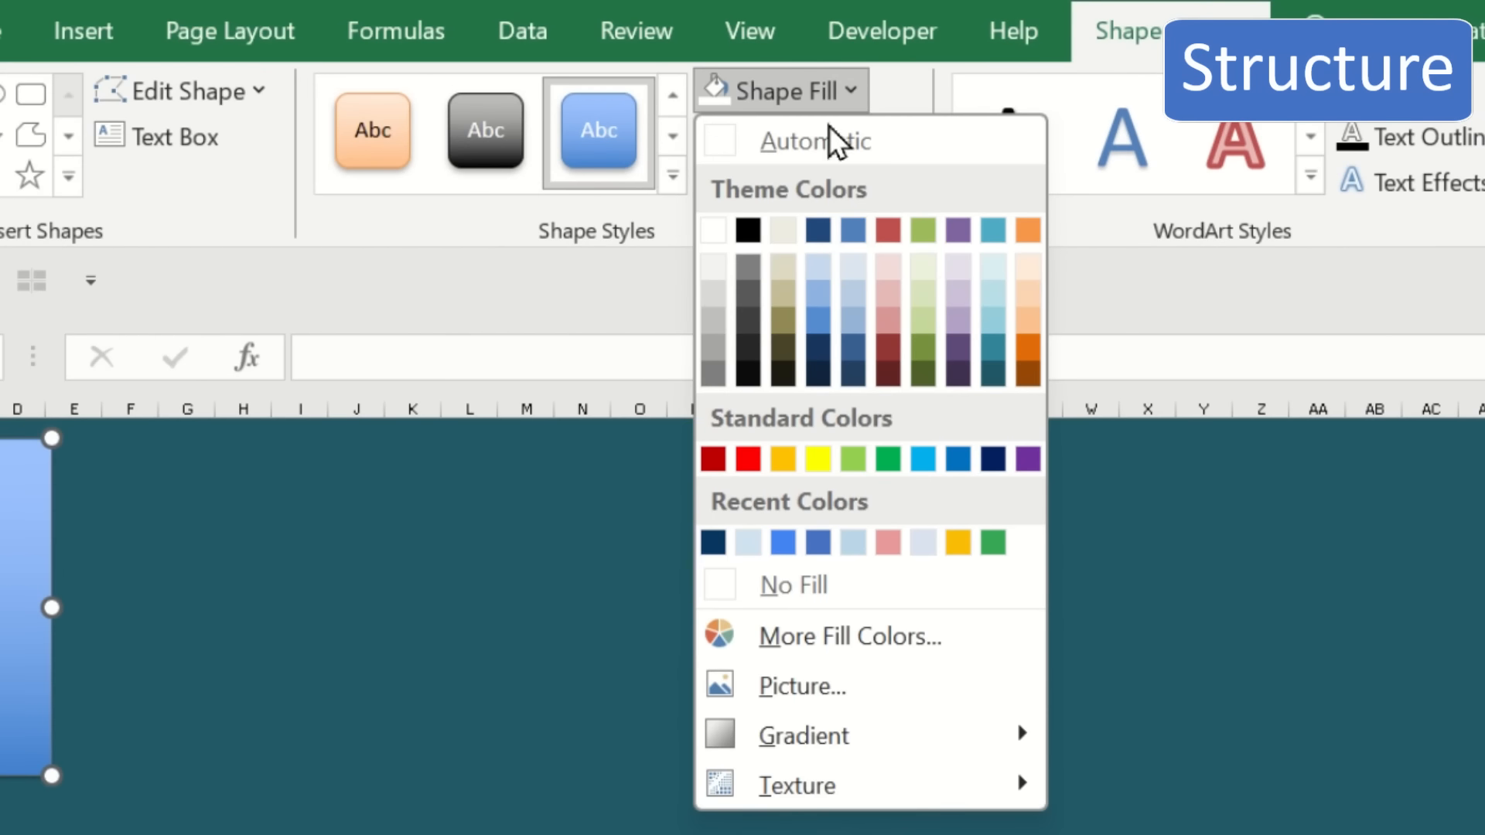
pyautogui.click(868, 126)
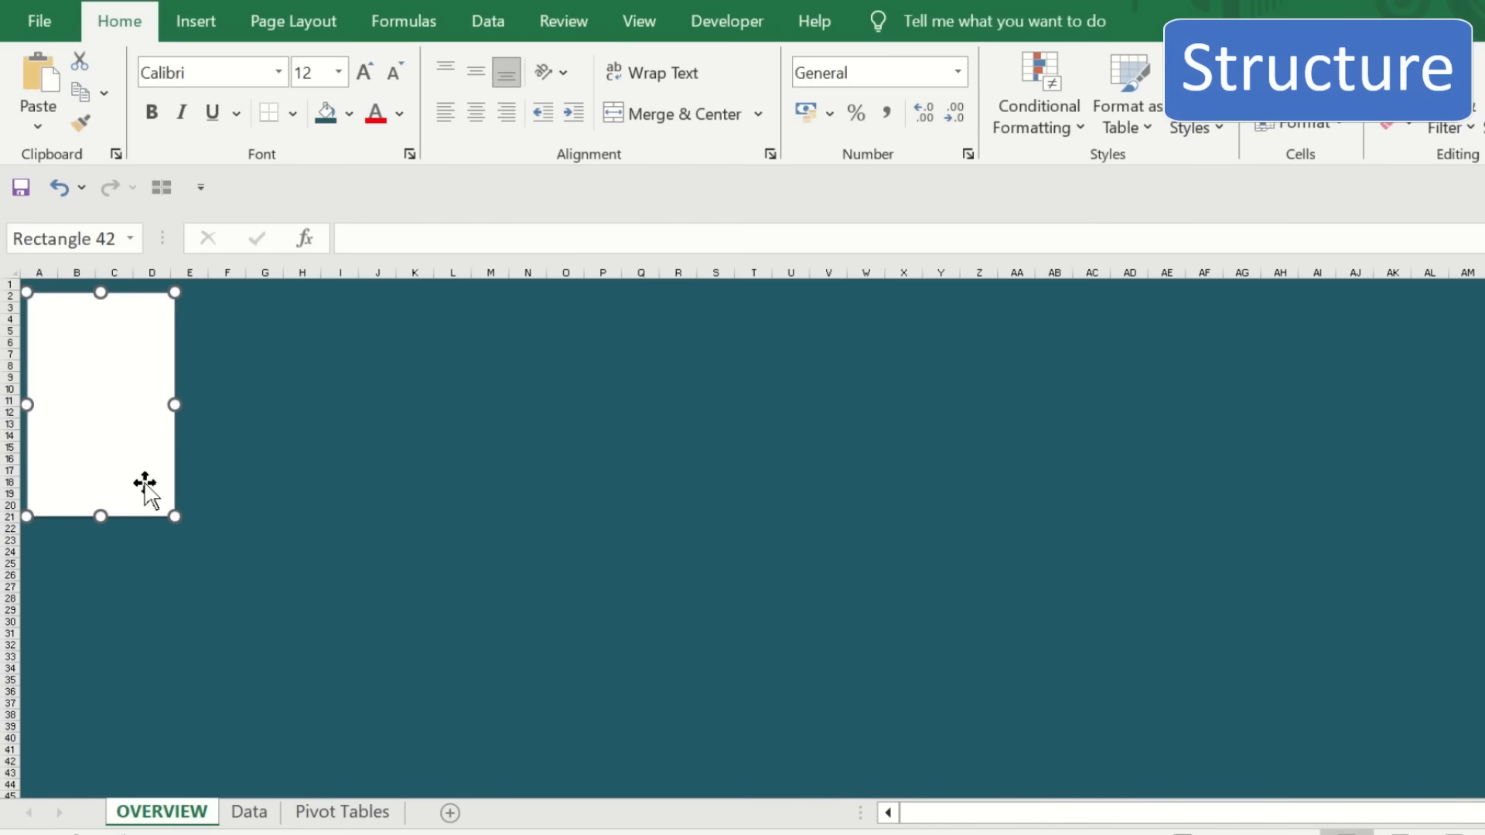
# - Place a copy of the white rectangle directly beneath the original, aligned over columns A to D from row 22
pyautogui.hotkey('ctrl', 'c')
pyautogui.hotkey('ctrl', 'v')
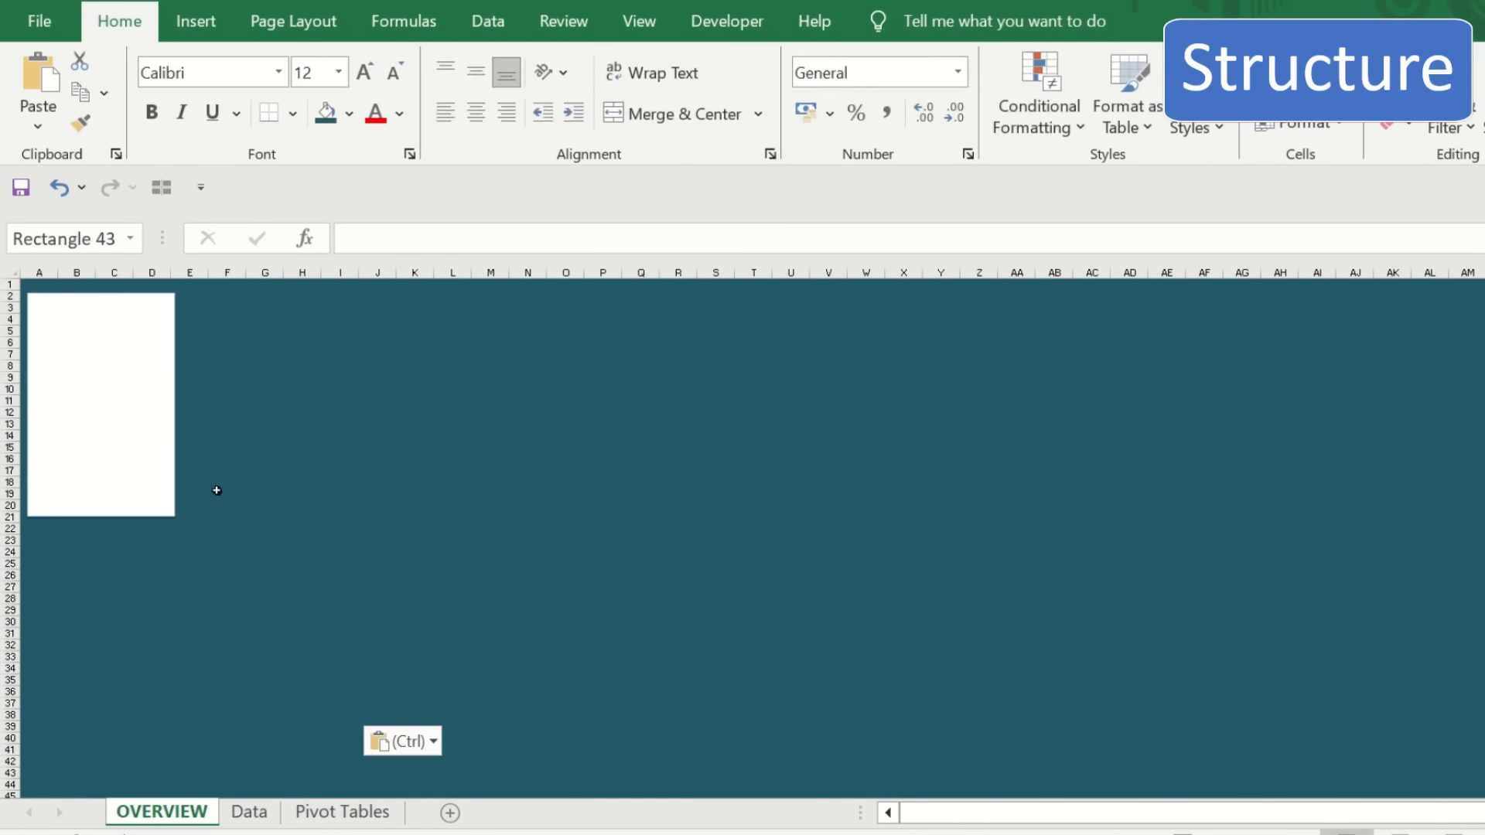
pyautogui.moveTo(253, 566); pyautogui.dragTo(100, 592)
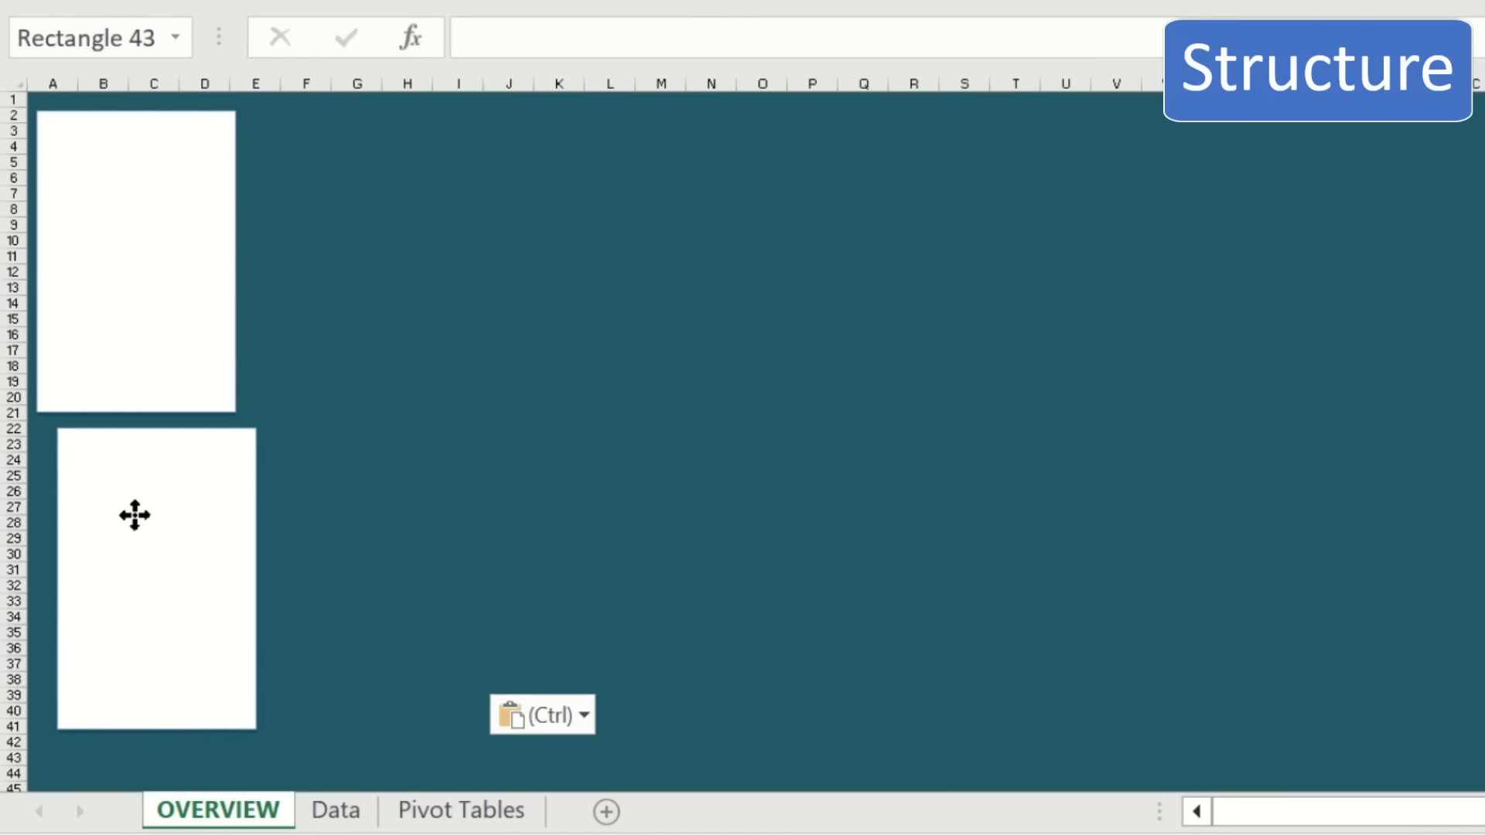
pyautogui.moveTo(134, 515); pyautogui.dragTo(115, 515)
# - Add a third white rectangle below the second one, aligned over columns A to D and ending at about row 44
pyautogui.click(363, 558)
pyautogui.hotkey('ctrl', 'v')
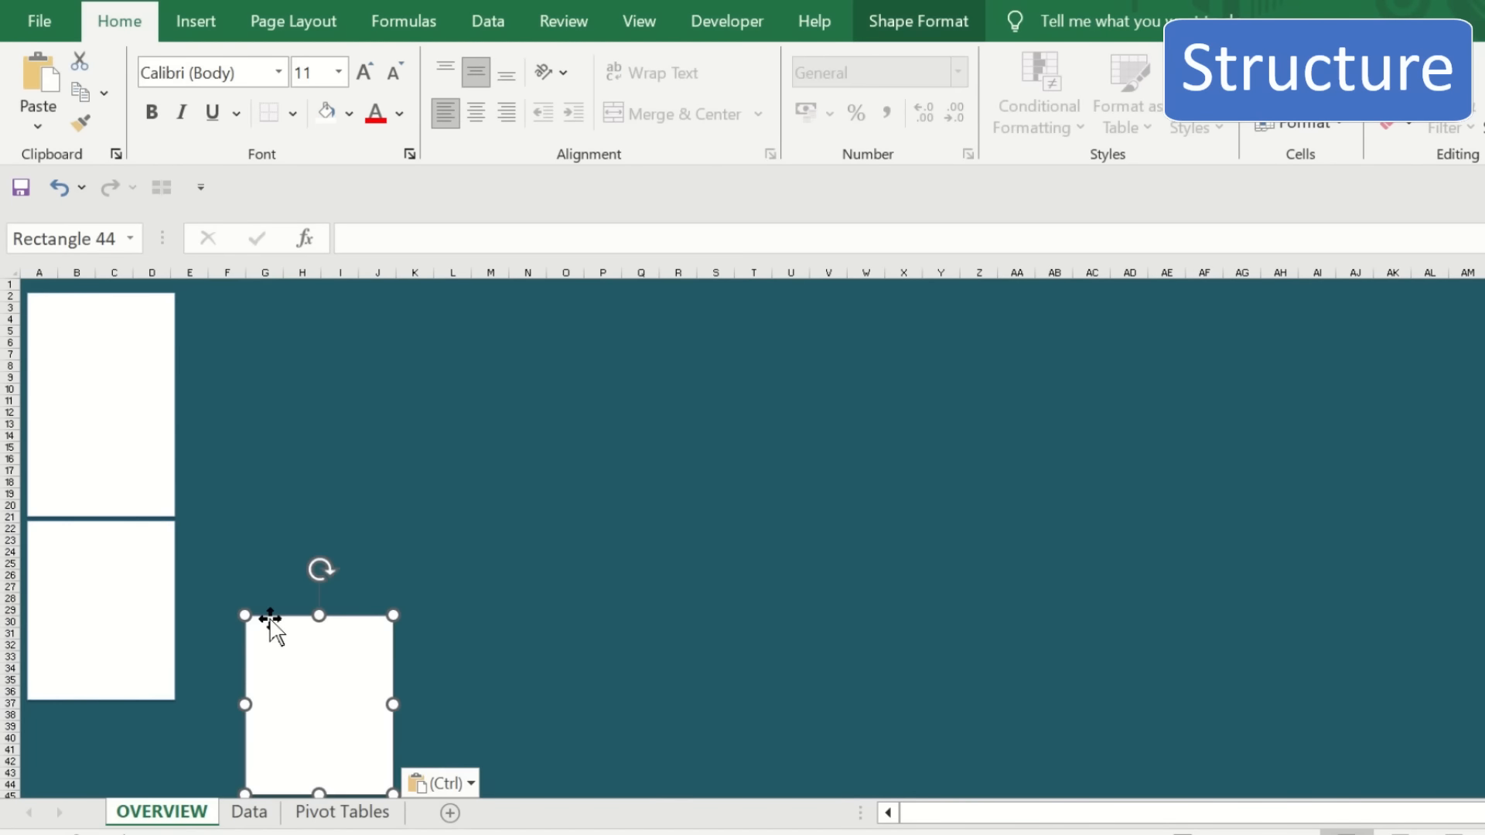
pyautogui.moveTo(453, 653); pyautogui.dragTo(130, 665)
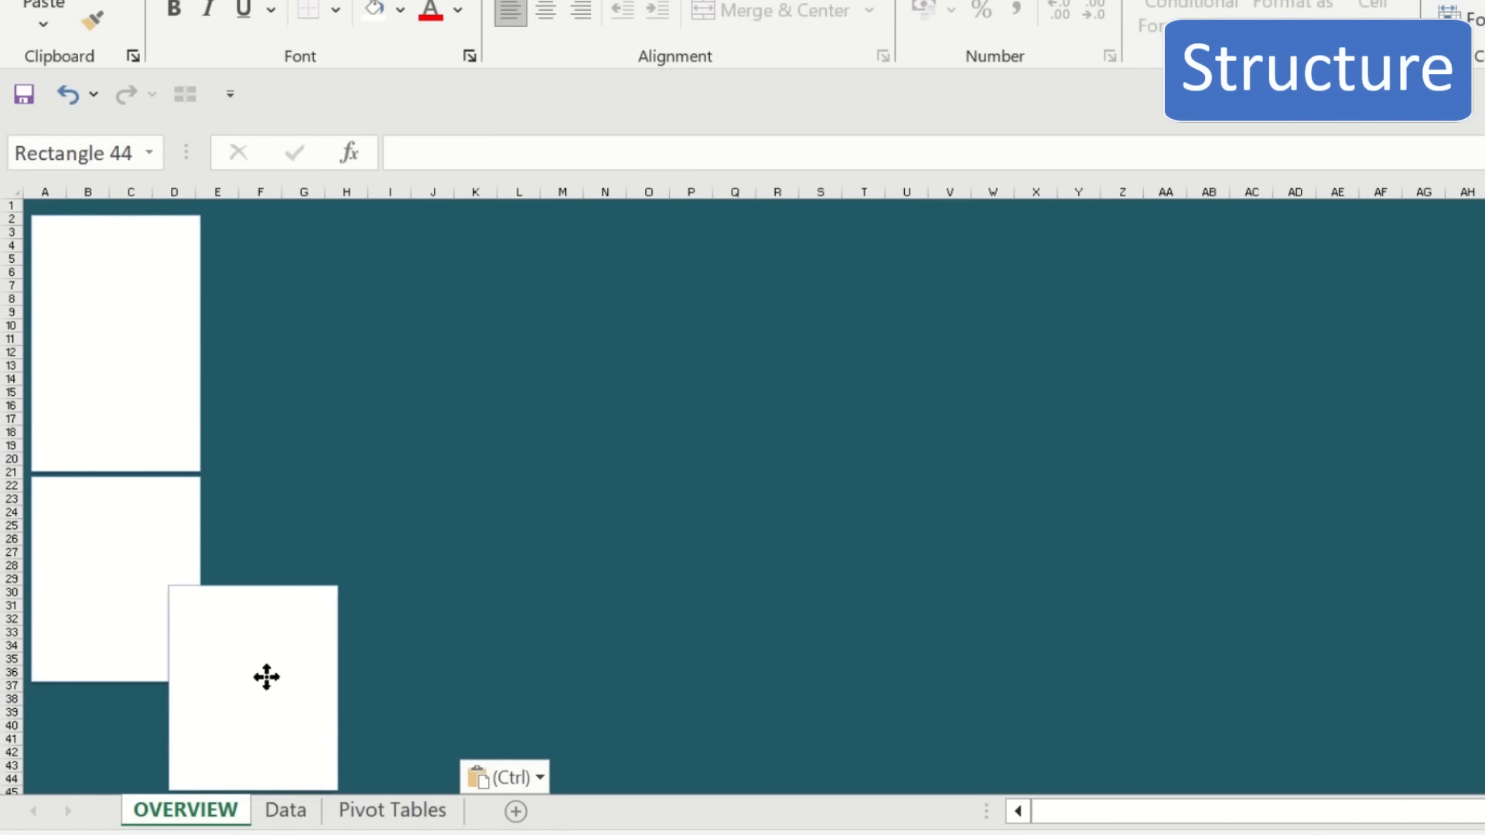
pyautogui.moveTo(116, 573); pyautogui.dragTo(116, 686)
# - Copy the first rectangle beside the sidebar and enlarge the copy to cover columns E to AE, rows 2 to 44
pyautogui.click(169, 339)
pyautogui.hotkey('ctrl', 'c')
pyautogui.click(230, 236)
pyautogui.hotkey('ctrl', 'v')
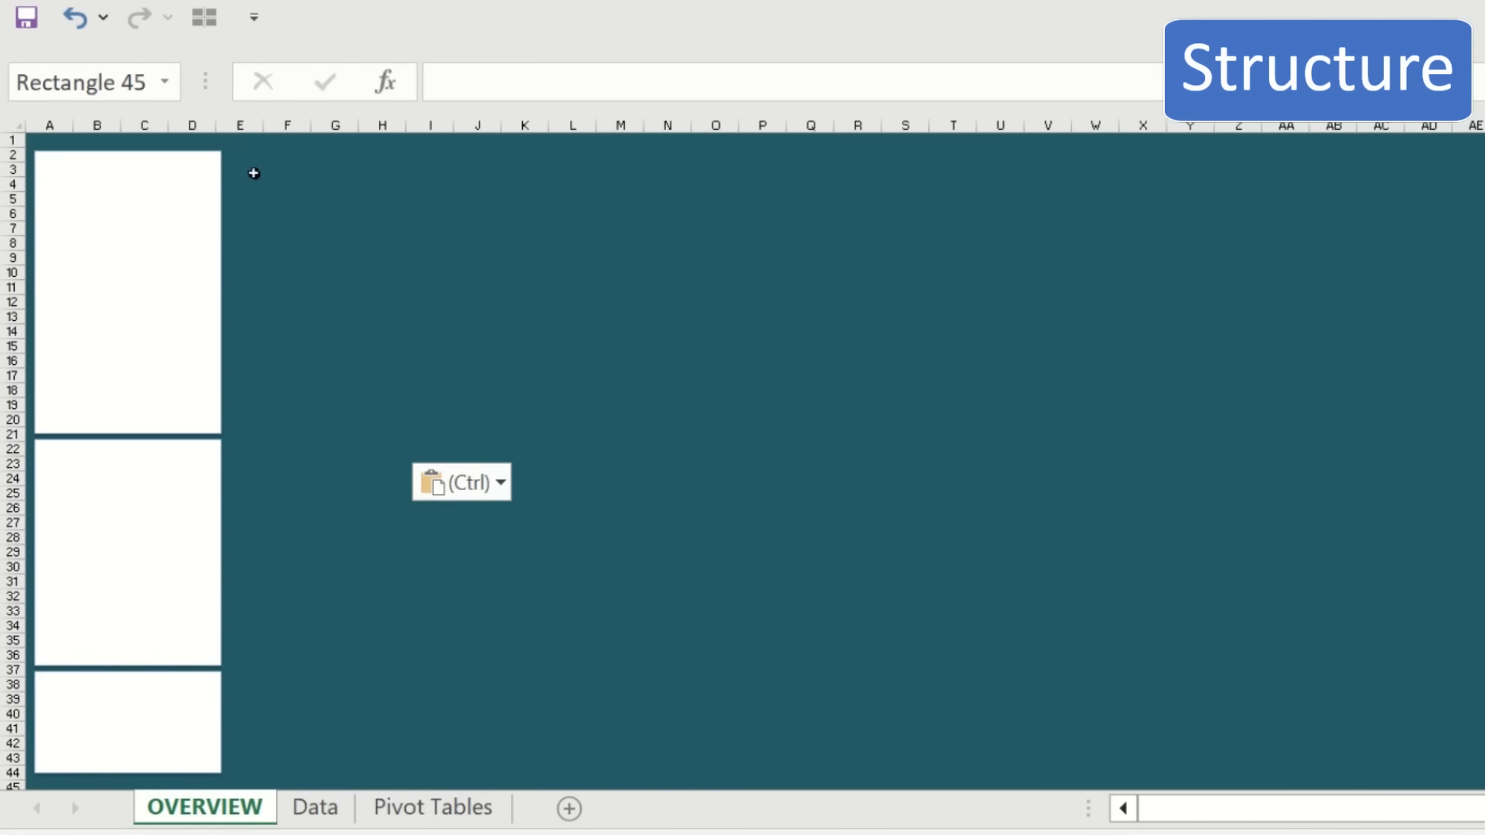
pyautogui.moveTo(232, 241); pyautogui.dragTo(245, 230)
pyautogui.moveTo(380, 339); pyautogui.dragTo(1041, 362)
pyautogui.moveTo(911, 422); pyautogui.dragTo(1167, 422)
pyautogui.moveTo(673, 513); pyautogui.dragTo(663, 786)
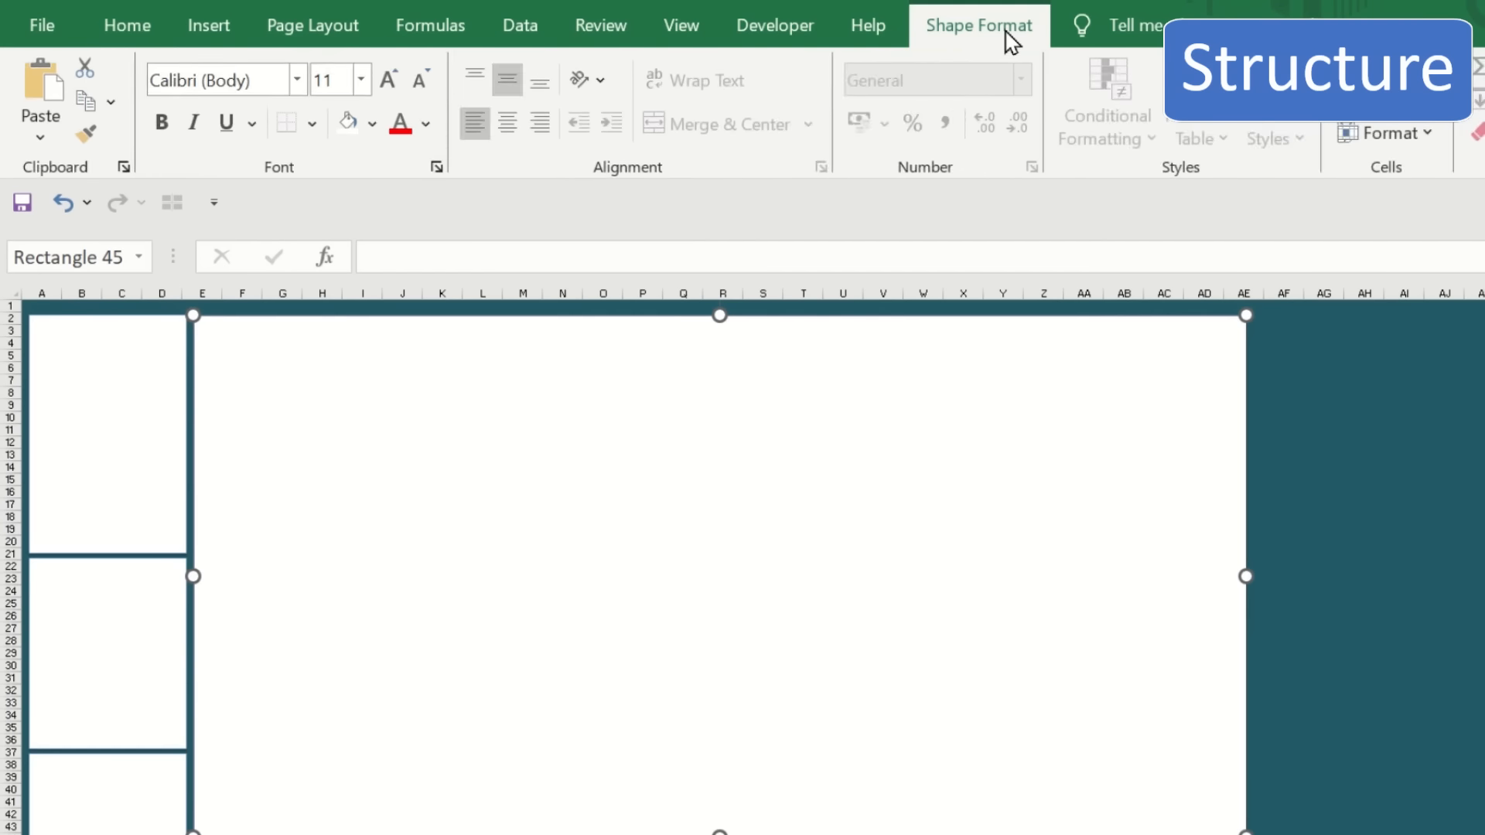
# - Fill the large rectangle with light gray and deselect it
pyautogui.click(1010, 31)
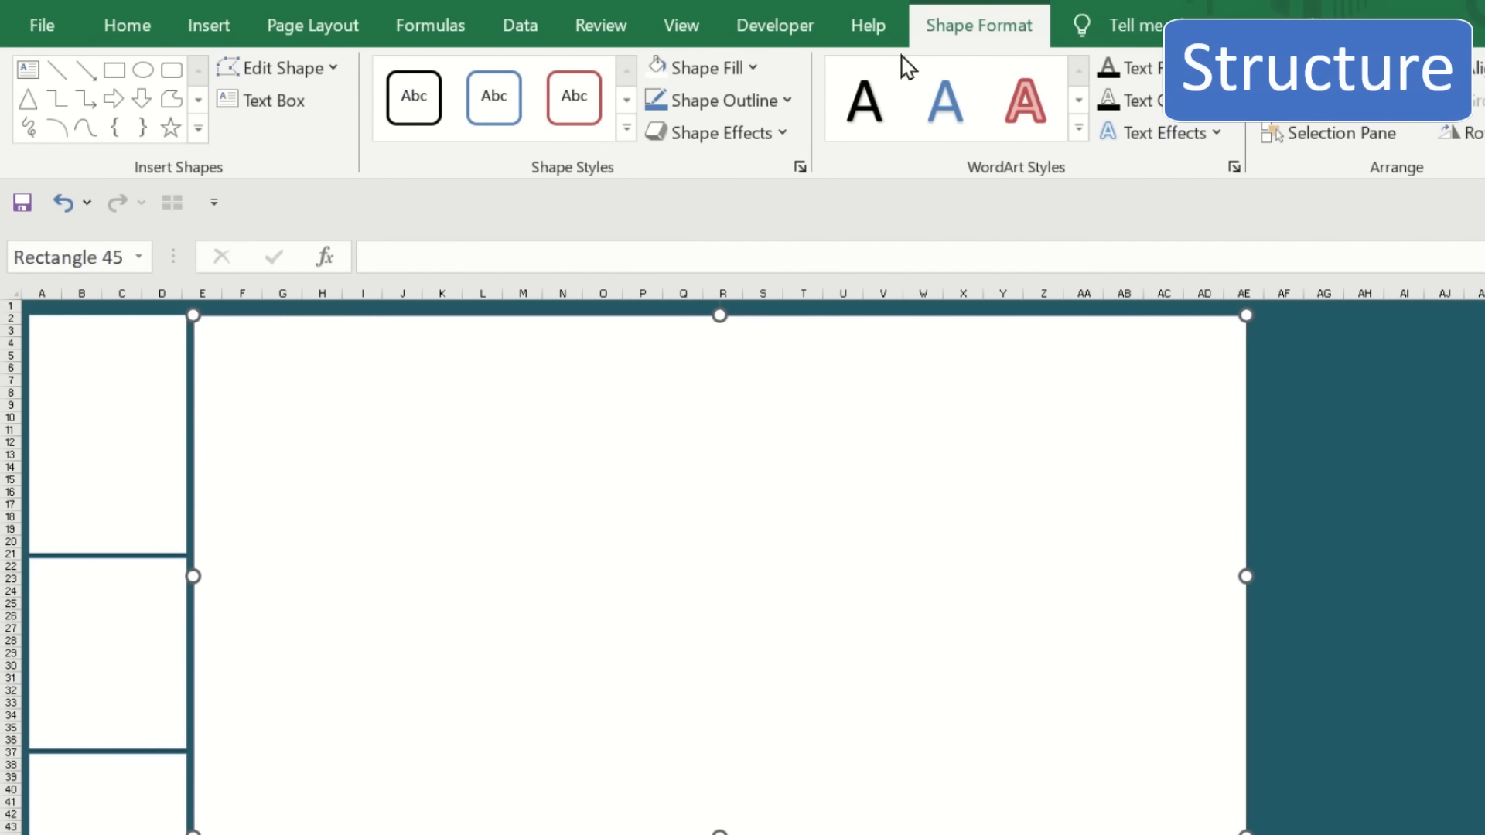
pyautogui.click(749, 71)
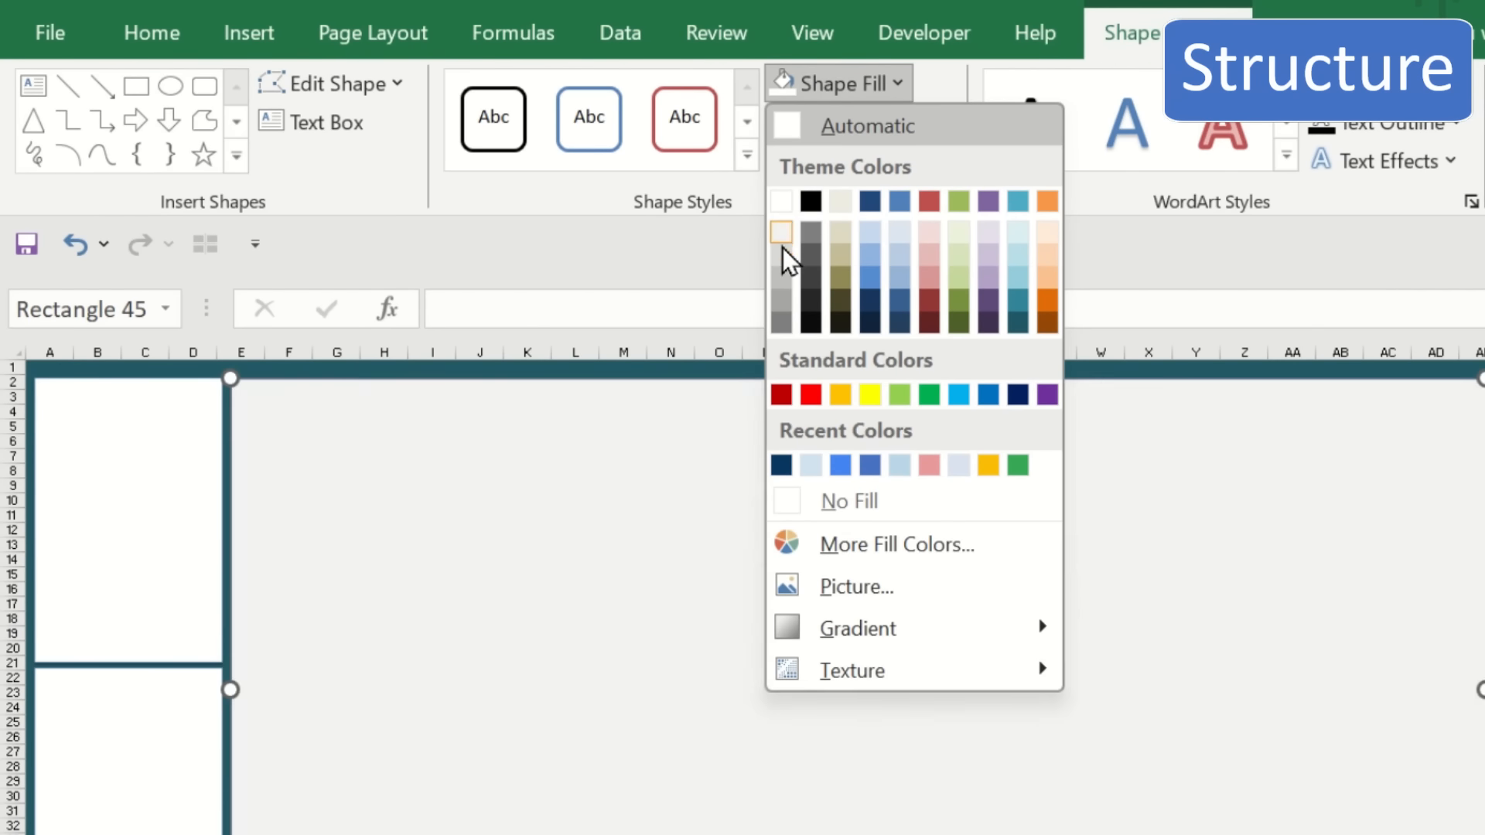
pyautogui.click(783, 253)
pyautogui.press('Escape')
# - Draw a rounded rectangle across the top of the gray panel, from column E to AD down to row 8, and fill it white
pyautogui.click(254, 39)
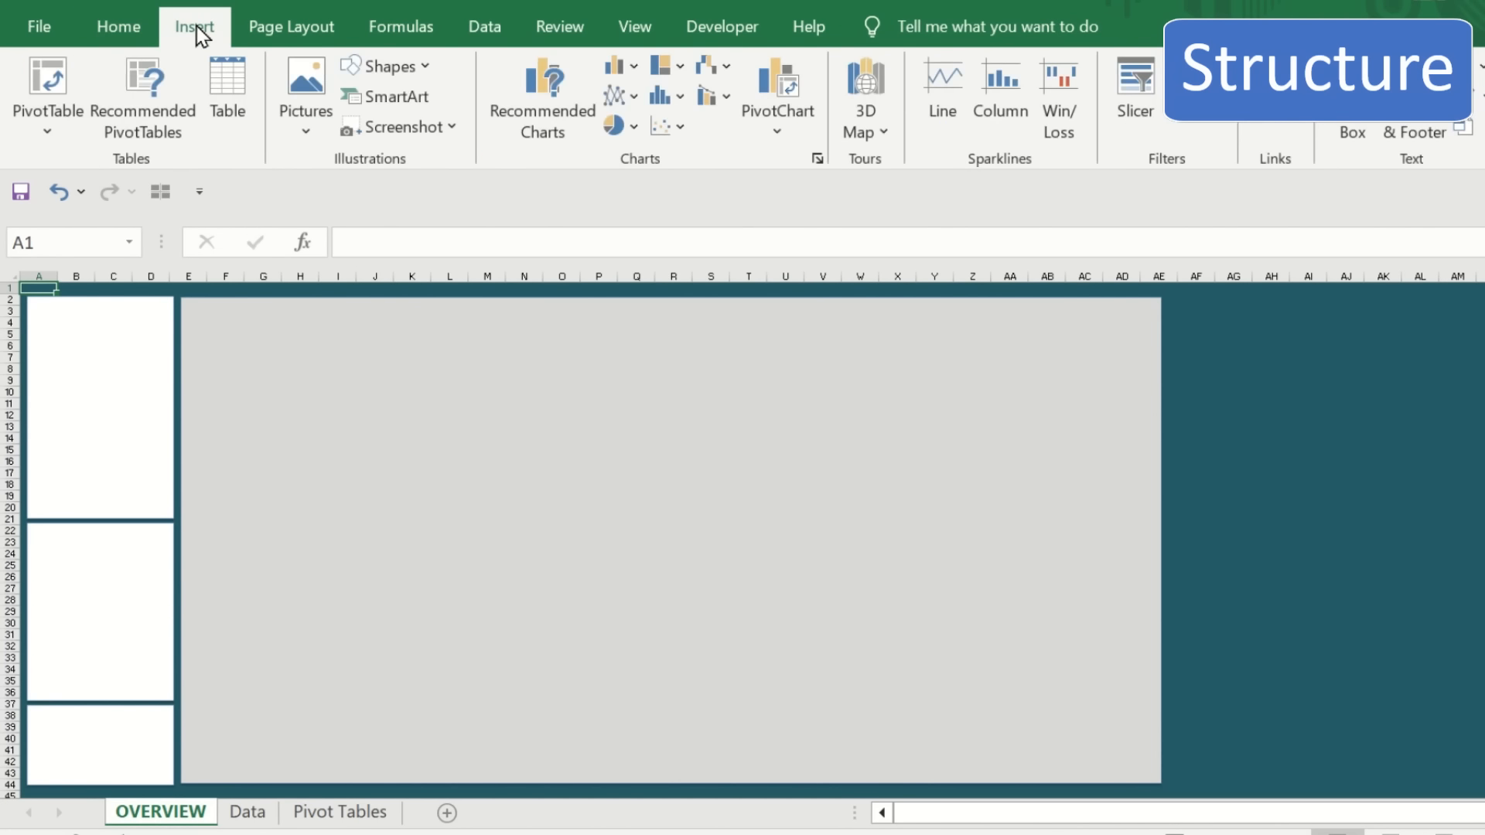
pyautogui.click(422, 66)
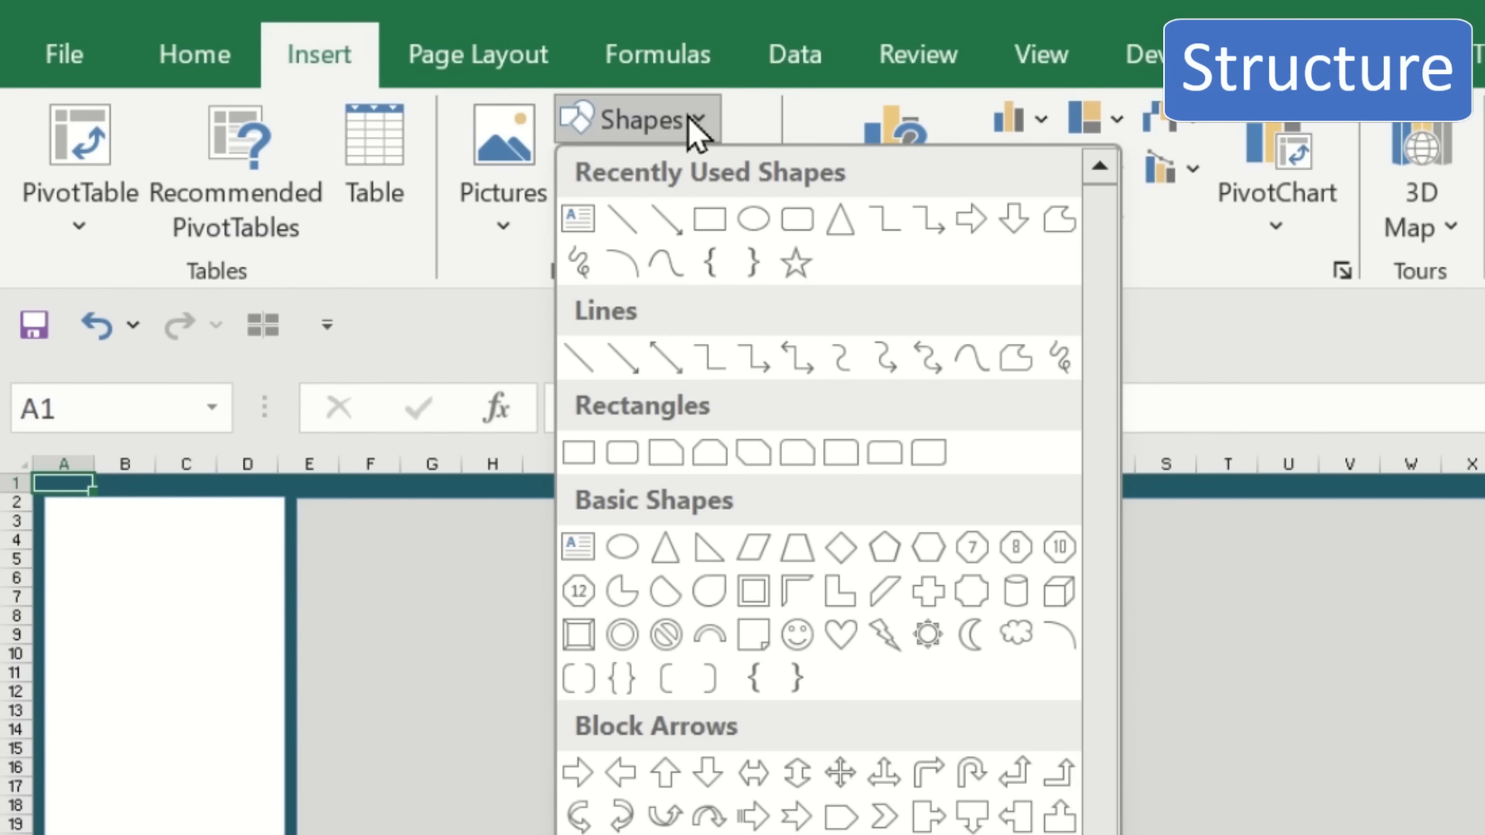
pyautogui.click(796, 218)
pyautogui.moveTo(189, 305); pyautogui.dragTo(1129, 413)
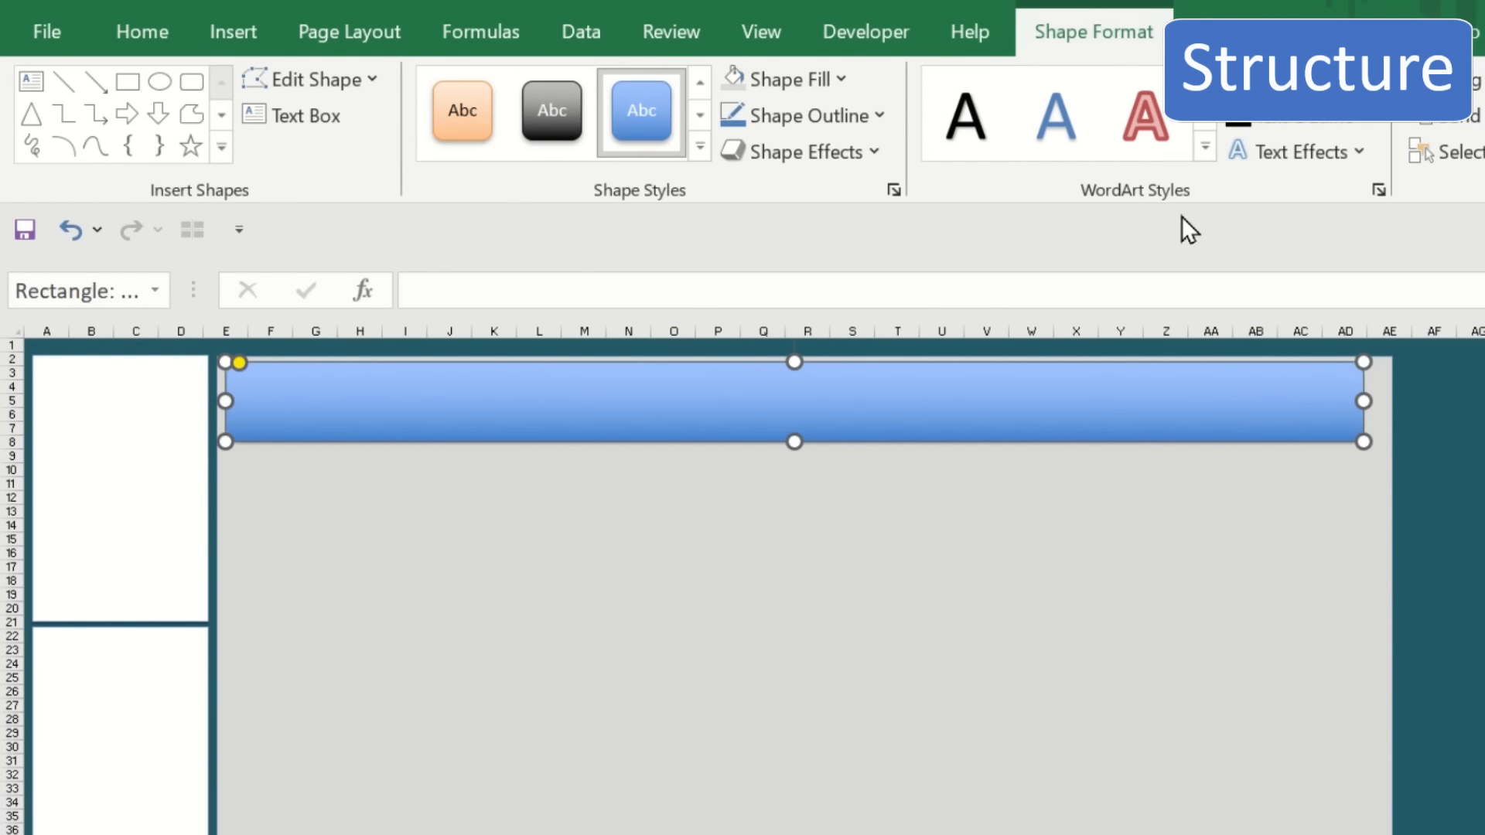
pyautogui.click(837, 75)
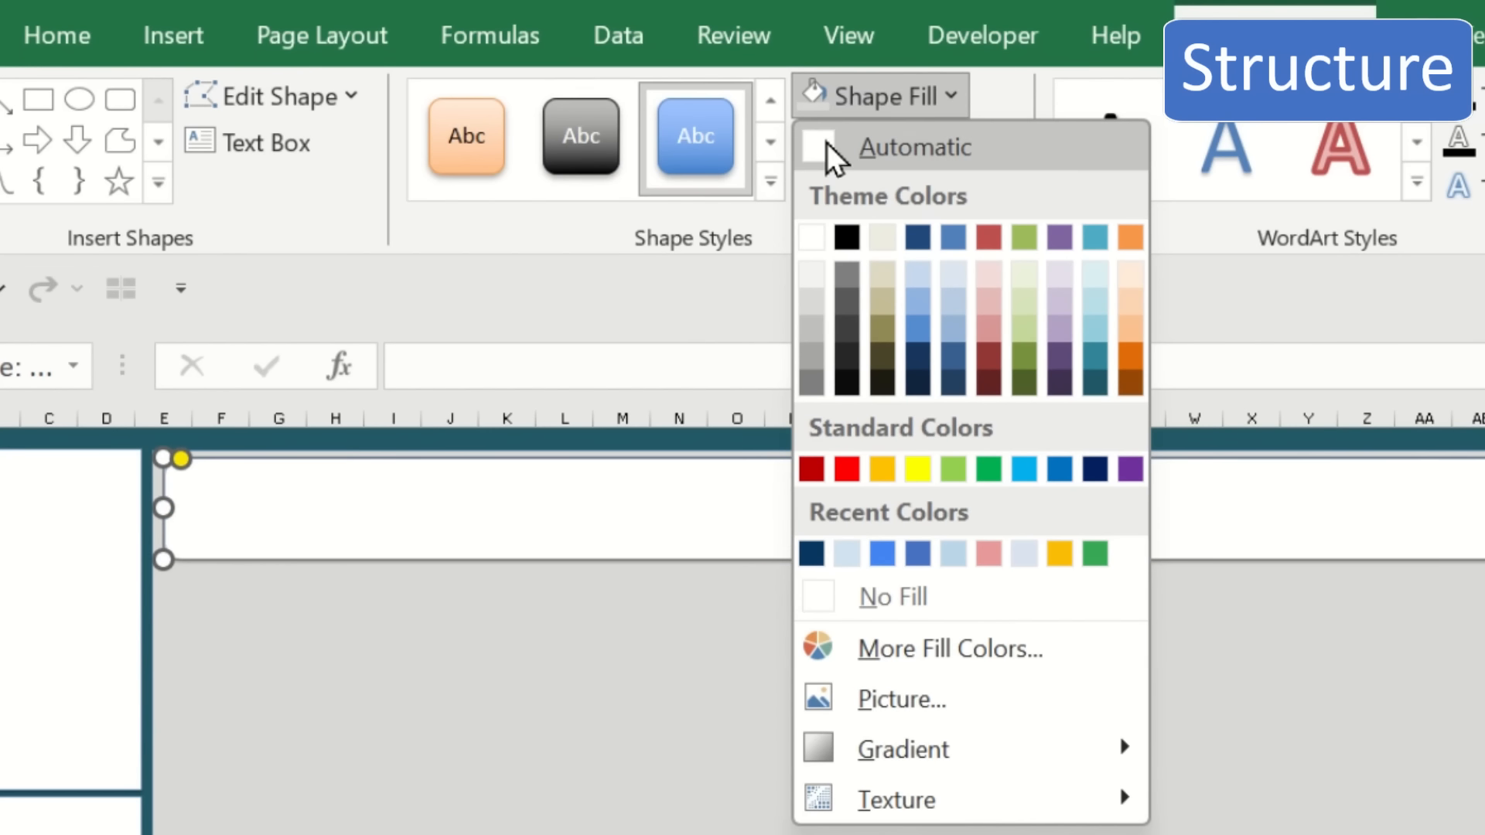
pyautogui.click(826, 147)
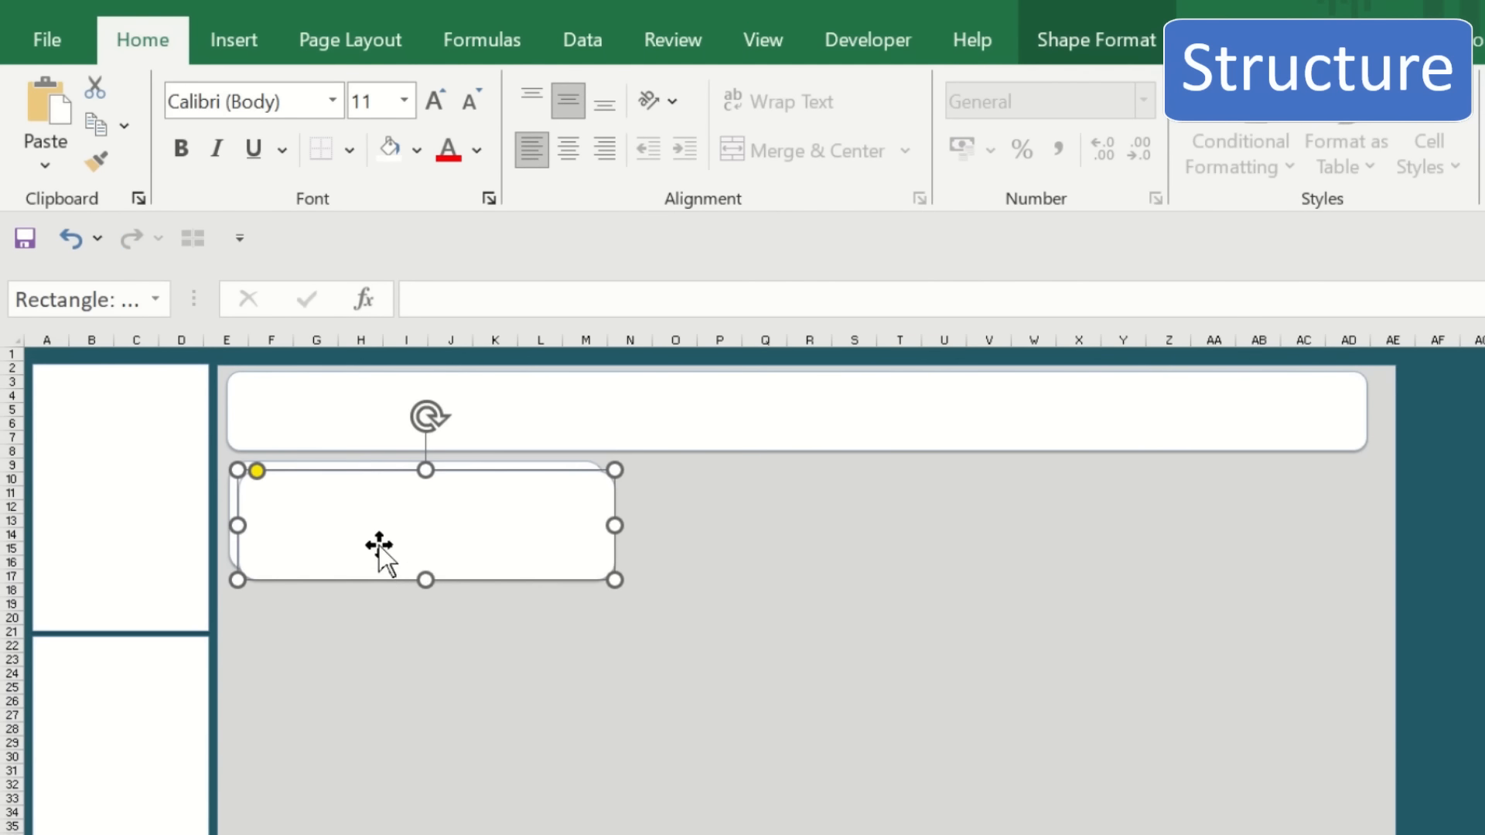
# - Place two copies of the small rounded card beside it to form a row of three cards beneath the title bar
pyautogui.moveTo(319, 448); pyautogui.dragTo(629, 434)
pyautogui.moveTo(790, 436); pyautogui.dragTo(1114, 437)
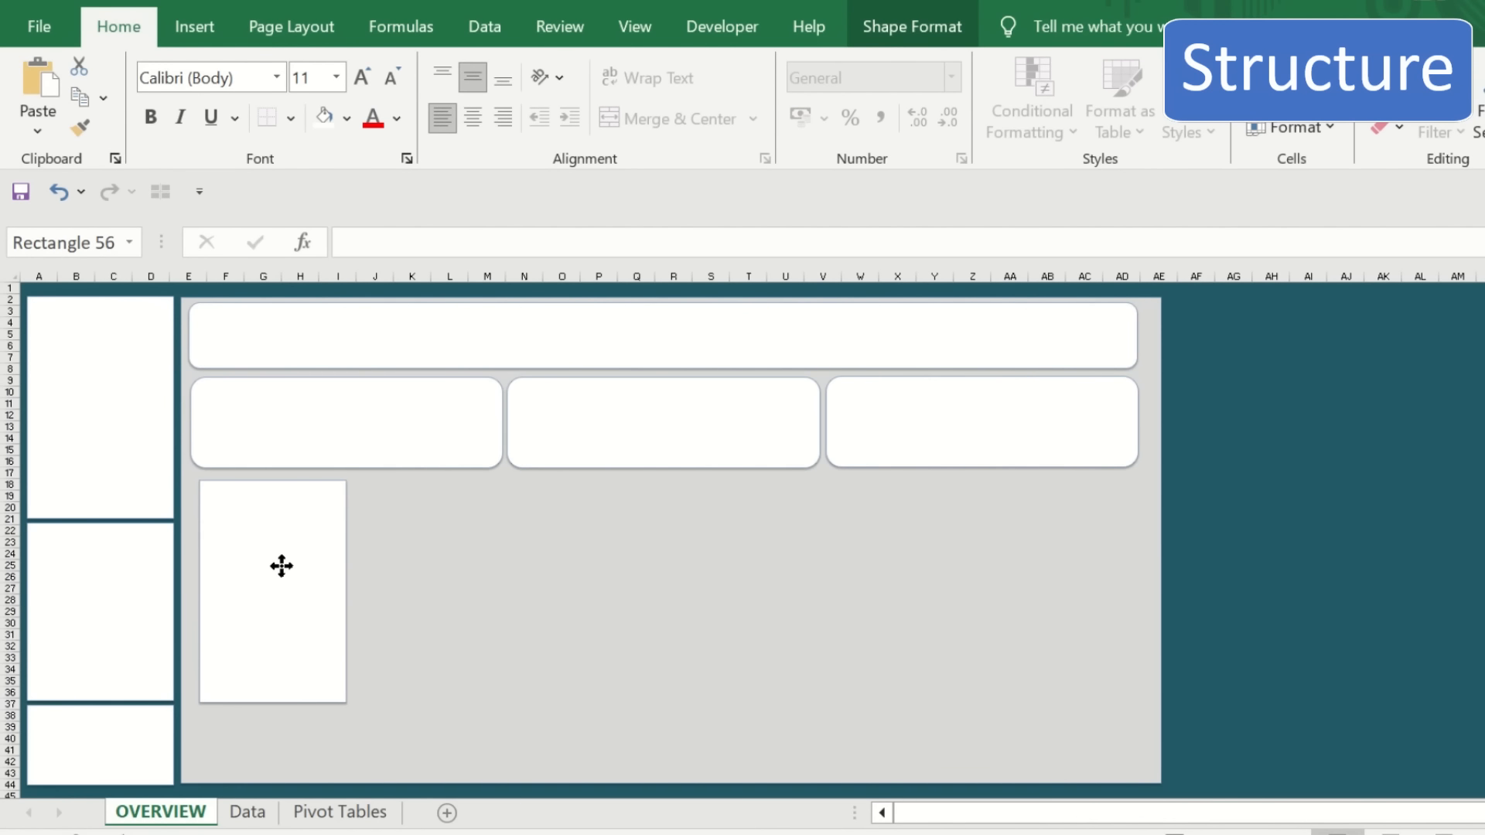
# - Make a large white chart panel below the cards and place a copy to its right, widened to column AD and shortened to row 29
pyautogui.moveTo(323, 834); pyautogui.dragTo(323, 834)
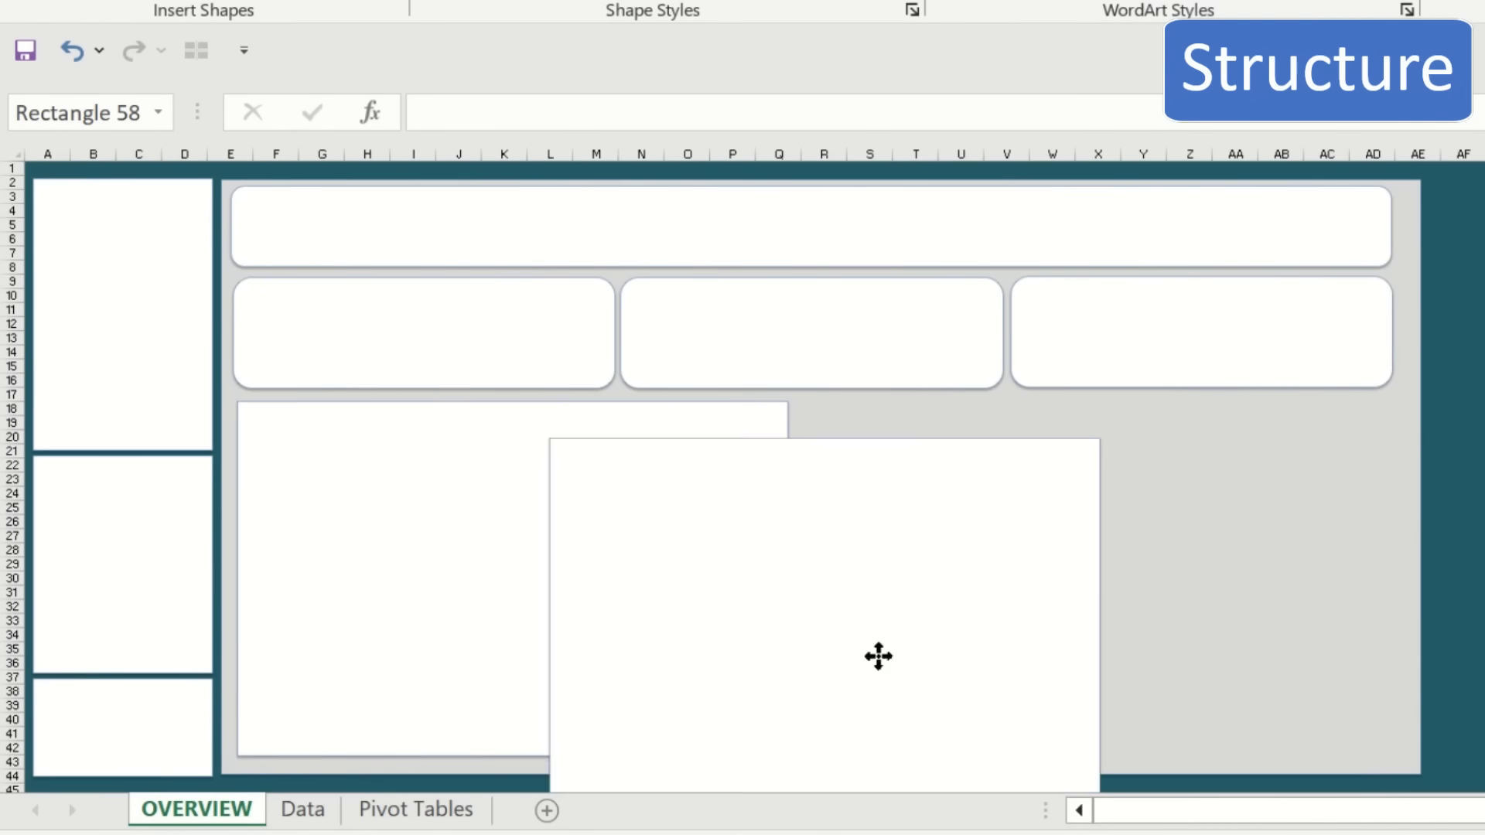
pyautogui.moveTo(878, 657); pyautogui.dragTo(1066, 606)
pyautogui.moveTo(1346, 579); pyautogui.dragTo(1388, 578)
pyautogui.moveTo(1091, 756); pyautogui.dragTo(1091, 574)
# - Duplicate the shortened chart panel and align the copy directly beneath it inside the gray area
pyautogui.hotkey('ctrl', 'd')
pyautogui.moveTo(1140, 518); pyautogui.dragTo(1132, 686)
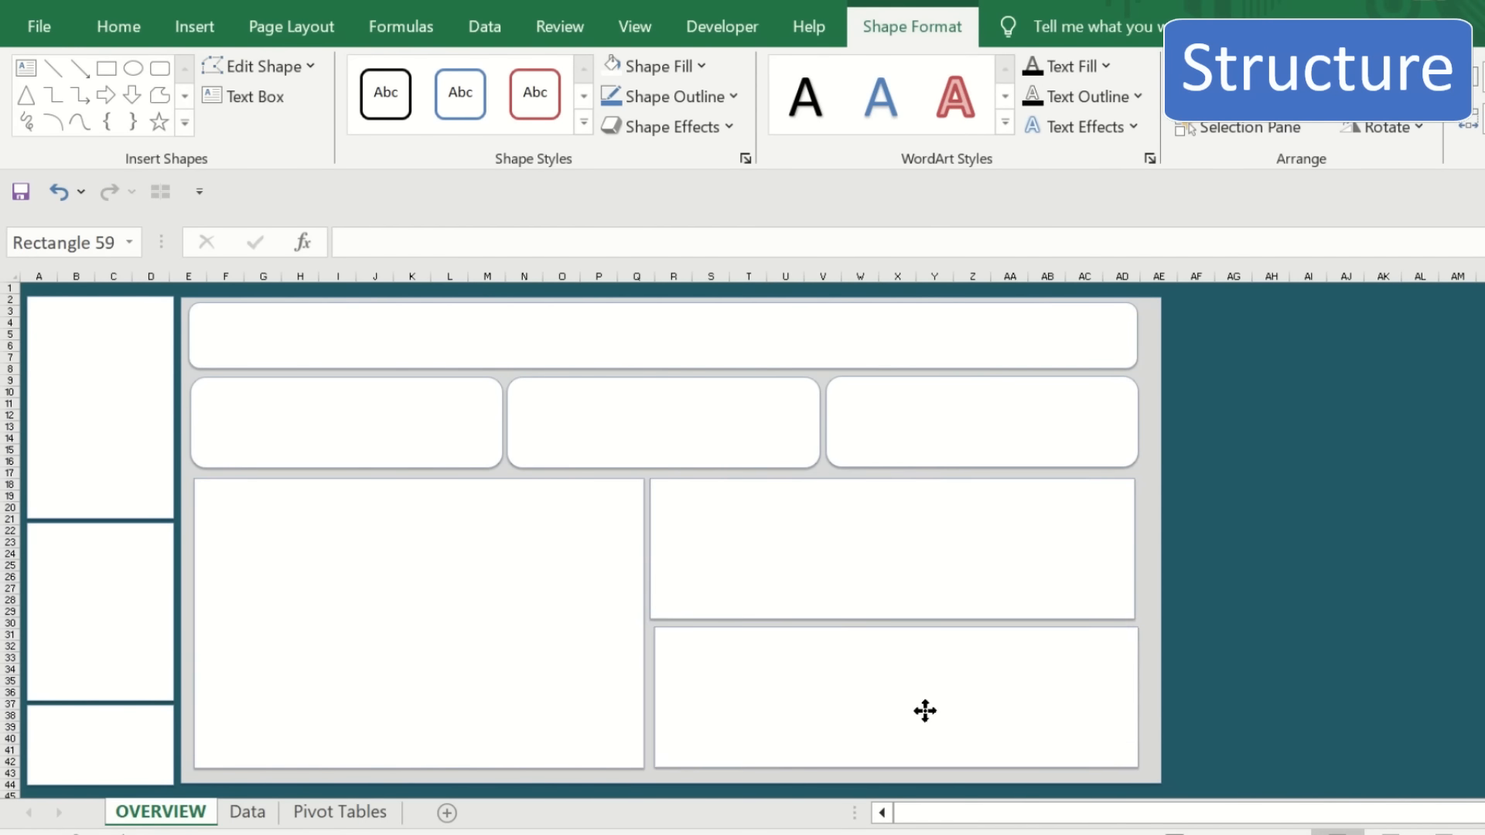
pyautogui.moveTo(925, 710); pyautogui.dragTo(920, 711)
pyautogui.click(1196, 633)
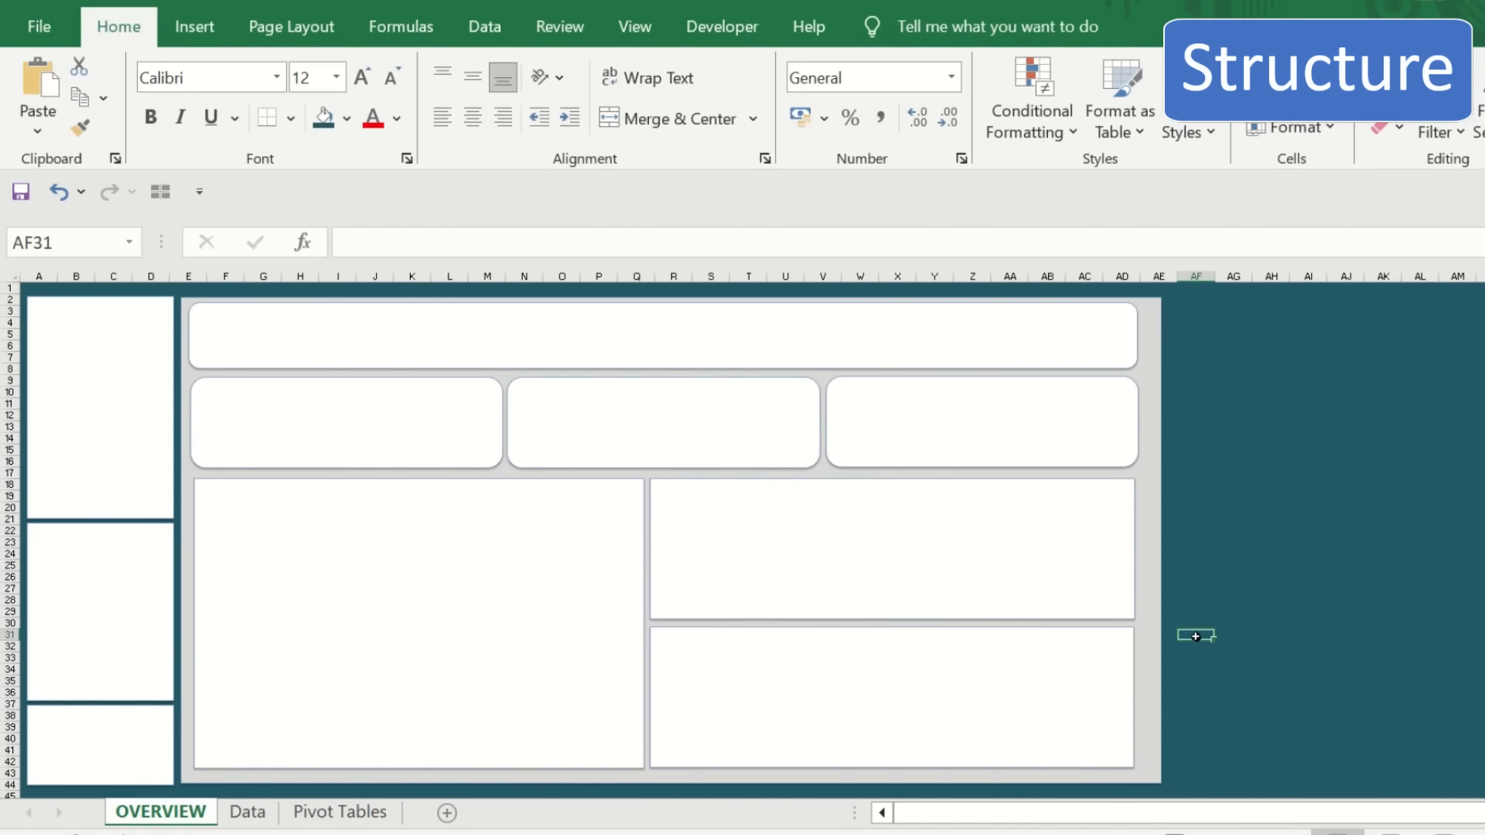
# - Label the top sidebar rectangle "Slicers" with "add filter per month here" on the second line
pyautogui.scroll(4, 493, 316)
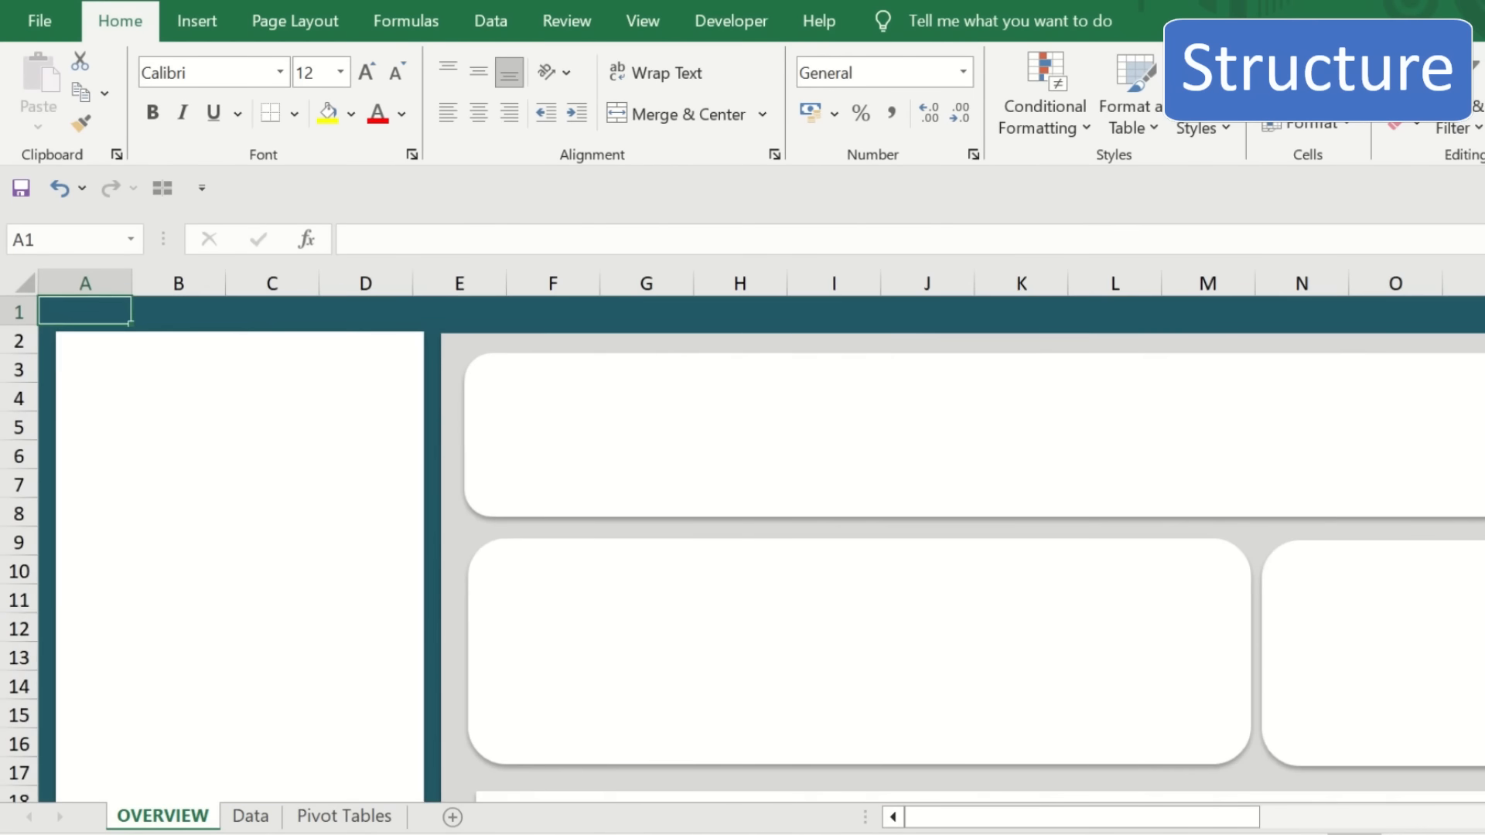
pyautogui.click(309, 402)
pyautogui.write('Slicers')
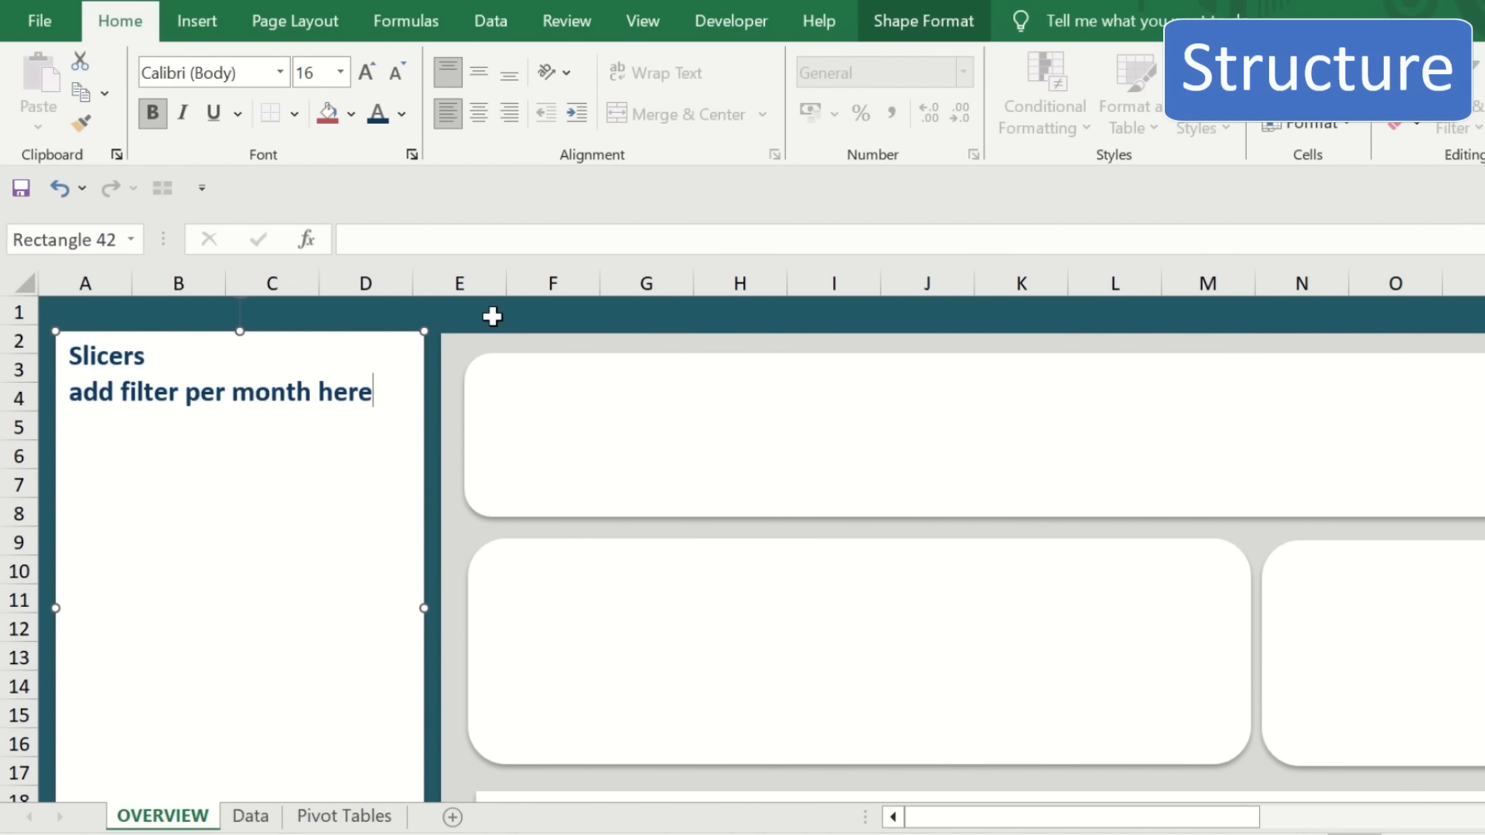
# - Label the middle sidebar rectangle "Slicers" with "add filter per region here" on the second line
pyautogui.click(493, 317)
pyautogui.press('Down')
pyautogui.press('Down')
pyautogui.press('Down')
pyautogui.press('Down')
pyautogui.press('Down')
pyautogui.press('Down')
pyautogui.press('Down')
pyautogui.press('Down')
pyautogui.press('Down')
pyautogui.press('Down')
pyautogui.press('Down')
pyautogui.press('Down')
pyautogui.press('Down')
pyautogui.press('Down')
pyautogui.press('Down')
pyautogui.press('Down')
pyautogui.press('Down')
pyautogui.press('Down')
pyautogui.press('Down')
pyautogui.press('Down')
pyautogui.click(286, 581)
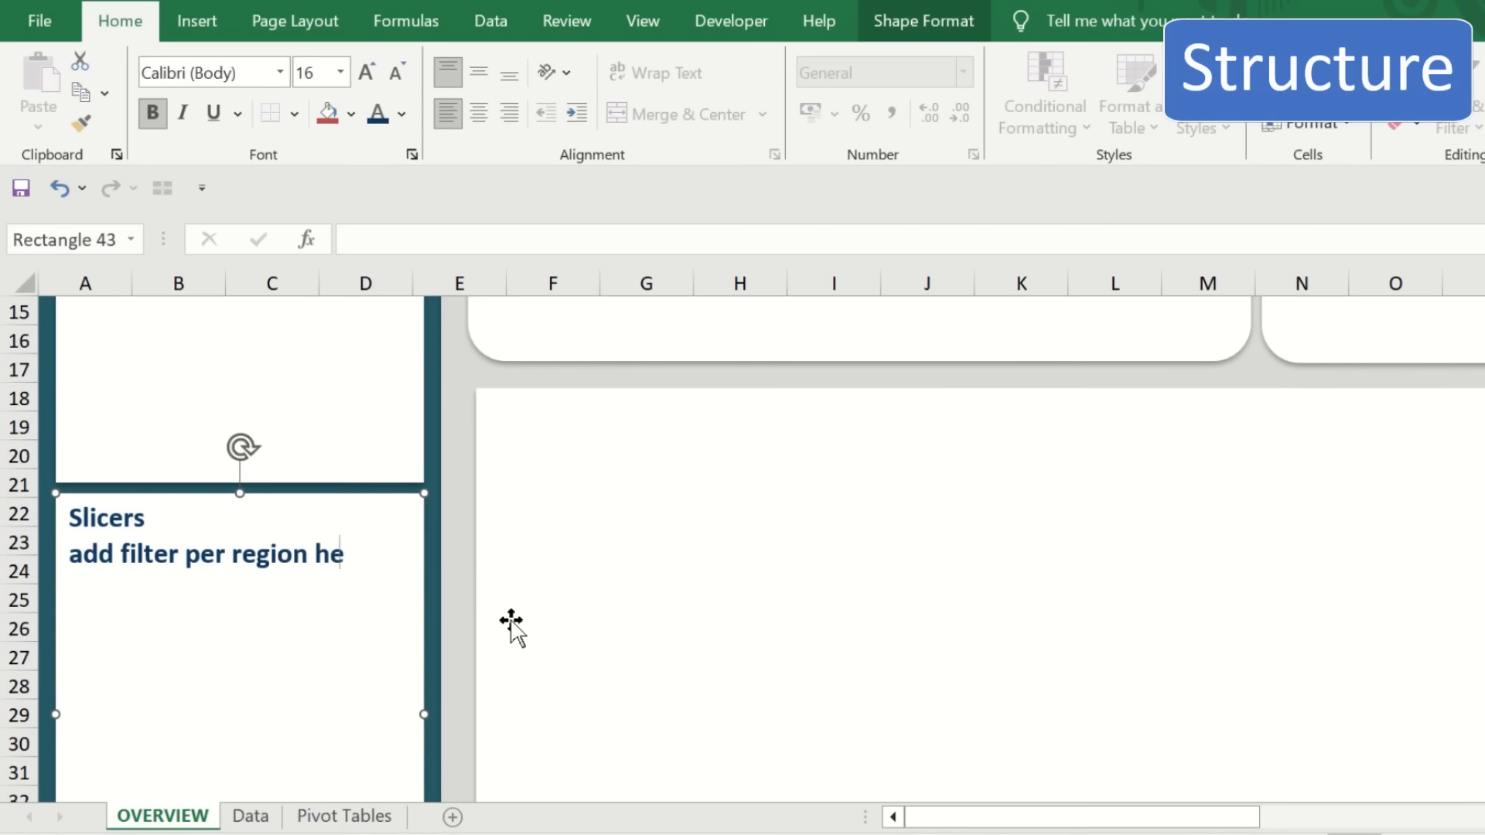
pyautogui.write('re')
pyautogui.press('Escape')
pyautogui.press('Escape')
# - Label the bottom sidebar rectangle "Slicers"
pyautogui.press('Down')
pyautogui.press('Down')
pyautogui.press('Down')
pyautogui.press('Down')
pyautogui.press('Down')
pyautogui.press('Down')
pyautogui.press('Down')
pyautogui.press('Down')
pyautogui.press('Down')
pyautogui.press('Down')
pyautogui.press('Down')
pyautogui.press('Down')
pyautogui.press('Down')
pyautogui.press('Down')
pyautogui.press('Down')
pyautogui.click(336, 604)
pyautogui.write('Sli')
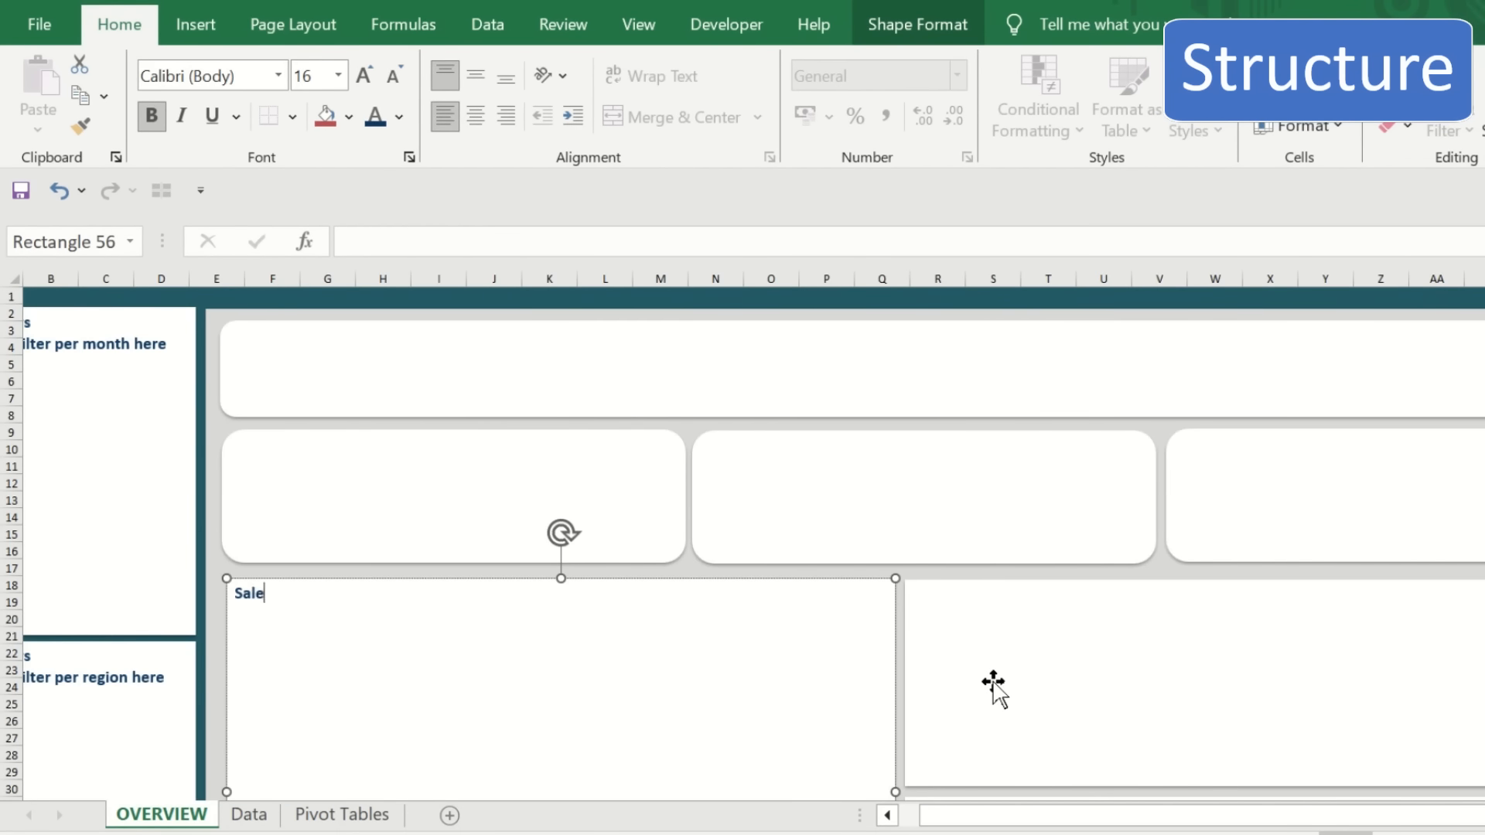
# - Label the upper chart panel beside Sales per Month "Customers per Month" and the panel beneath it "Profit per Region"
pyautogui.click(995, 688)
pyautogui.write('Custom')
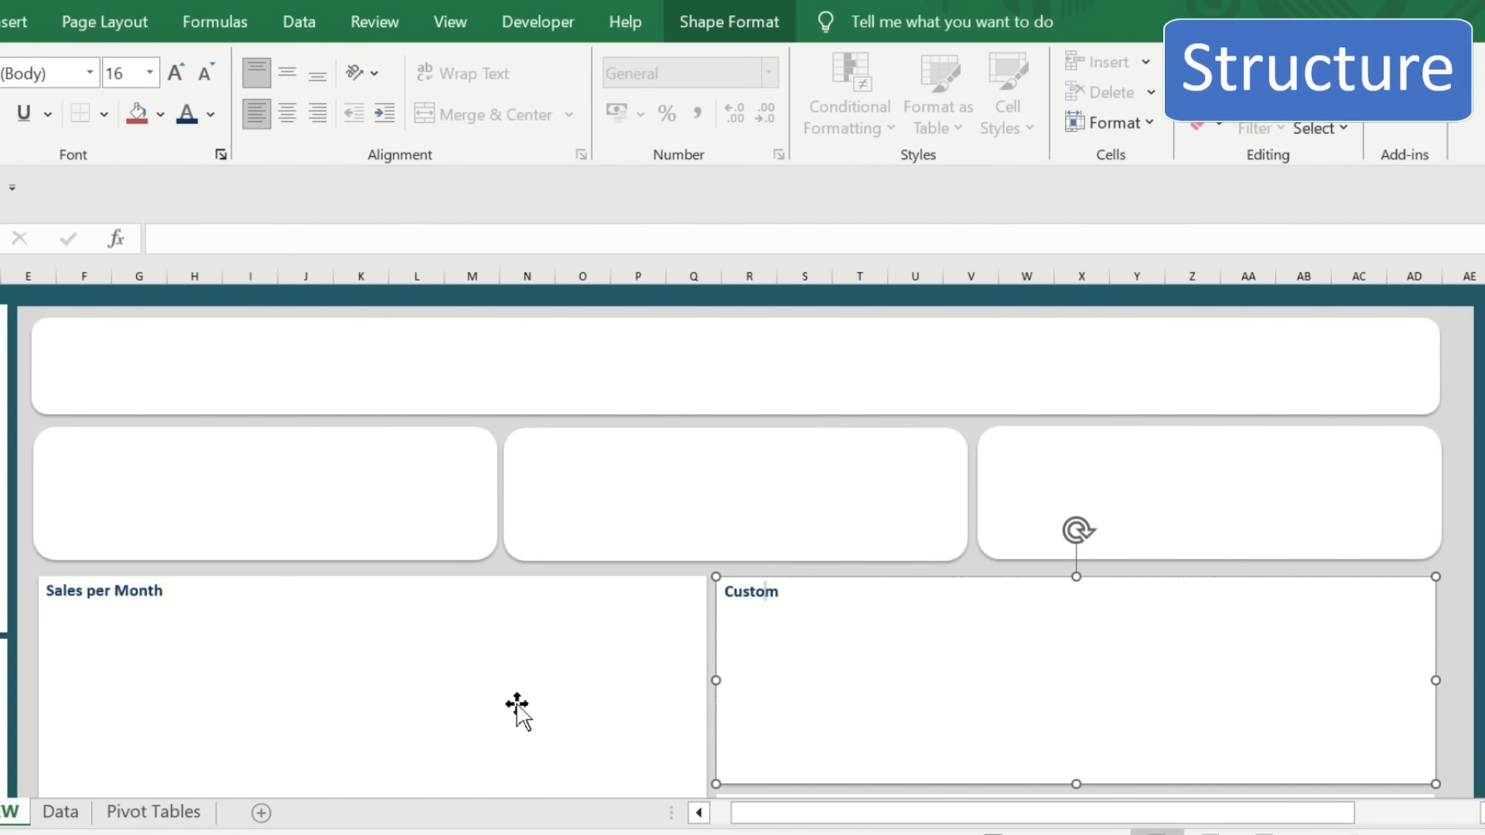
pyautogui.write('Total Profit pe')
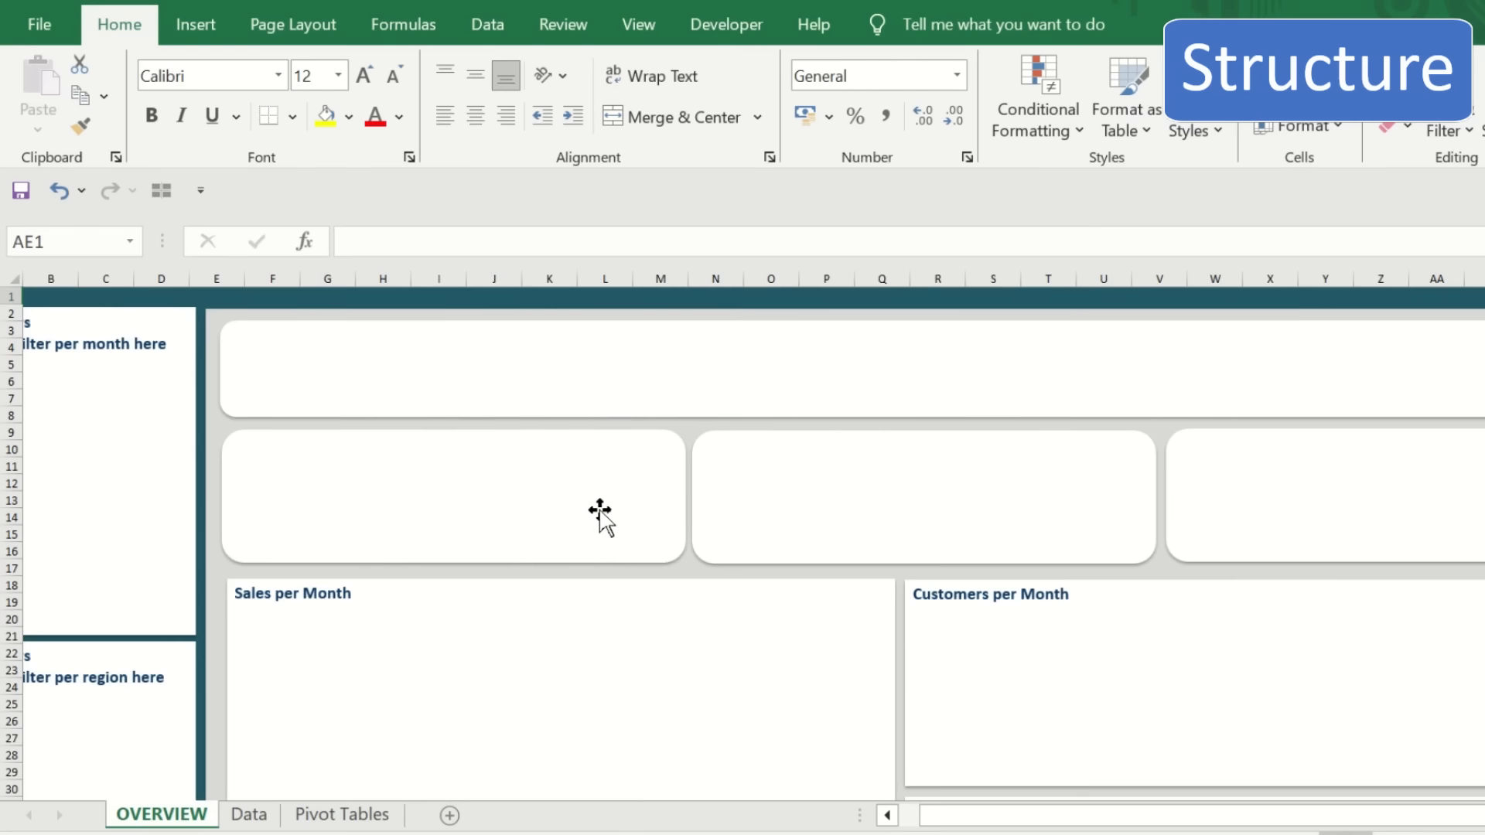
# - Label the three KPI cards "Sales", "Profit" and "Number of Customers", and title the banner "Excel Dashboard 2023"
pyautogui.click(600, 513)
pyautogui.write('Sales')
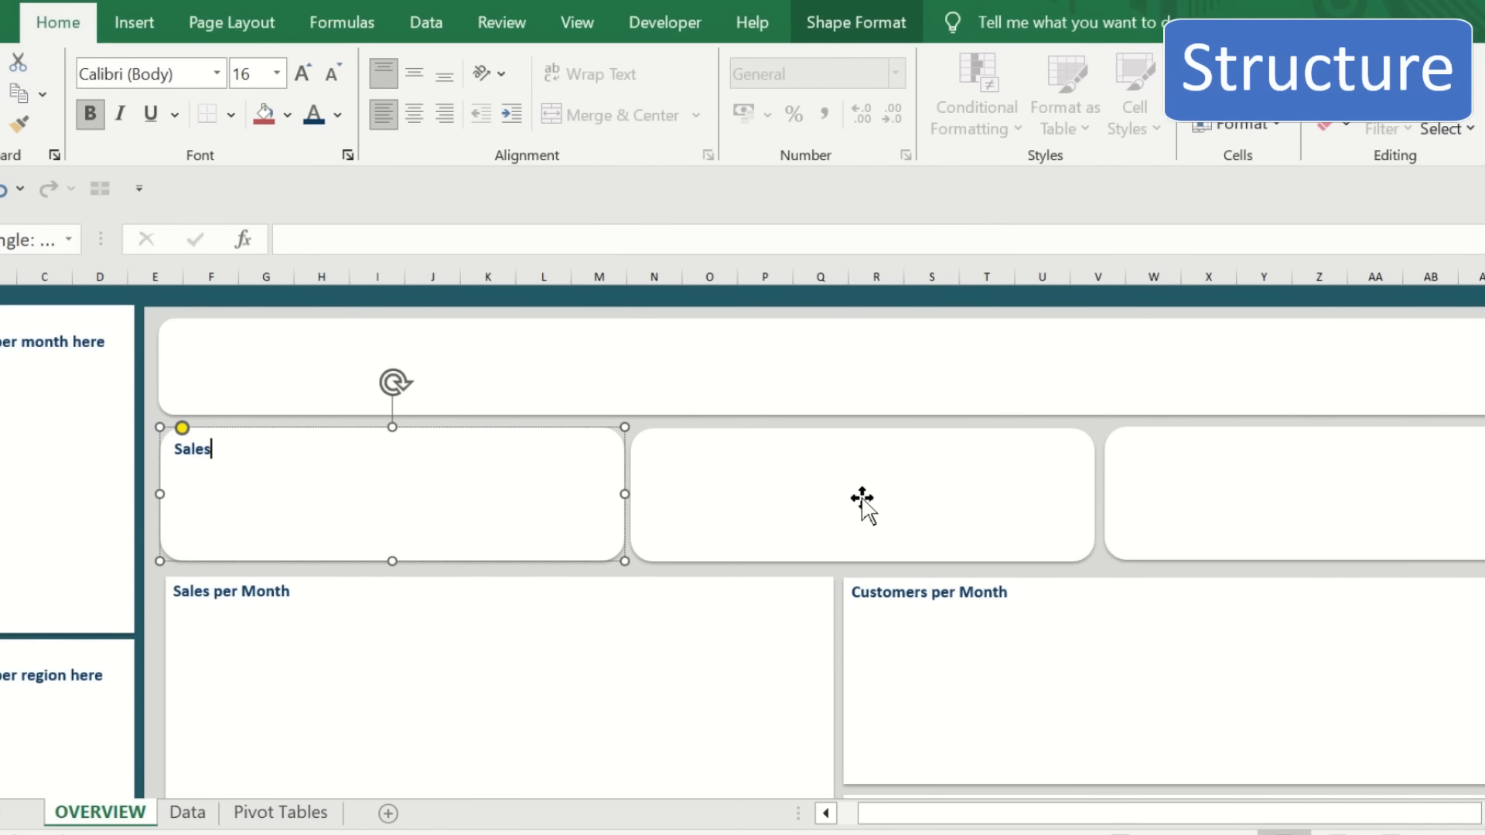
pyautogui.click(862, 503)
pyautogui.write('Profit')
pyautogui.click(1231, 495)
pyautogui.write('Number')
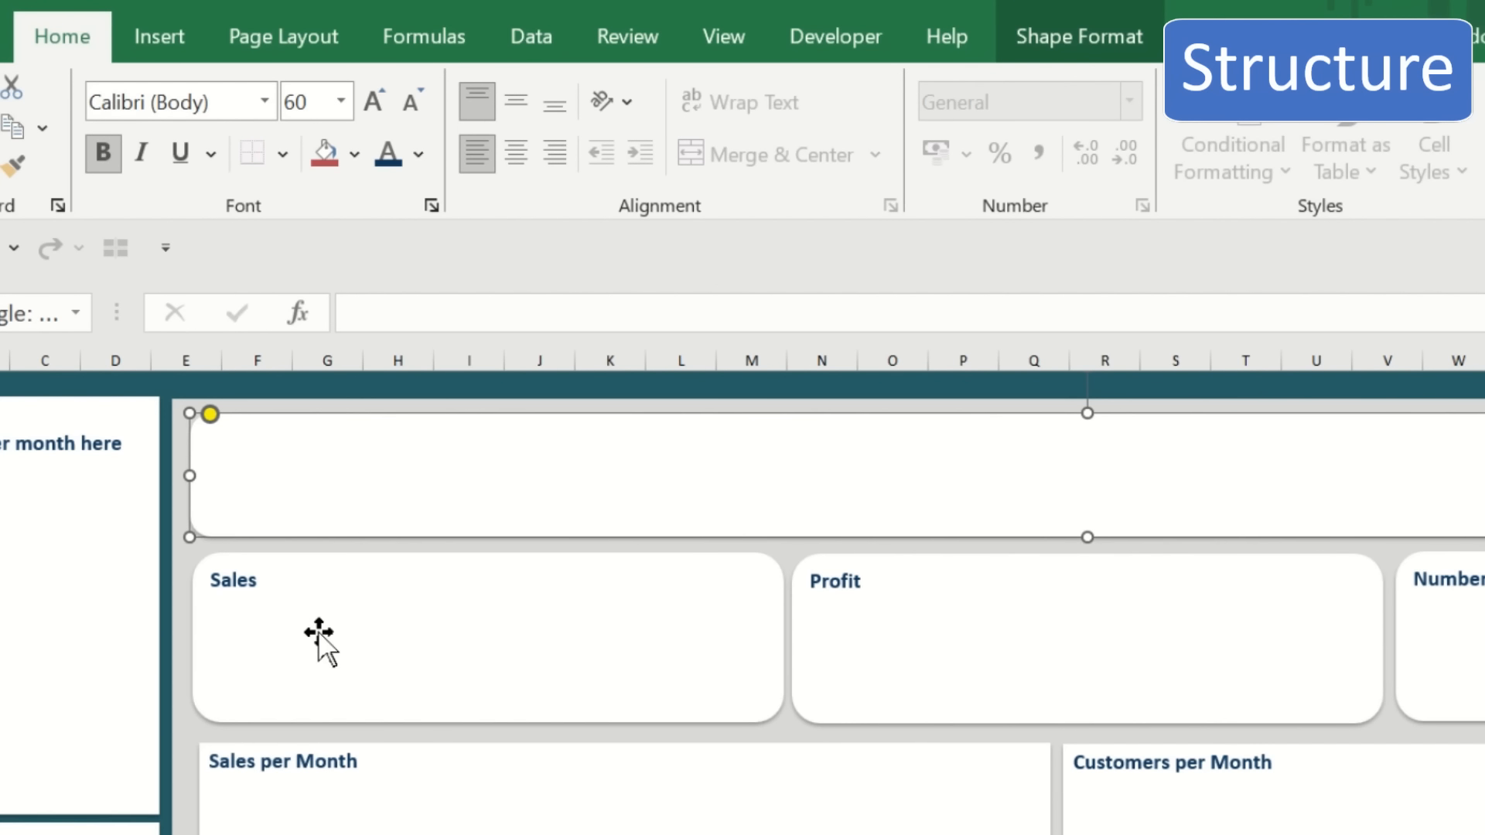
pyautogui.write('Excel Dashboard 2023')
pyautogui.press('Escape')
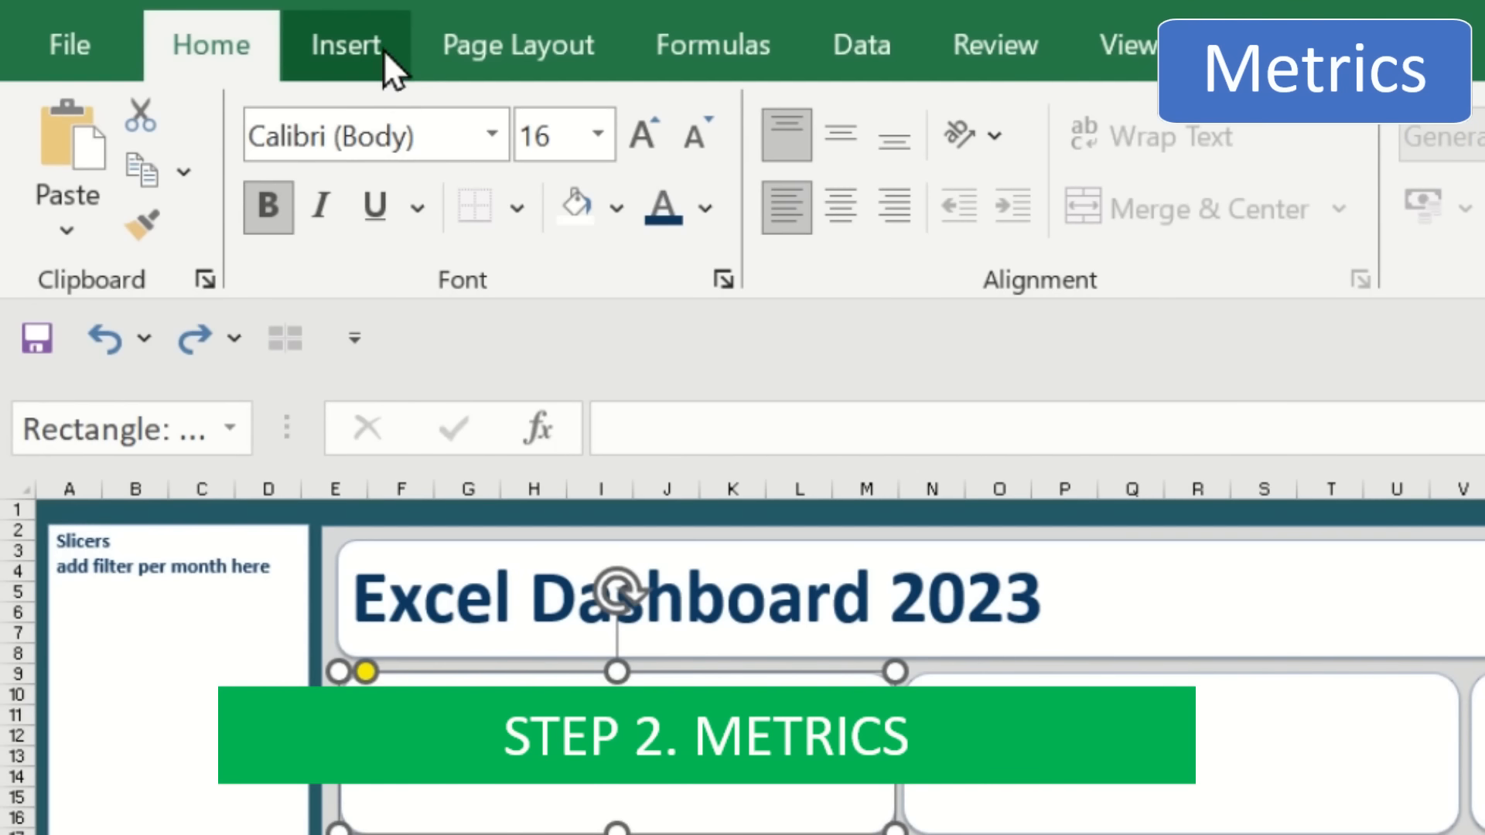
# - Insert a text box in the Sales card and link it to cell E3 of the Pivot Tables sheet
pyautogui.click(215, 27)
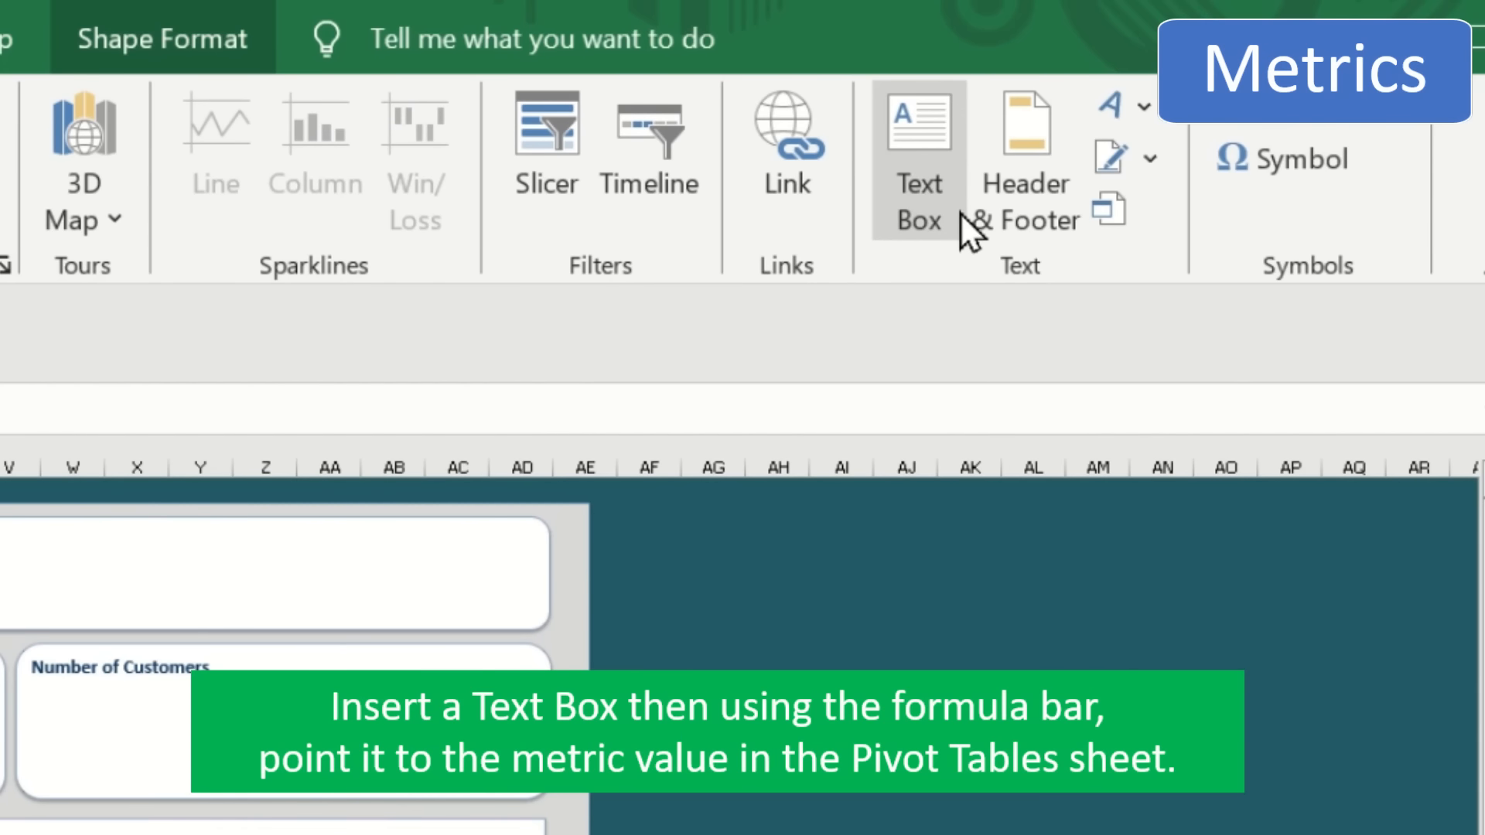
pyautogui.click(961, 216)
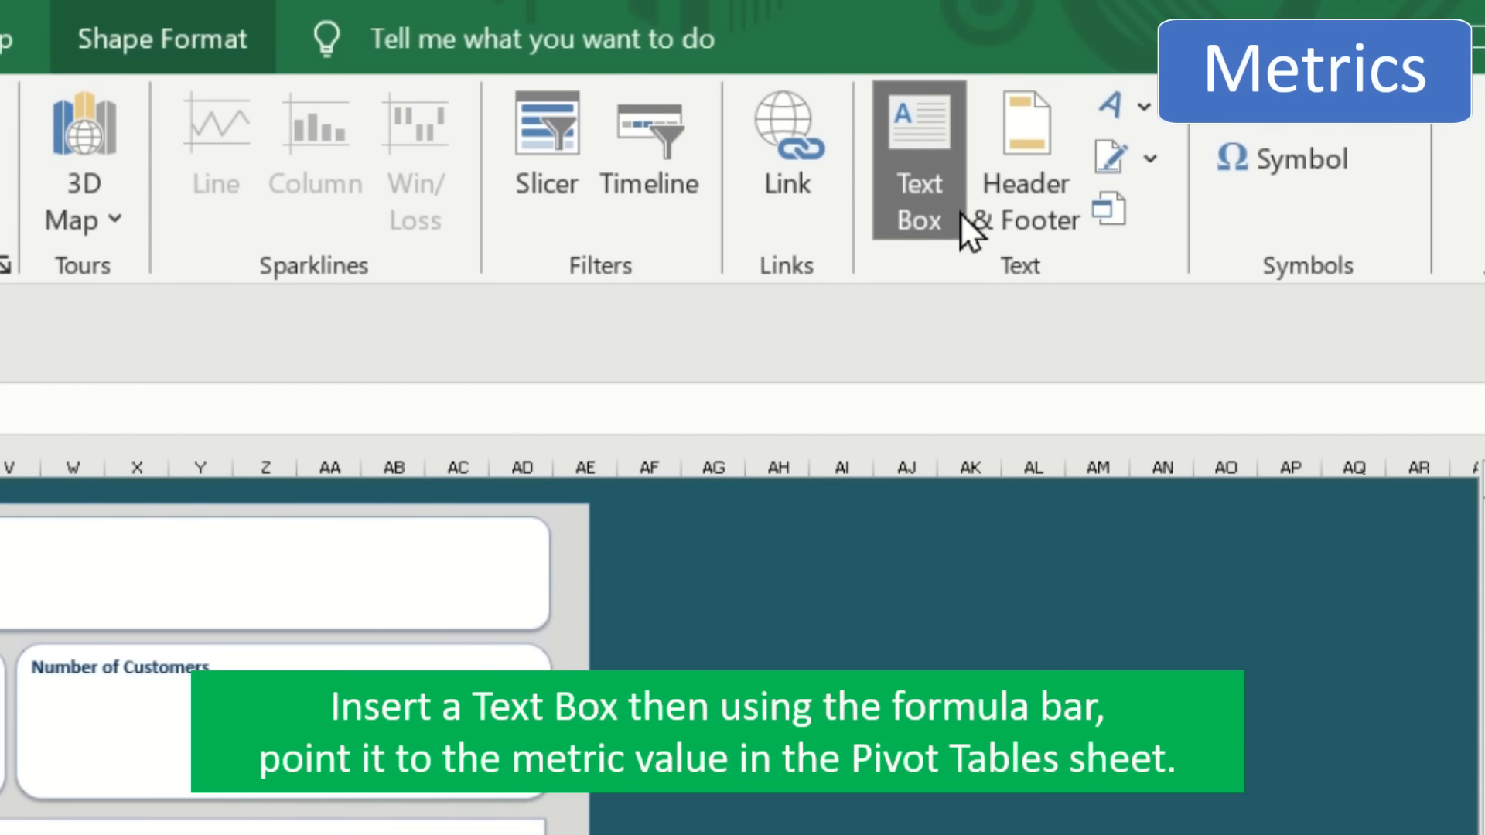
pyautogui.moveTo(208, 400)
pyautogui.mouseDown()
pyautogui.moveTo(373, 425)
pyautogui.moveTo(416, 459)
pyautogui.mouseUp()
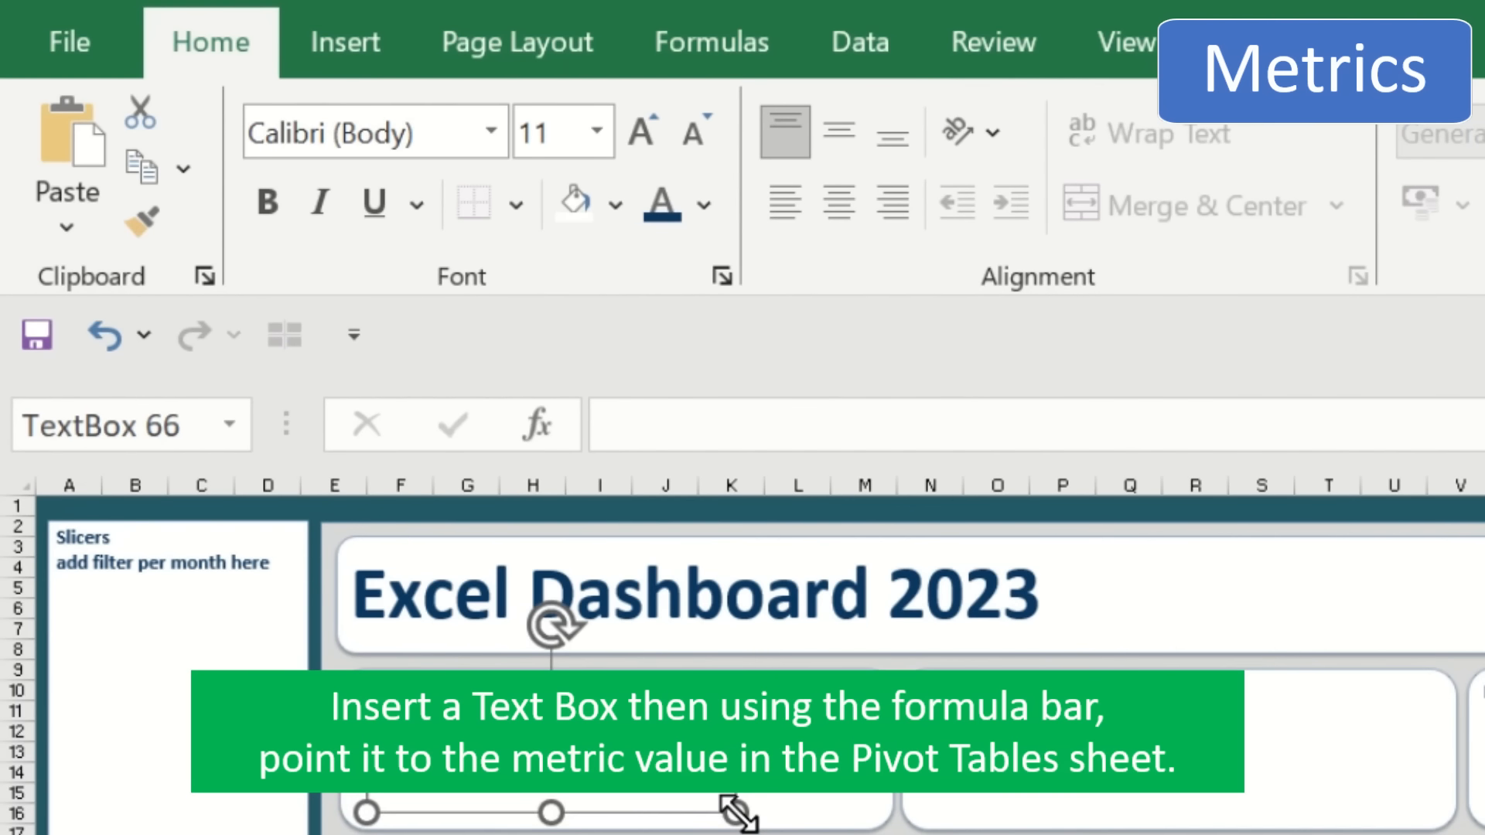
pyautogui.click(420, 246)
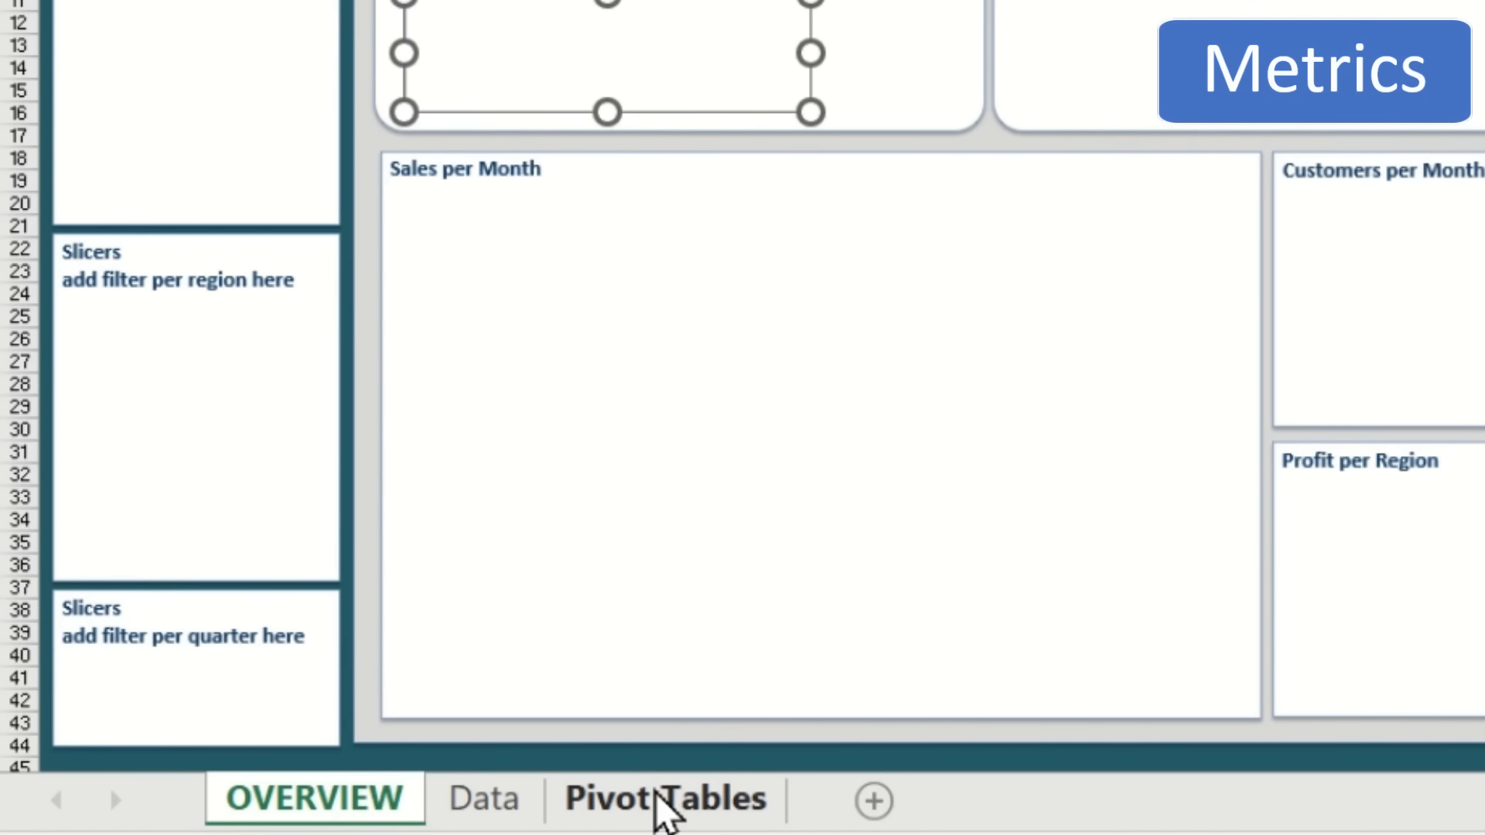
pyautogui.click(661, 799)
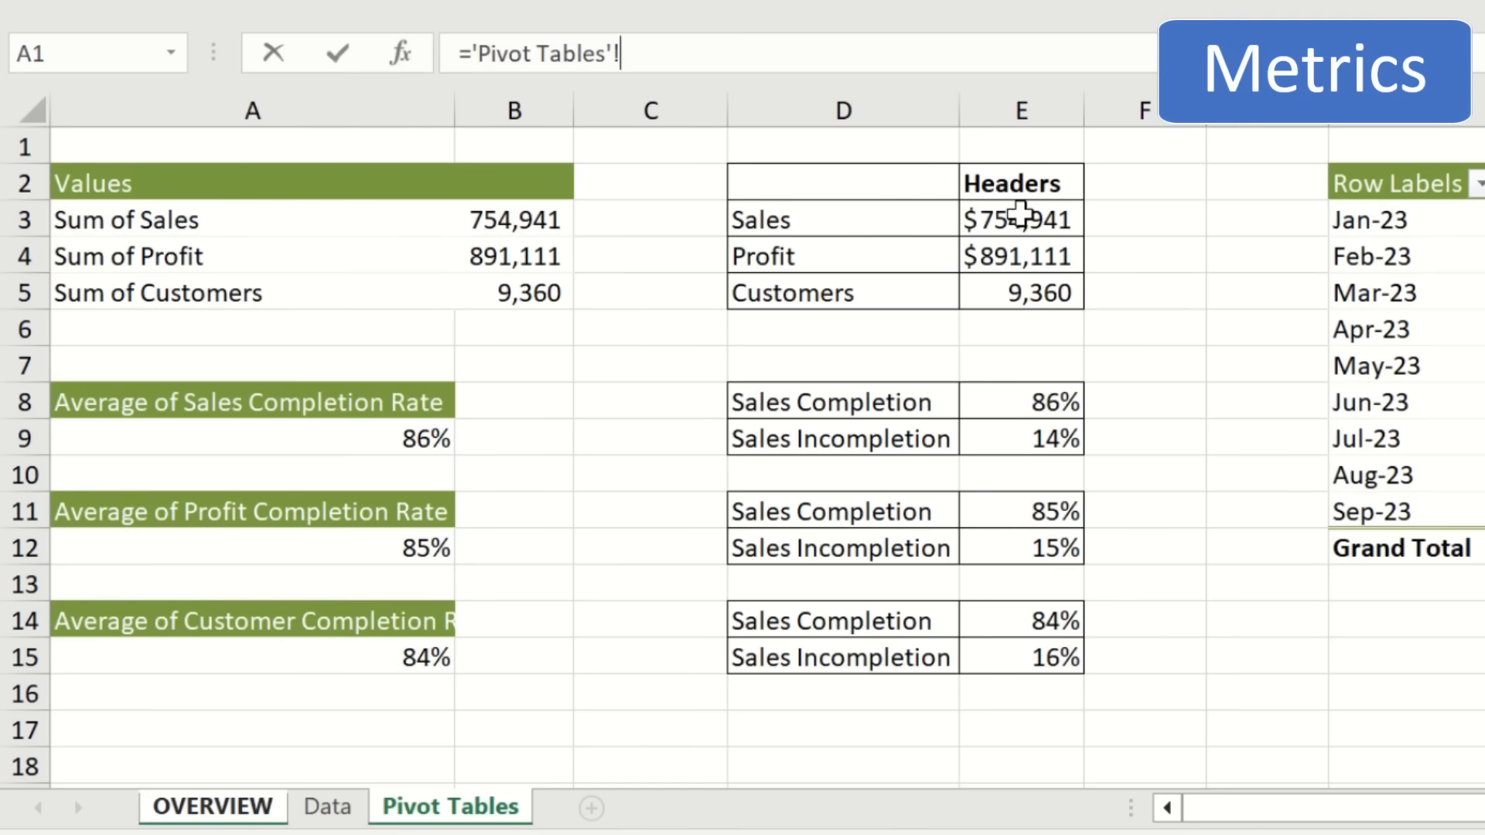
pyautogui.click(811, 368)
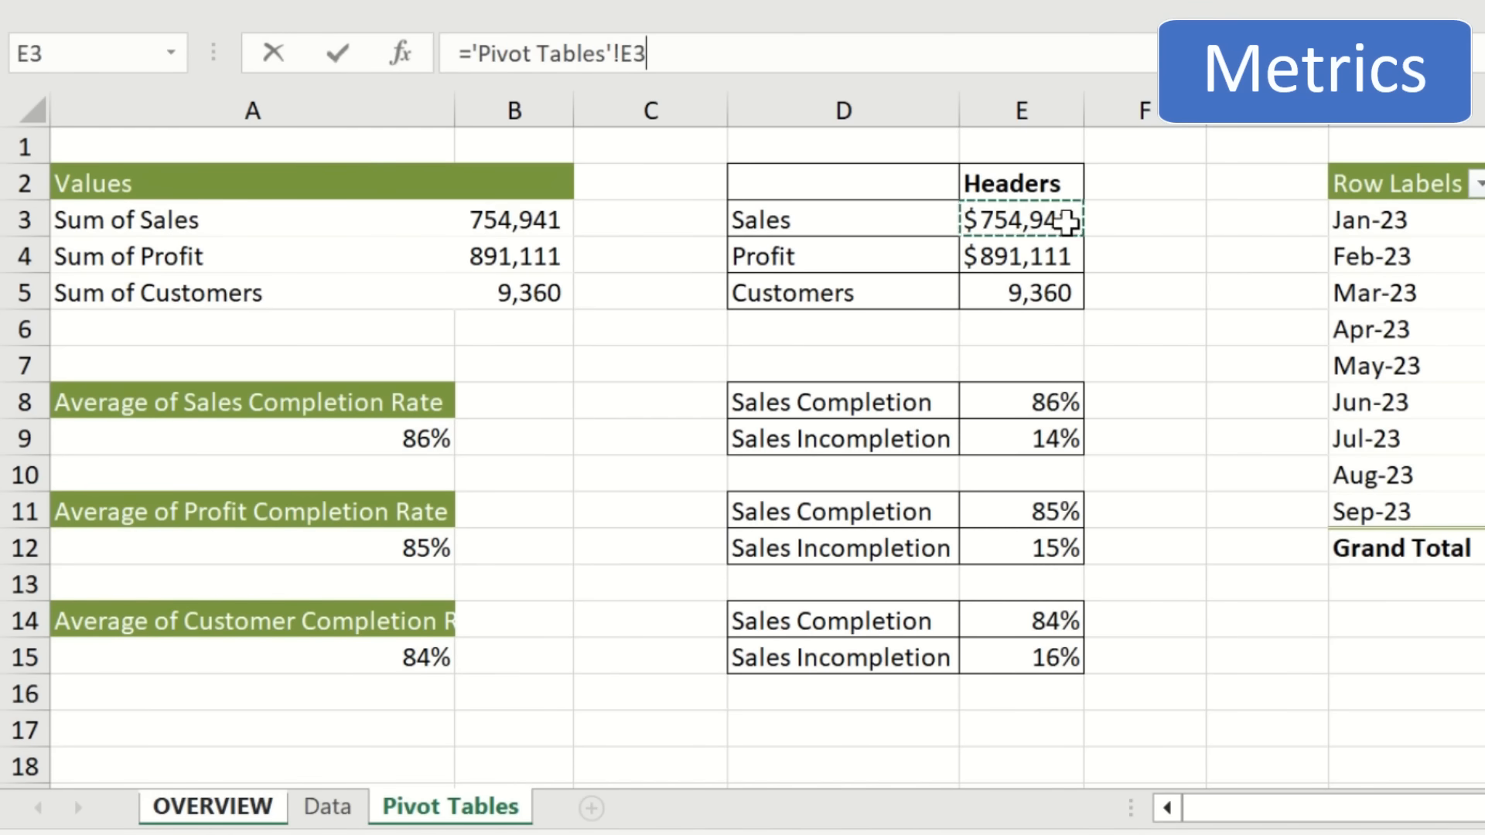
pyautogui.press('Return')
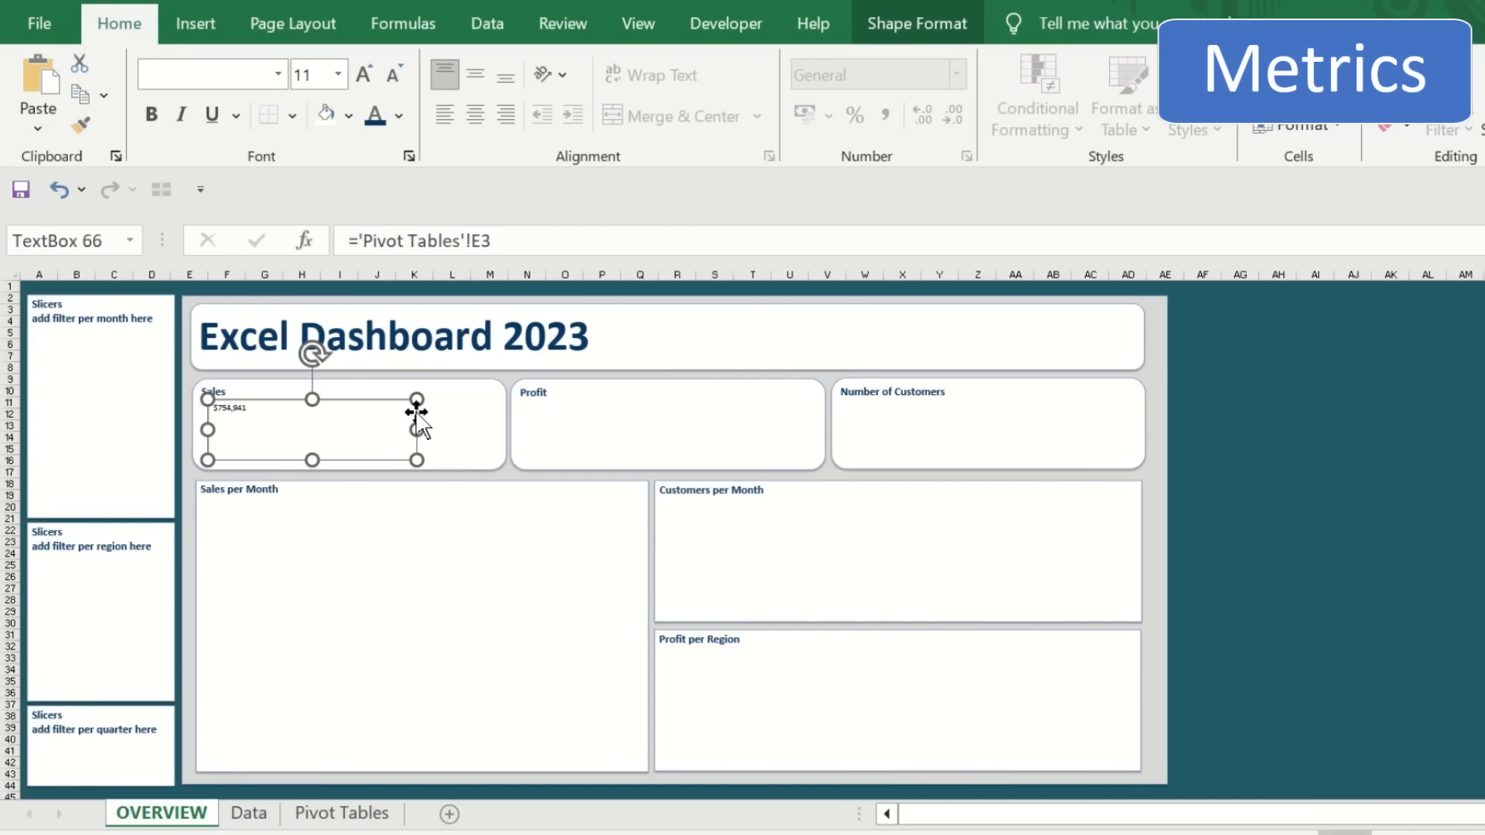
# - Format the Sales card's value as bold, size 60, in the dark blue font color
pyautogui.click(152, 114)
pyautogui.click(314, 75)
pyautogui.write('60')
pyautogui.press('Return')
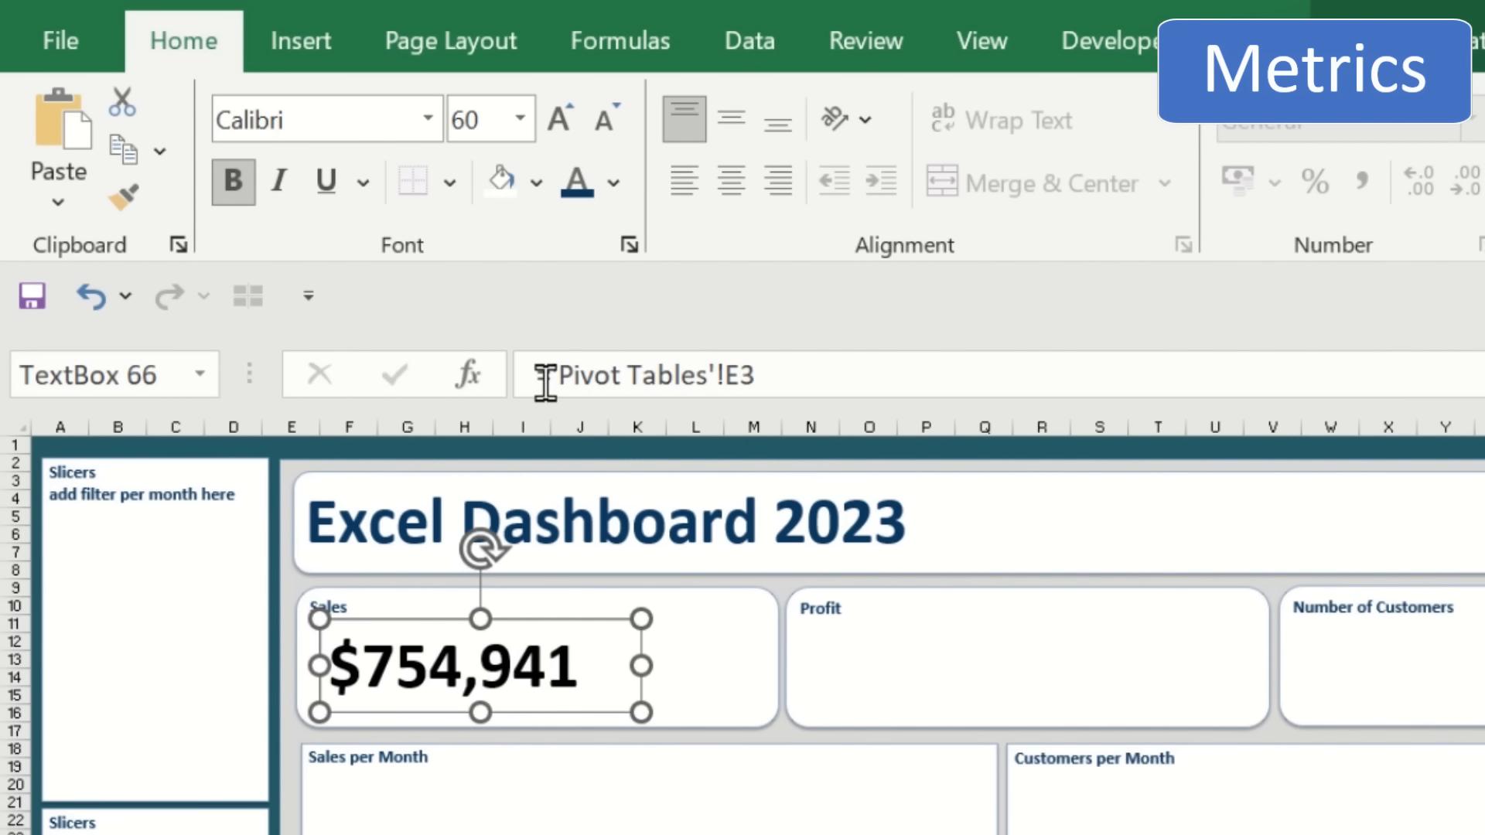
pyautogui.click(614, 180)
pyautogui.click(616, 323)
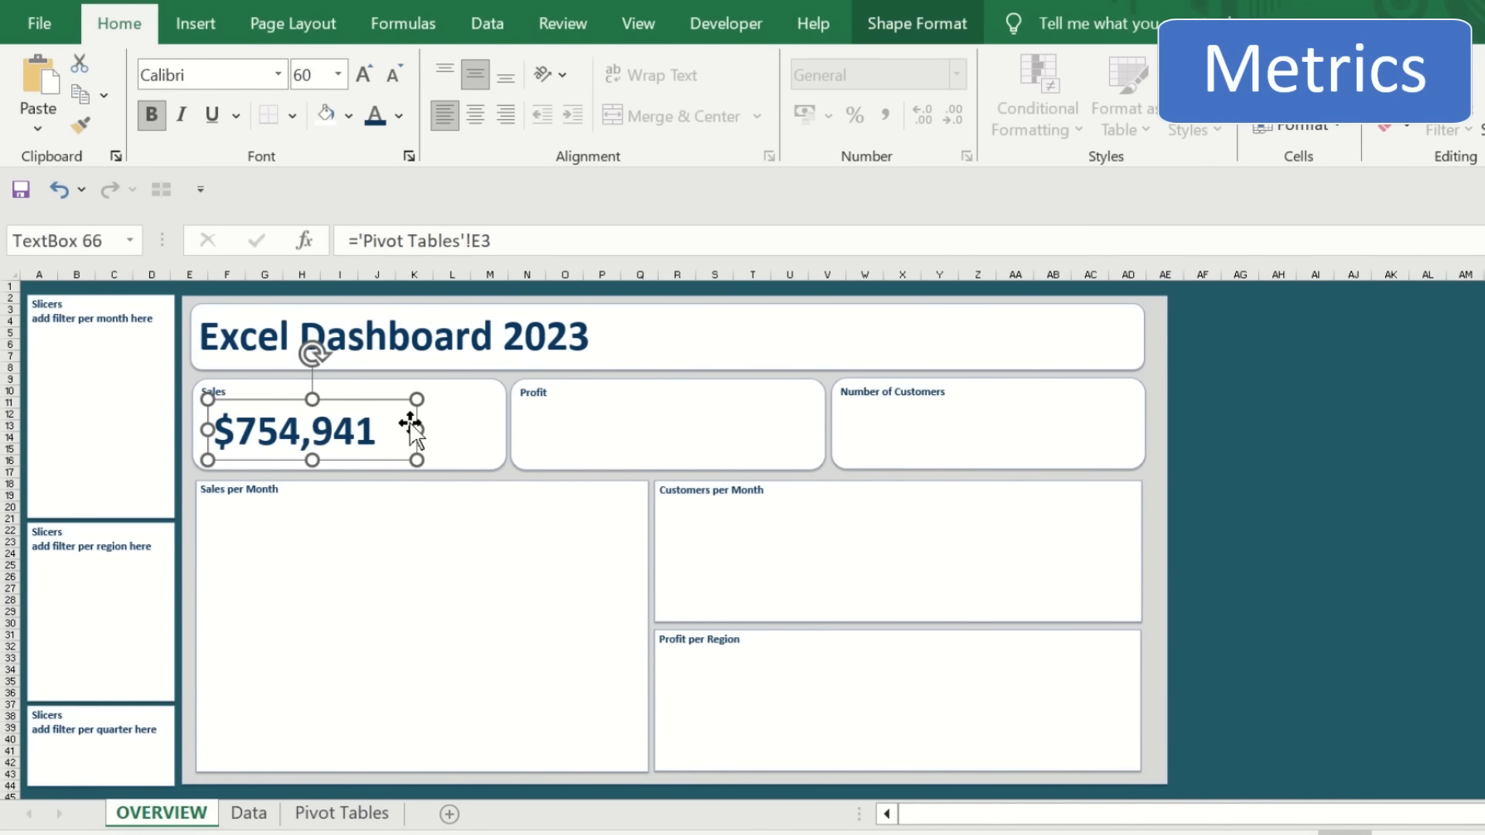
# - Copy the Sales value text box into the Profit card and link the copy to 'Pivot Tables'!E4
pyautogui.click(667, 415)
pyautogui.hotkey('ctrl', 'v')
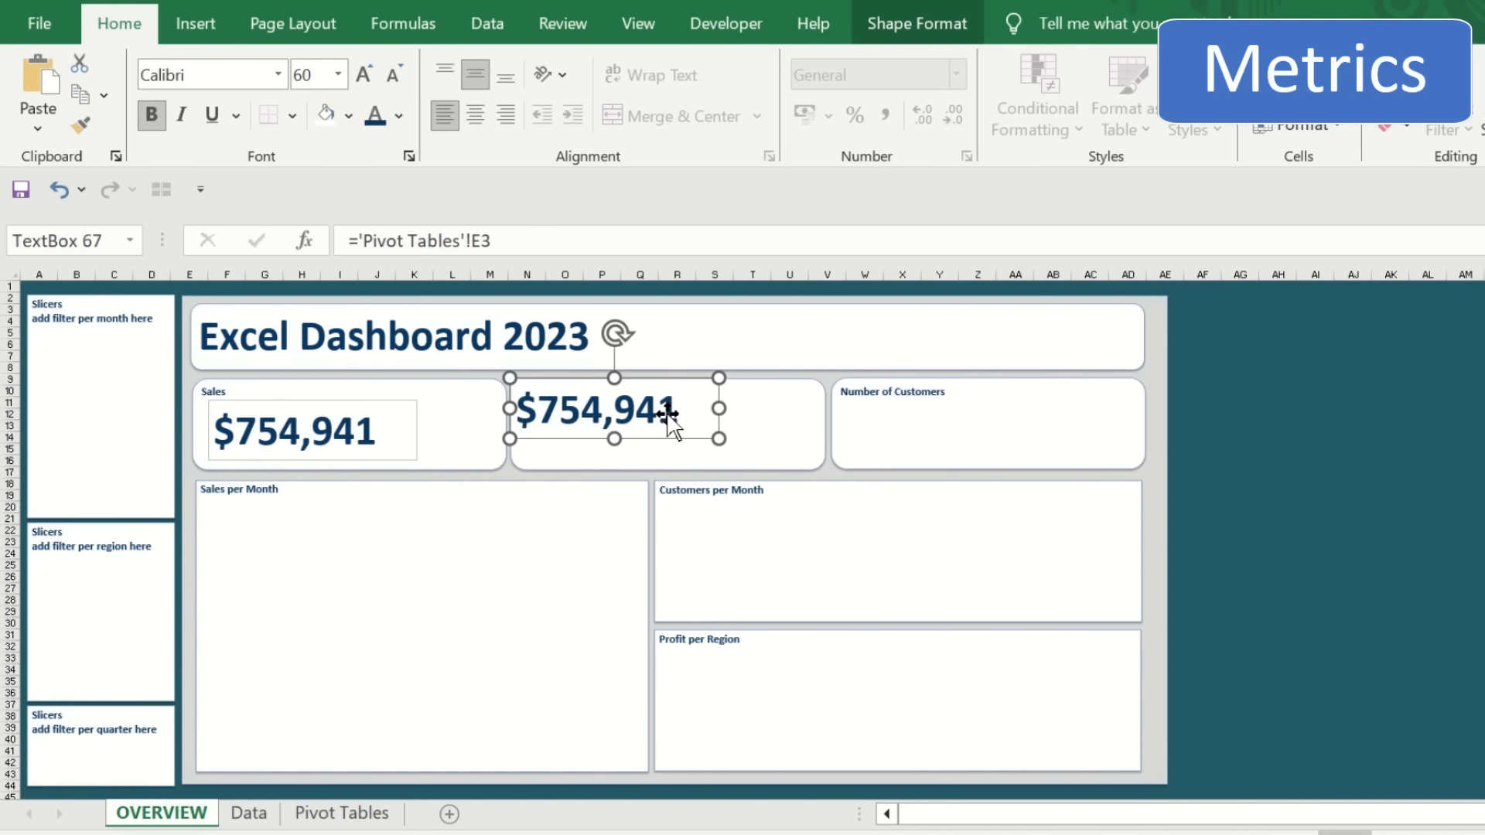
pyautogui.moveTo(671, 421); pyautogui.dragTo(689, 445)
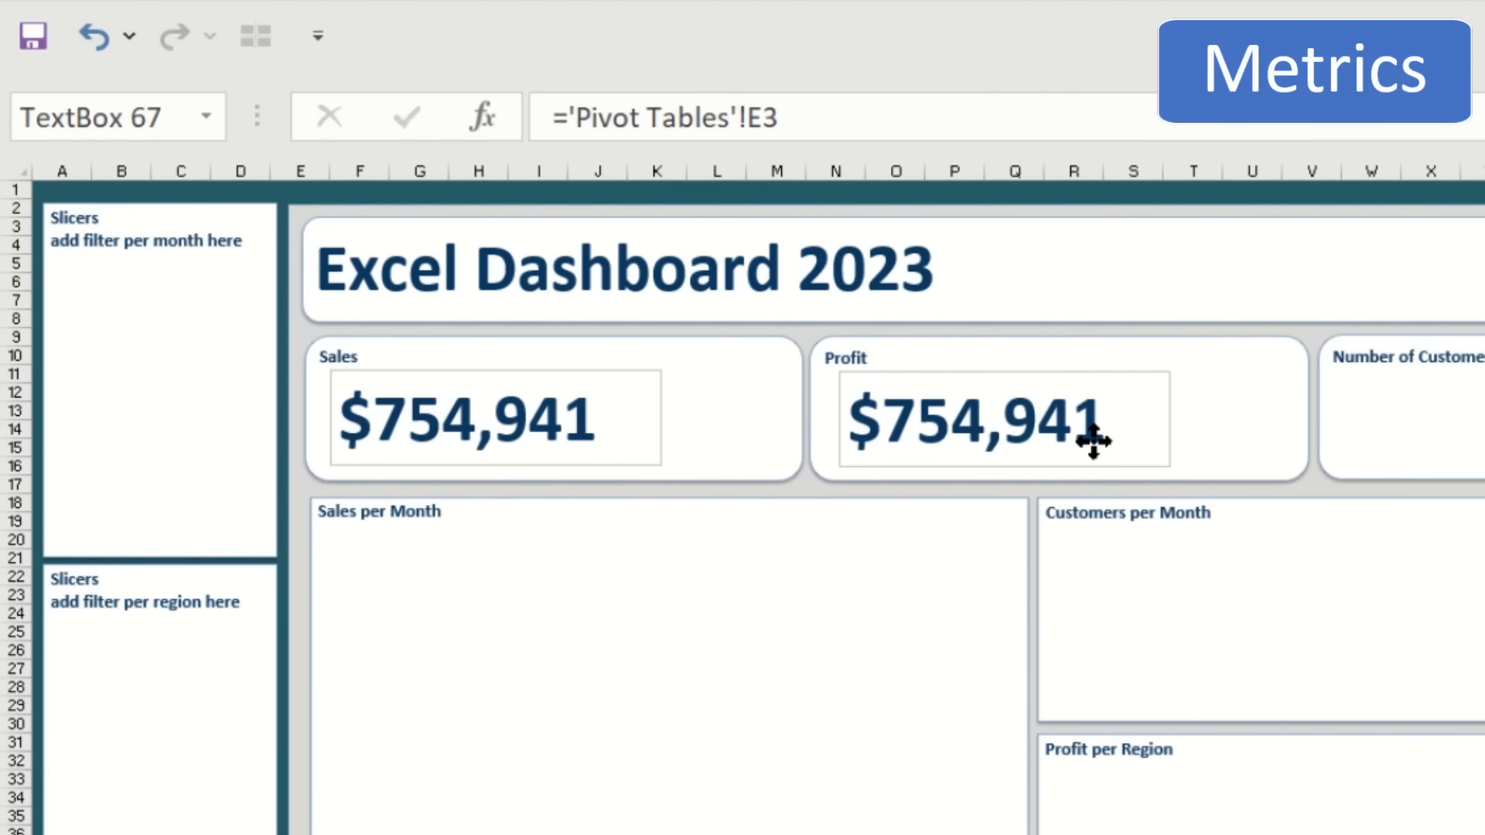
pyautogui.click(1092, 441)
pyautogui.click(818, 109)
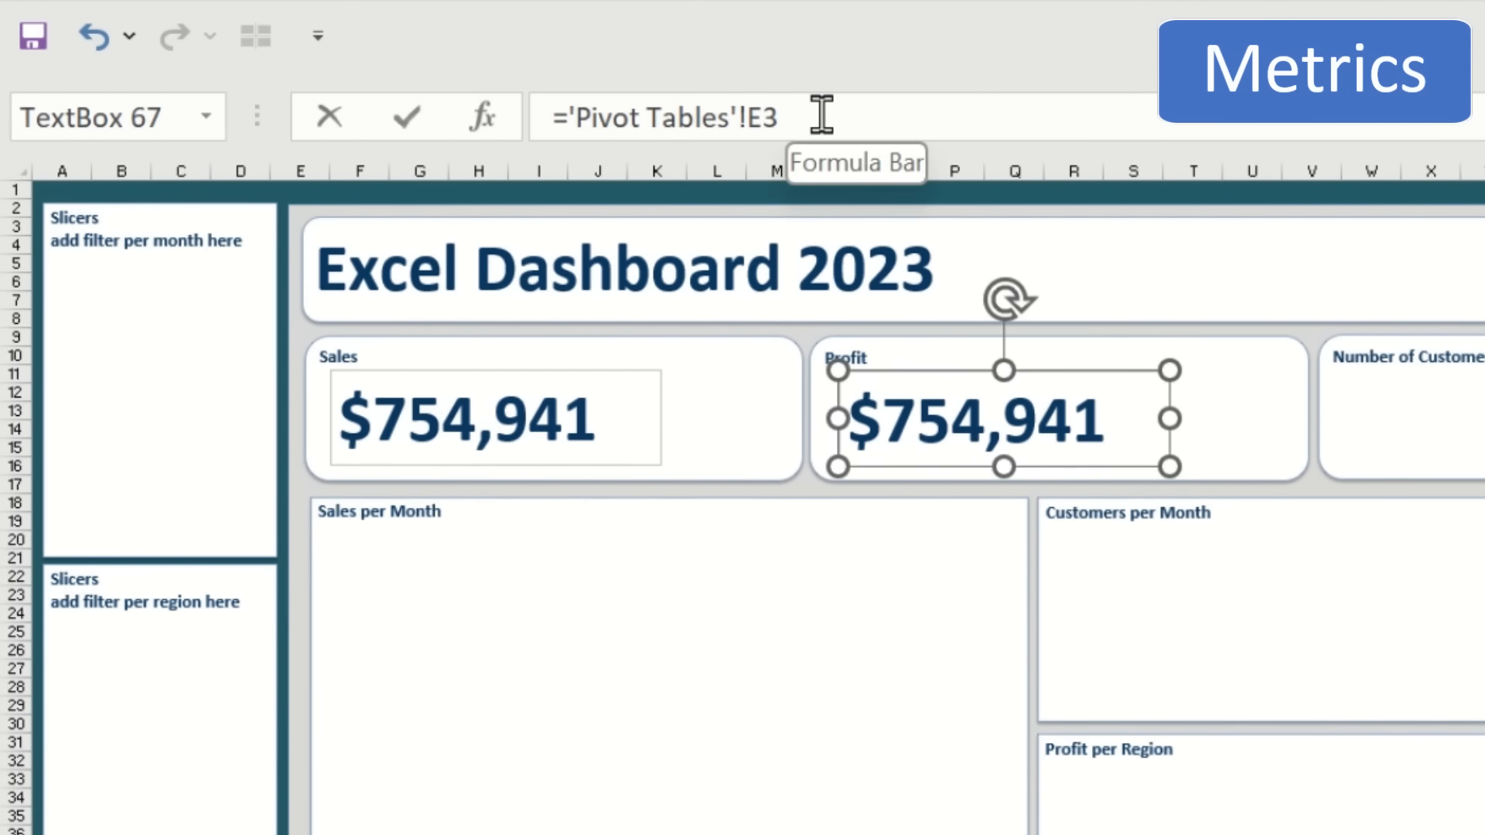
pyautogui.press('BackSpace')
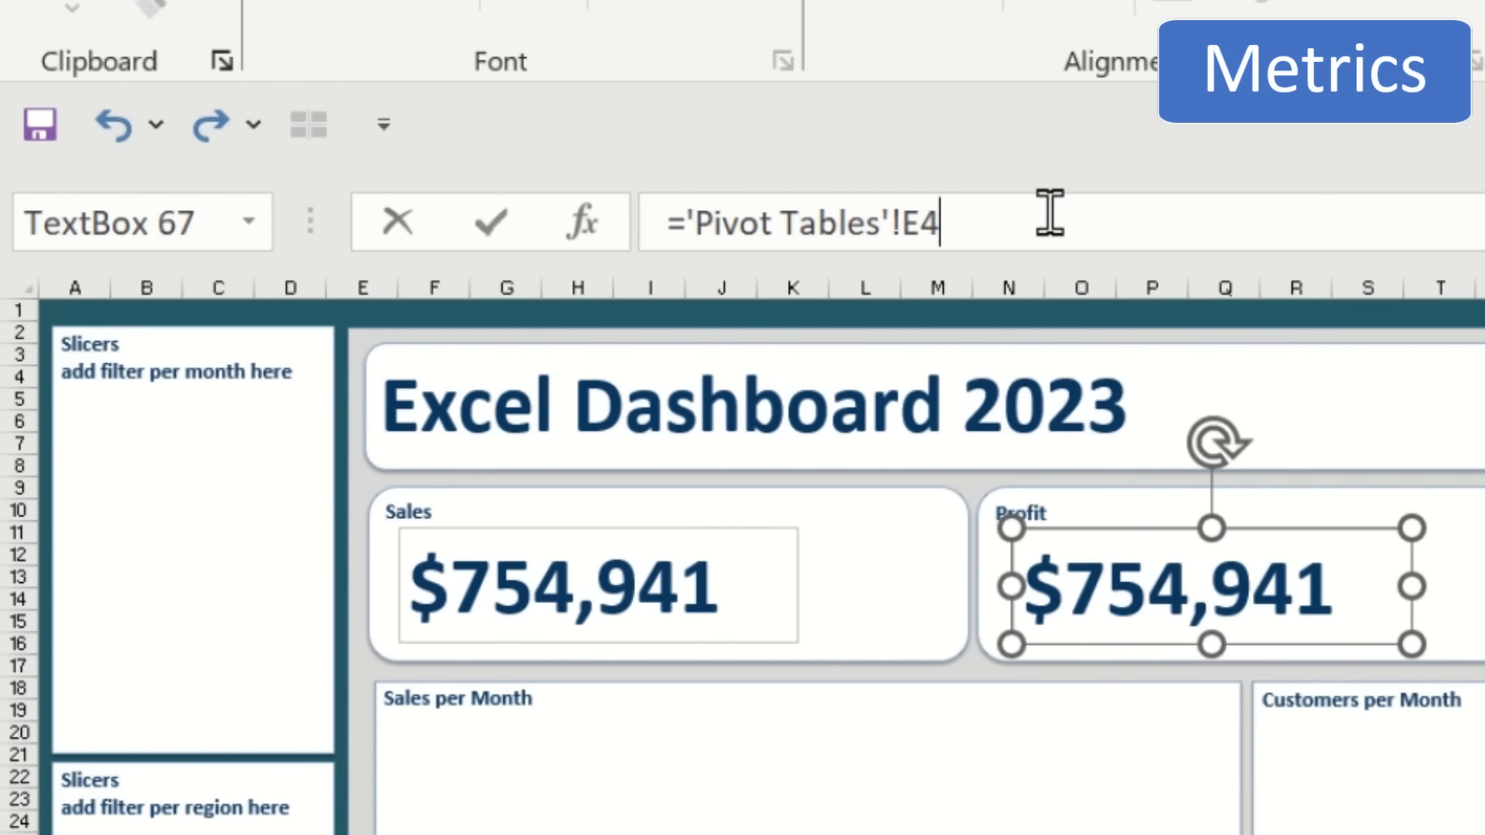
pyautogui.write('4')
pyautogui.press('Return')
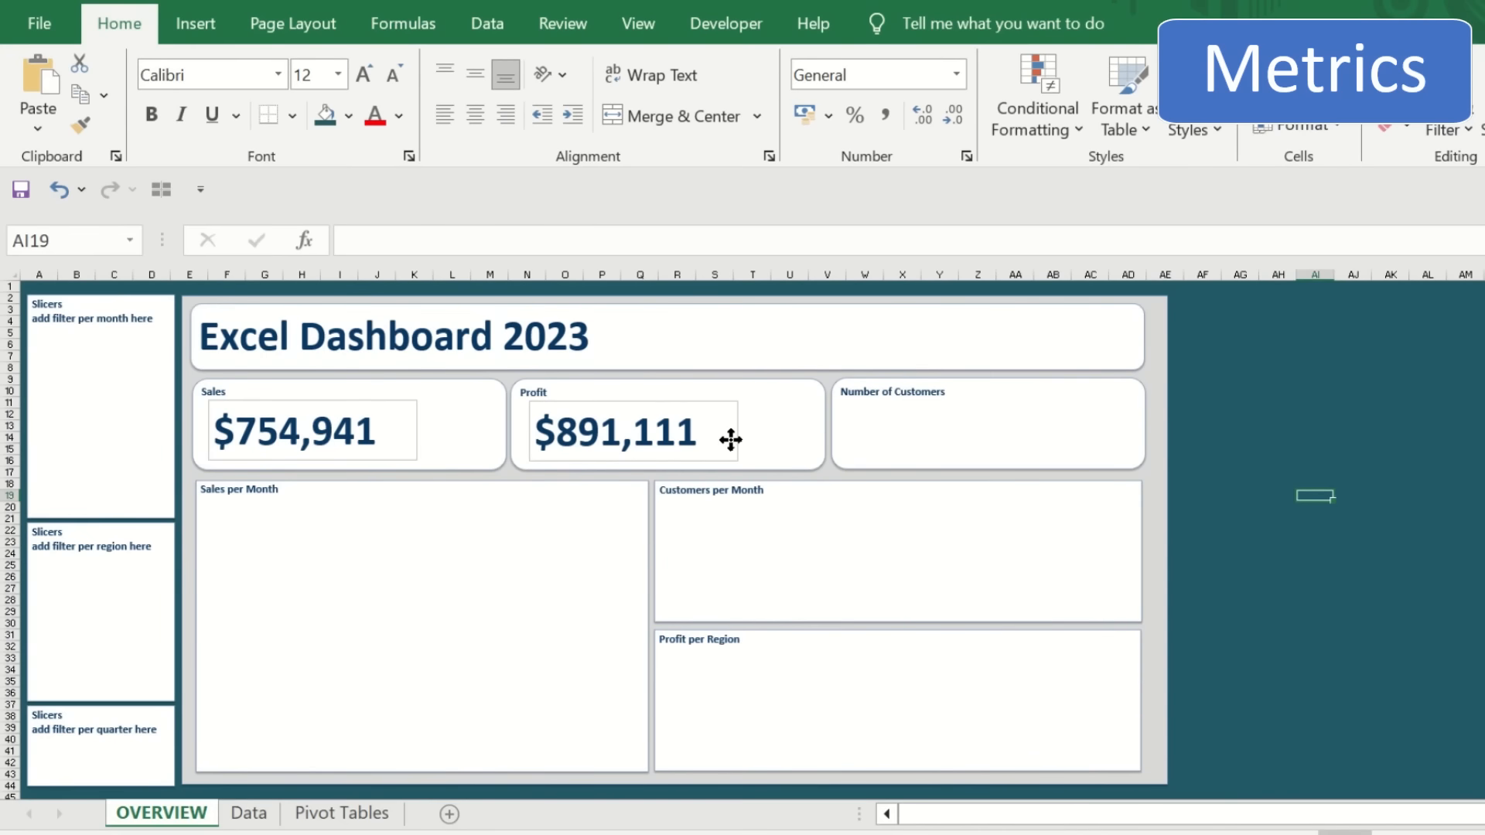
# - Copy the Profit value text box into the Number of Customers card and link the copy to 'Pivot Tables'!E5
pyautogui.click(730, 438)
pyautogui.click(943, 451)
pyautogui.hotkey('ctrl', 'v')
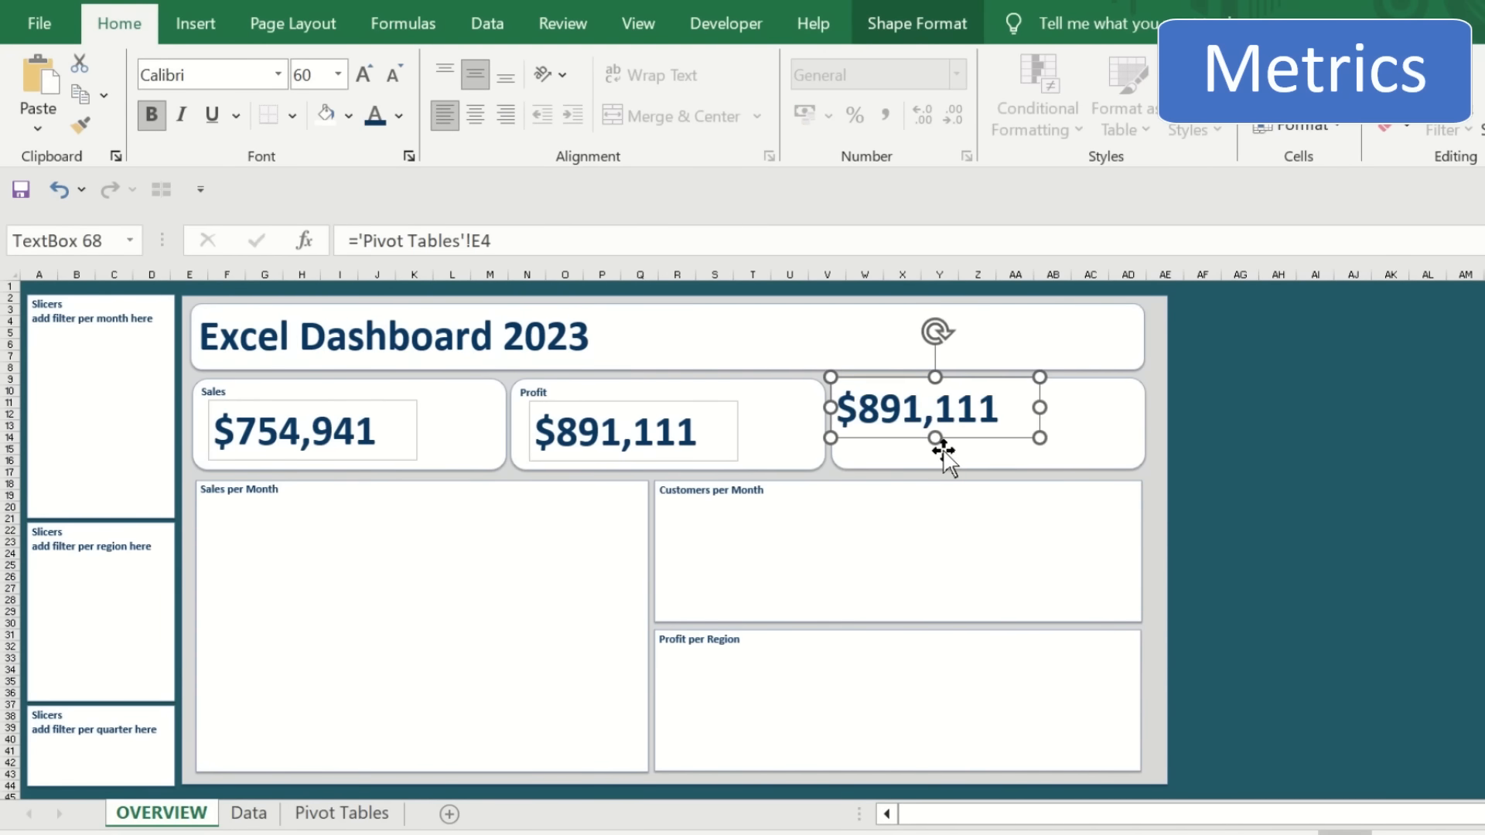
pyautogui.moveTo(944, 454); pyautogui.dragTo(1009, 468)
pyautogui.click(514, 239)
pyautogui.press('BackSpace')
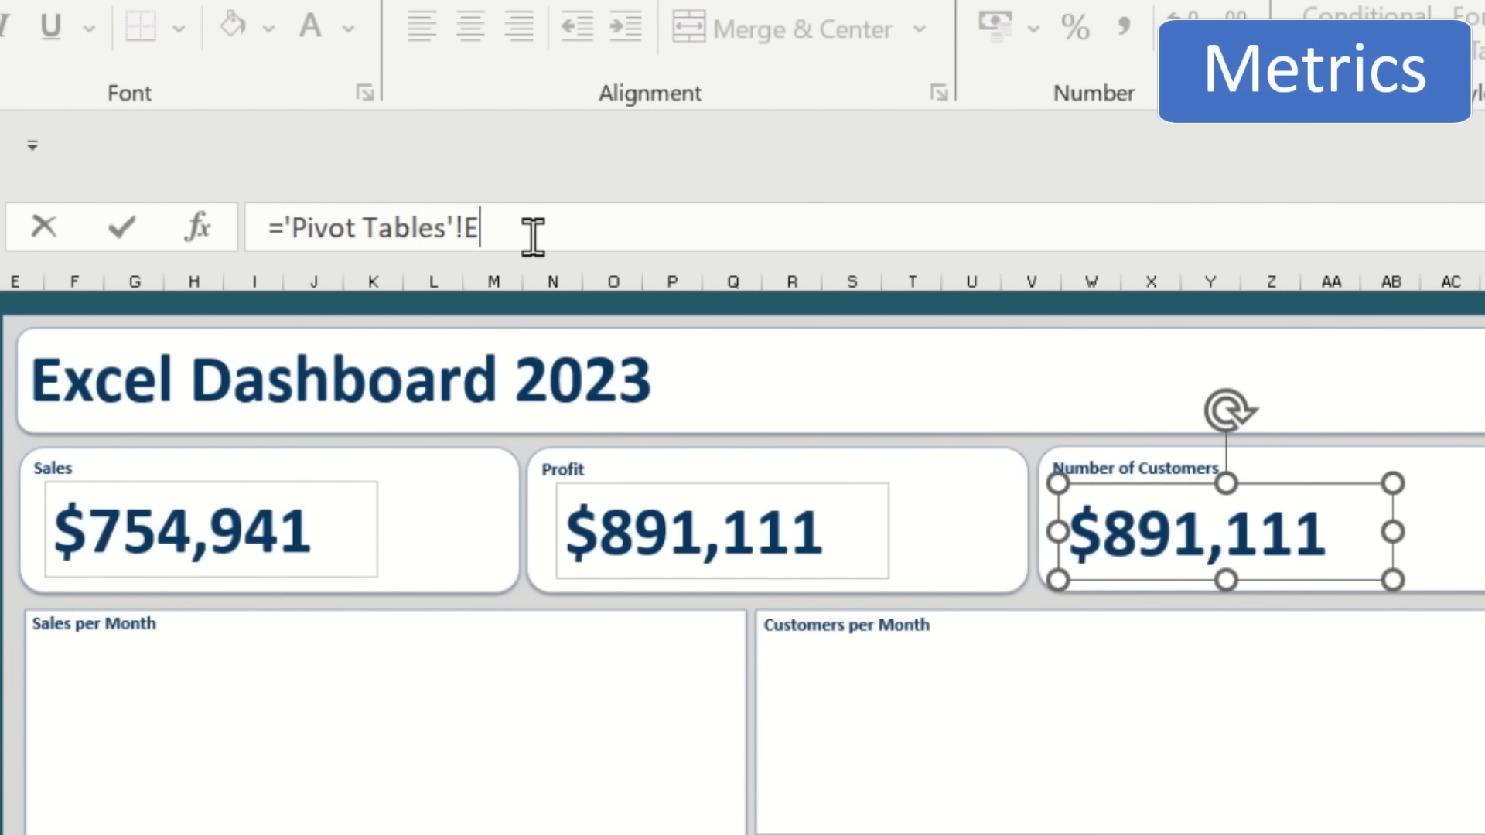
pyautogui.write('5')
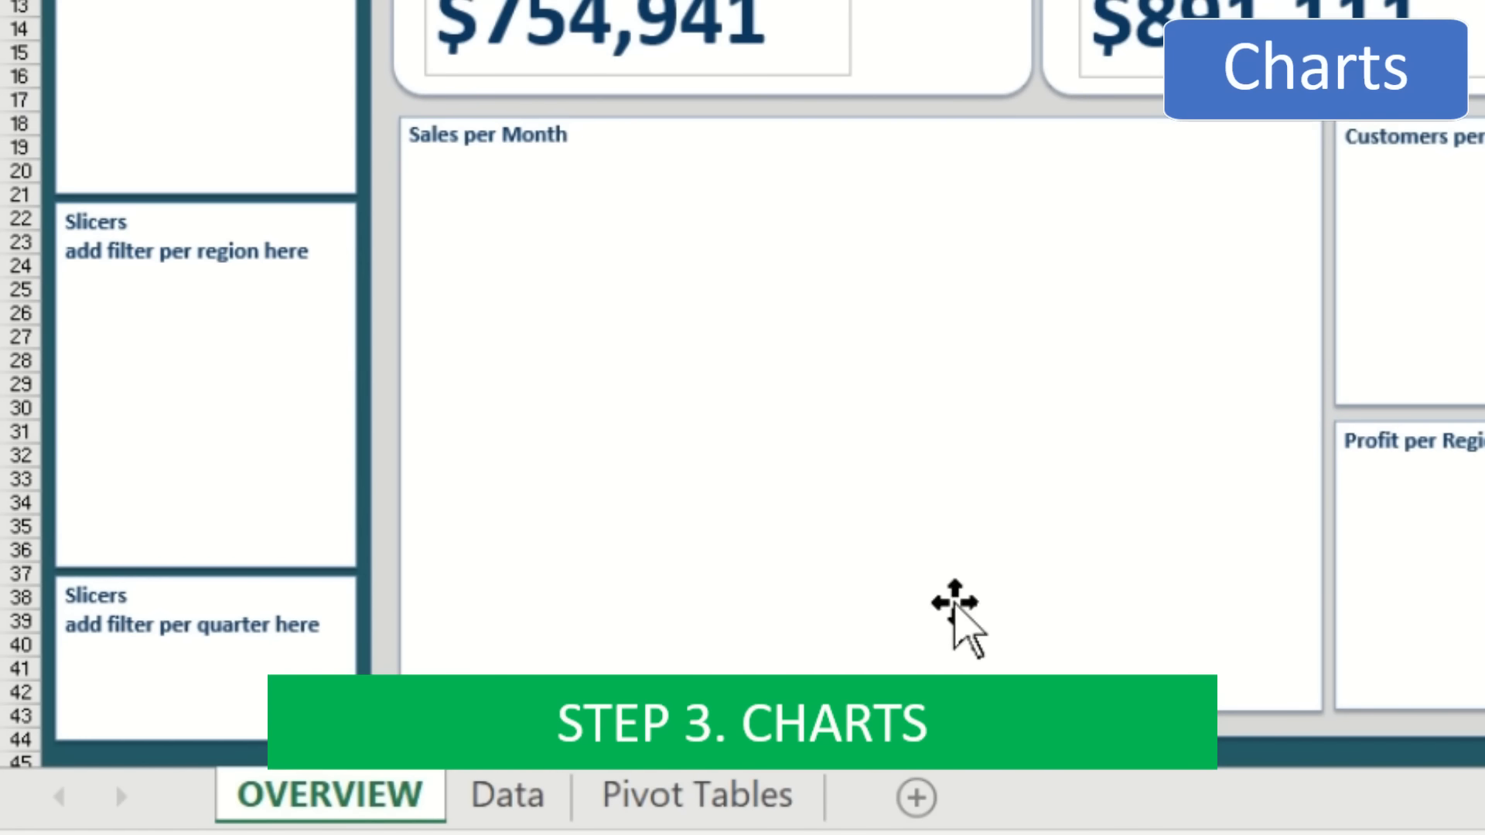
# - Insert a doughnut chart from the Sales Completion and Sales Incompletion data in D8:E9 of the Pivot Tables sheet
pyautogui.click(745, 803)
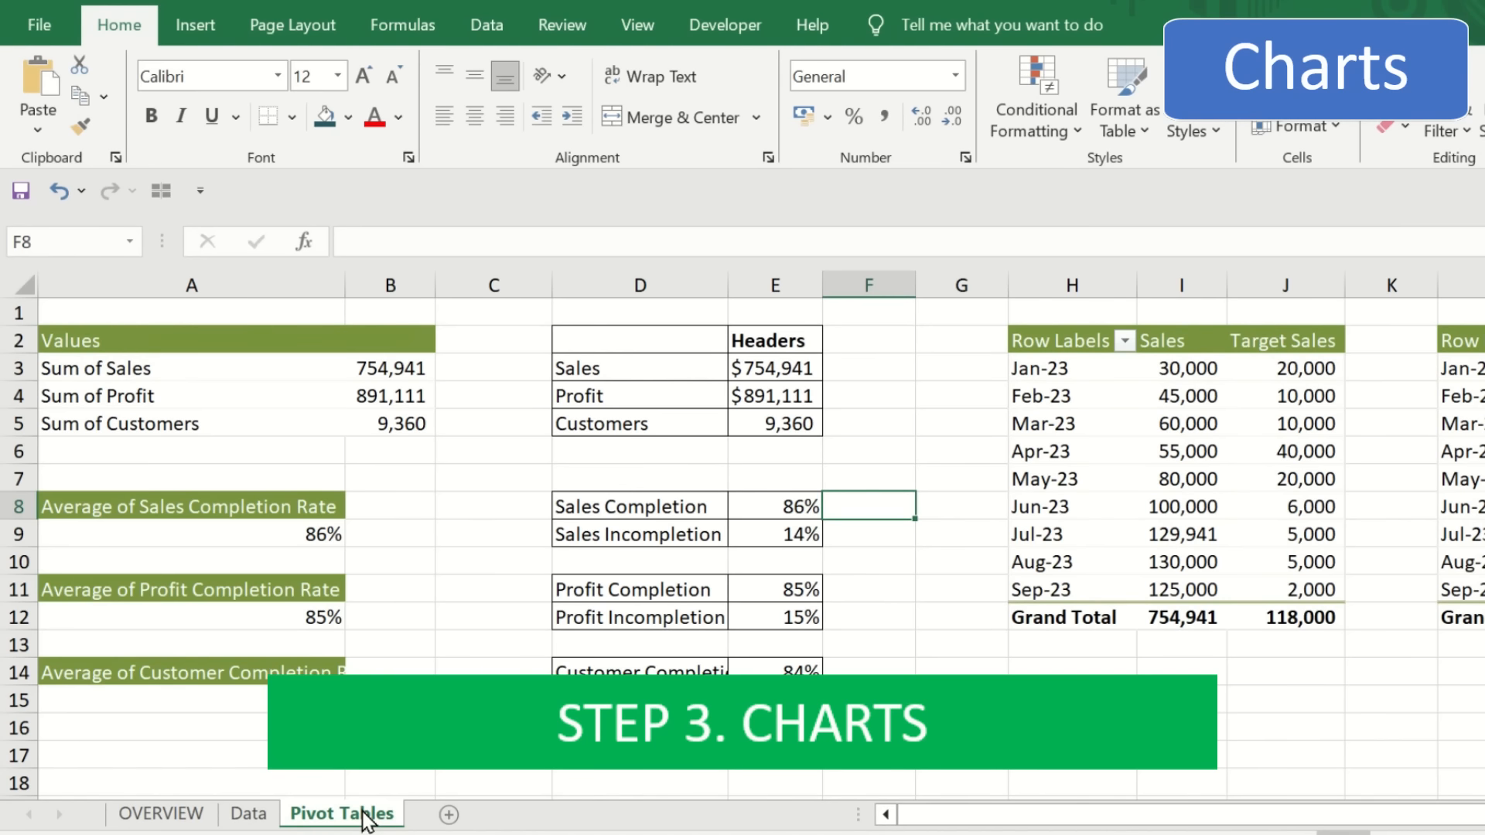
pyautogui.moveTo(611, 506); pyautogui.dragTo(796, 534)
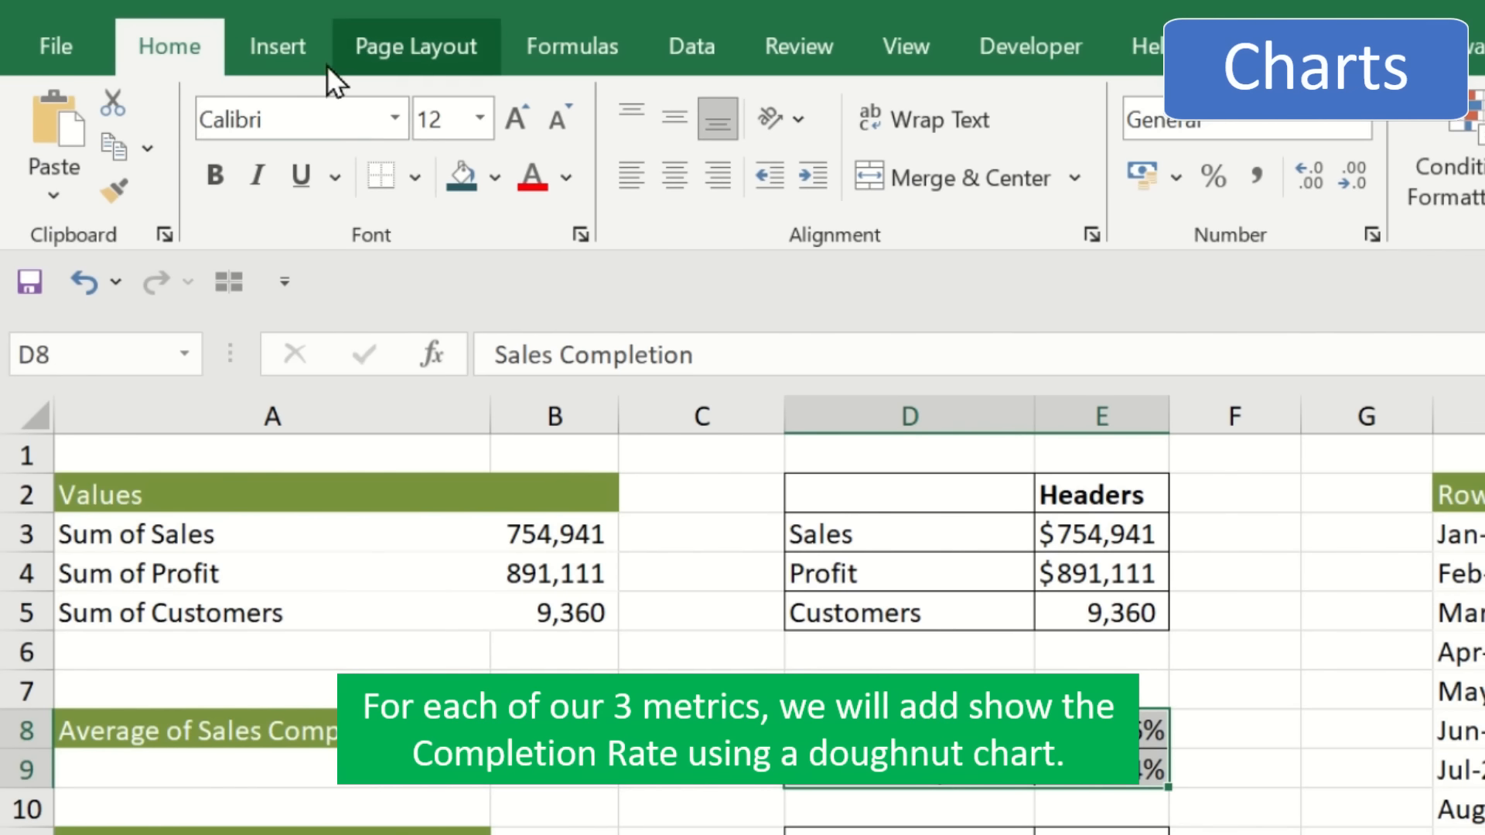
pyautogui.click(215, 30)
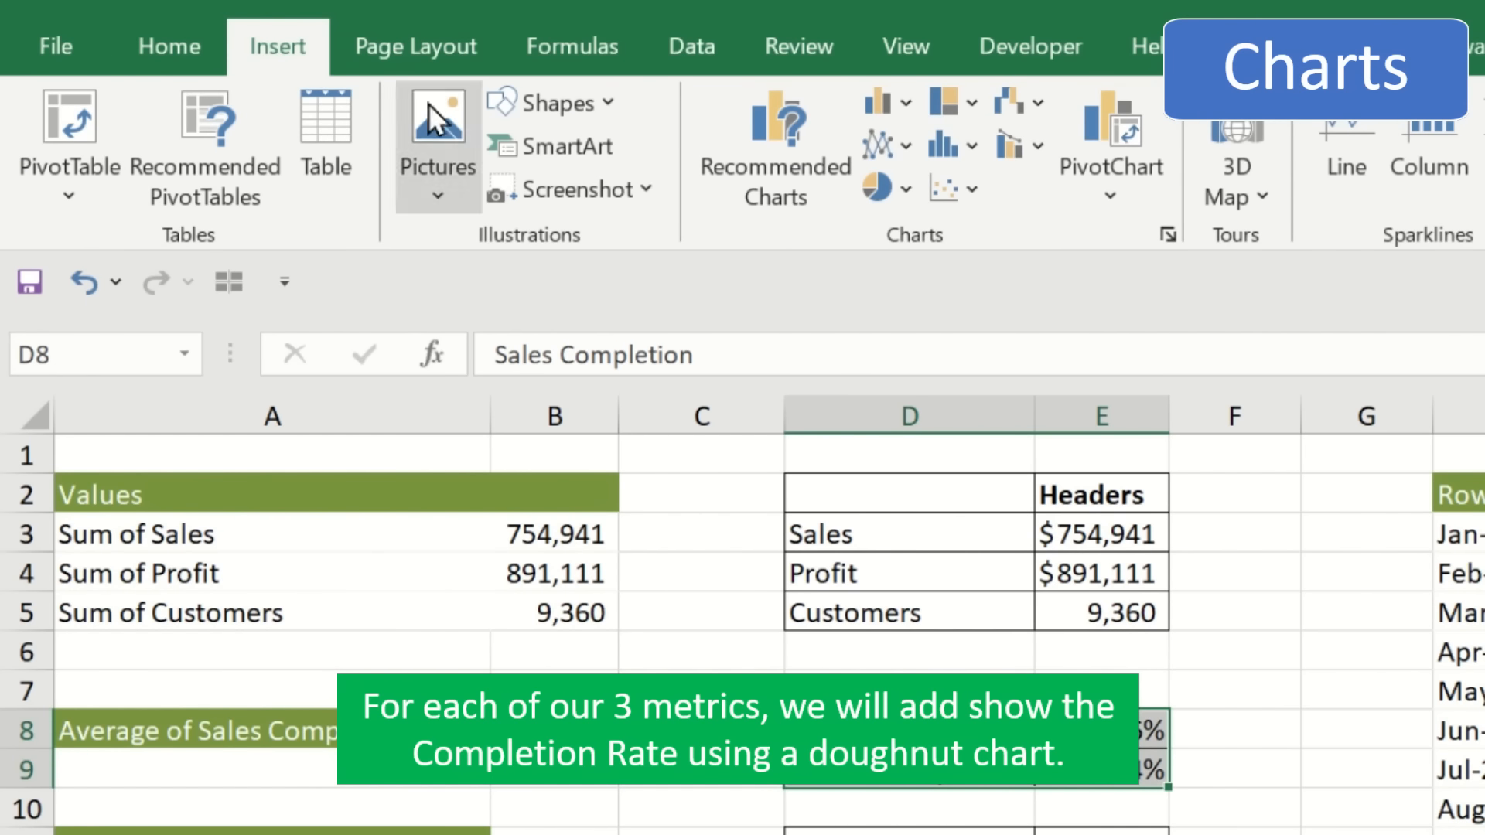
pyautogui.click(1168, 234)
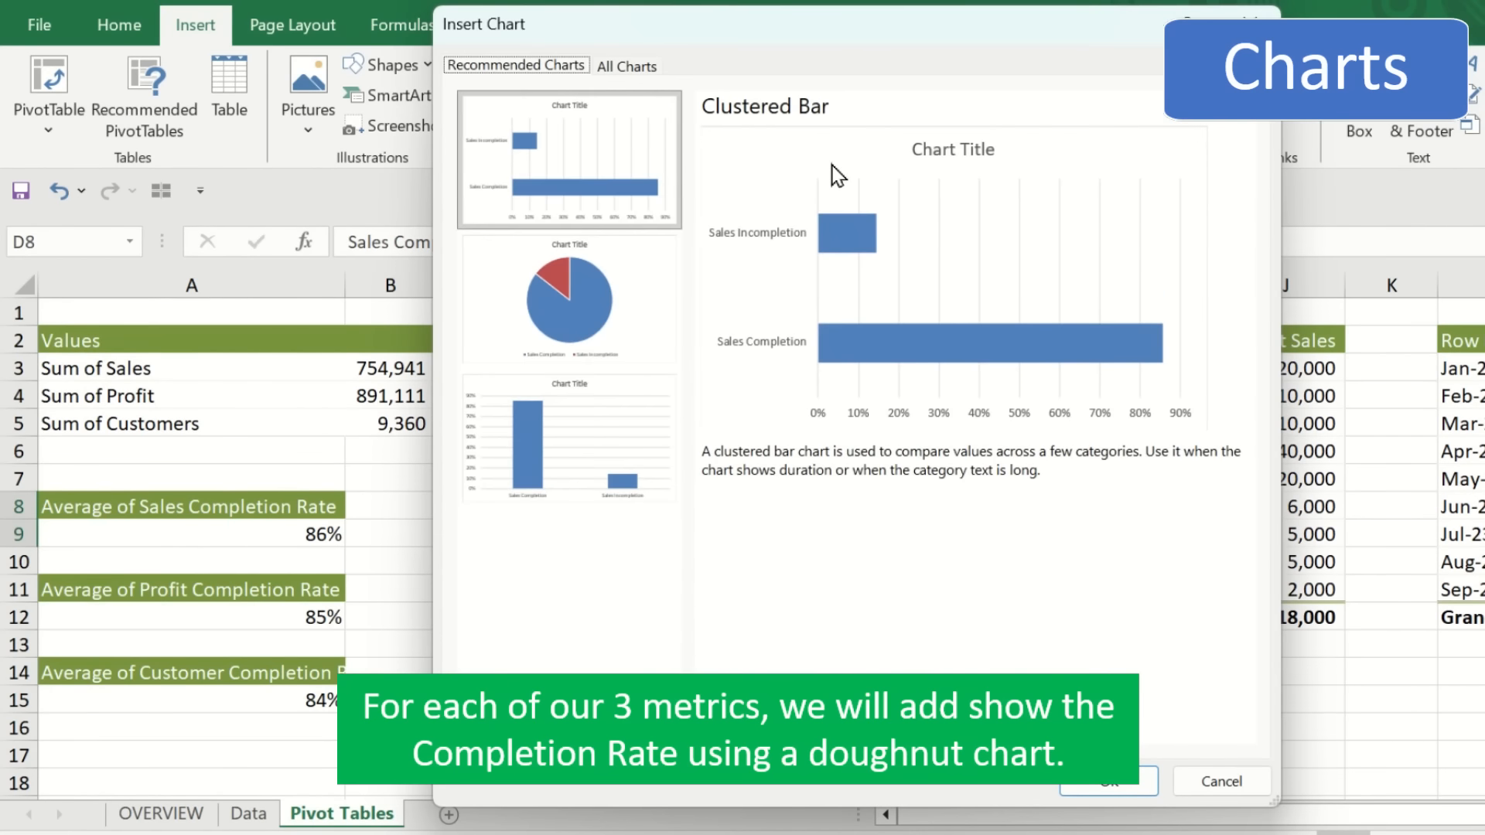
pyautogui.click(629, 65)
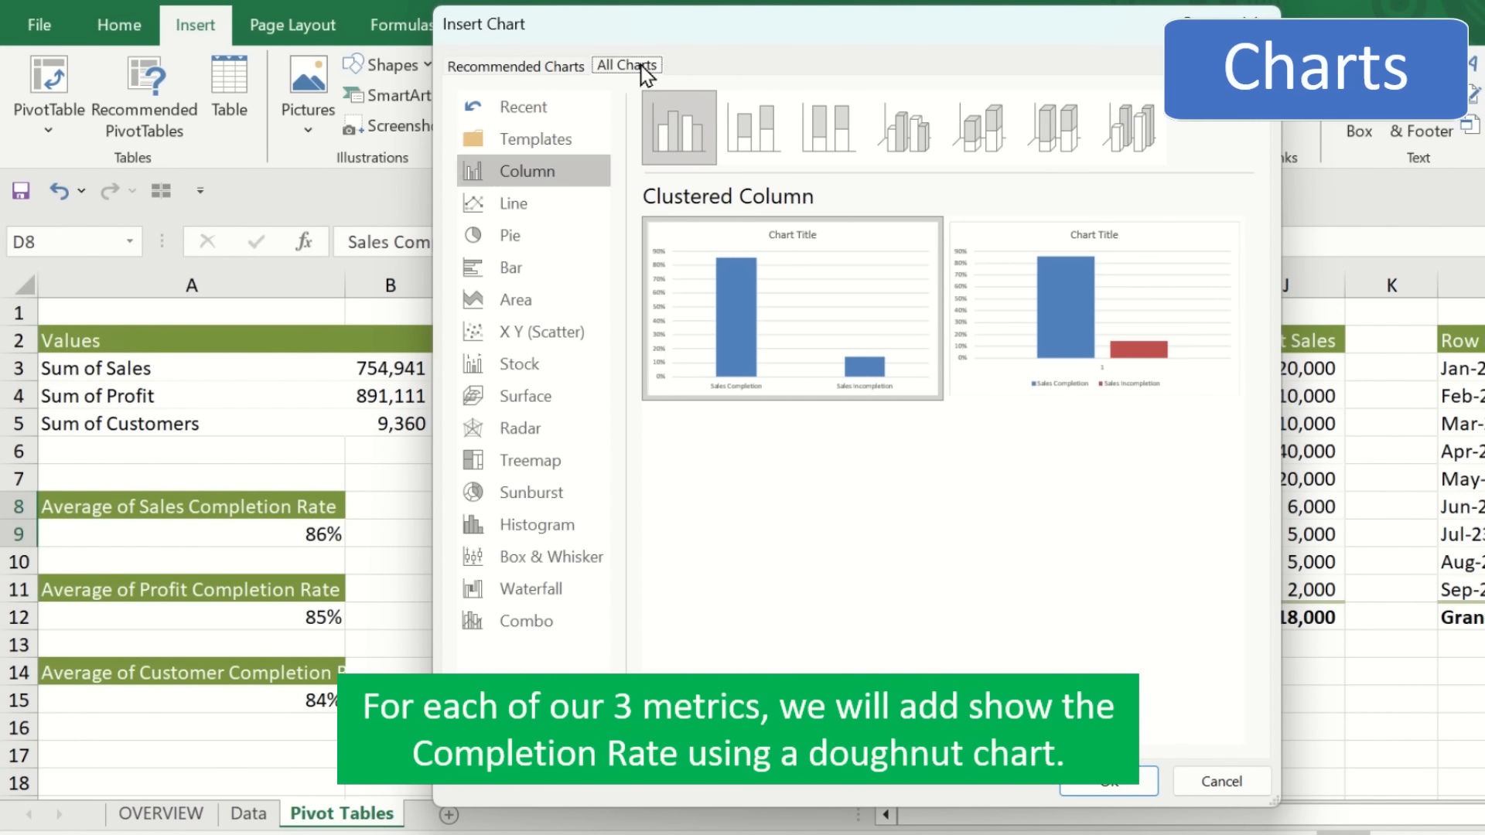
pyautogui.click(521, 226)
pyautogui.click(999, 146)
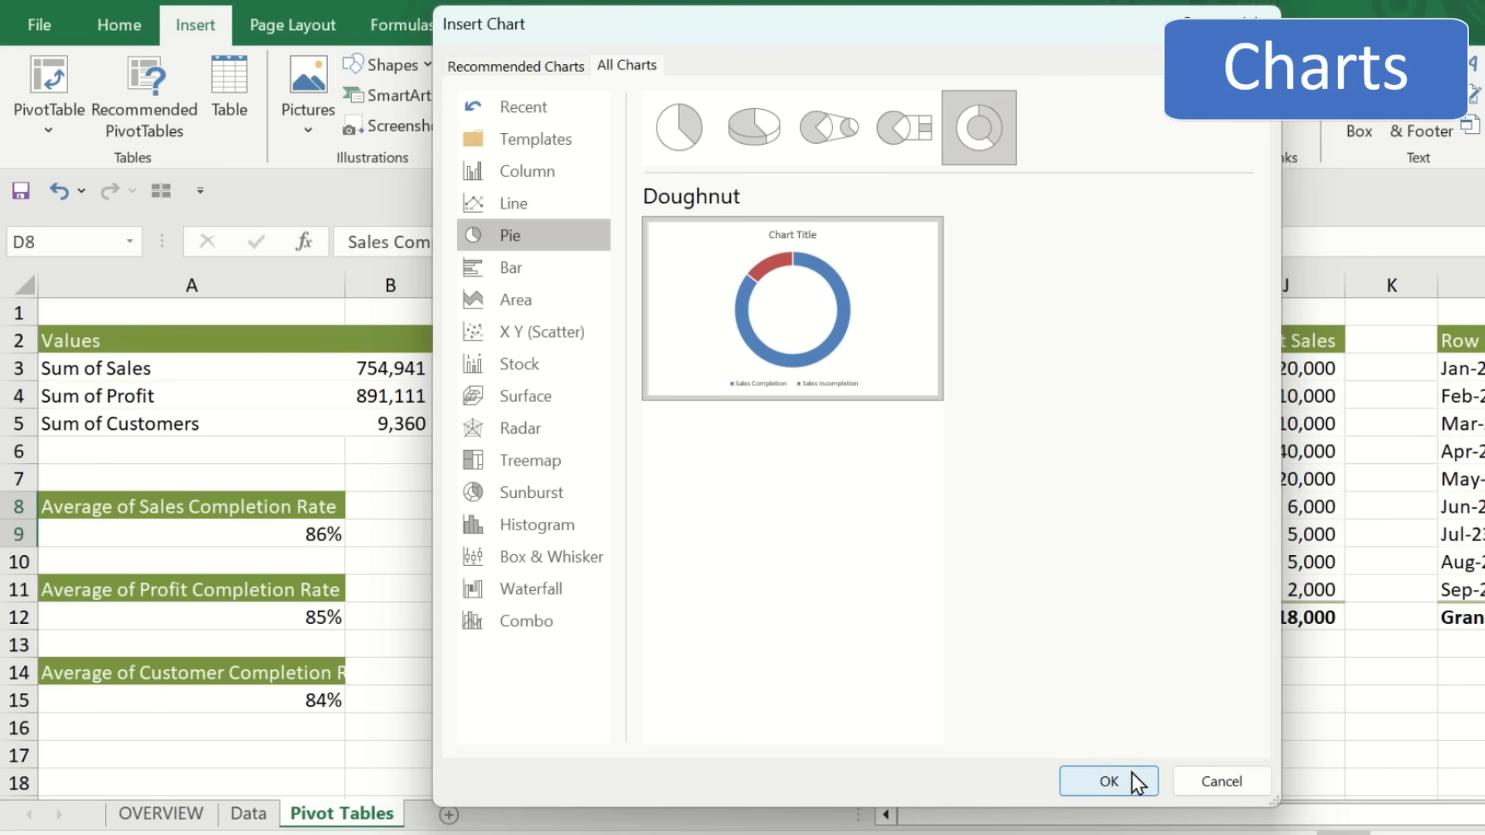
pyautogui.click(1129, 781)
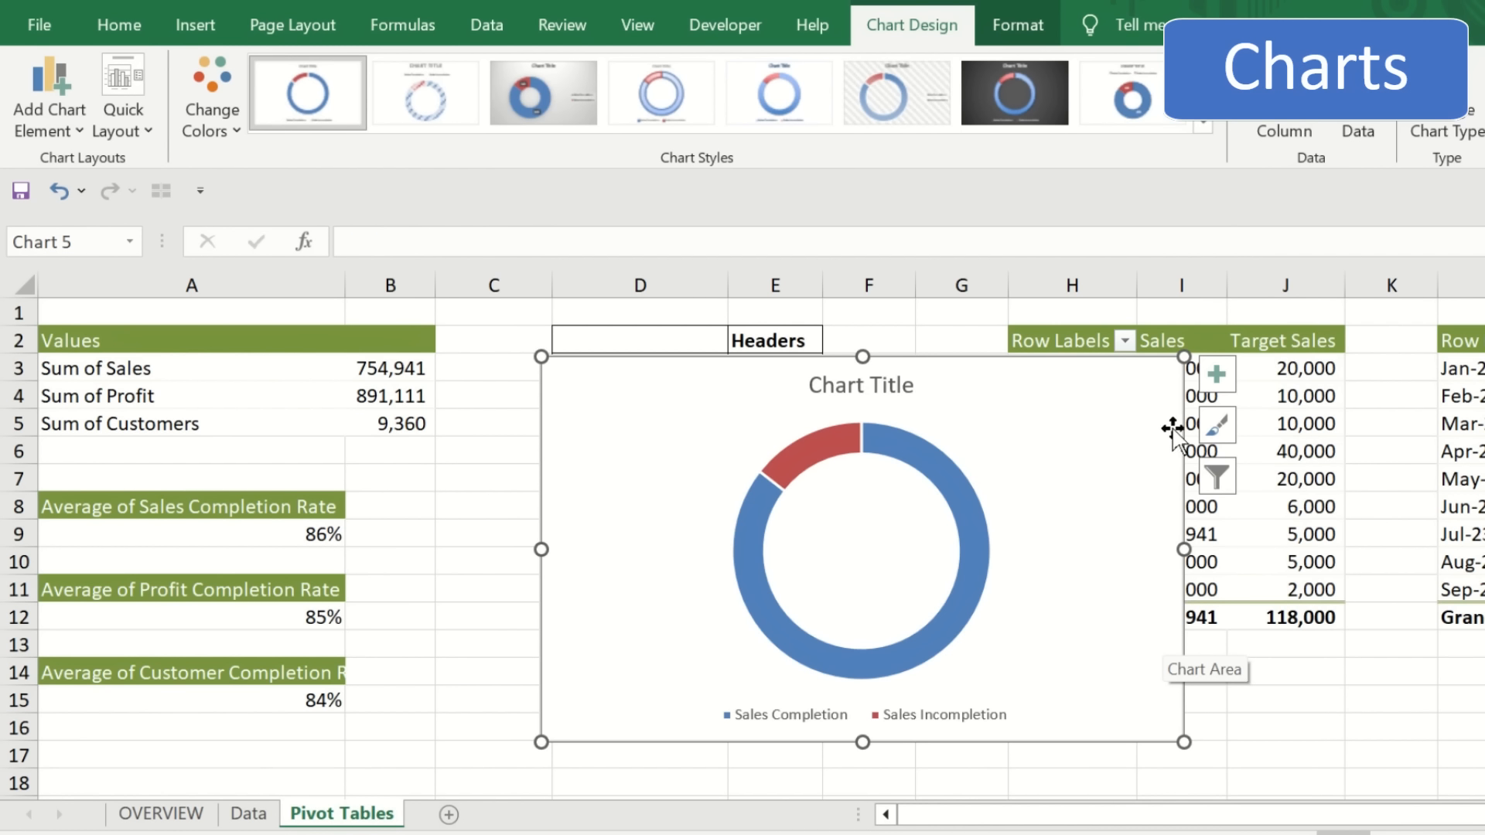
# - Add data labels to the doughnut chart and make them bold, dark blue and larger
pyautogui.click(1216, 375)
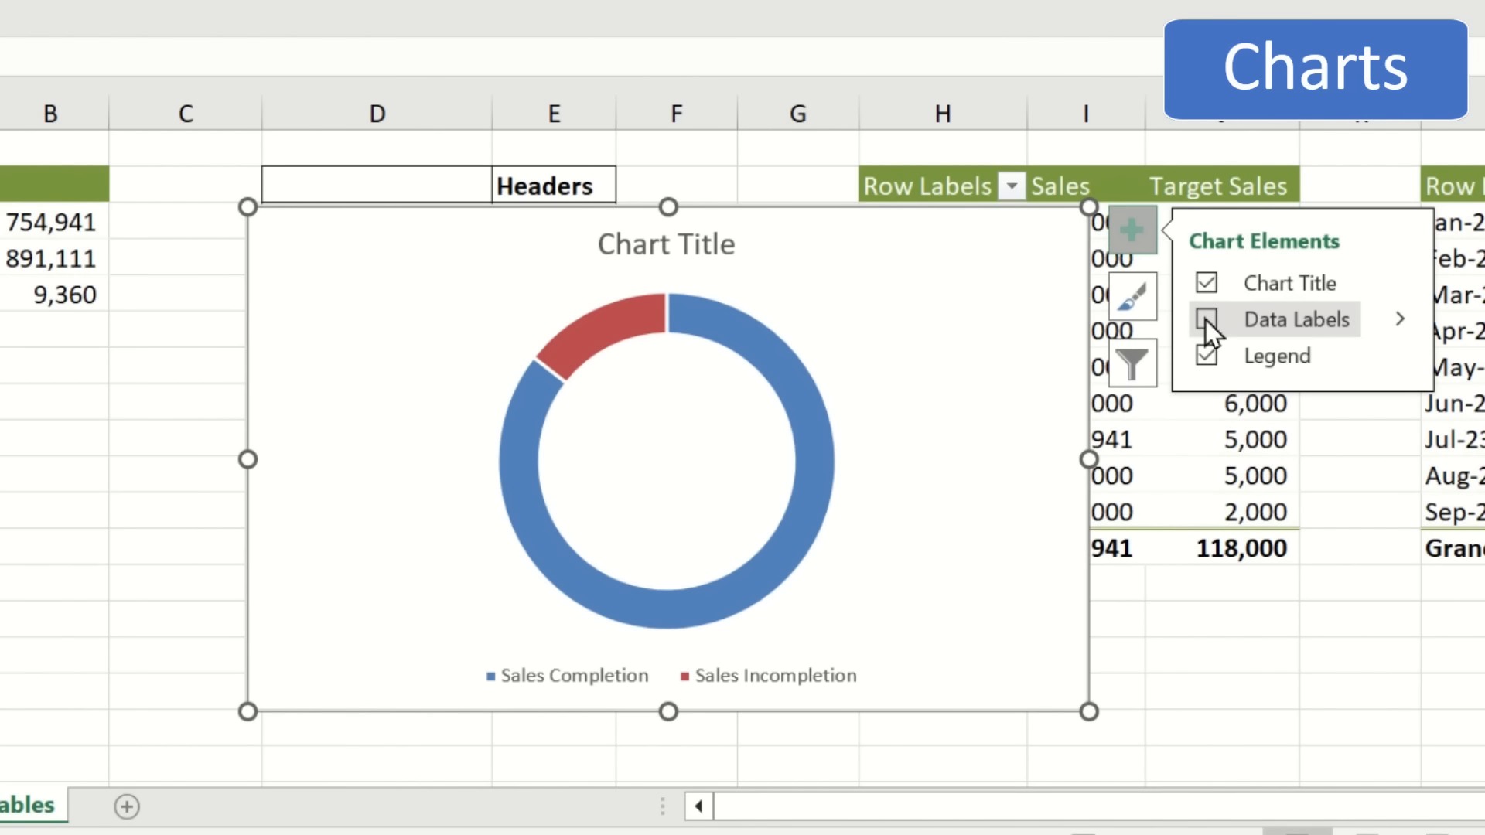
pyautogui.click(1204, 319)
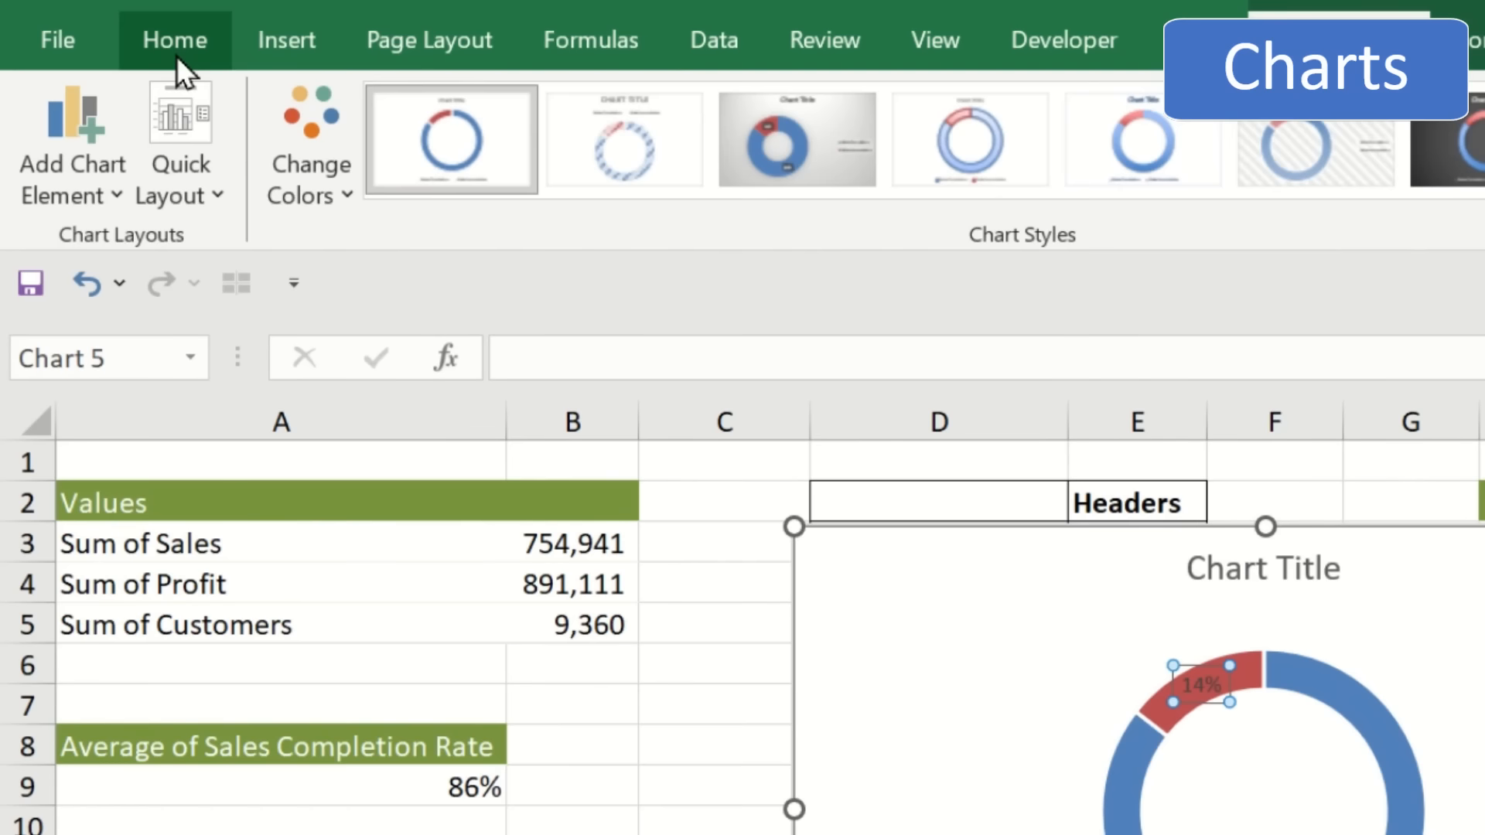
pyautogui.click(120, 33)
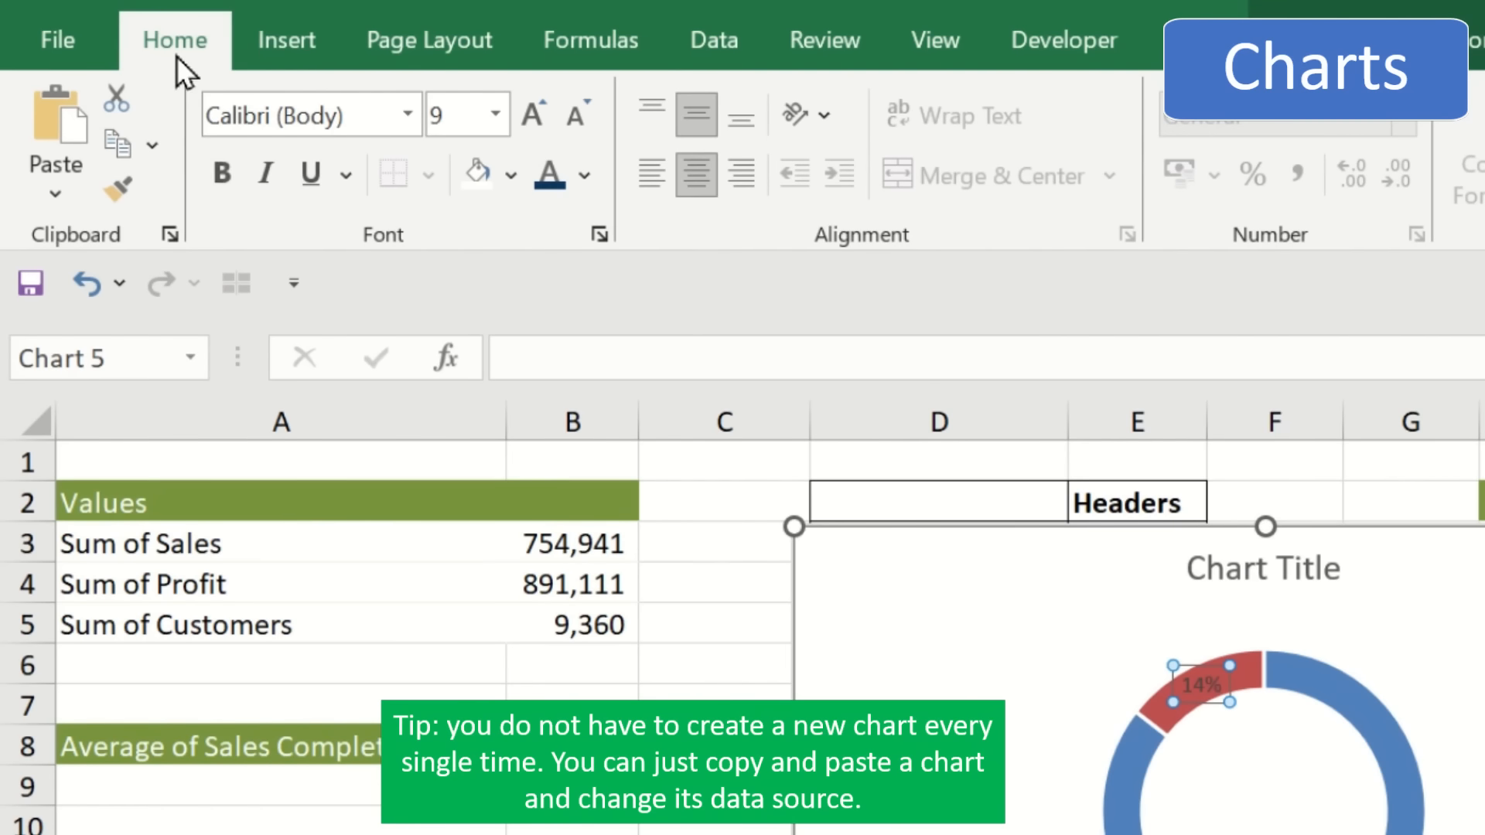
pyautogui.click(223, 175)
pyautogui.click(584, 176)
pyautogui.click(549, 617)
pyautogui.click(533, 123)
pyautogui.click(534, 124)
pyautogui.click(534, 124)
pyautogui.click(534, 124)
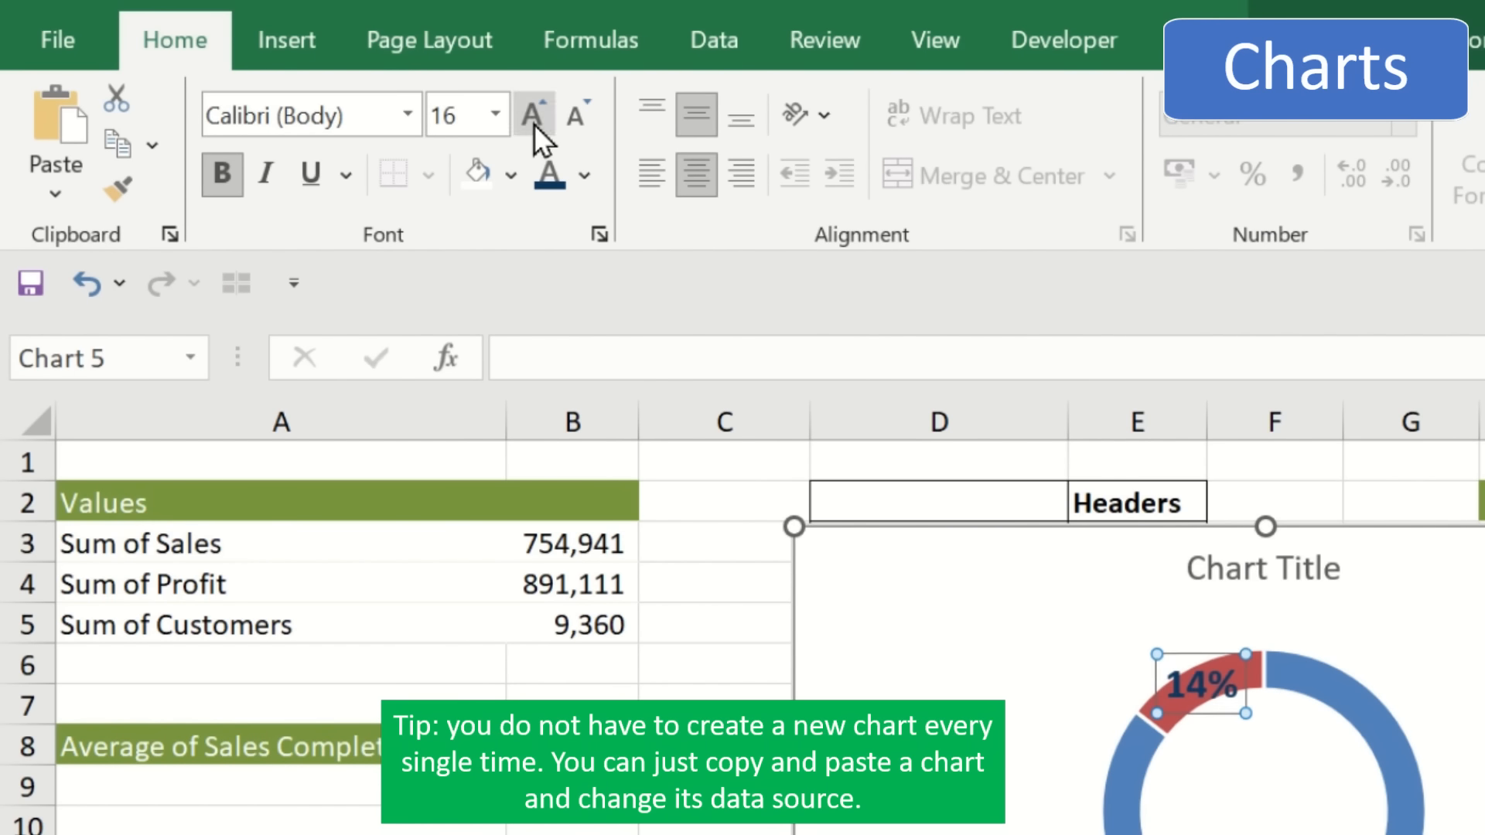
pyautogui.click(533, 124)
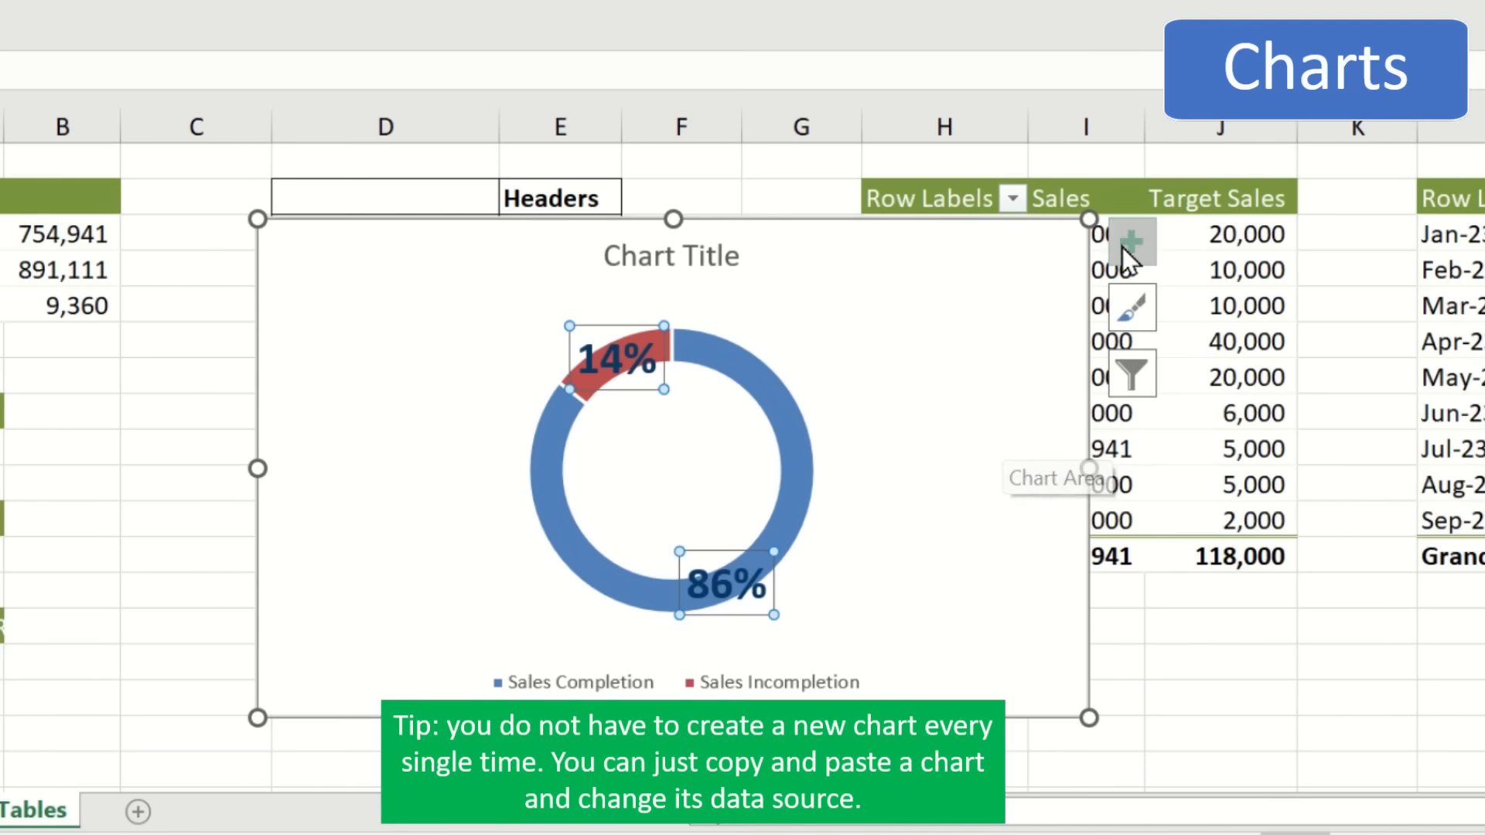
# - Remove the chart title and legend from the sales completion doughnut chart
pyautogui.click(1217, 374)
pyautogui.click(1275, 415)
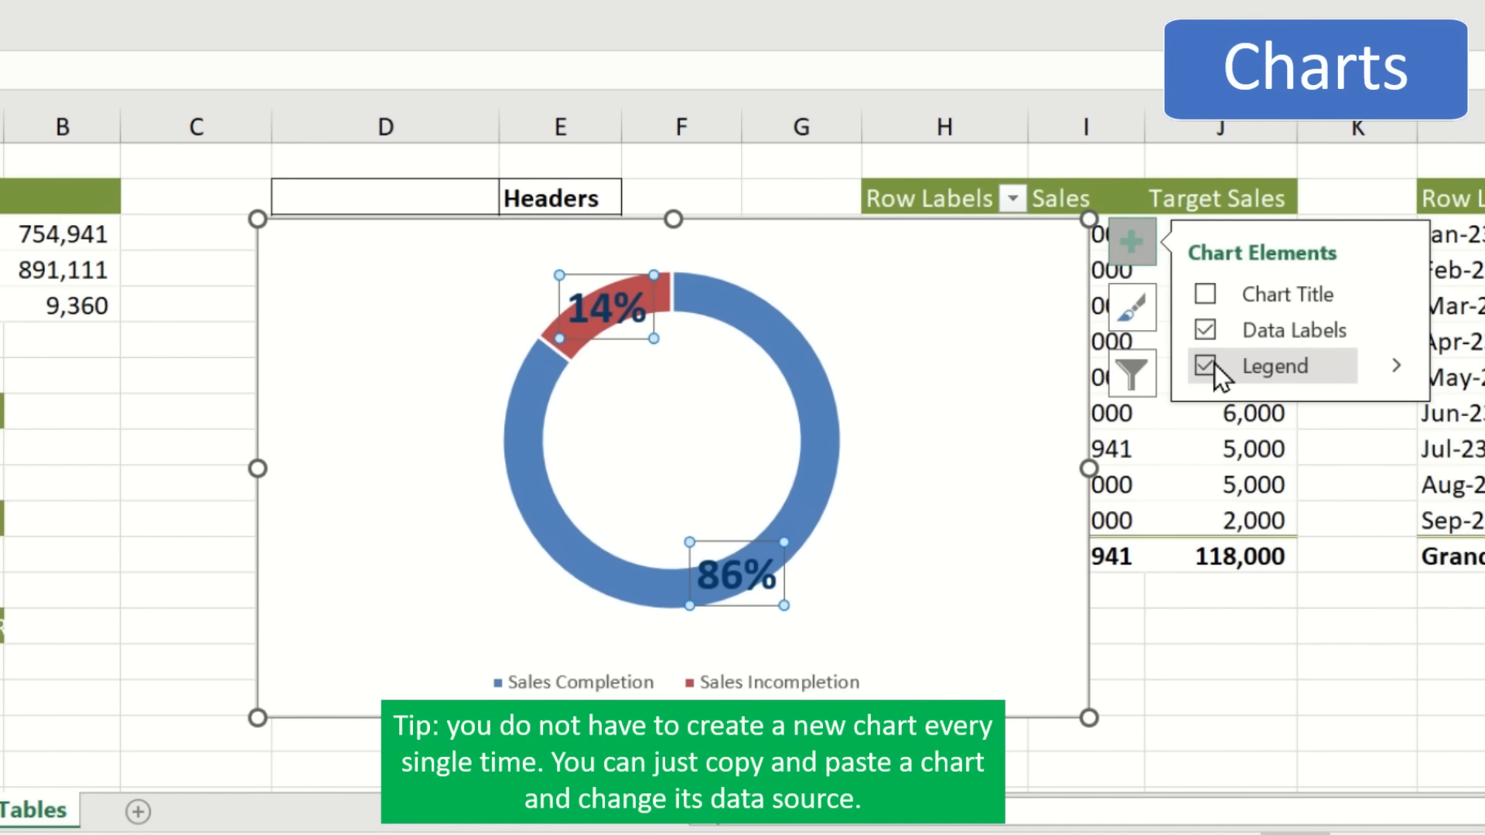
pyautogui.click(1206, 365)
# - Move the 86% data label into the centre of the doughnut and delete the 14% label
pyautogui.click(761, 625)
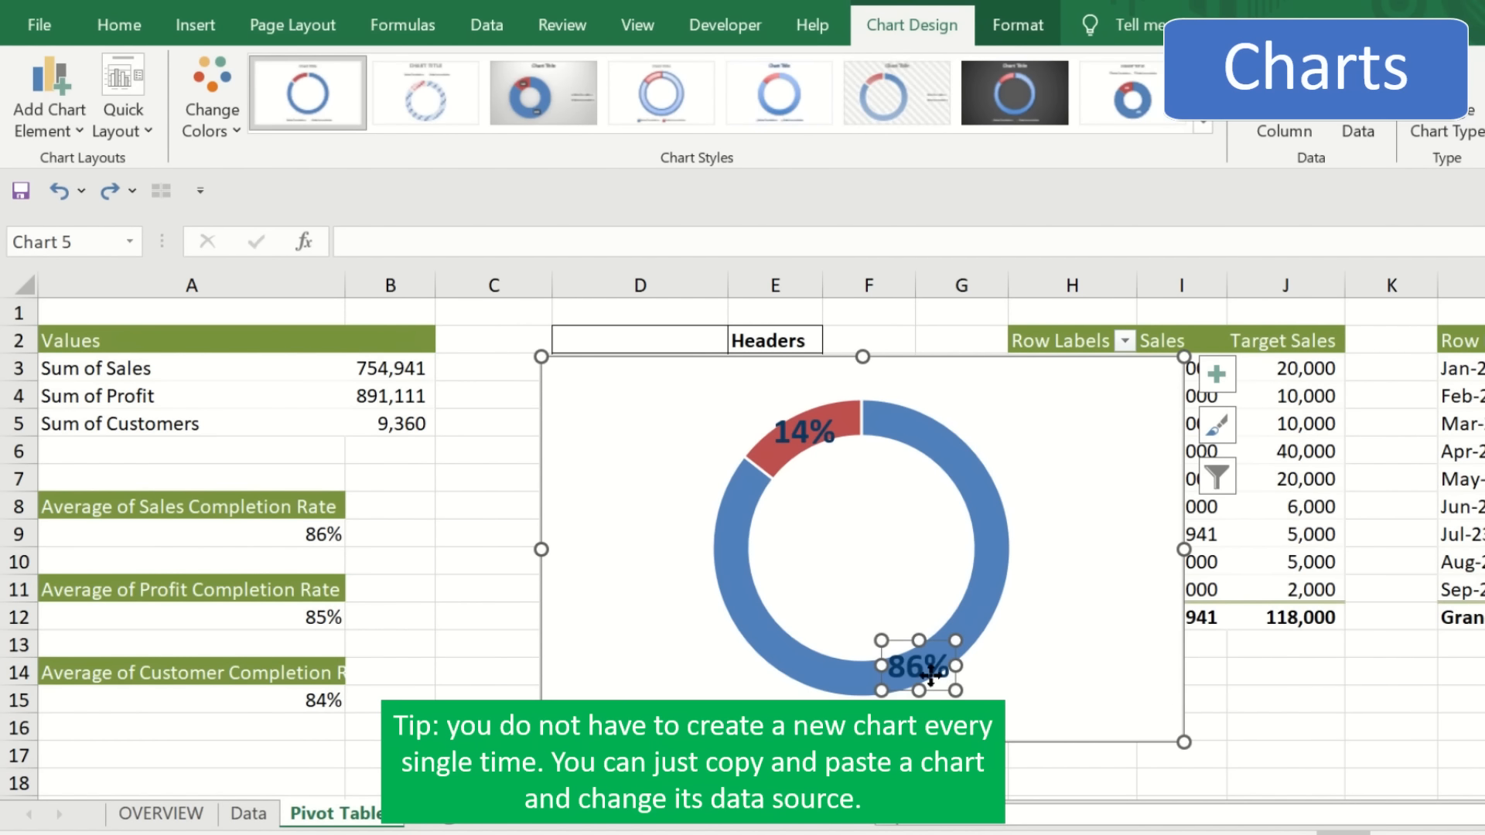
pyautogui.moveTo(945, 677); pyautogui.dragTo(868, 557)
pyautogui.doubleClick(823, 437)
pyautogui.press('Delete')
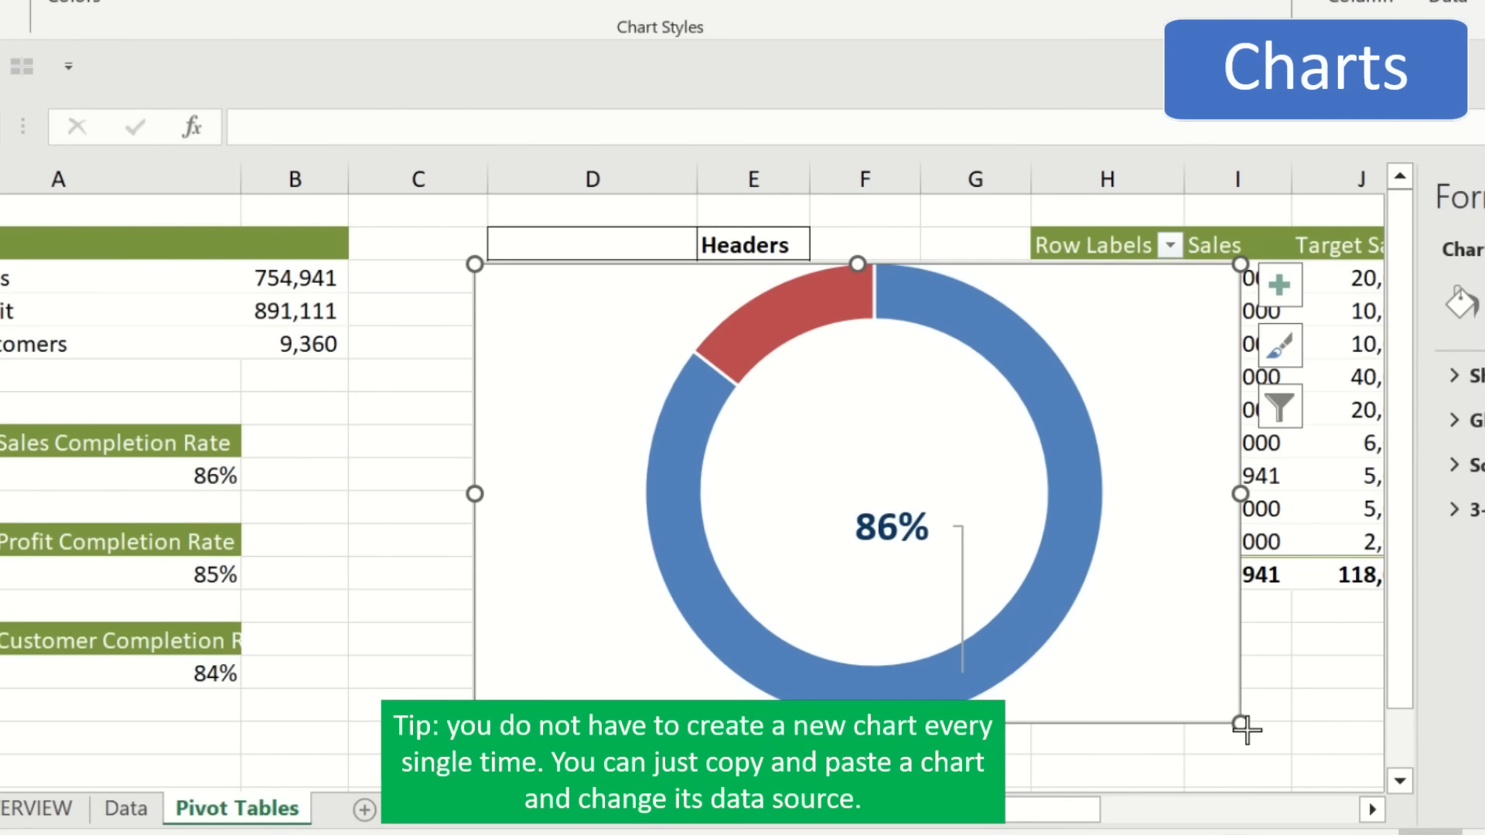
# - Shrink the doughnut chart to fit beside the Headers table and paste a copy of it directly below
pyautogui.moveTo(1183, 742); pyautogui.dragTo(940, 520)
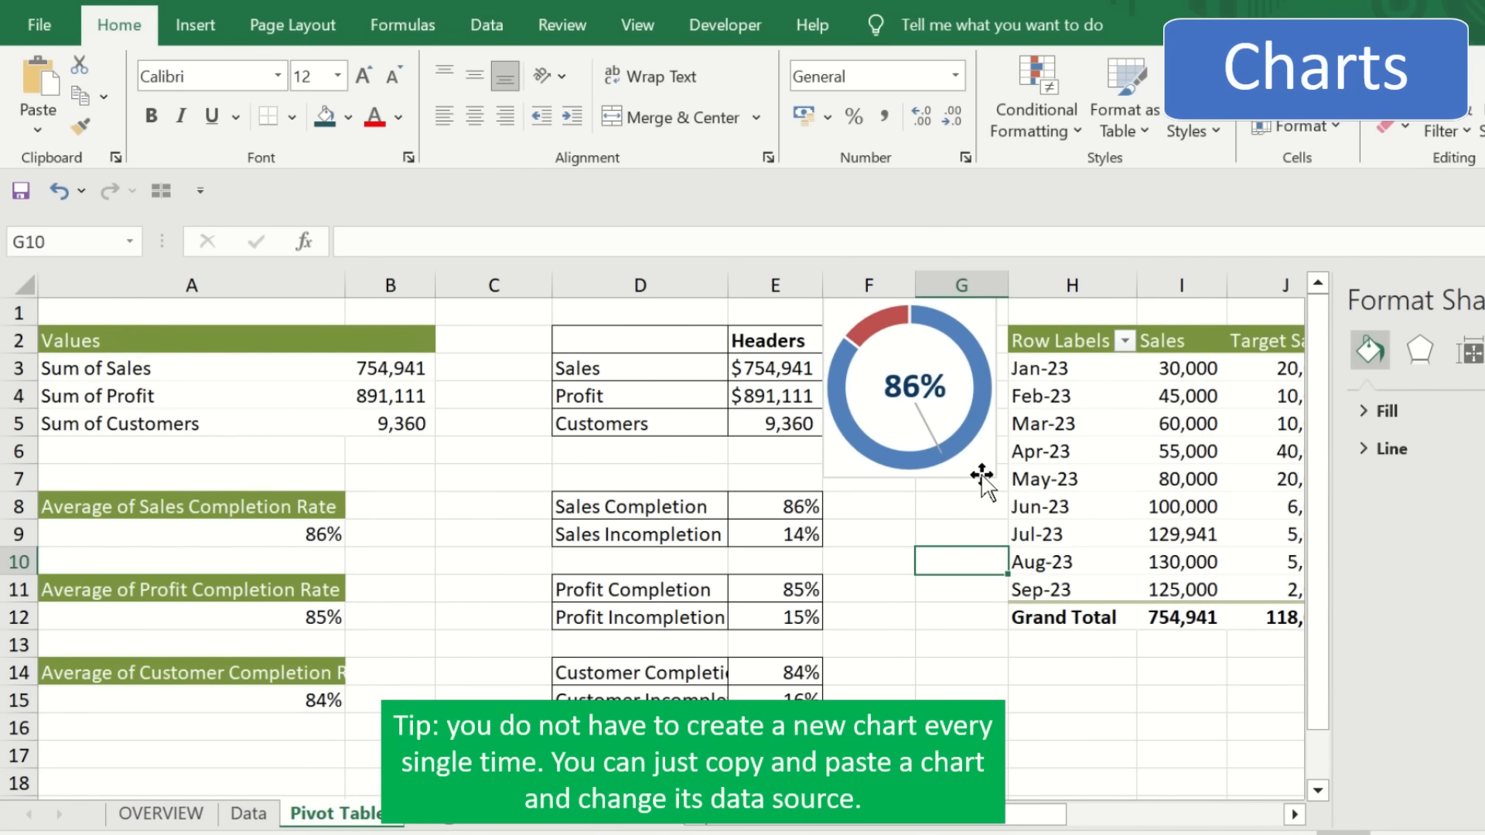
pyautogui.click(981, 477)
pyautogui.hotkey('ctrl', 'c')
pyautogui.click(868, 529)
pyautogui.hotkey('ctrl', 'v')
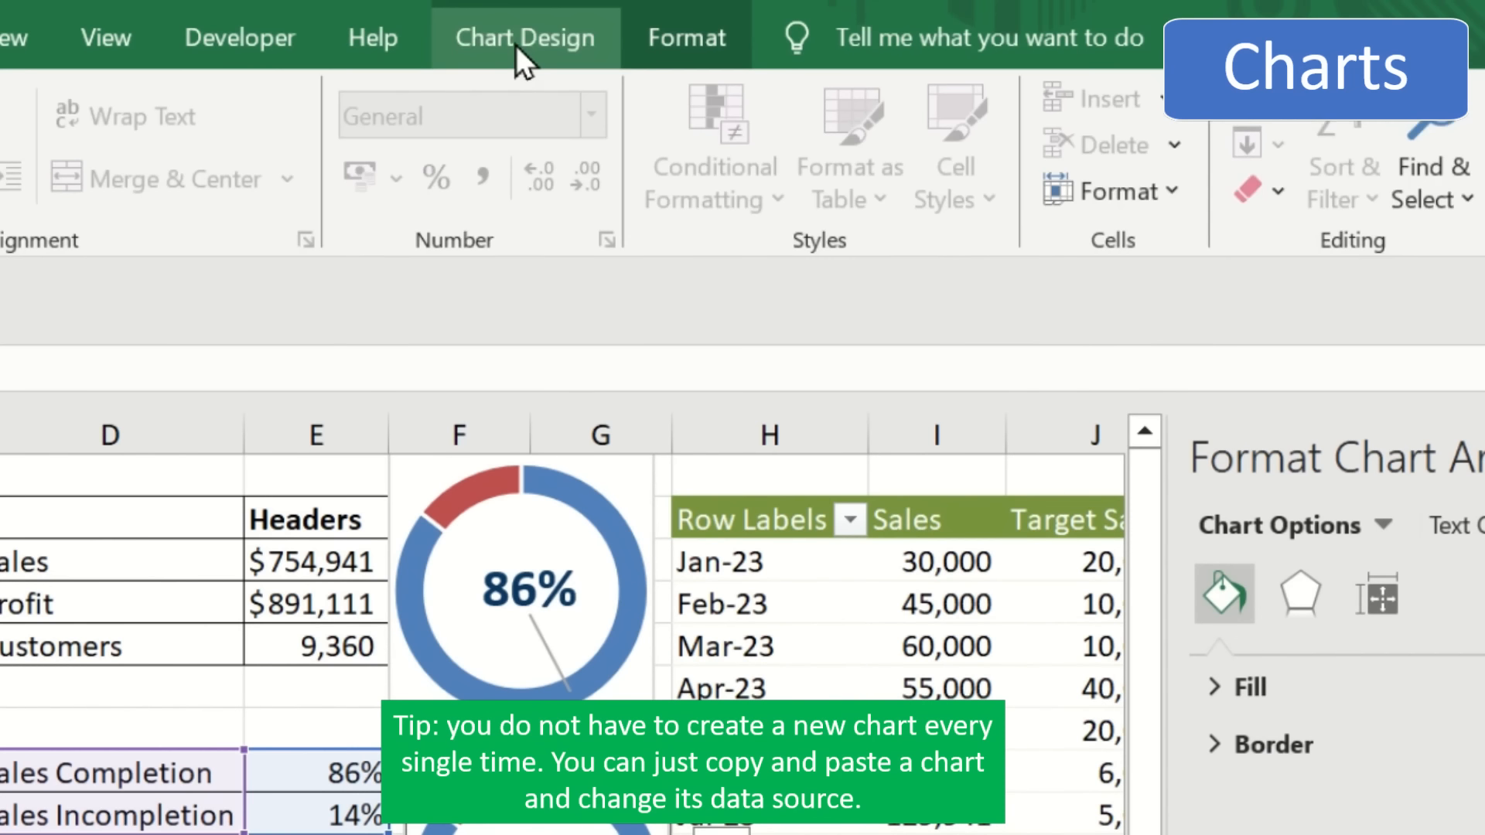
# - Change the copied doughnut chart's data range to the Profit Completion and Incompletion cells, 'Pivot Tables'!$D$11:$E$12
pyautogui.click(906, 30)
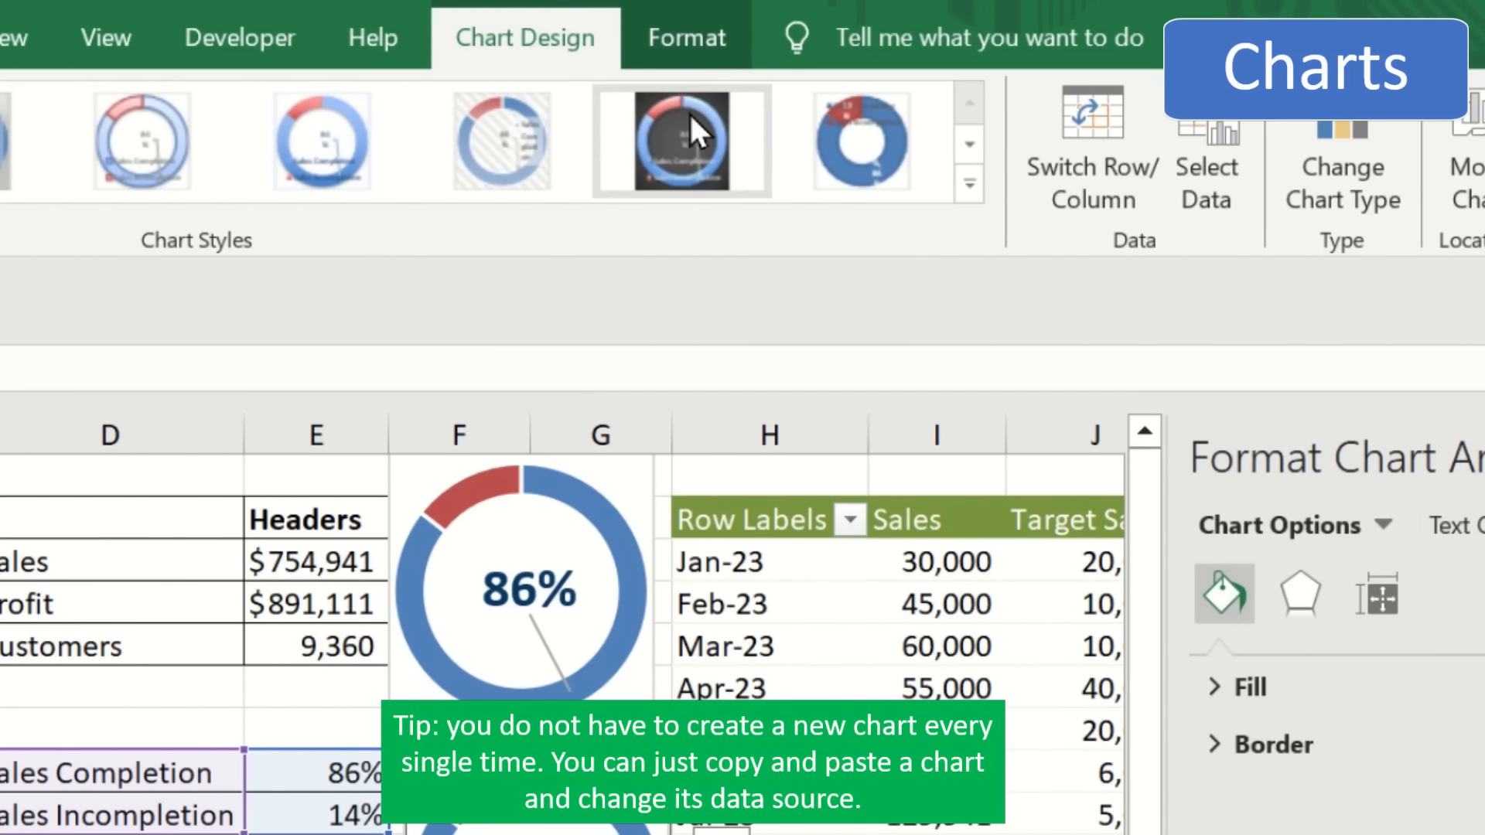
pyautogui.click(1208, 175)
pyautogui.click(948, 610)
pyautogui.press('BackSpace')
pyautogui.press('BackSpace')
pyautogui.press('BackSpace')
pyautogui.press('BackSpace')
pyautogui.press('BackSpace')
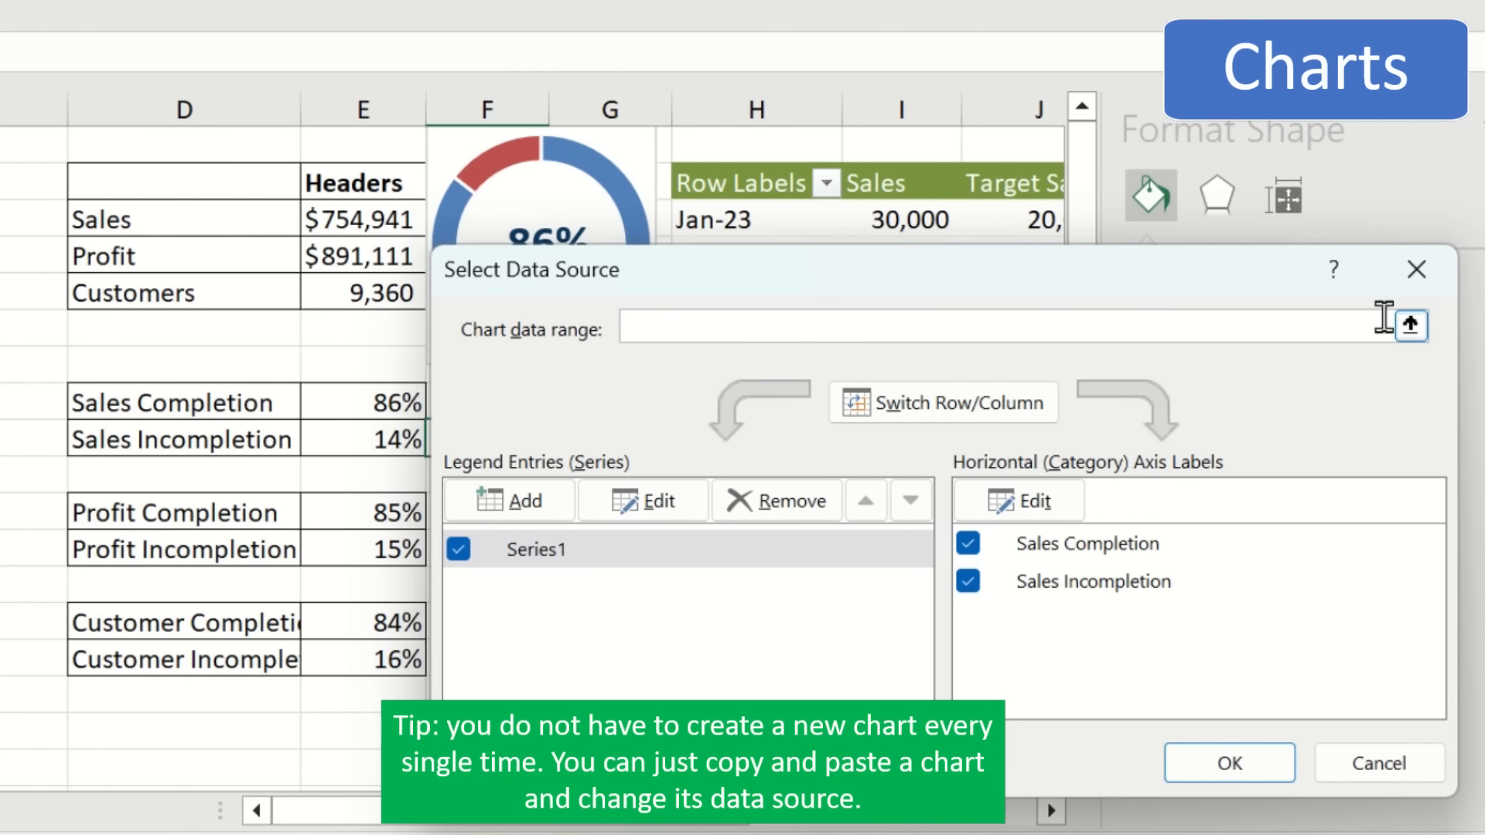
pyautogui.click(1410, 325)
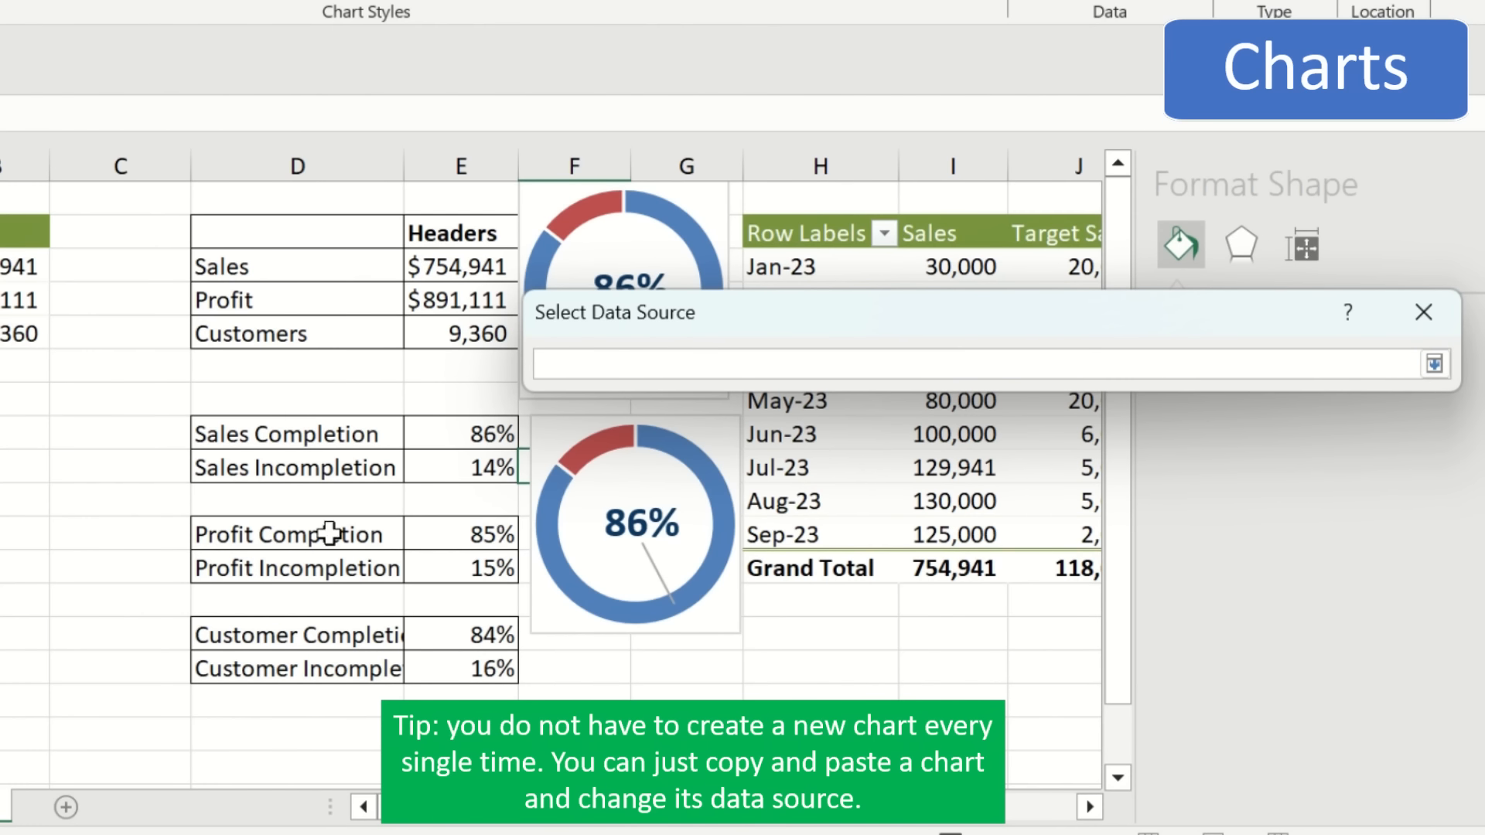
pyautogui.moveTo(331, 533); pyautogui.dragTo(484, 564)
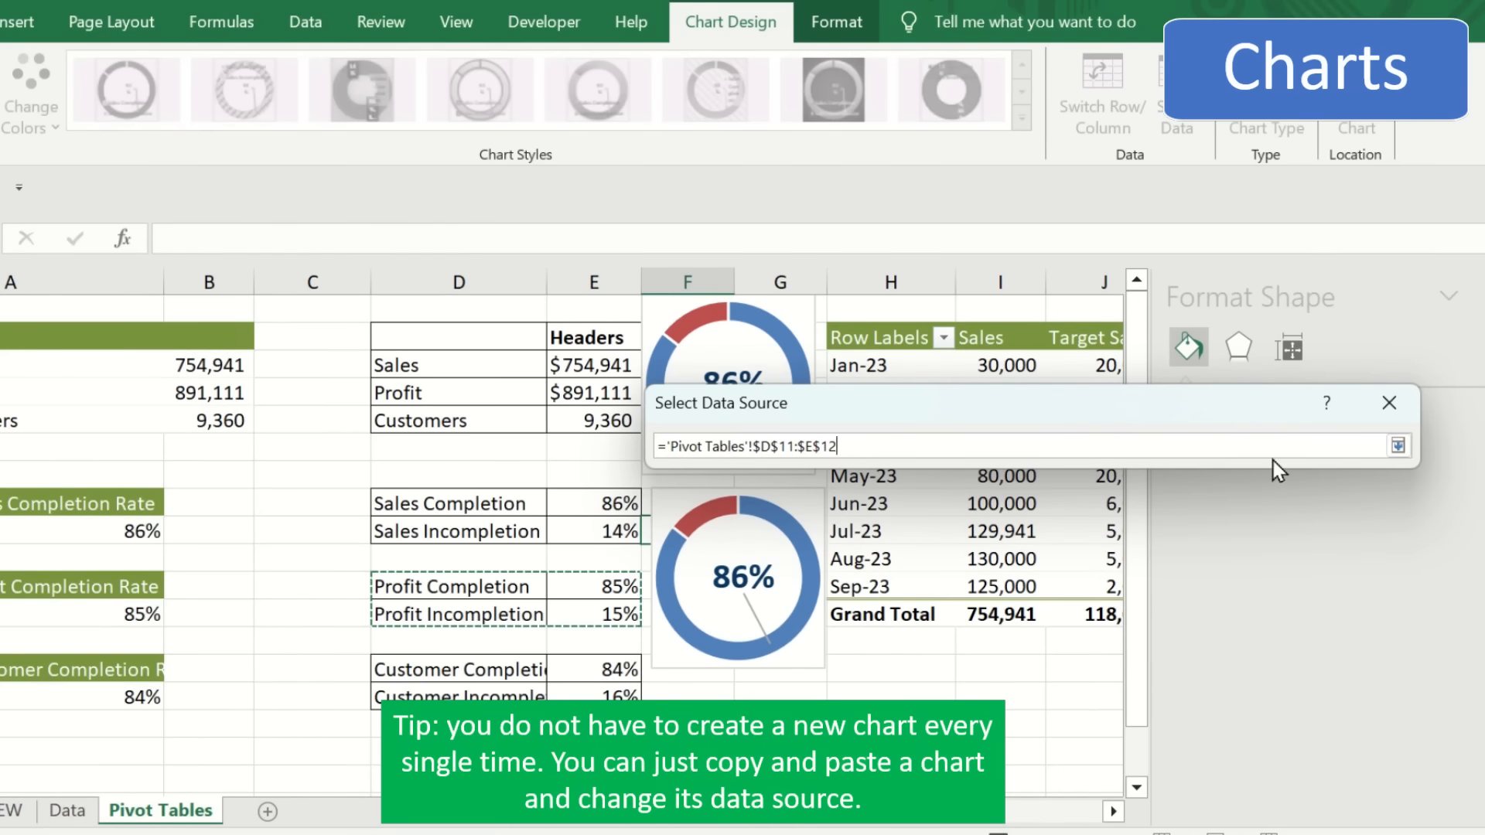
pyautogui.click(1396, 447)
pyautogui.click(1233, 775)
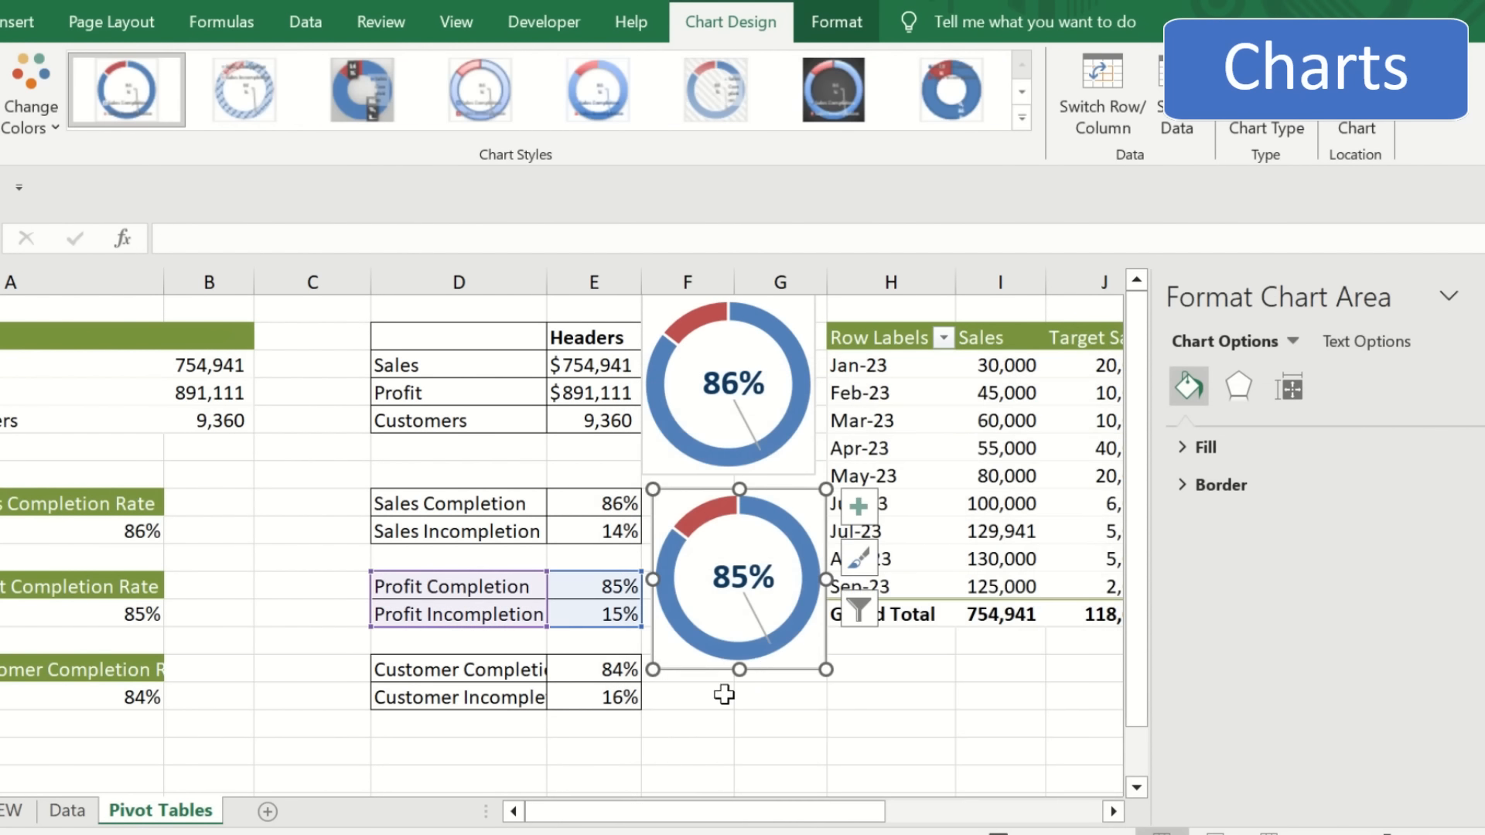
# - Paste another copy of the doughnut chart below the profit completion chart
pyautogui.click(711, 696)
pyautogui.hotkey('ctrl', 'v')
pyautogui.scroll(-1, 700, 426)
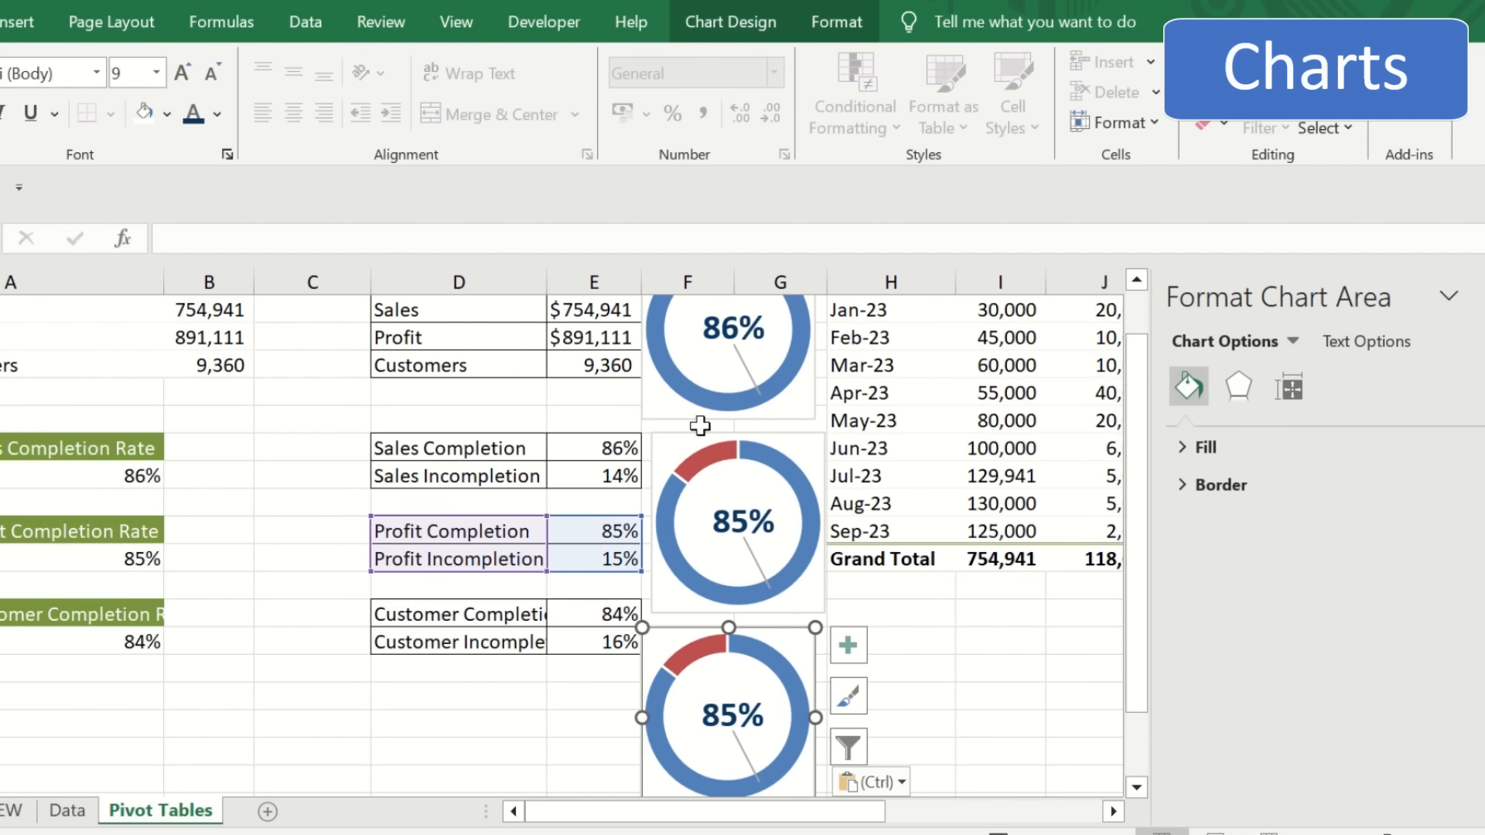
# - Change the third doughnut chart's data range to the Customer Completion and Incompletion cells, 'Pivot Tables'!$D$14:$E$15
pyautogui.click(730, 22)
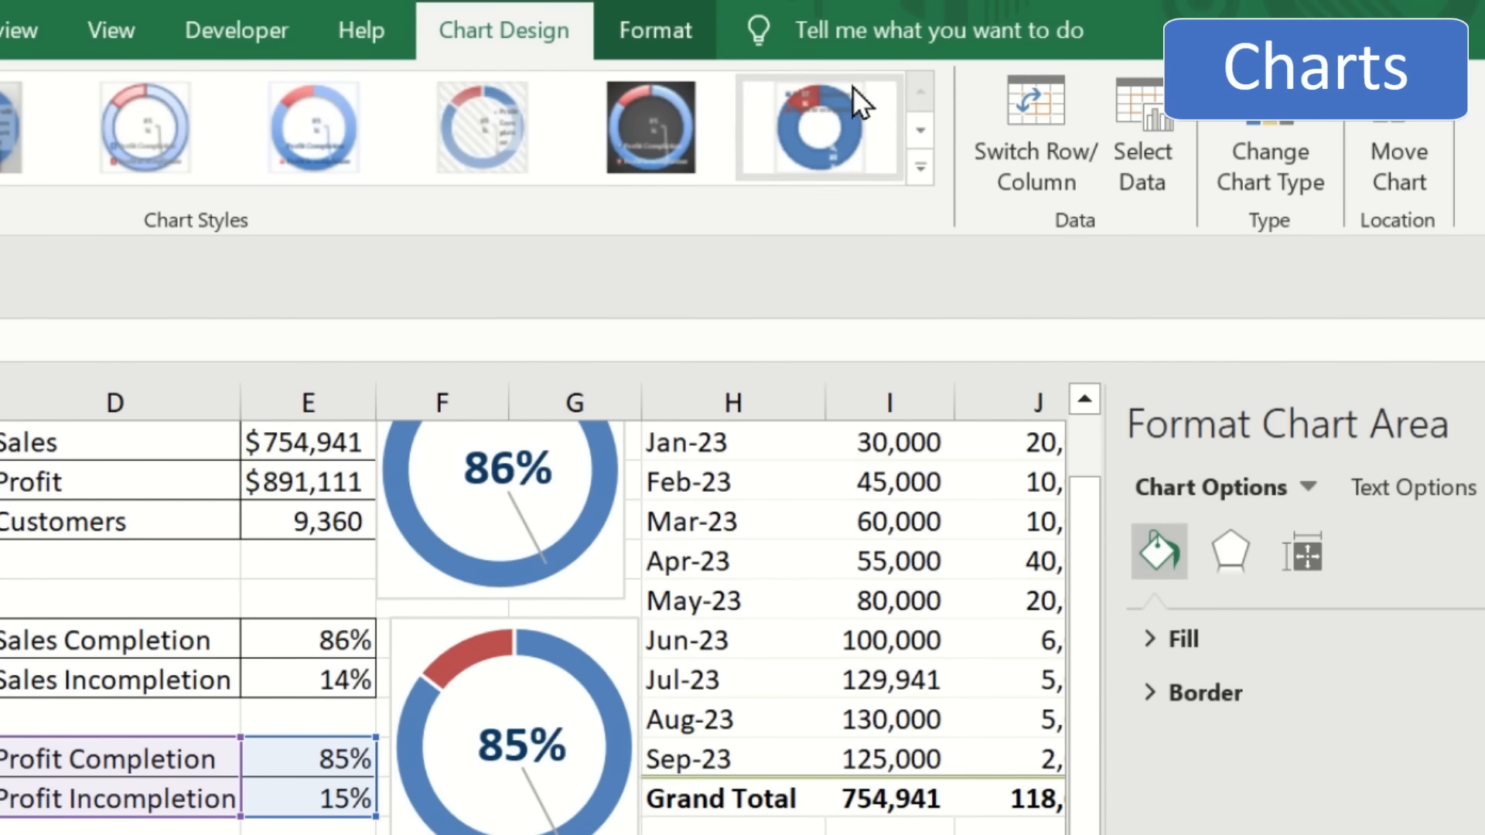
pyautogui.click(1152, 149)
pyautogui.press('BackSpace')
pyautogui.press('BackSpace')
pyautogui.press('BackSpace')
pyautogui.press('BackSpace')
pyautogui.press('BackSpace')
pyautogui.press('BackSpace')
pyautogui.press('BackSpace')
pyautogui.press('BackSpace')
pyautogui.press('BackSpace')
pyautogui.press('BackSpace')
pyautogui.press('BackSpace')
pyautogui.press('BackSpace')
pyautogui.press('BackSpace')
pyautogui.press('BackSpace')
pyautogui.press('BackSpace')
pyautogui.press('BackSpace')
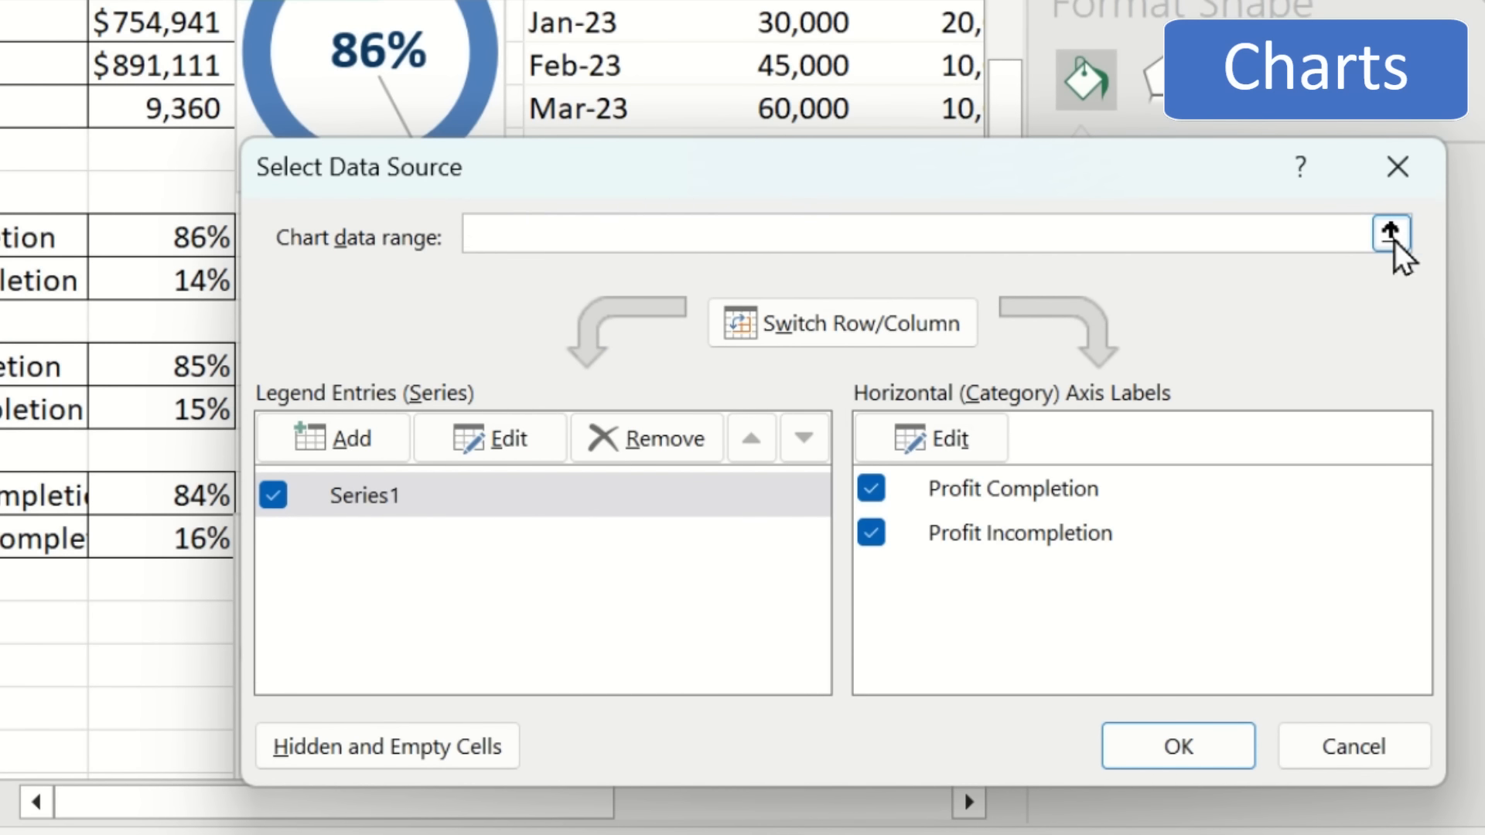
pyautogui.click(1390, 232)
pyautogui.moveTo(40, 495); pyautogui.dragTo(168, 535)
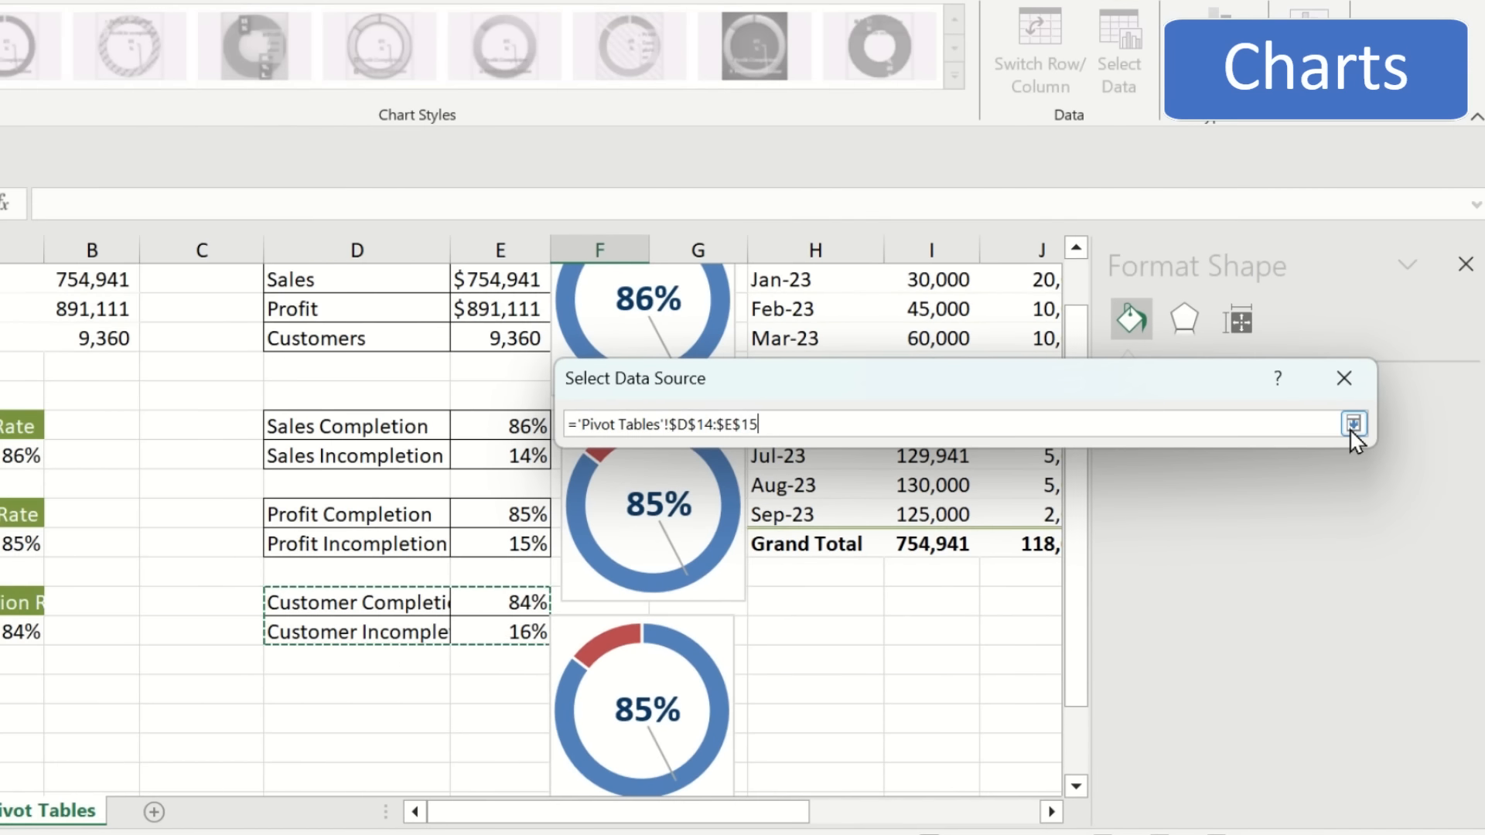
pyautogui.click(1436, 374)
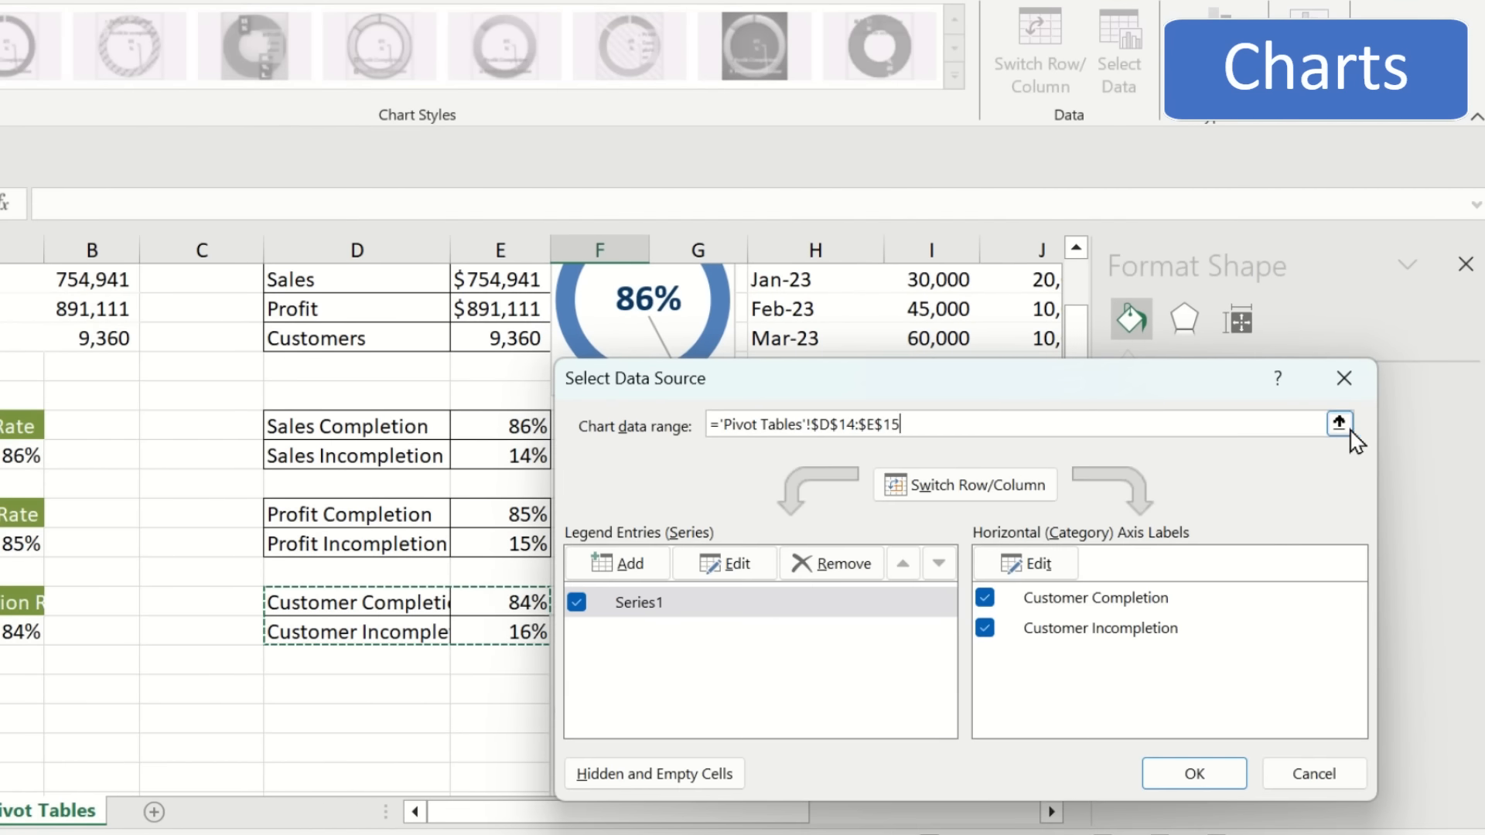
pyautogui.click(1195, 776)
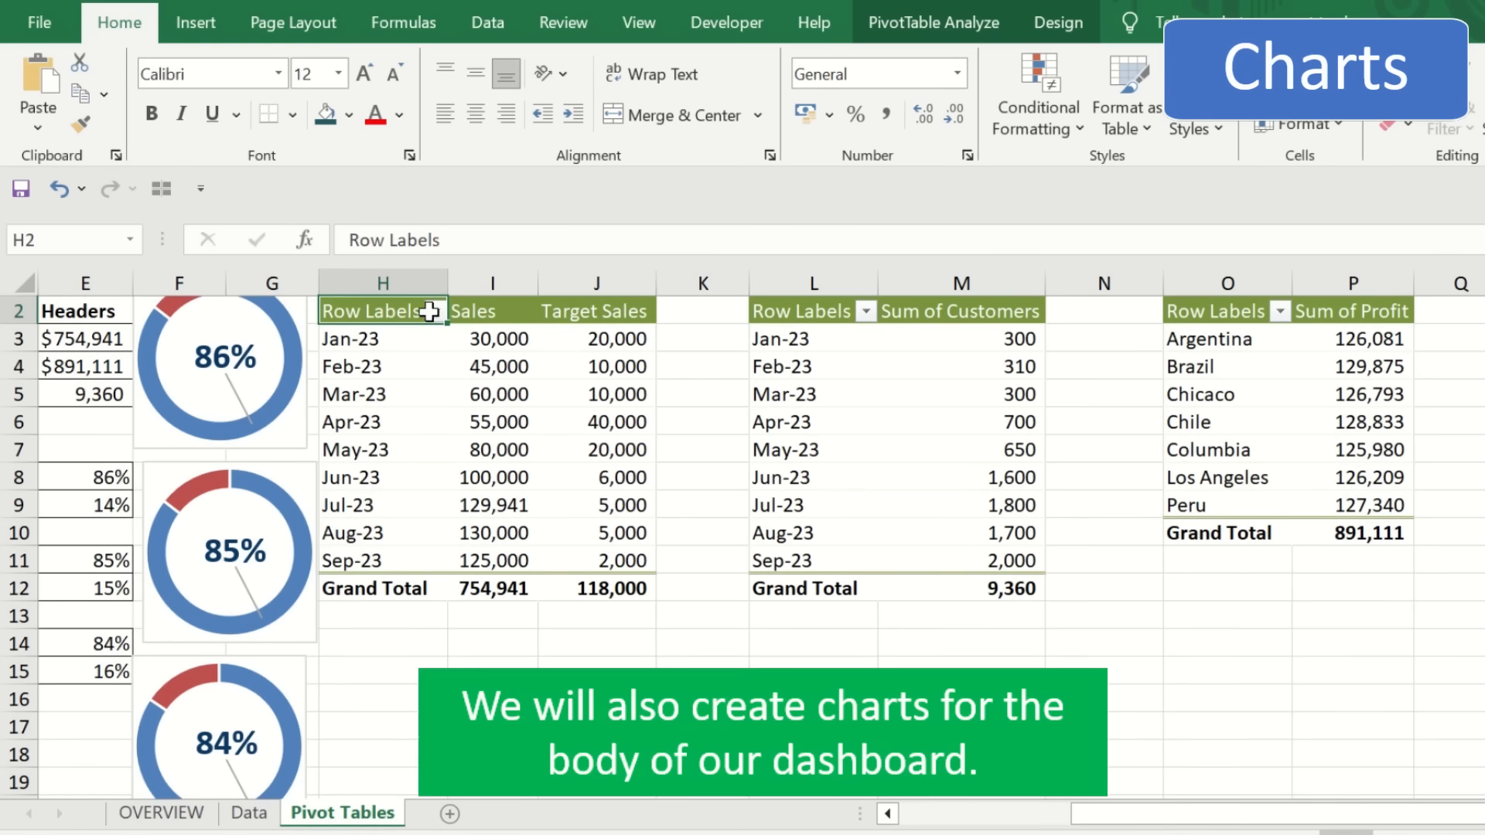
# - Insert a Stacked Column chart from the monthly Sales and Target Sales data in H2:J11 and place it below that table
pyautogui.moveTo(418, 311); pyautogui.dragTo(620, 561)
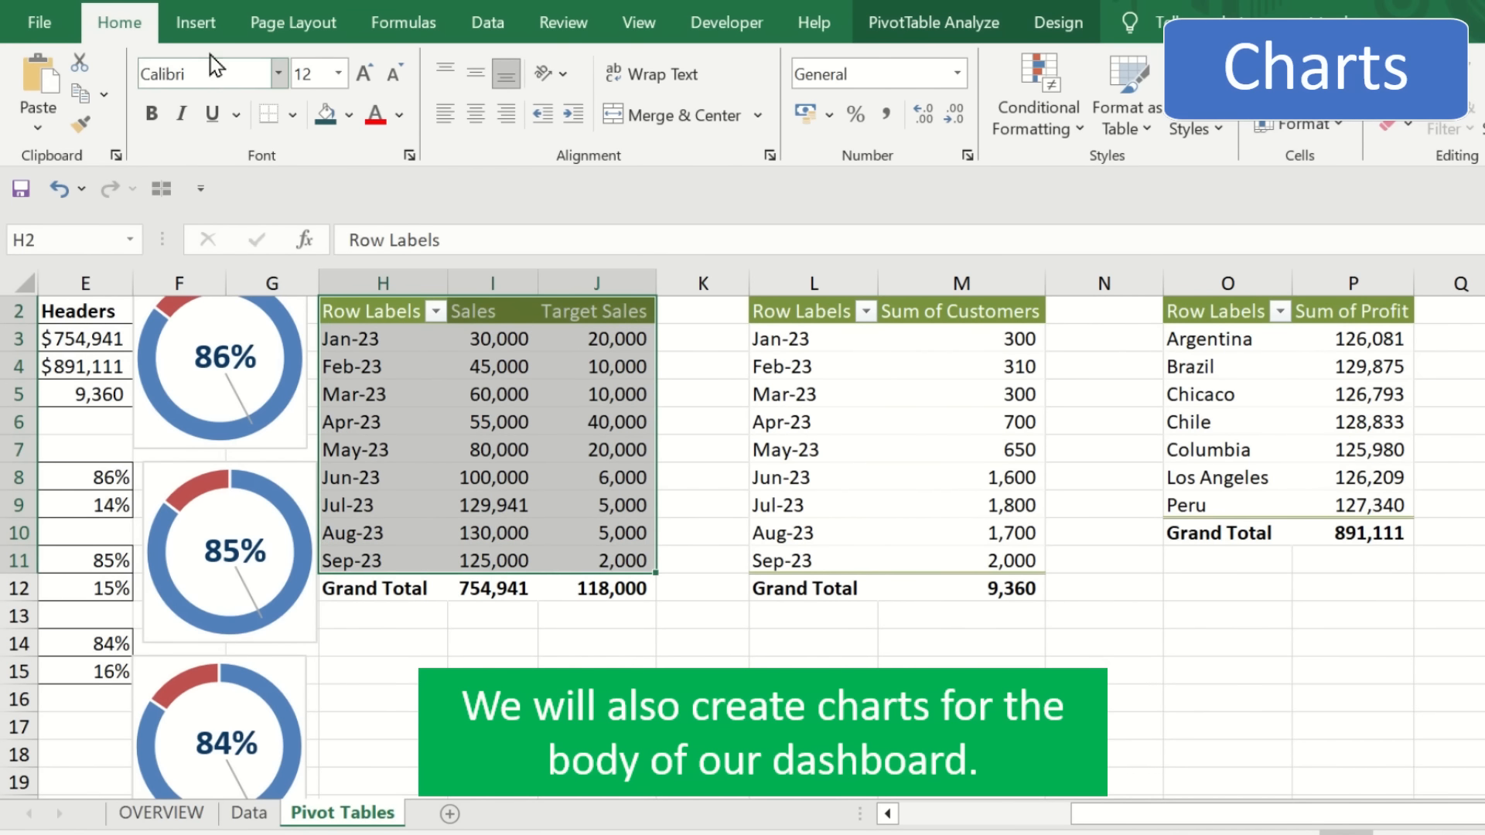
pyautogui.click(202, 30)
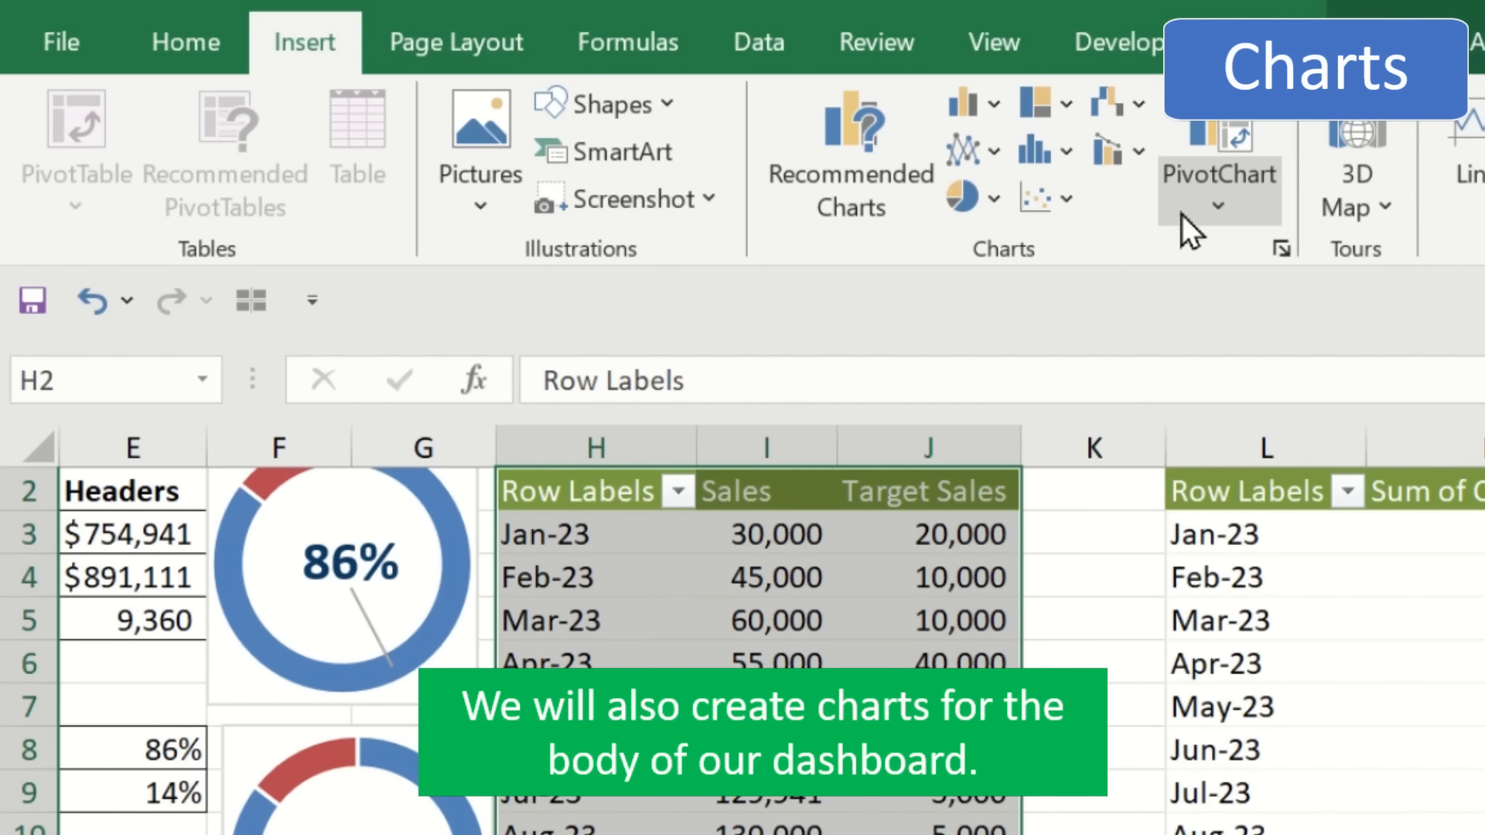
pyautogui.click(1281, 249)
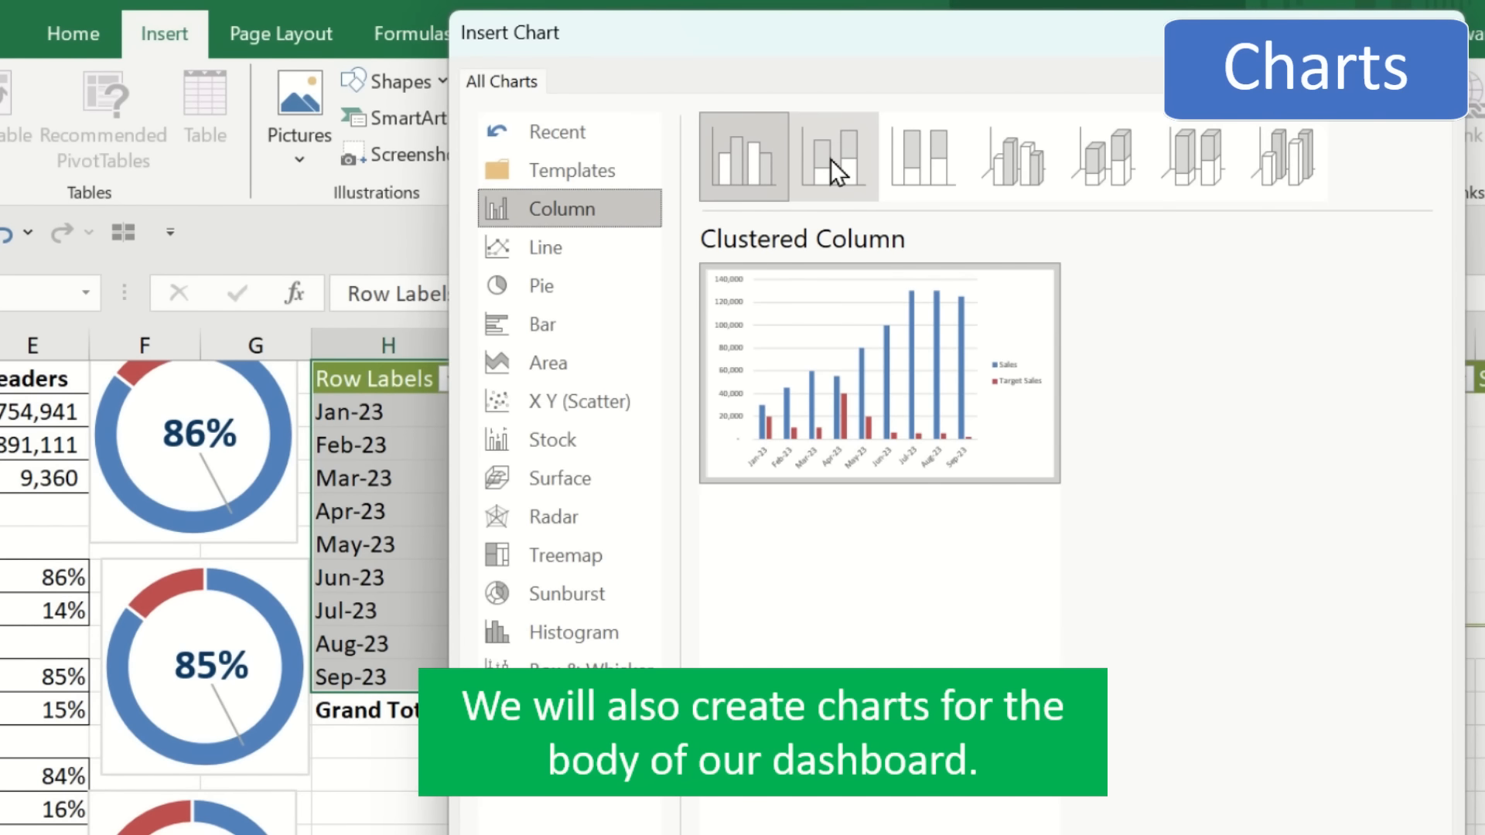
pyautogui.click(838, 159)
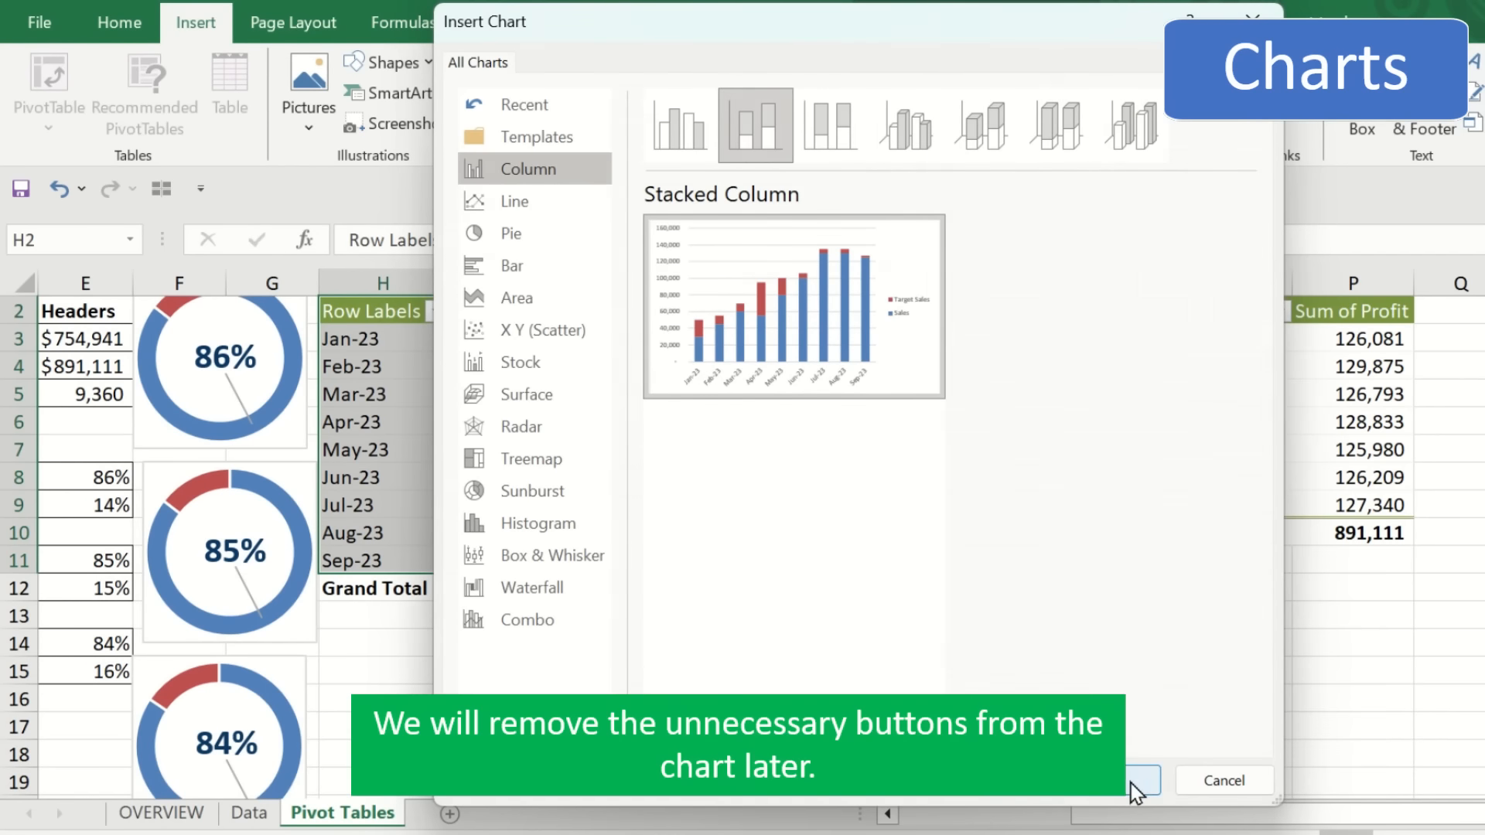
pyautogui.click(1114, 782)
pyautogui.moveTo(928, 434); pyautogui.dragTo(897, 438)
# - Add data labels to the stacked column chart and position its legend at the bottom
pyautogui.click(1005, 347)
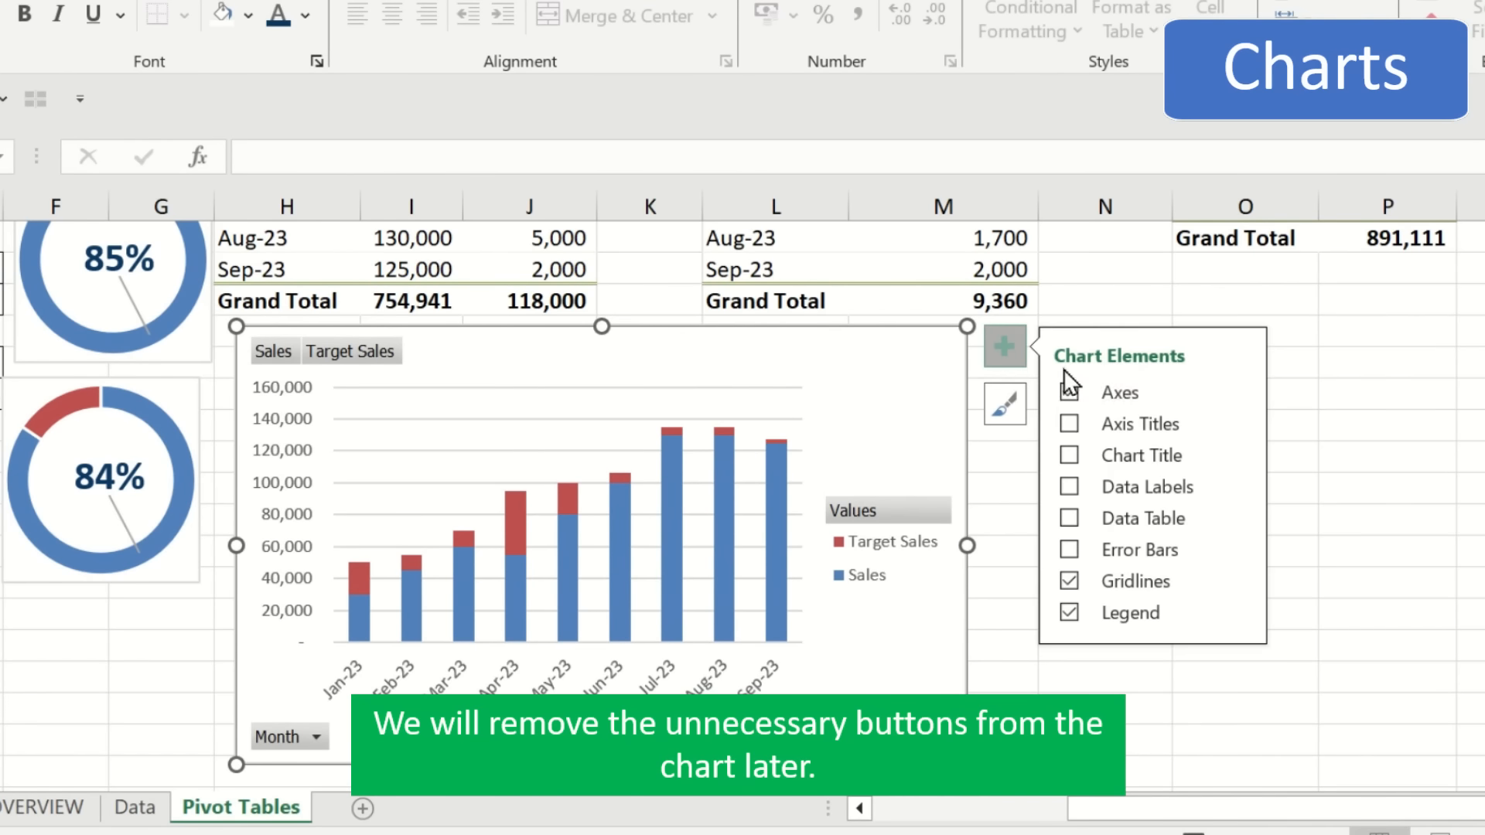
pyautogui.click(1069, 486)
pyautogui.moveTo(1242, 616)
pyautogui.click(1315, 733)
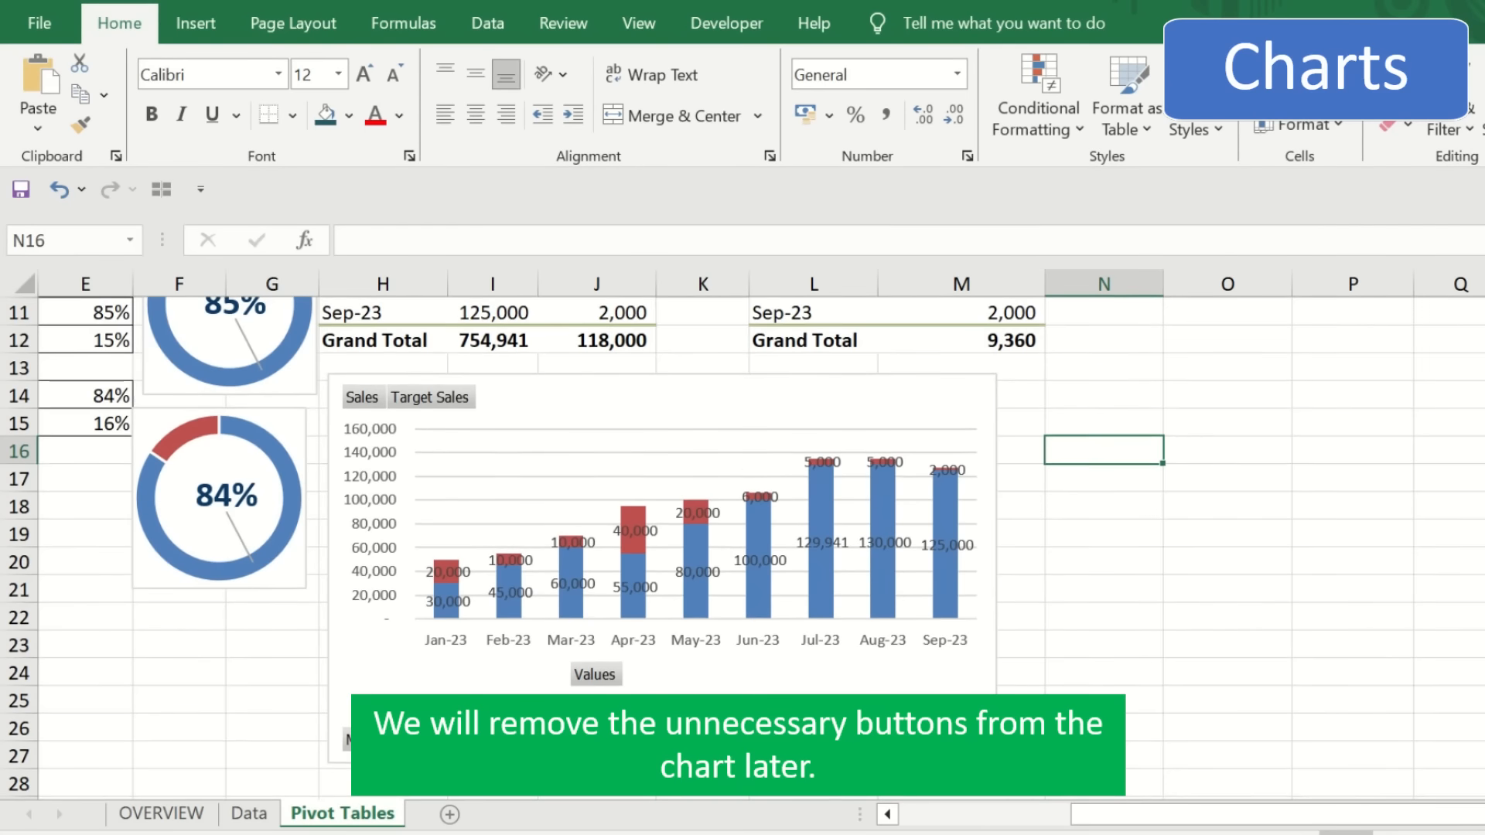
# - Insert a Line chart from the monthly Sum of Customers data in L2:M11
pyautogui.scroll(4, 1104, 450)
pyautogui.moveTo(804, 341); pyautogui.dragTo(971, 585)
pyautogui.click(197, 23)
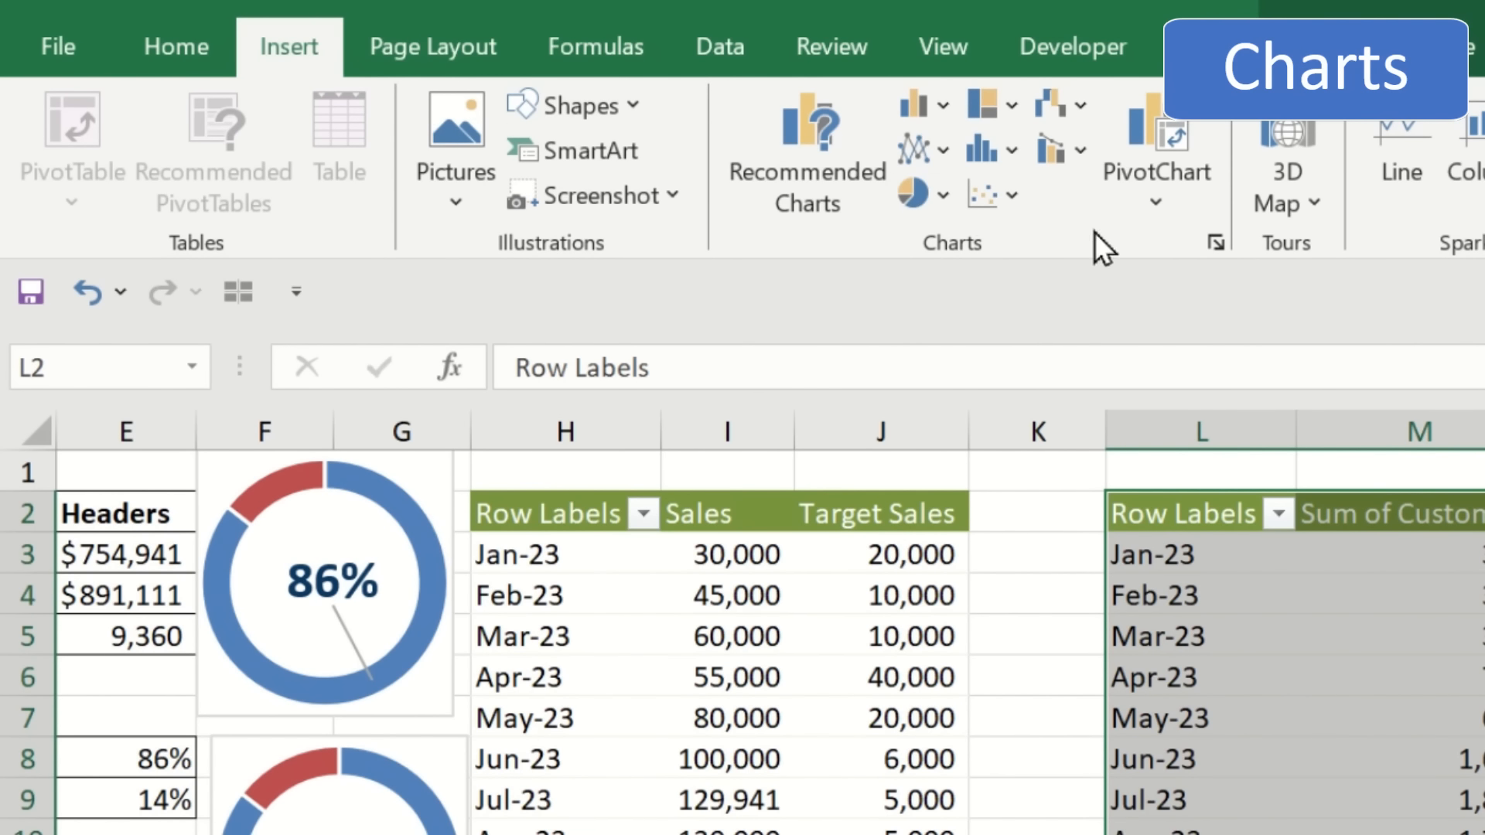
pyautogui.click(1215, 249)
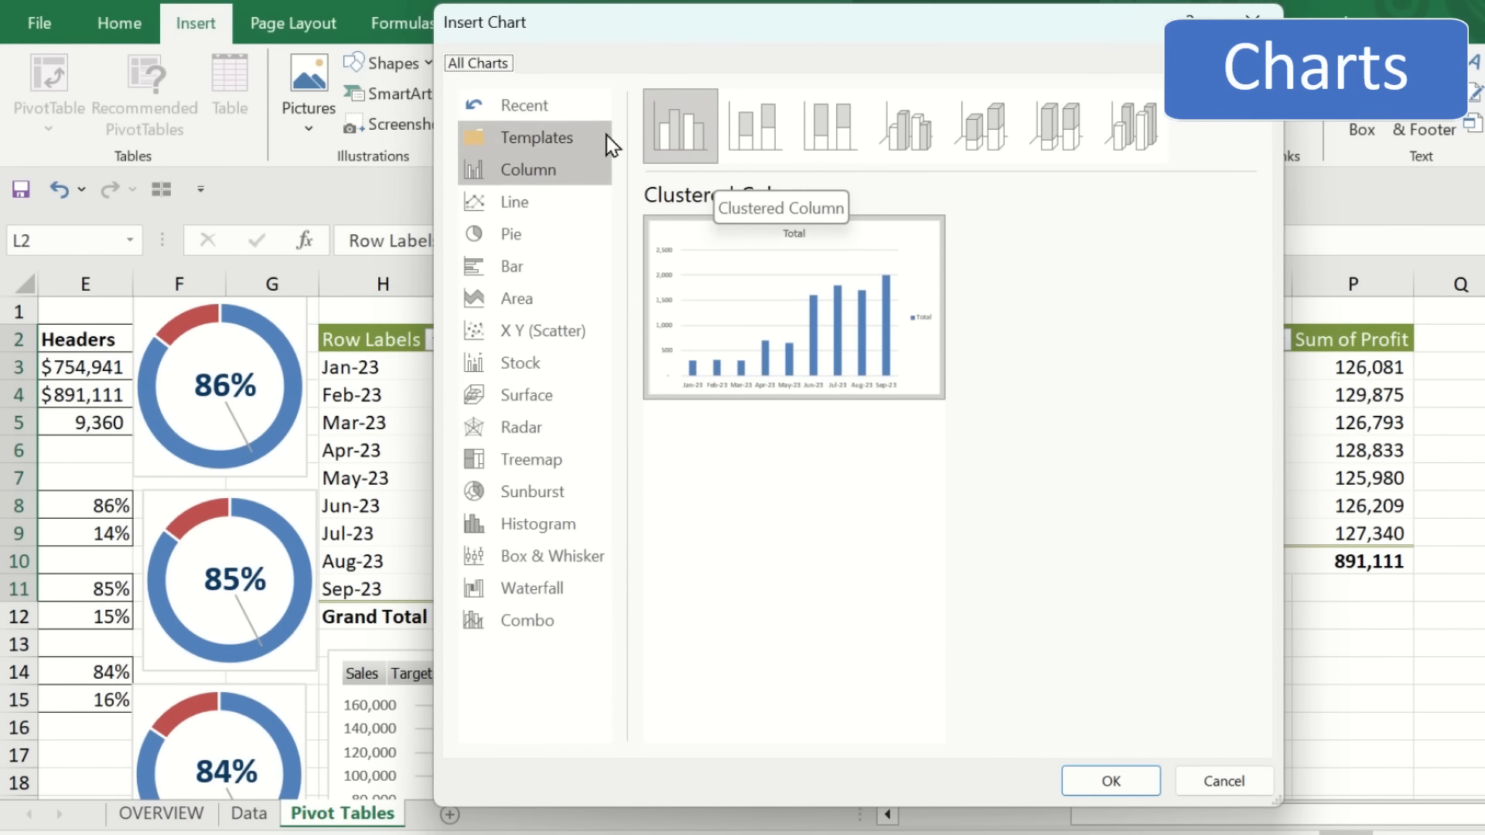
pyautogui.click(555, 204)
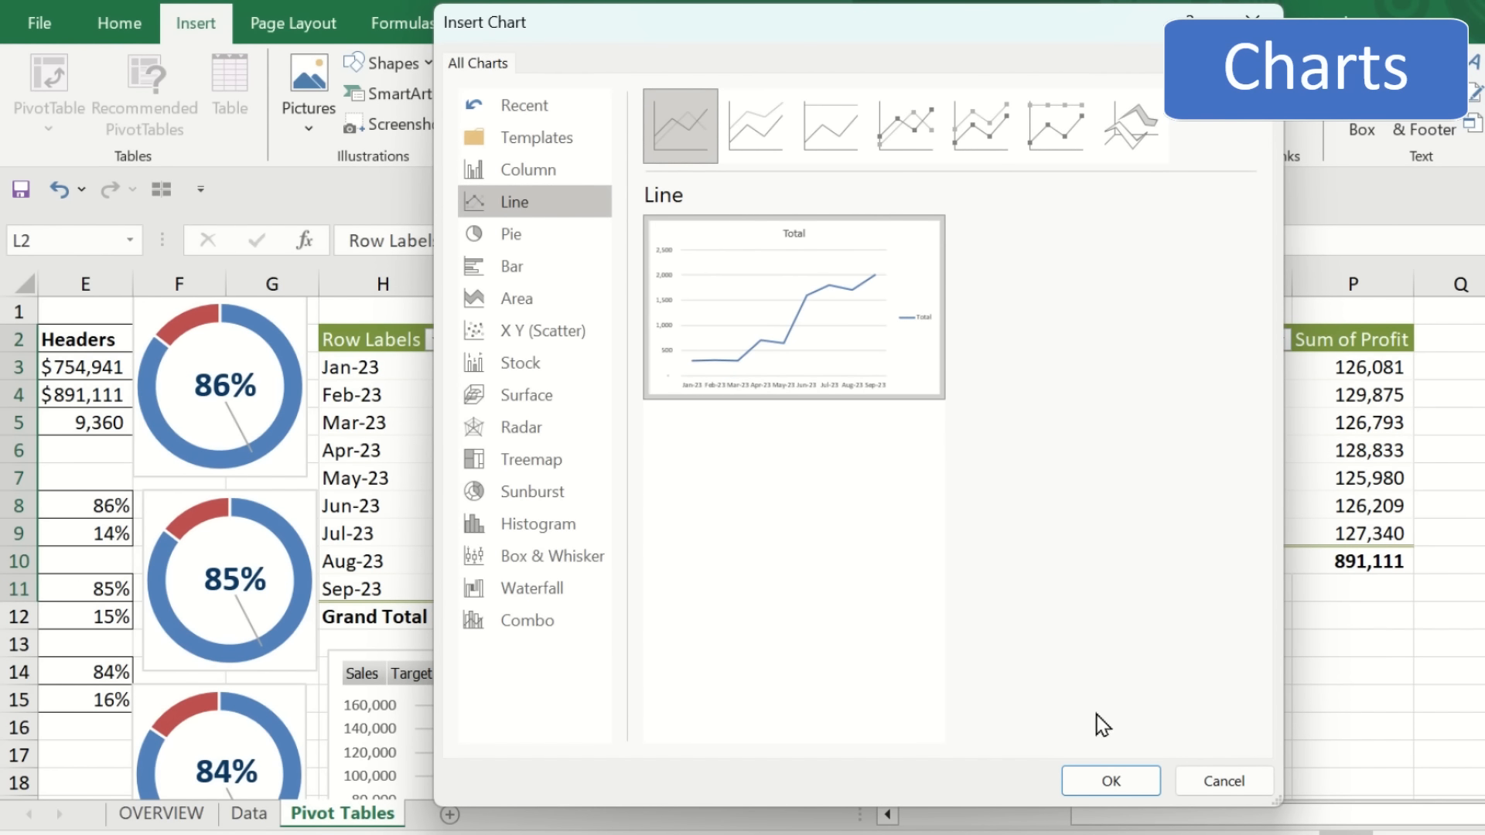
pyautogui.click(1110, 780)
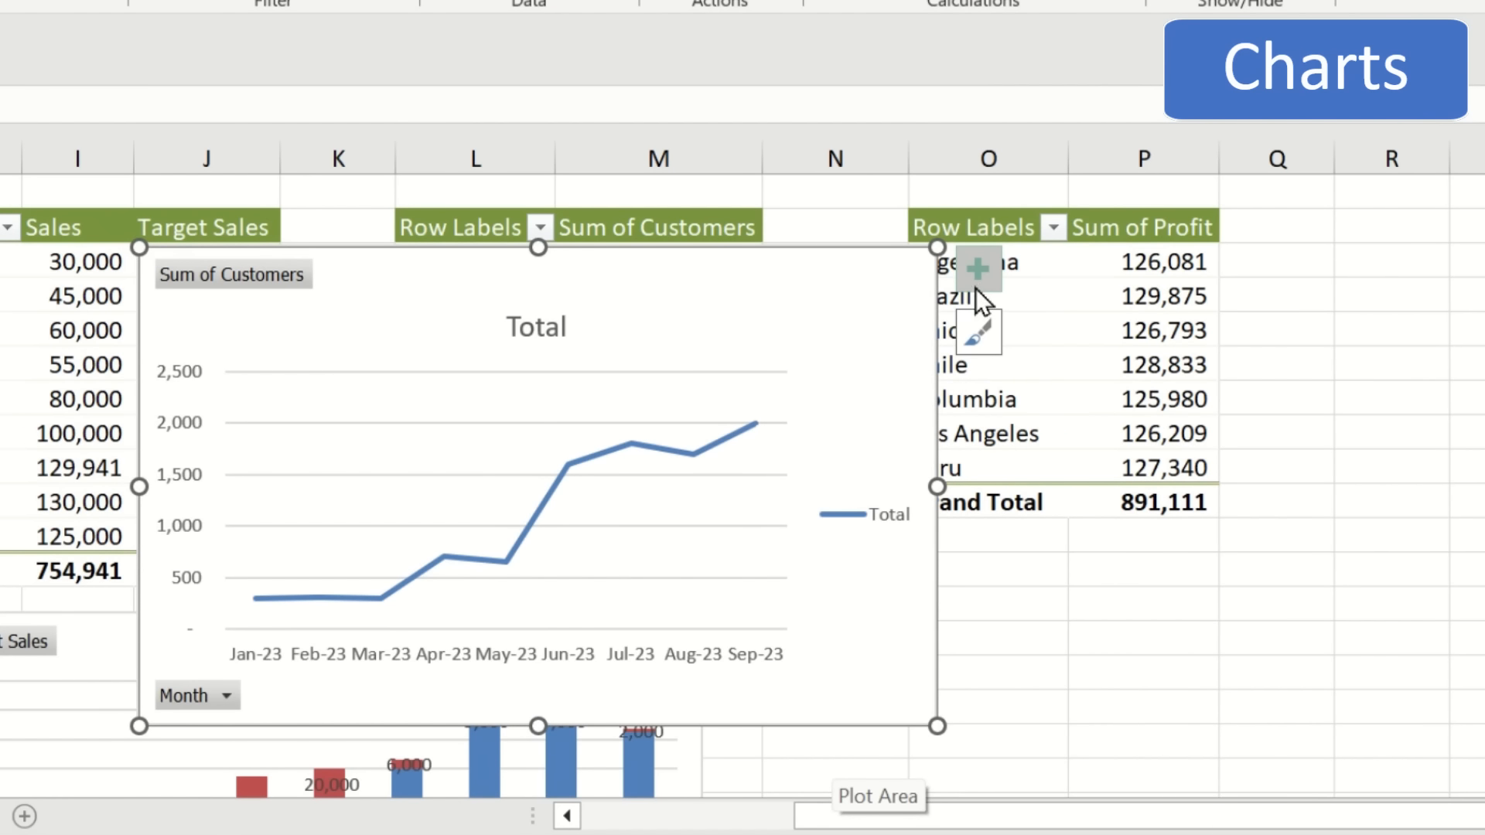
# - Give the customers line chart data labels but no title or legend, and place it to the right of the stacked column chart
pyautogui.click(981, 287)
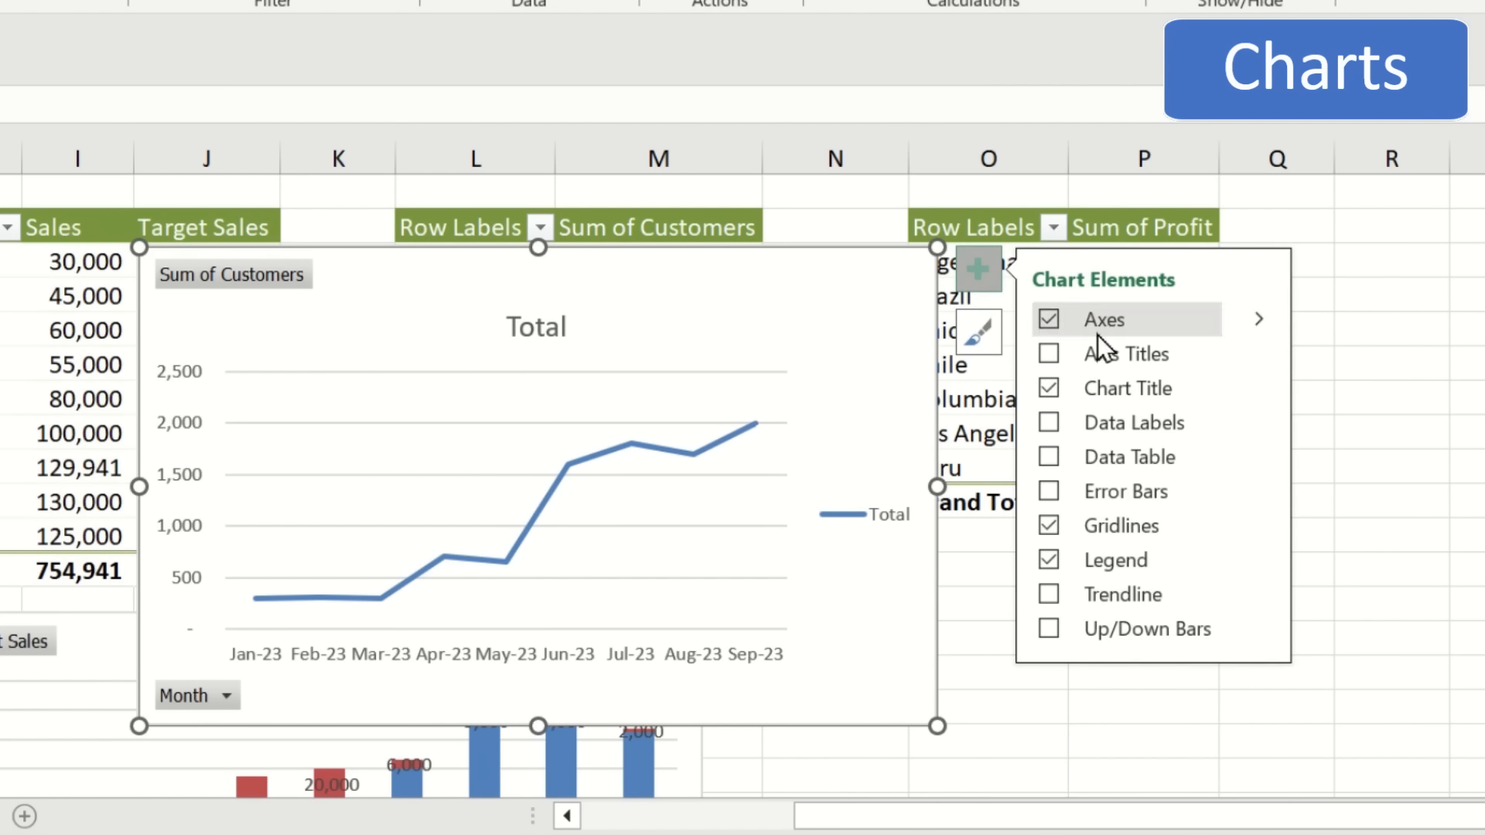
pyautogui.click(1053, 393)
pyautogui.click(1051, 422)
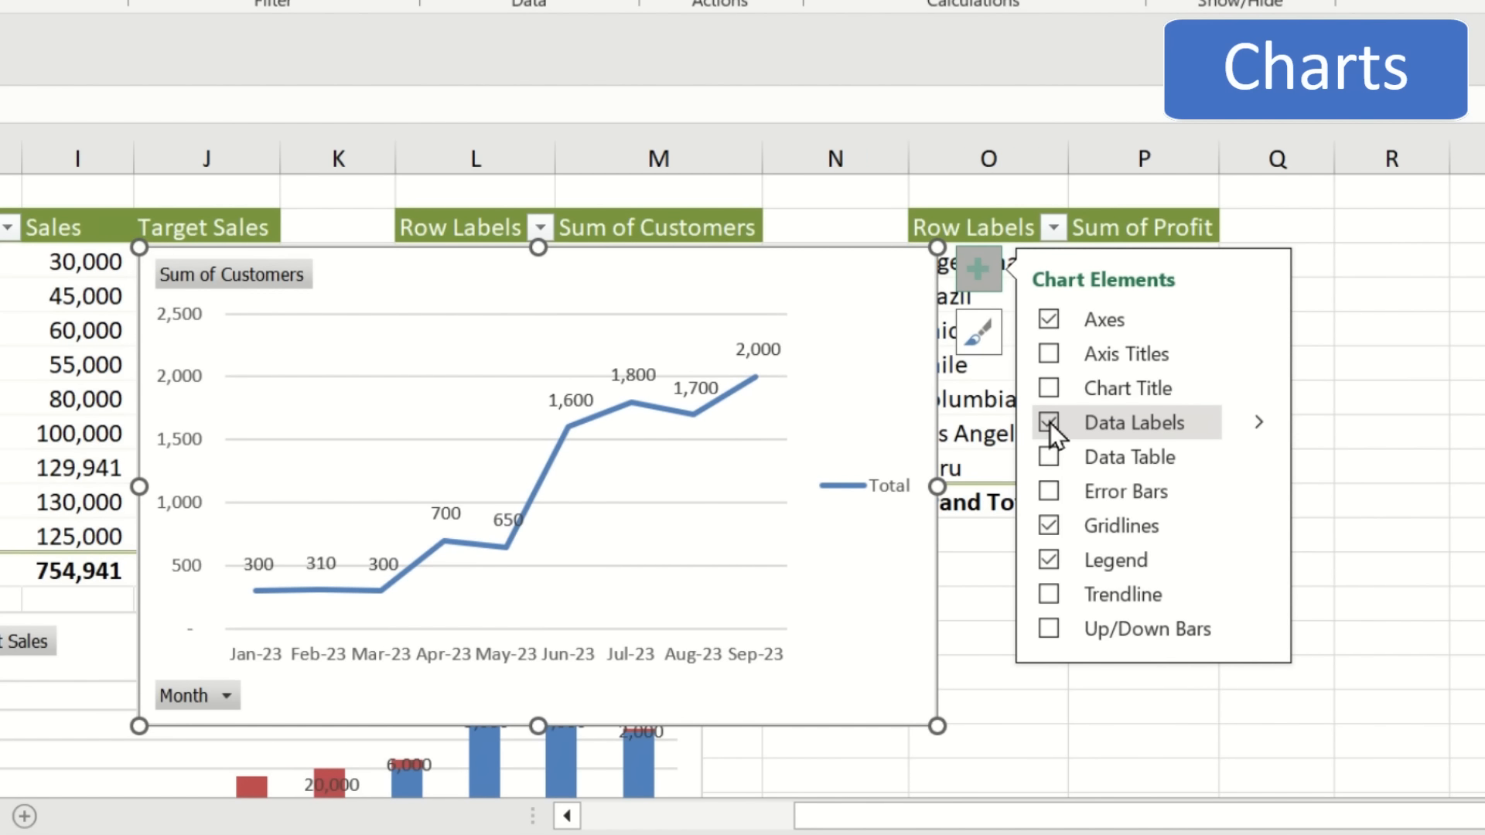
pyautogui.click(1044, 555)
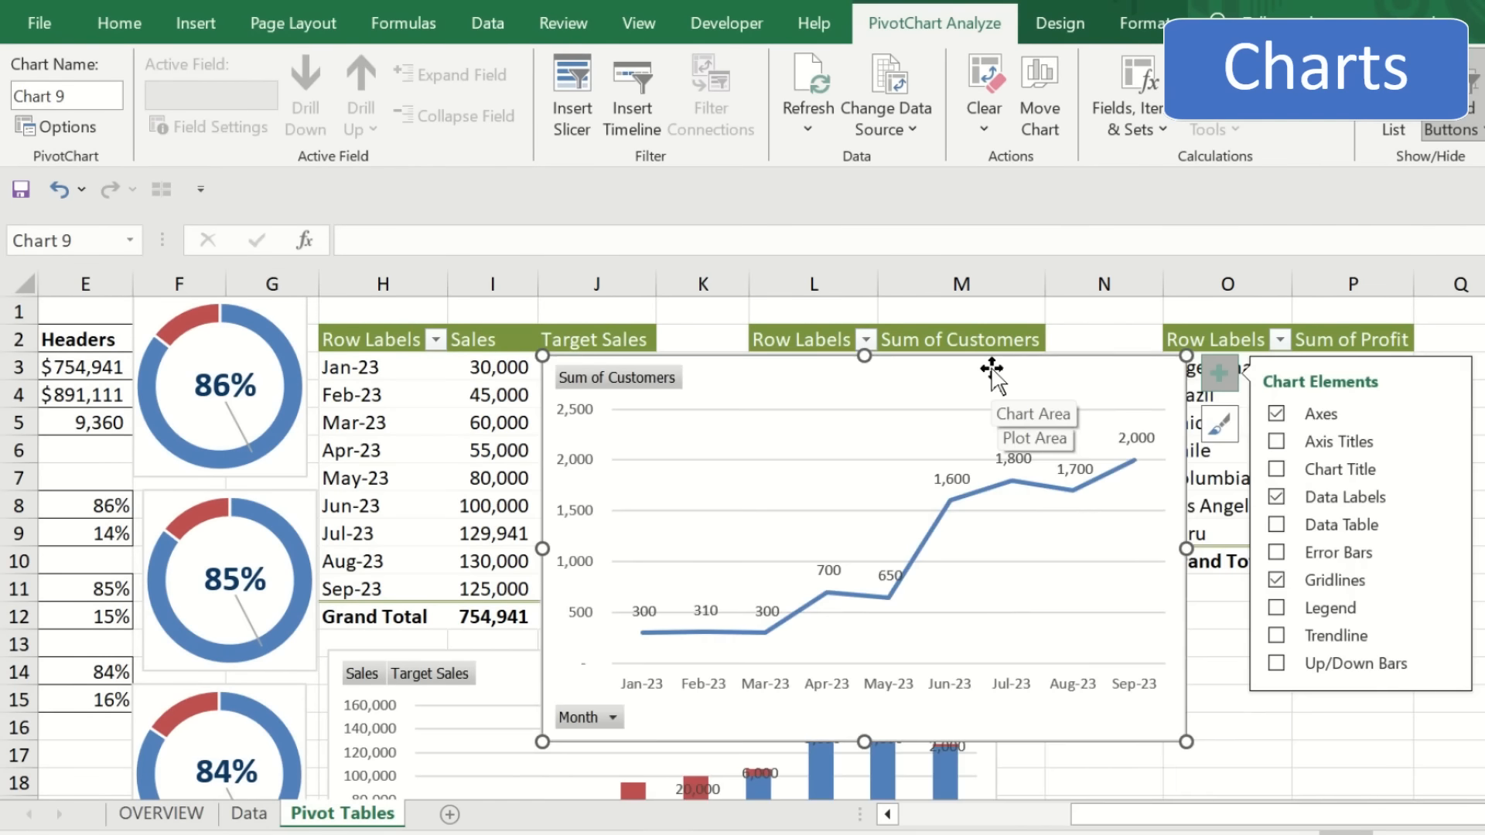
pyautogui.moveTo(701, 266); pyautogui.dragTo(1183, 463)
pyautogui.moveTo(1384, 531); pyautogui.dragTo(1463, 678)
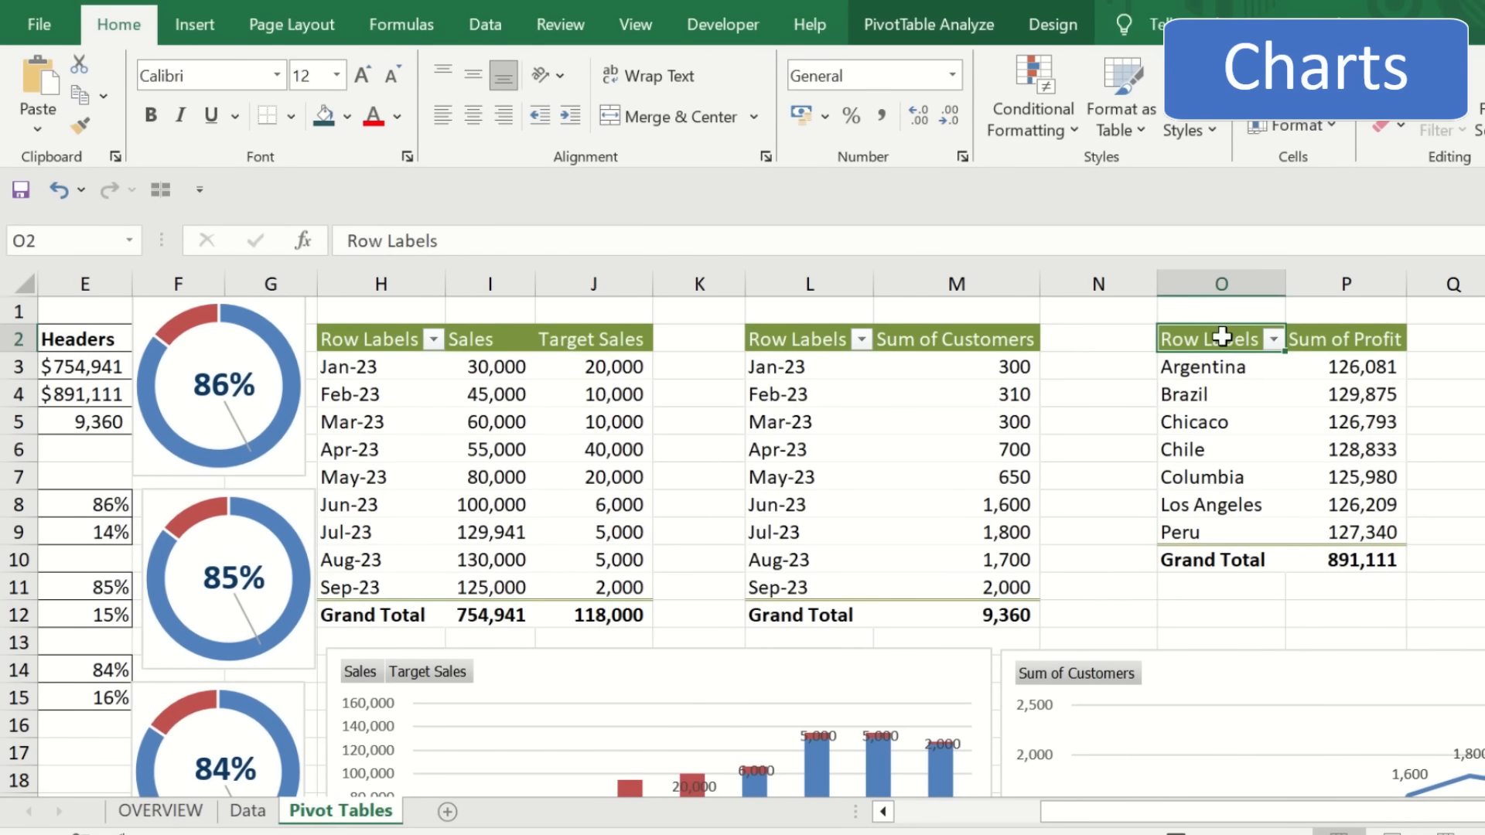
# - Insert a Clustered Bar chart from the regional Sum of Profit data in O2:P9
pyautogui.moveTo(1223, 336); pyautogui.dragTo(1383, 530)
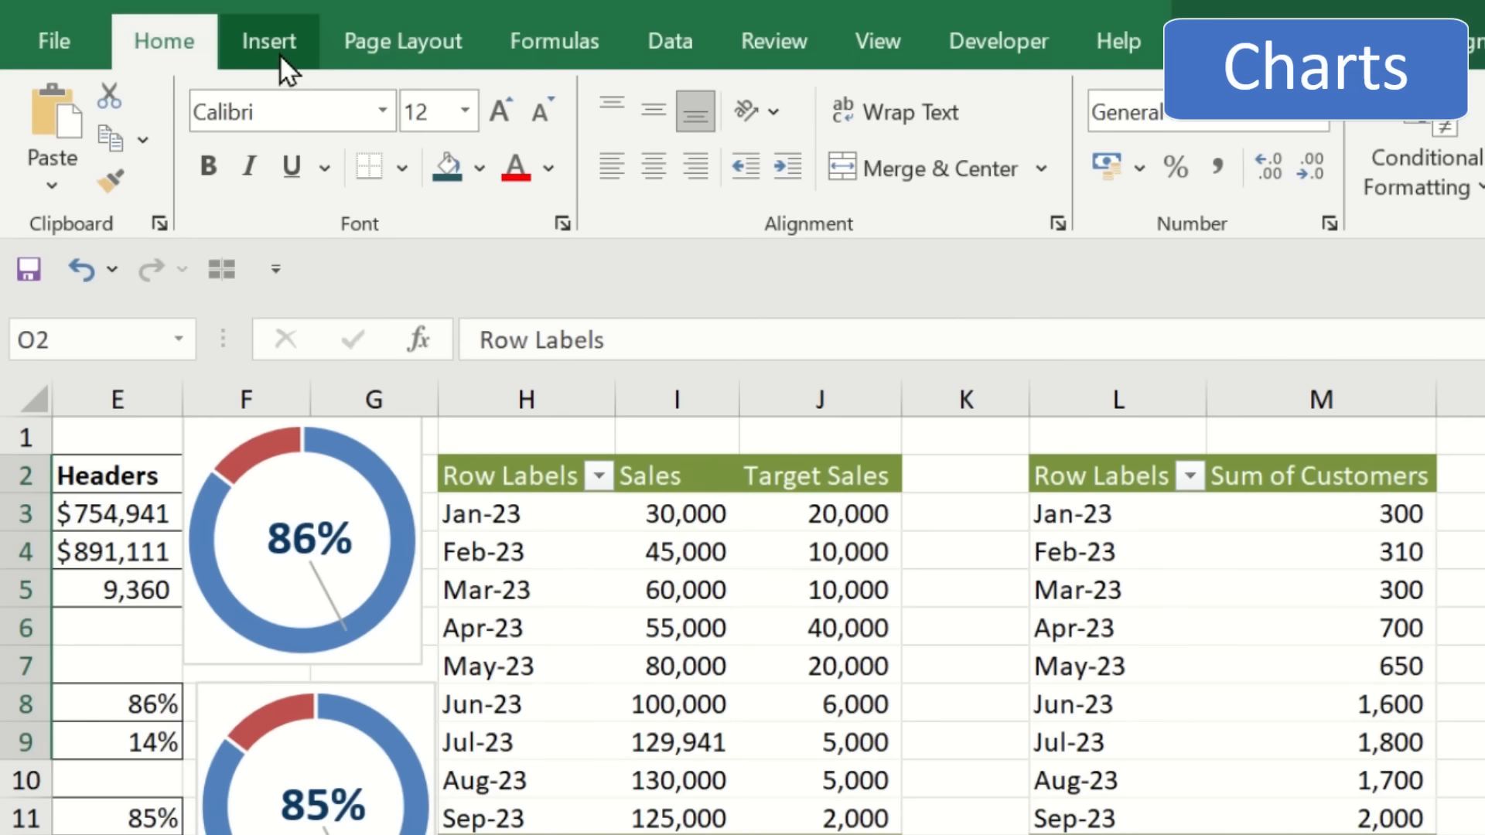
pyautogui.click(201, 27)
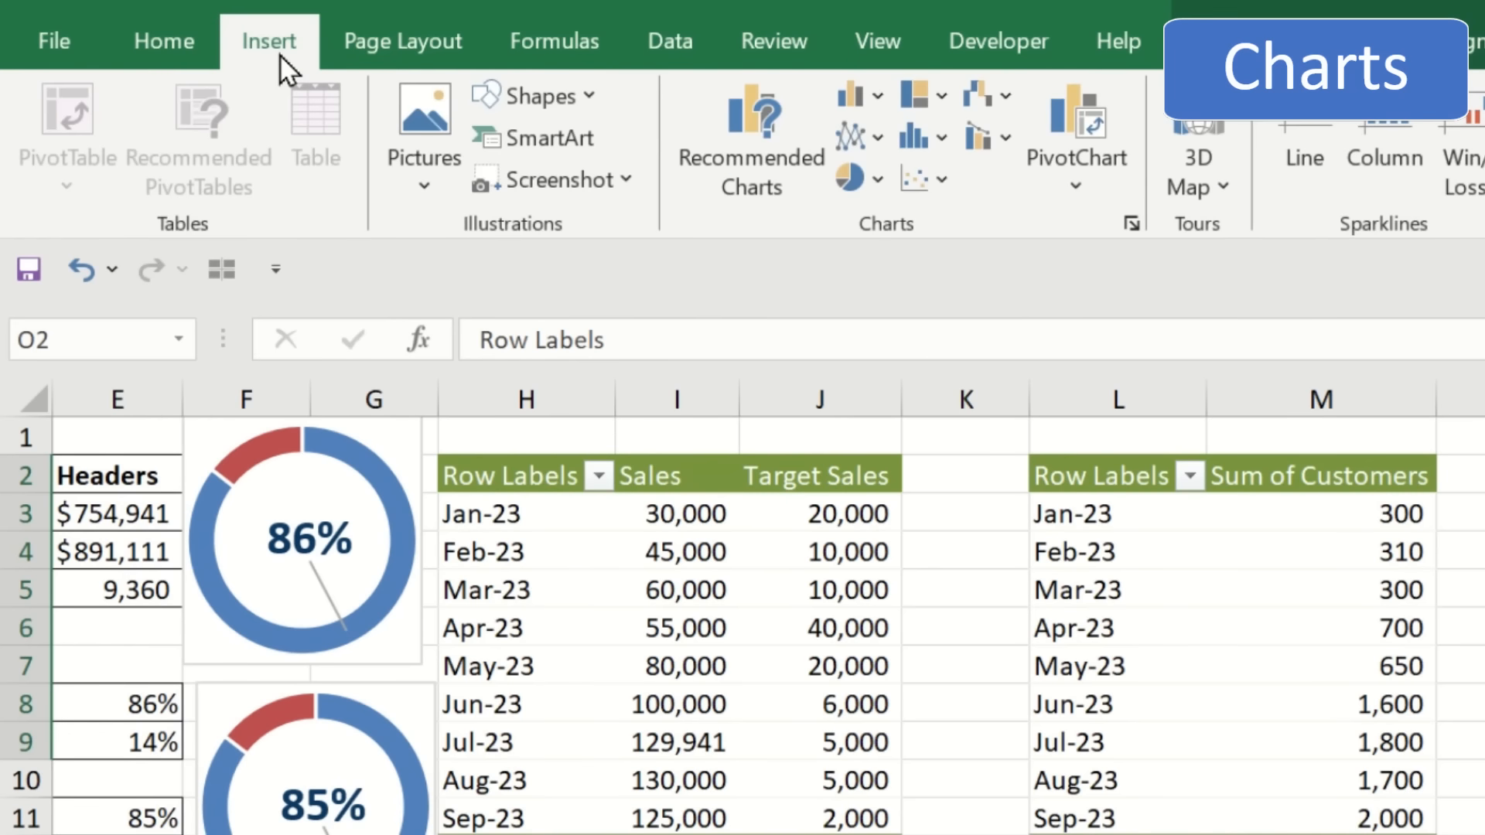
pyautogui.click(1130, 226)
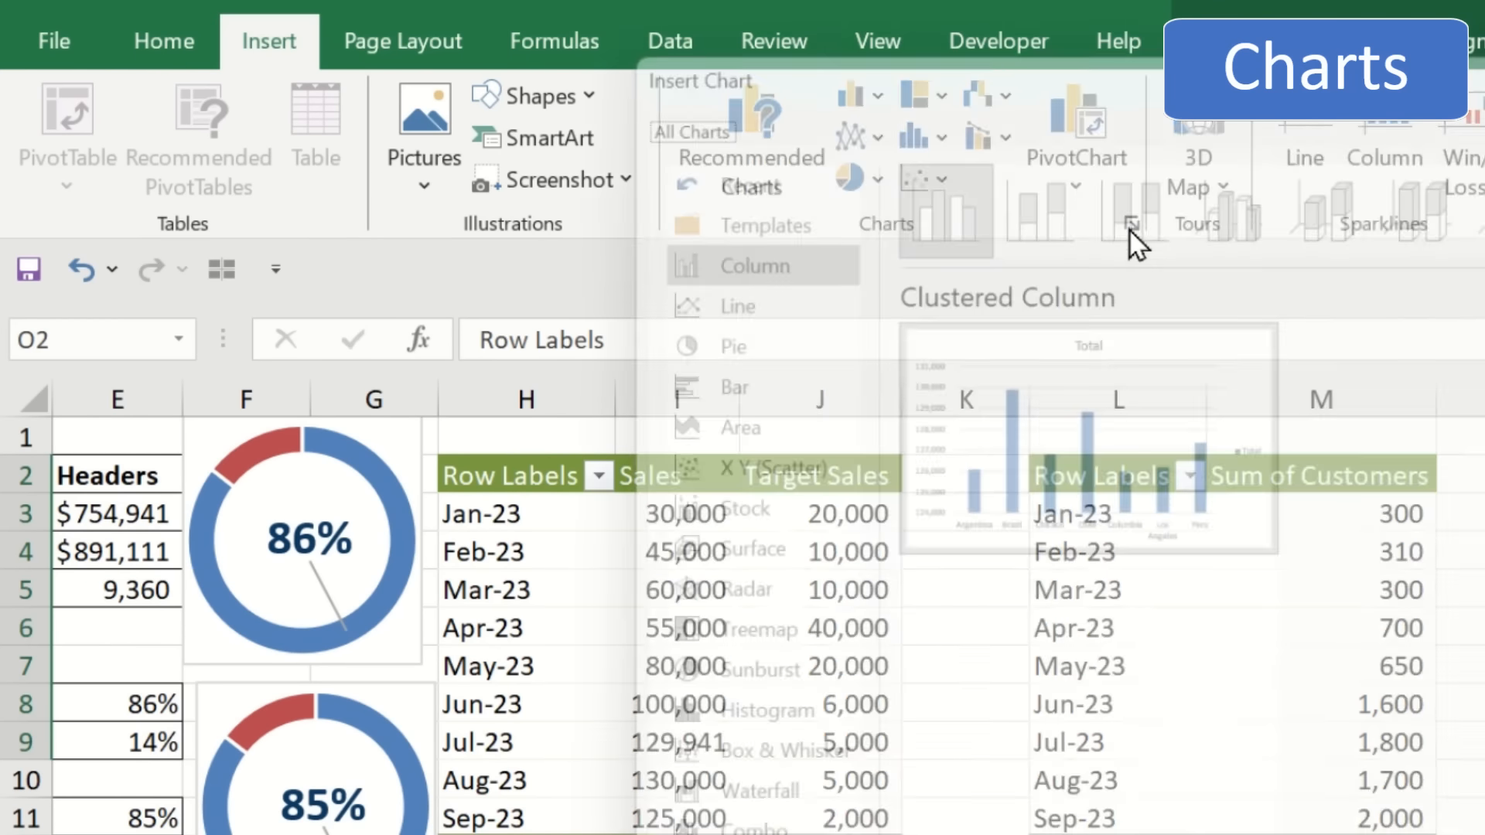
pyautogui.click(783, 379)
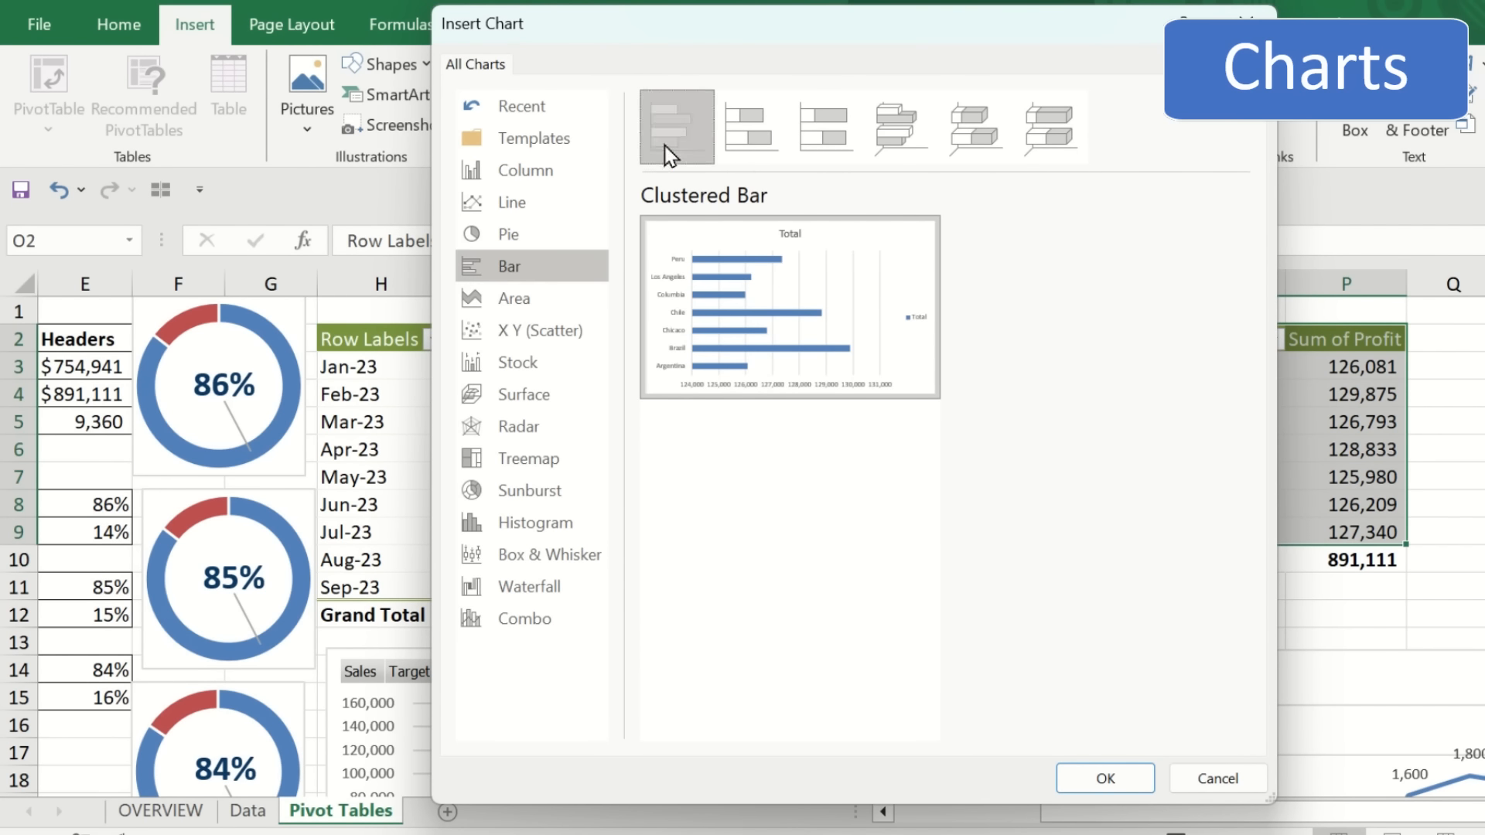
pyautogui.click(1130, 776)
# - Give the regional profit bar chart data labels but no title or legend, and move it off the pivot tables to the right
pyautogui.click(1021, 261)
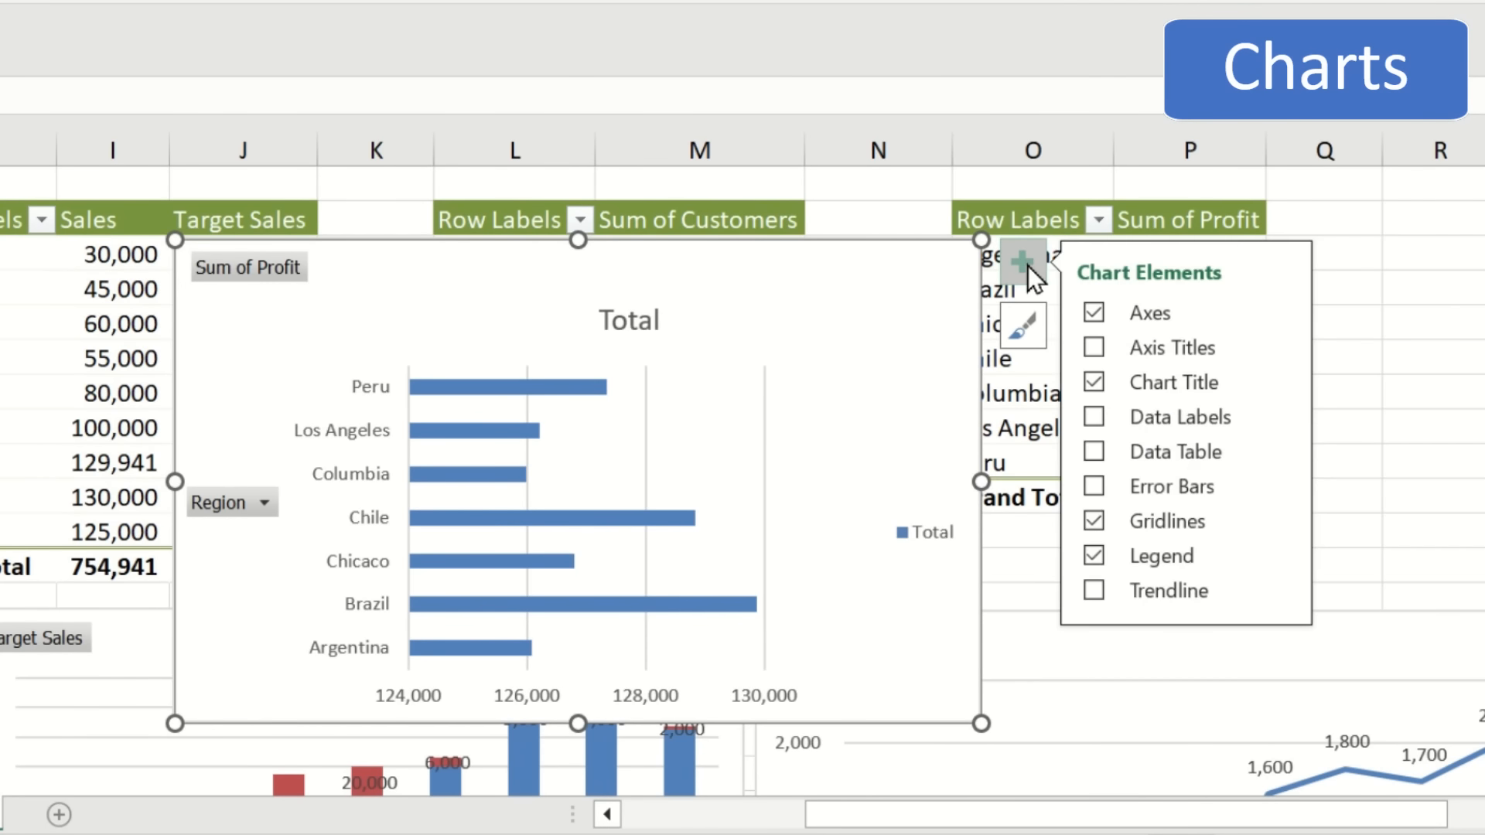
pyautogui.click(1093, 382)
pyautogui.click(1093, 417)
pyautogui.click(1093, 451)
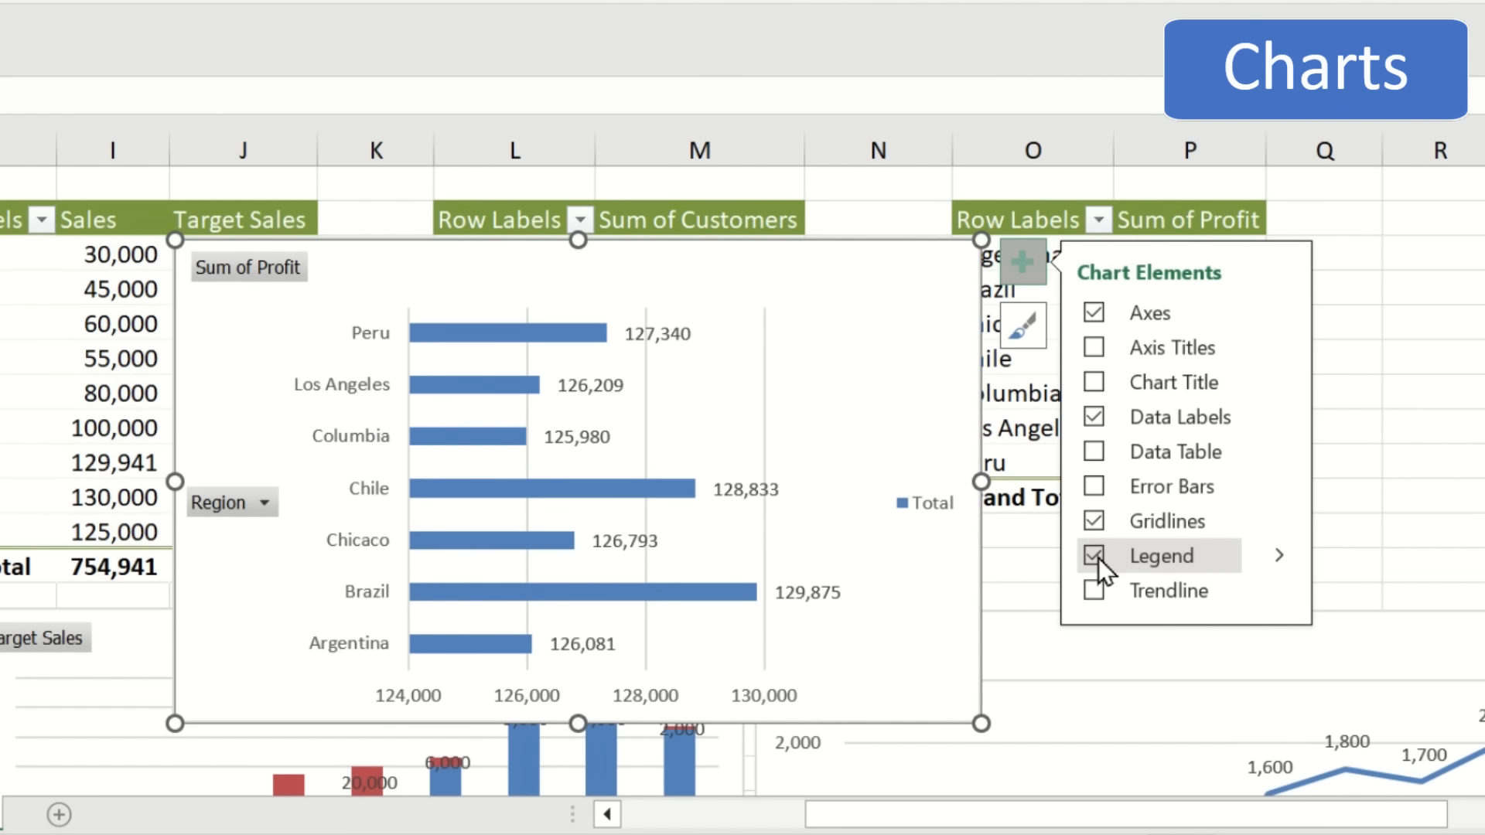
pyautogui.click(1098, 558)
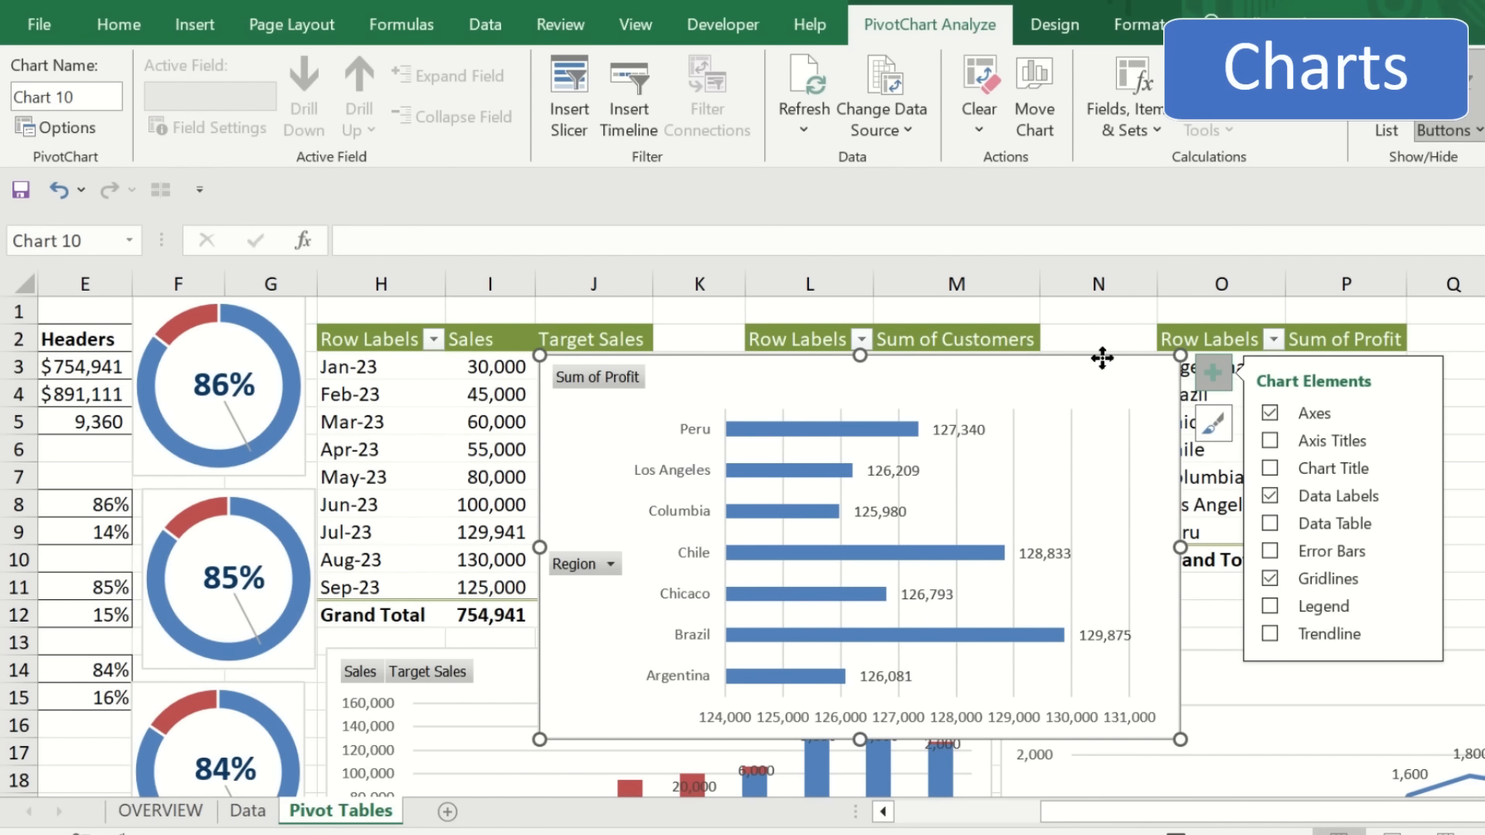
pyautogui.moveTo(1104, 359); pyautogui.dragTo(1481, 446)
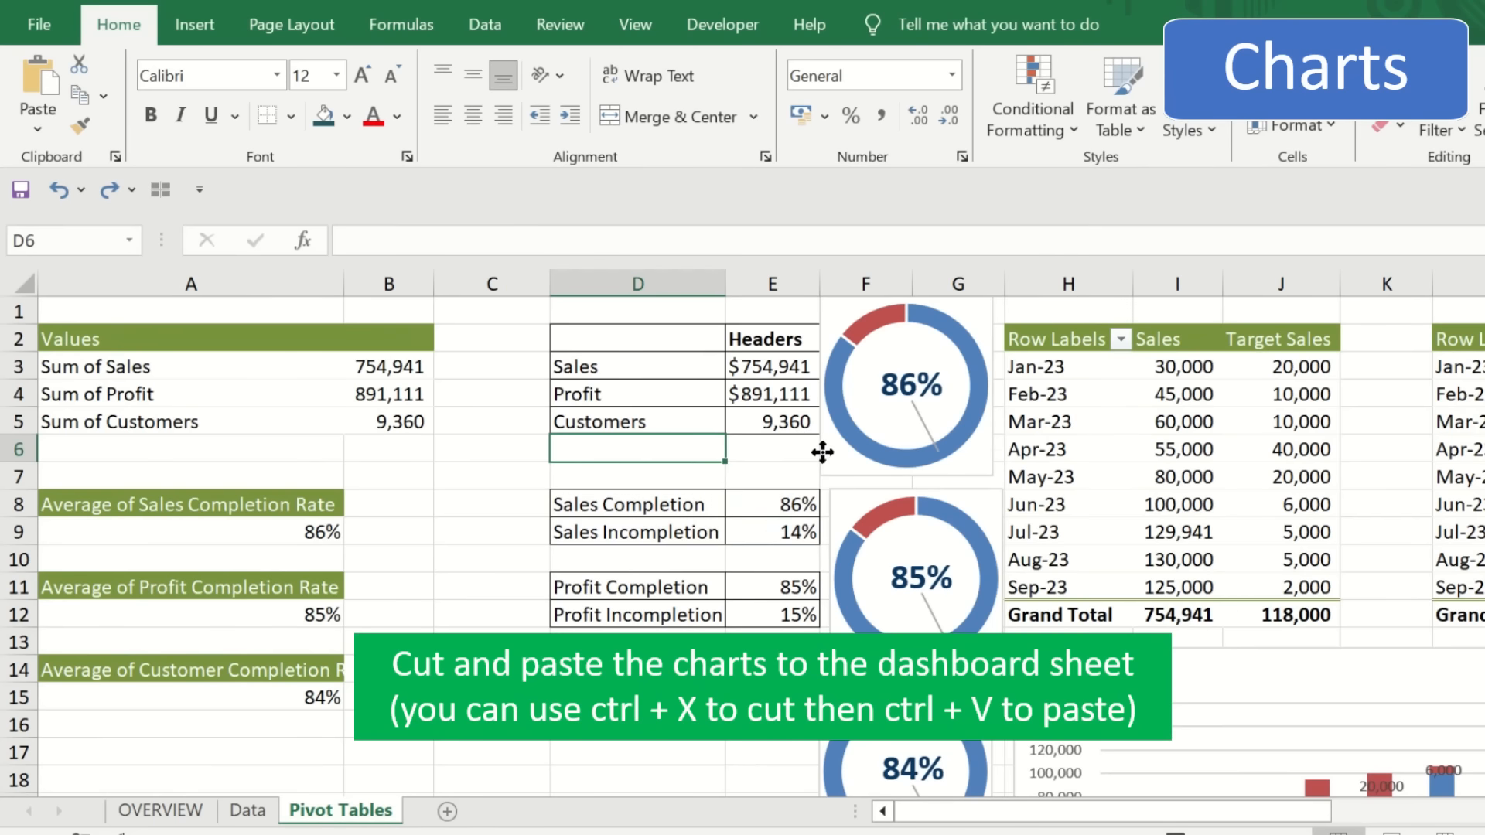
# - Move the sales completion doughnut chart to the OVERVIEW sheet and place it in the Sales card beside the sales value
pyautogui.click(822, 447)
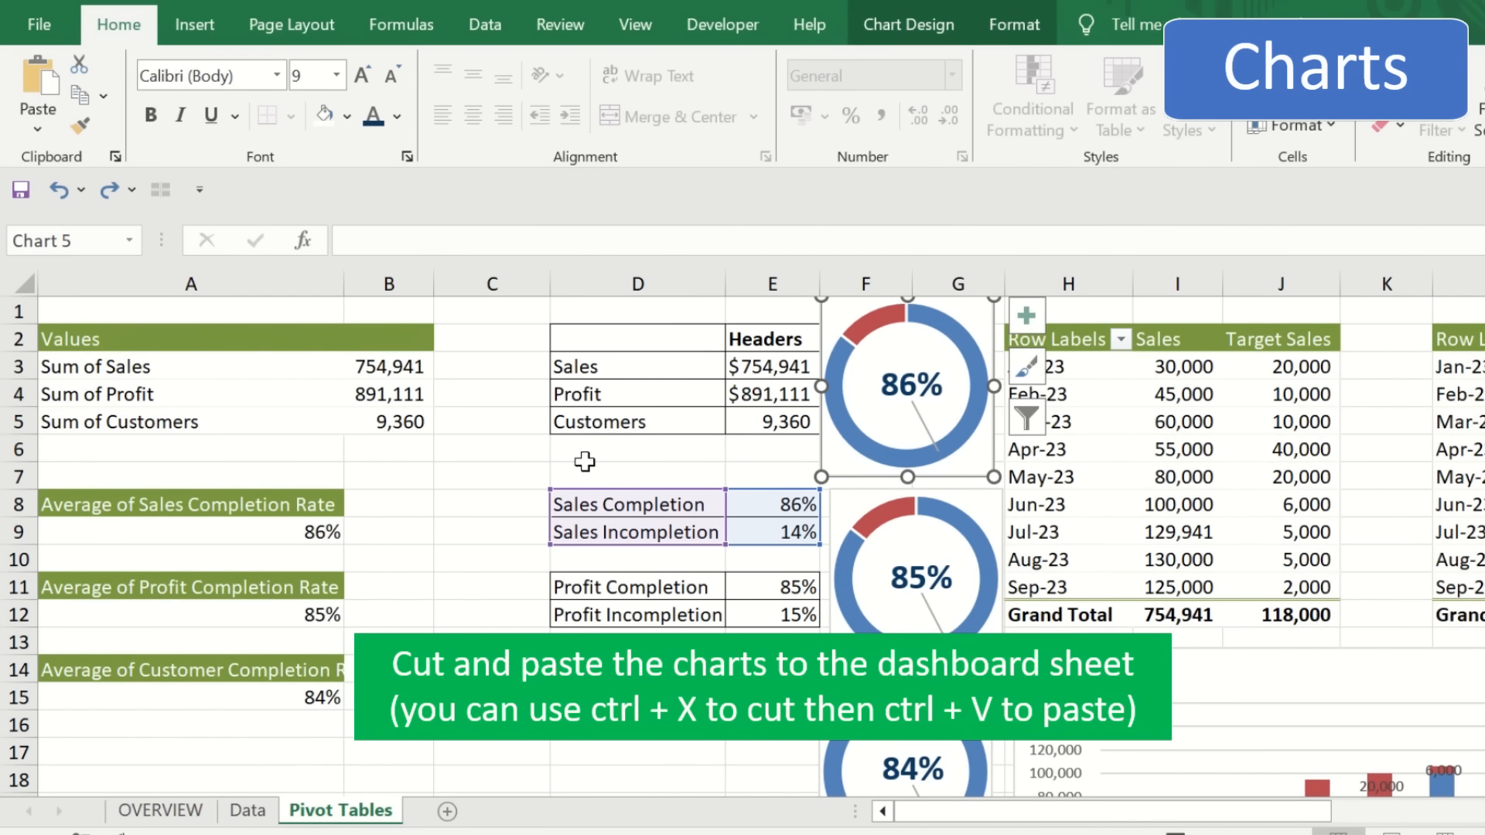
pyautogui.hotkey('ctrl', 'x')
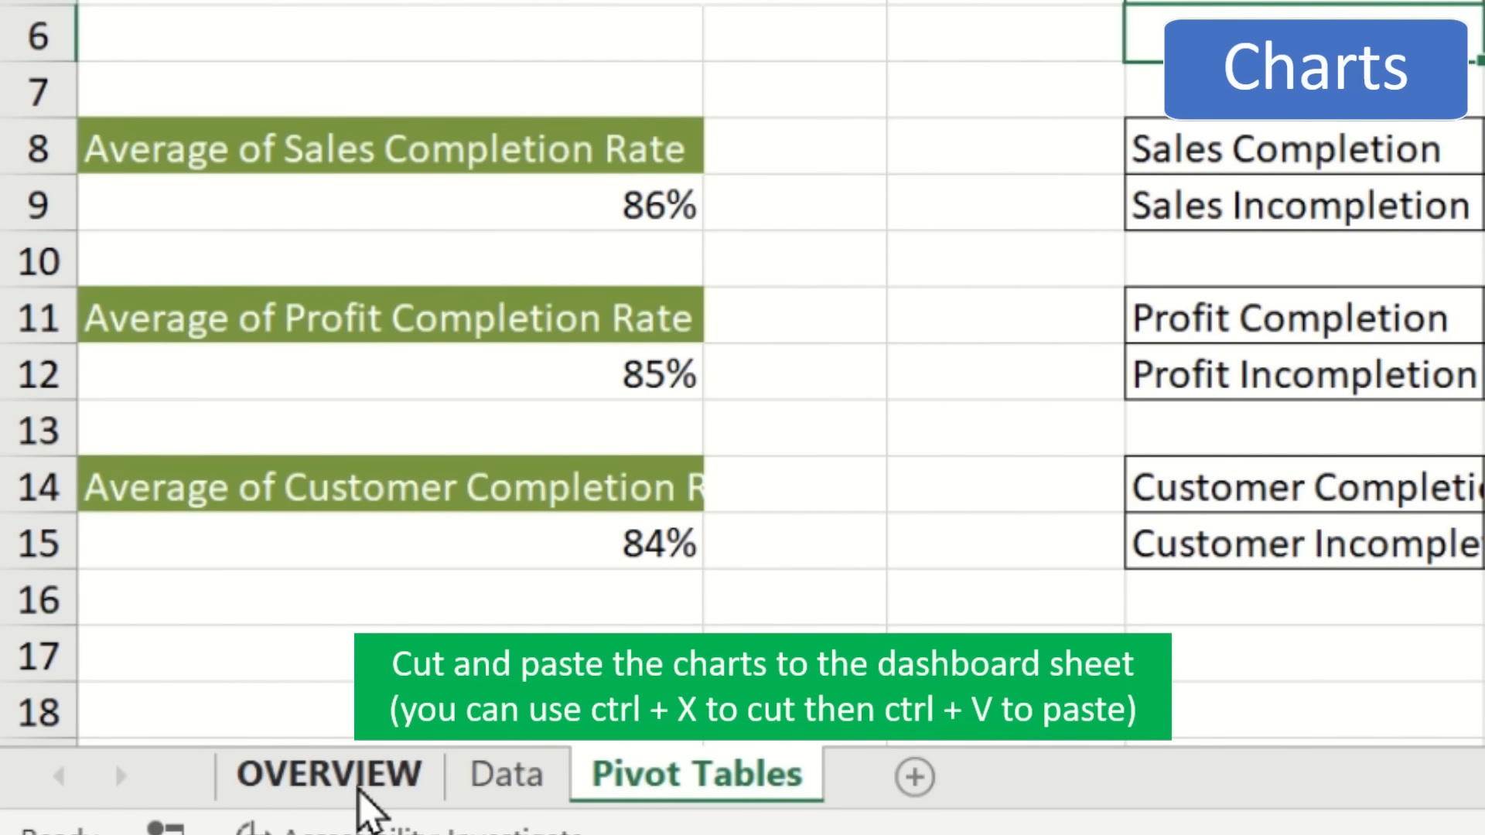
pyautogui.click(358, 789)
pyautogui.hotkey('ctrl', 'v')
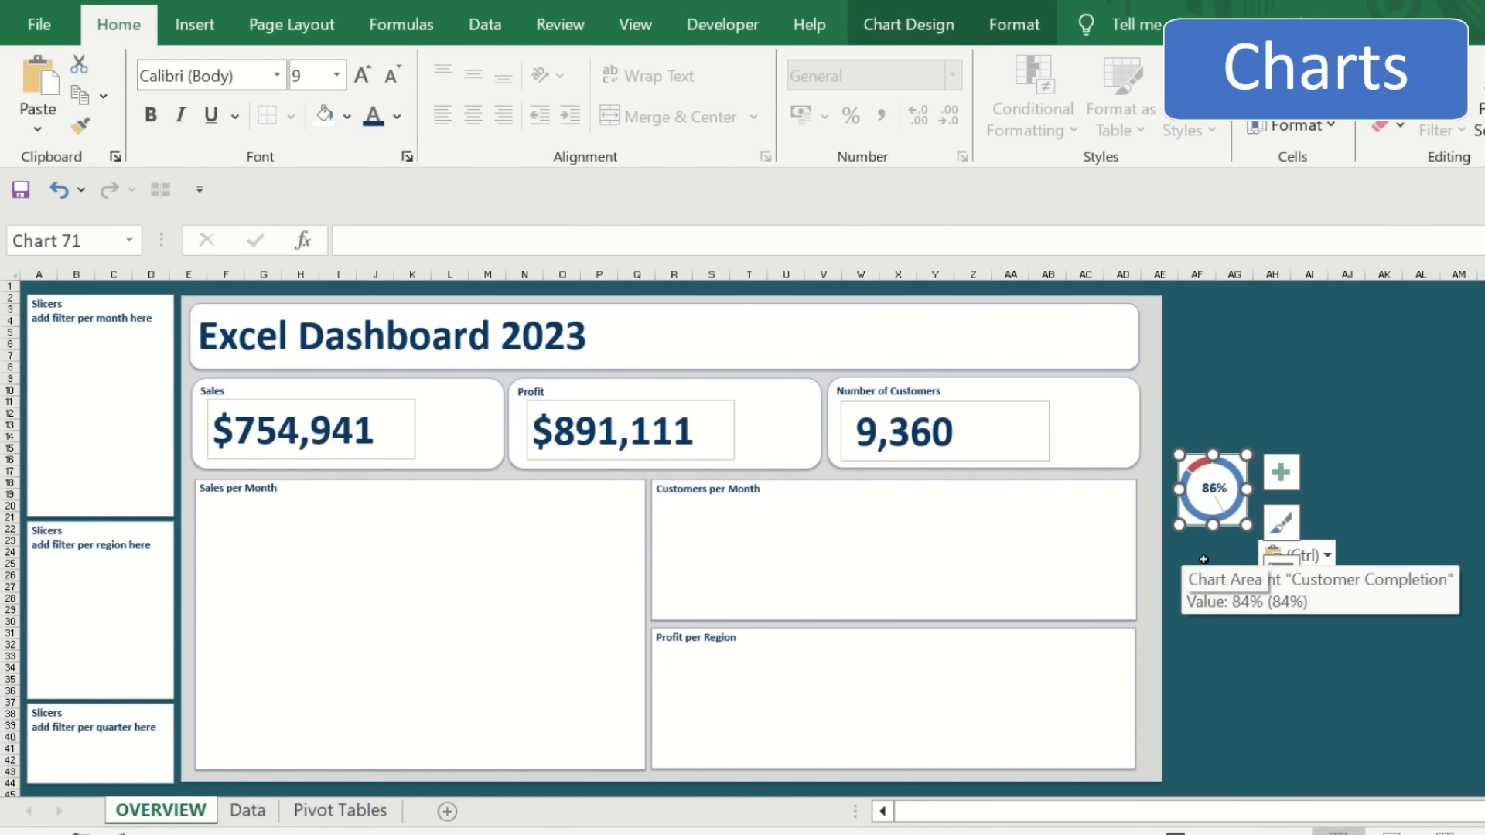
pyautogui.moveTo(1233, 526); pyautogui.dragTo(477, 464)
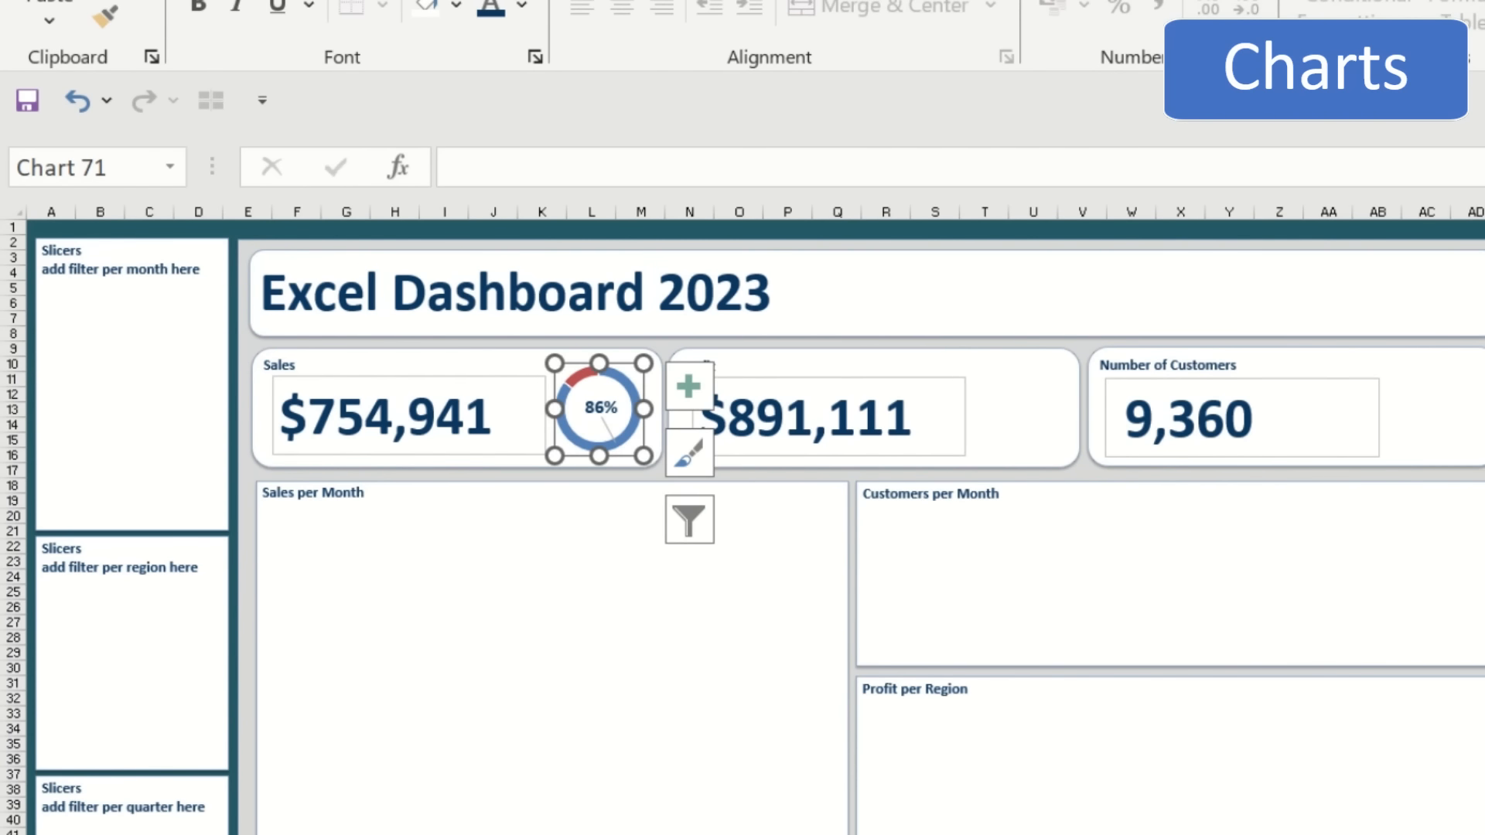
pyautogui.press('Escape')
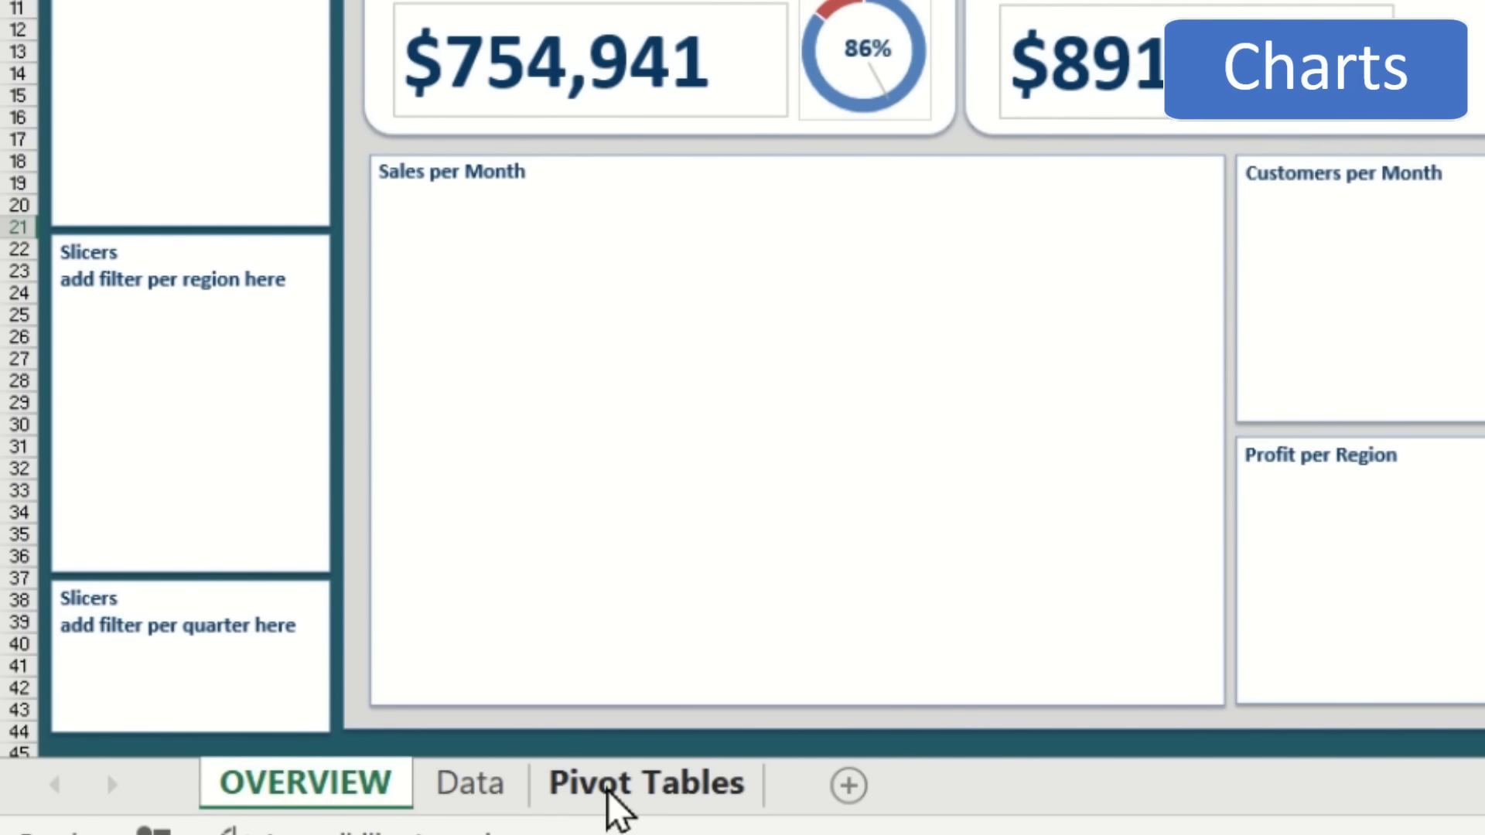
# - Move the profit completion doughnut from the Pivot Tables sheet to the Profit card on the OVERVIEW sheet
pyautogui.click(608, 789)
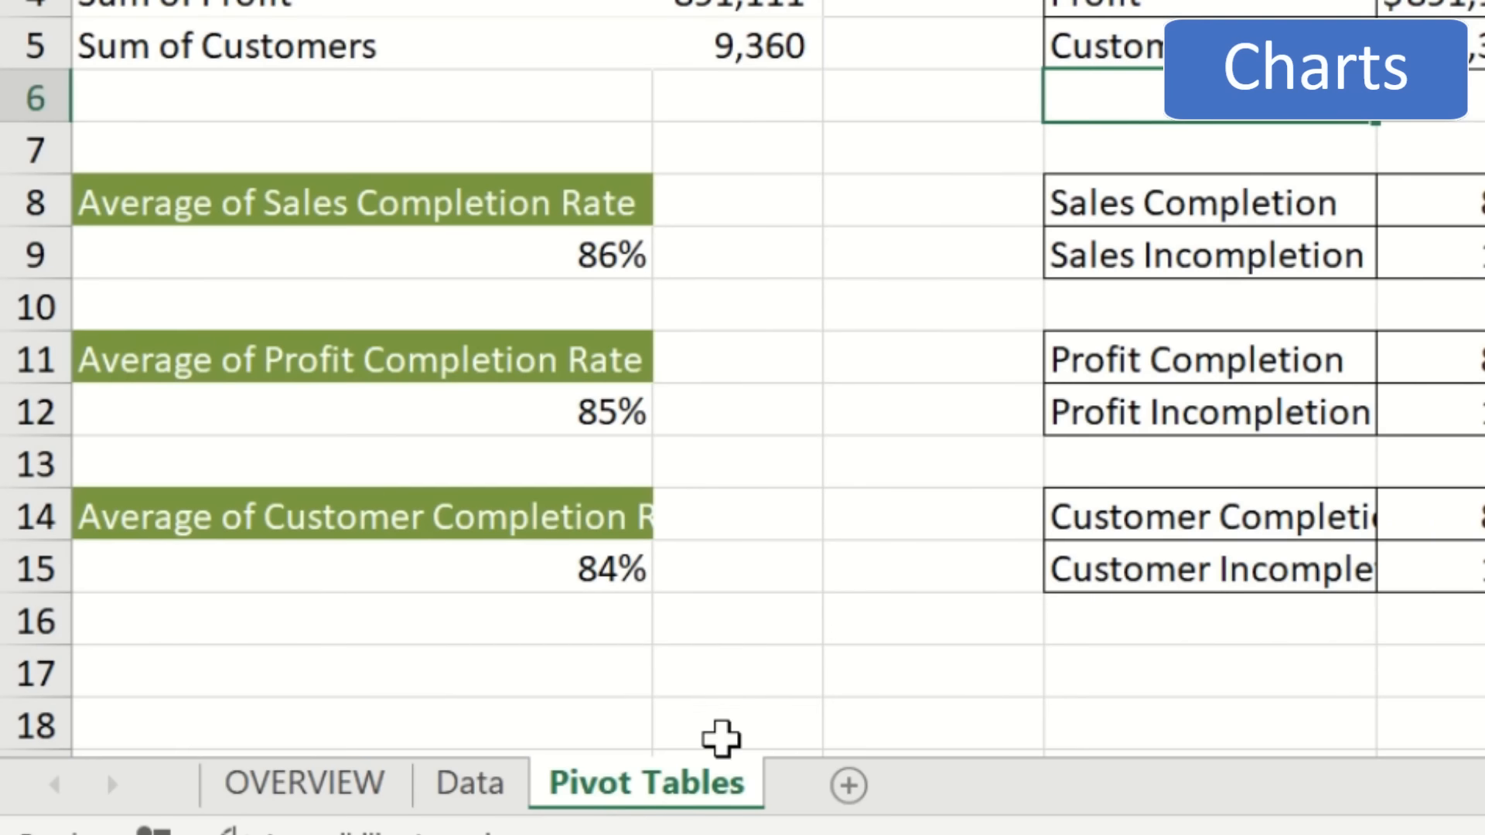
pyautogui.click(840, 659)
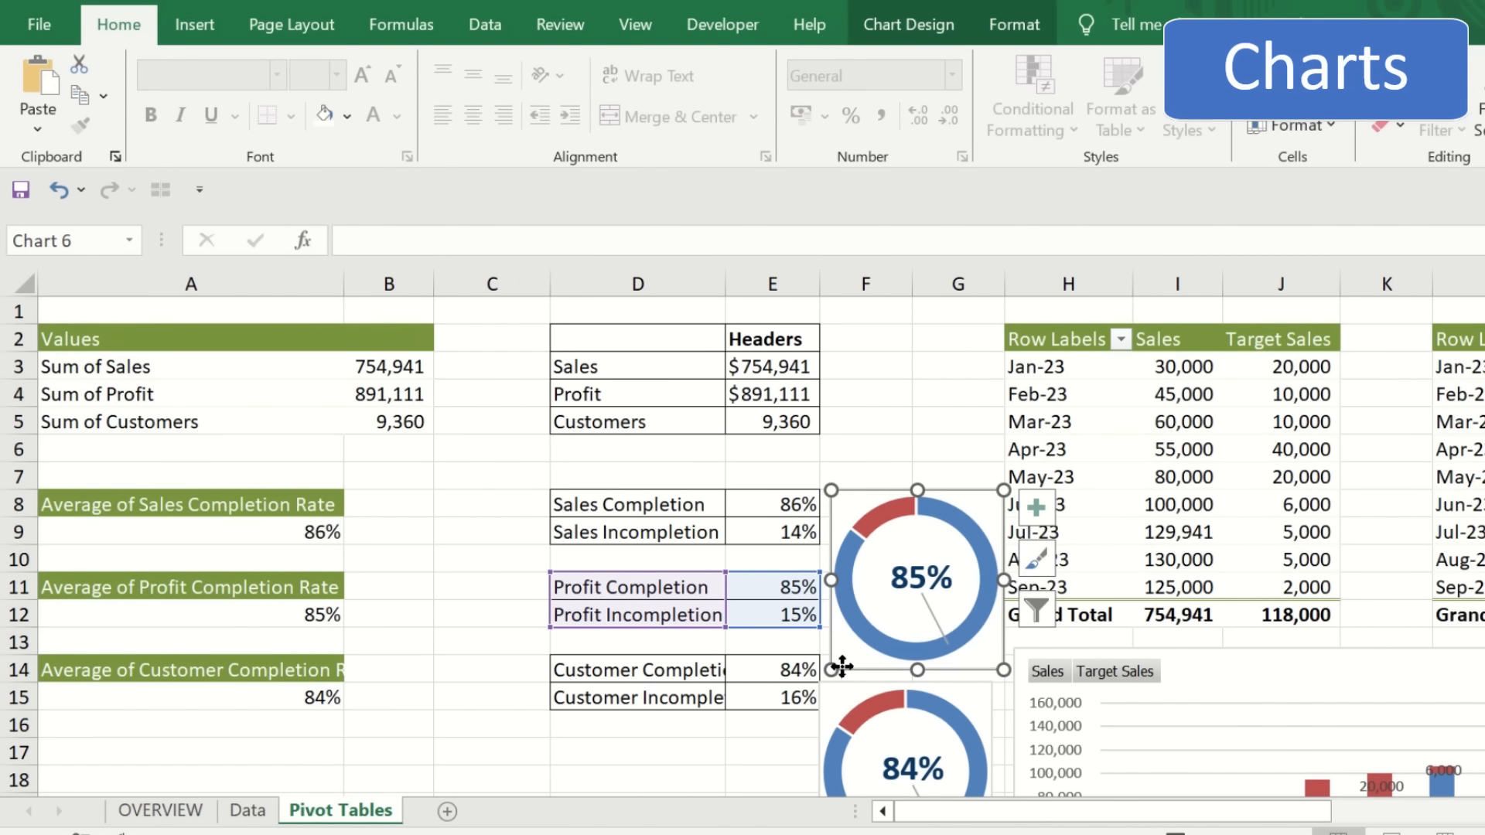
pyautogui.hotkey('ctrl', 'x')
pyautogui.click(159, 812)
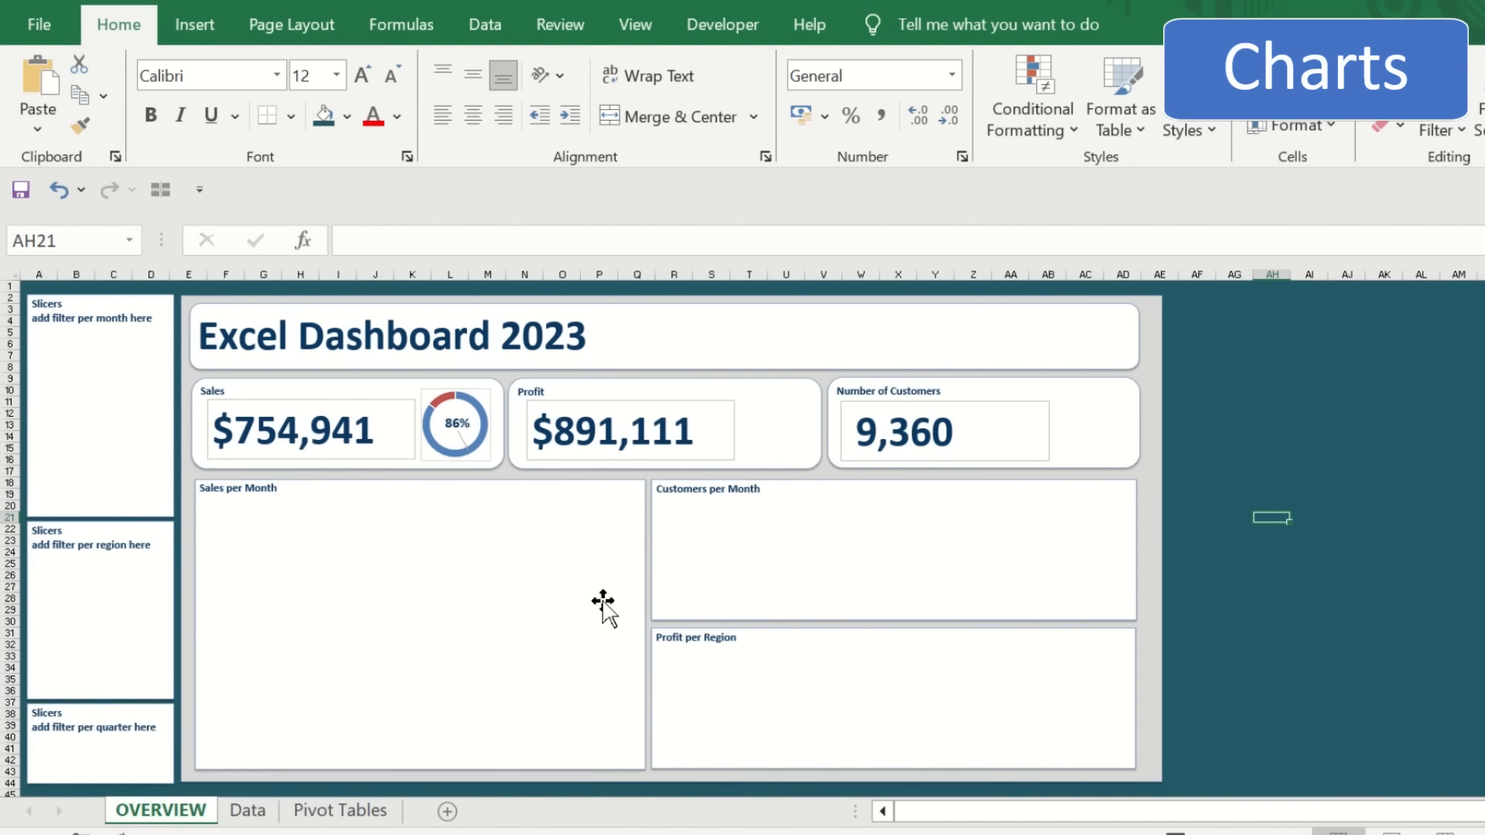
pyautogui.hotkey('ctrl', 'v')
pyautogui.moveTo(1261, 526); pyautogui.dragTo(797, 463)
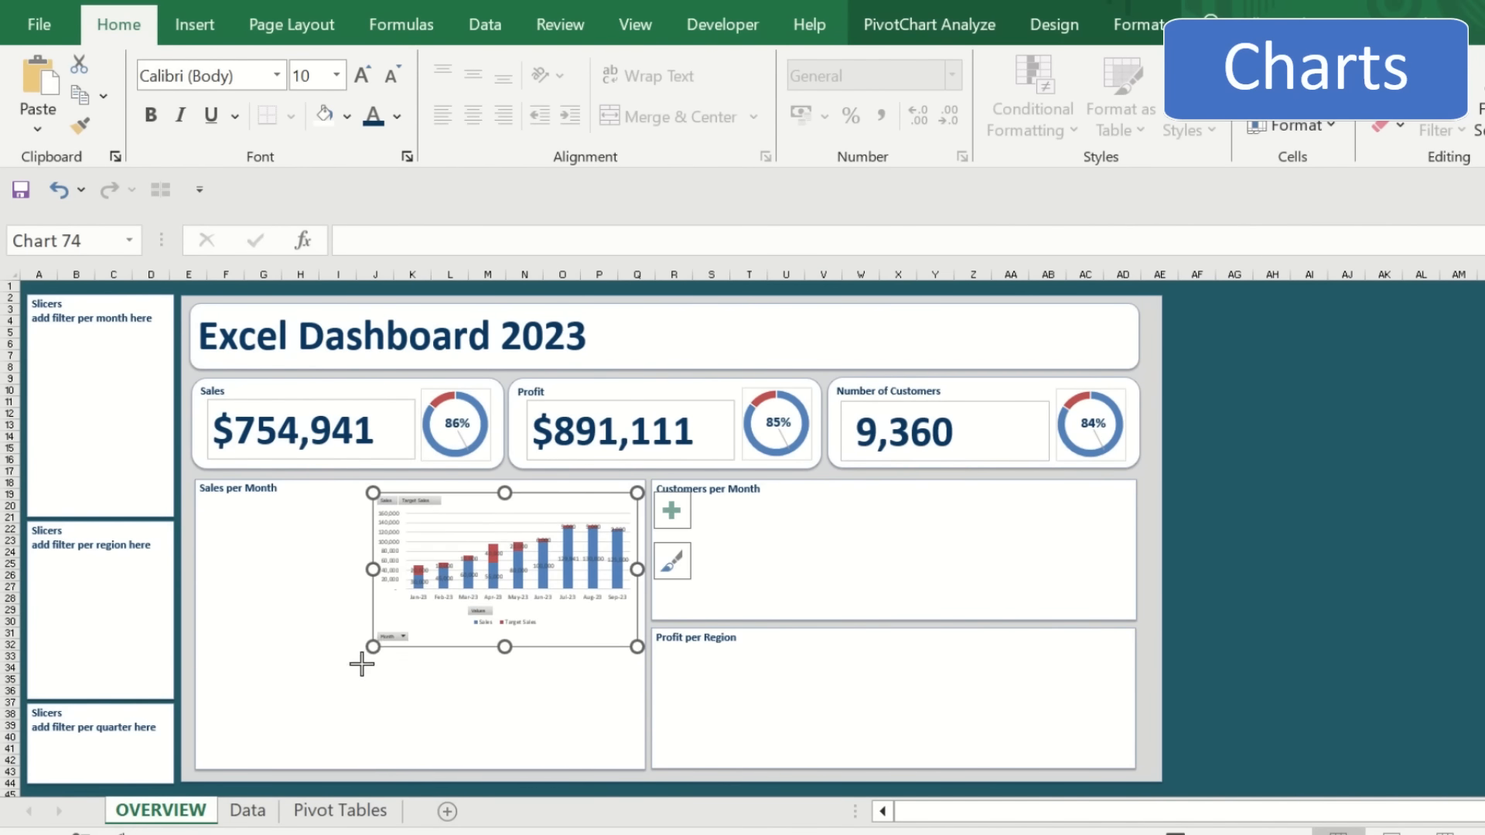
# - Resize the stacked column chart to fill the Sales per Month panel and the line chart to fill the Customers per Month panel
pyautogui.moveTo(354, 768); pyautogui.dragTo(133, 834)
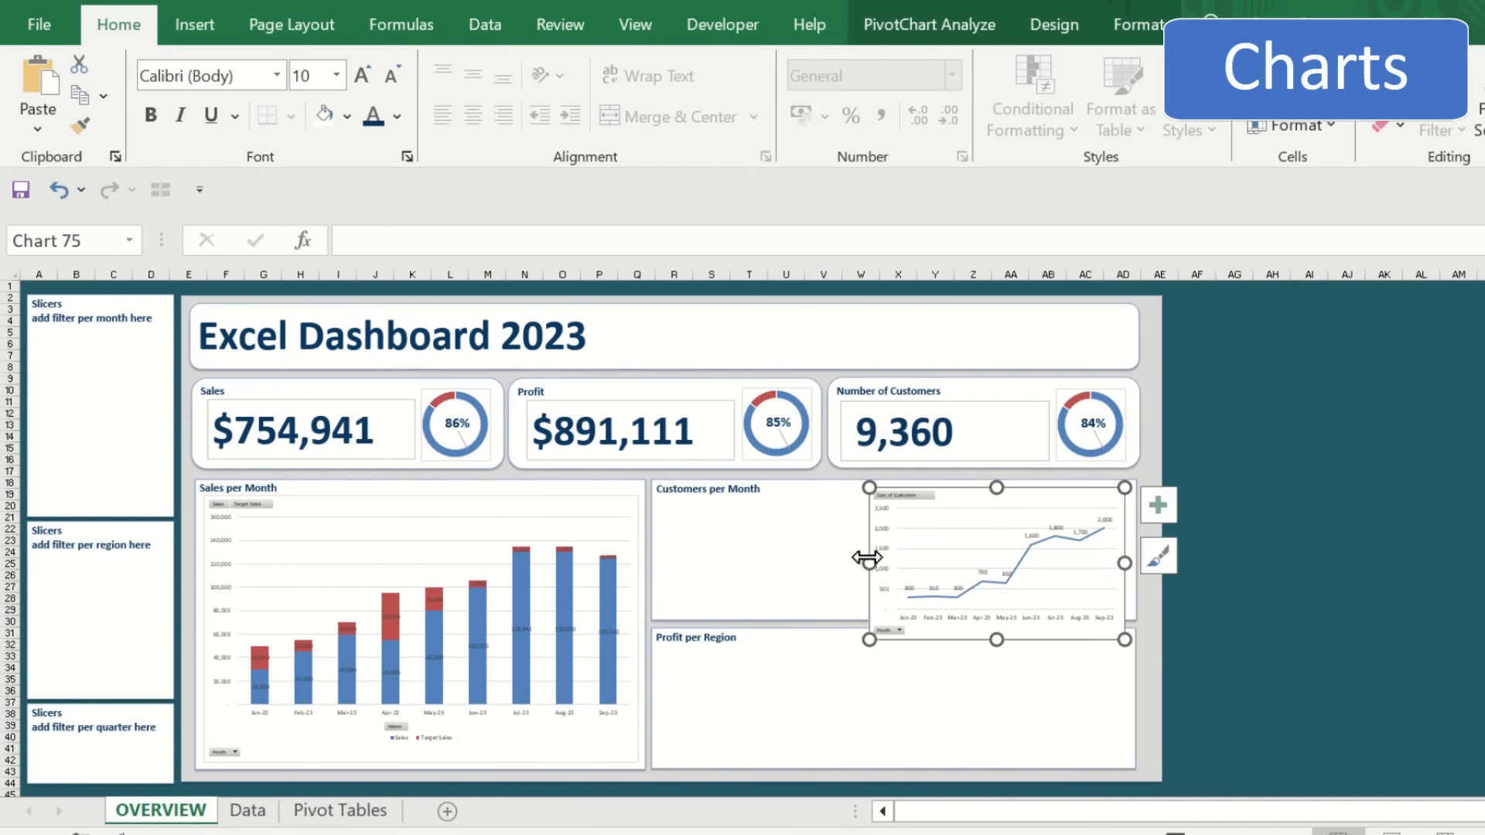
pyautogui.moveTo(869, 557); pyautogui.dragTo(655, 560)
pyautogui.moveTo(889, 633); pyautogui.dragTo(888, 606)
pyautogui.click(1230, 657)
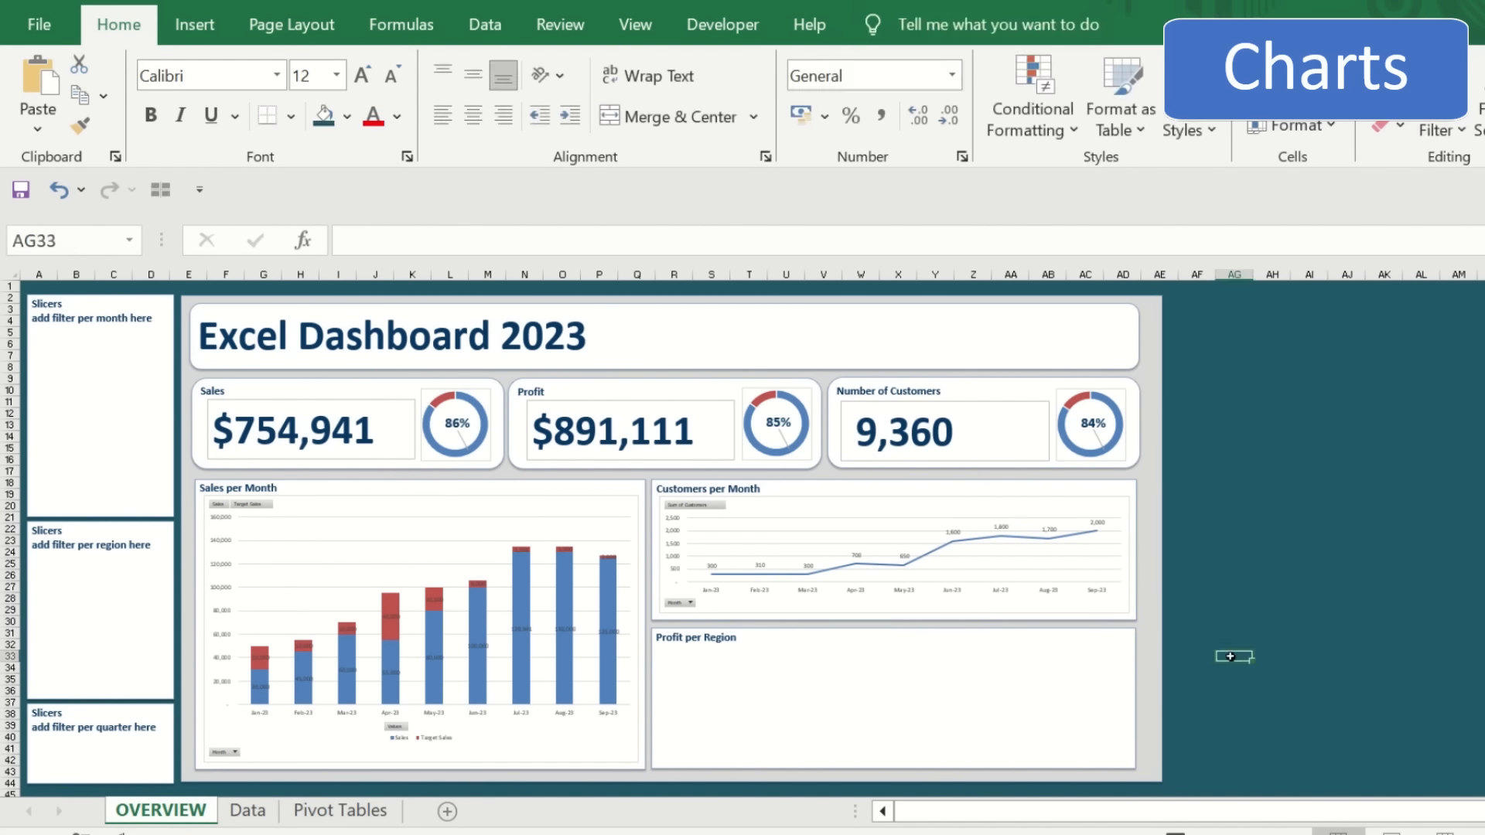
# - Resize the regional profit bar chart to fill the Profit per Region panel
pyautogui.moveTo(871, 722); pyautogui.dragTo(657, 727)
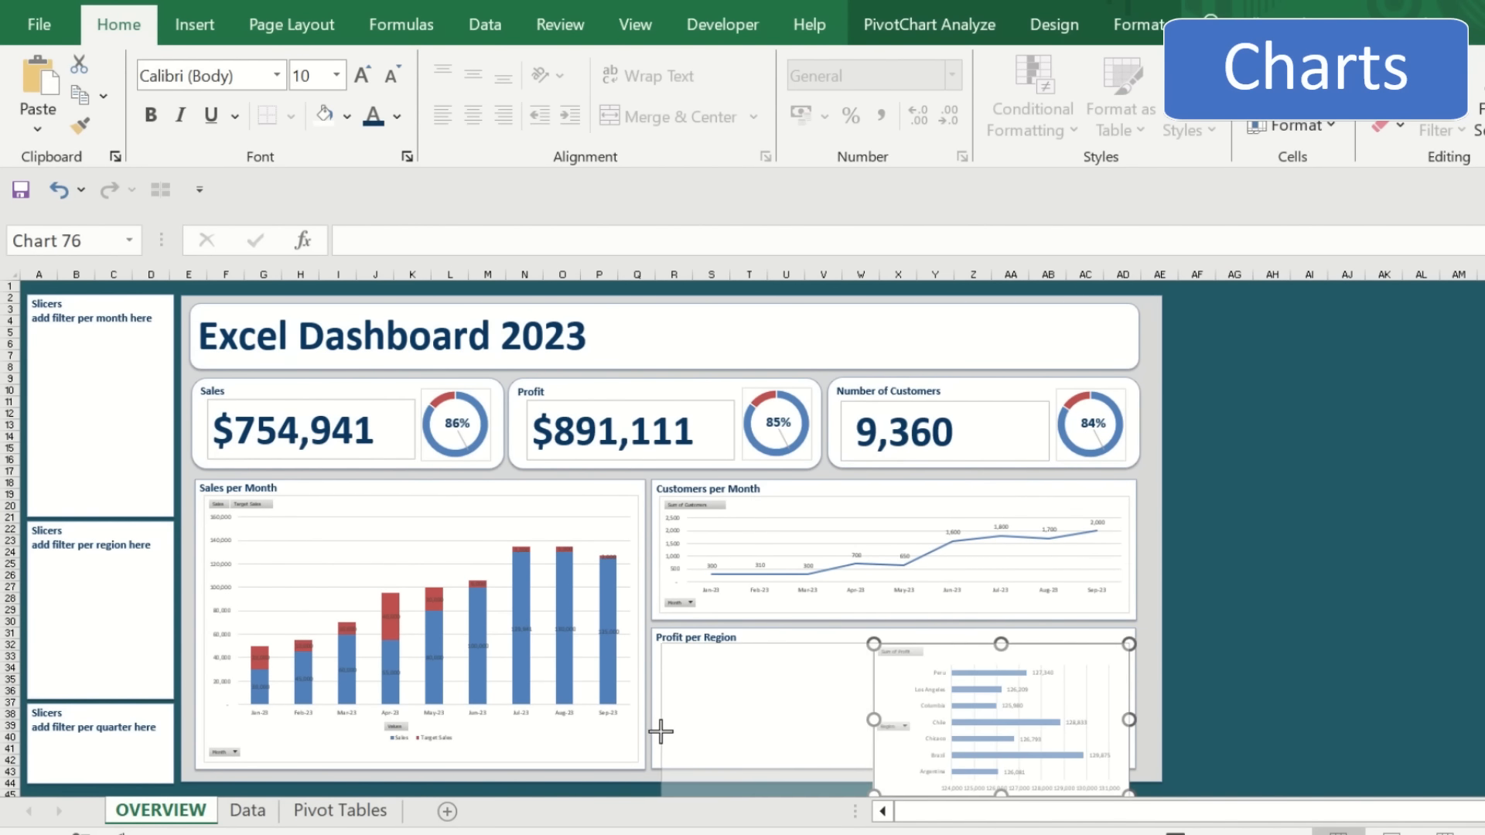
pyautogui.moveTo(895, 785); pyautogui.dragTo(895, 752)
pyautogui.click(1235, 703)
pyautogui.hotkey('ctrl', 'Up')
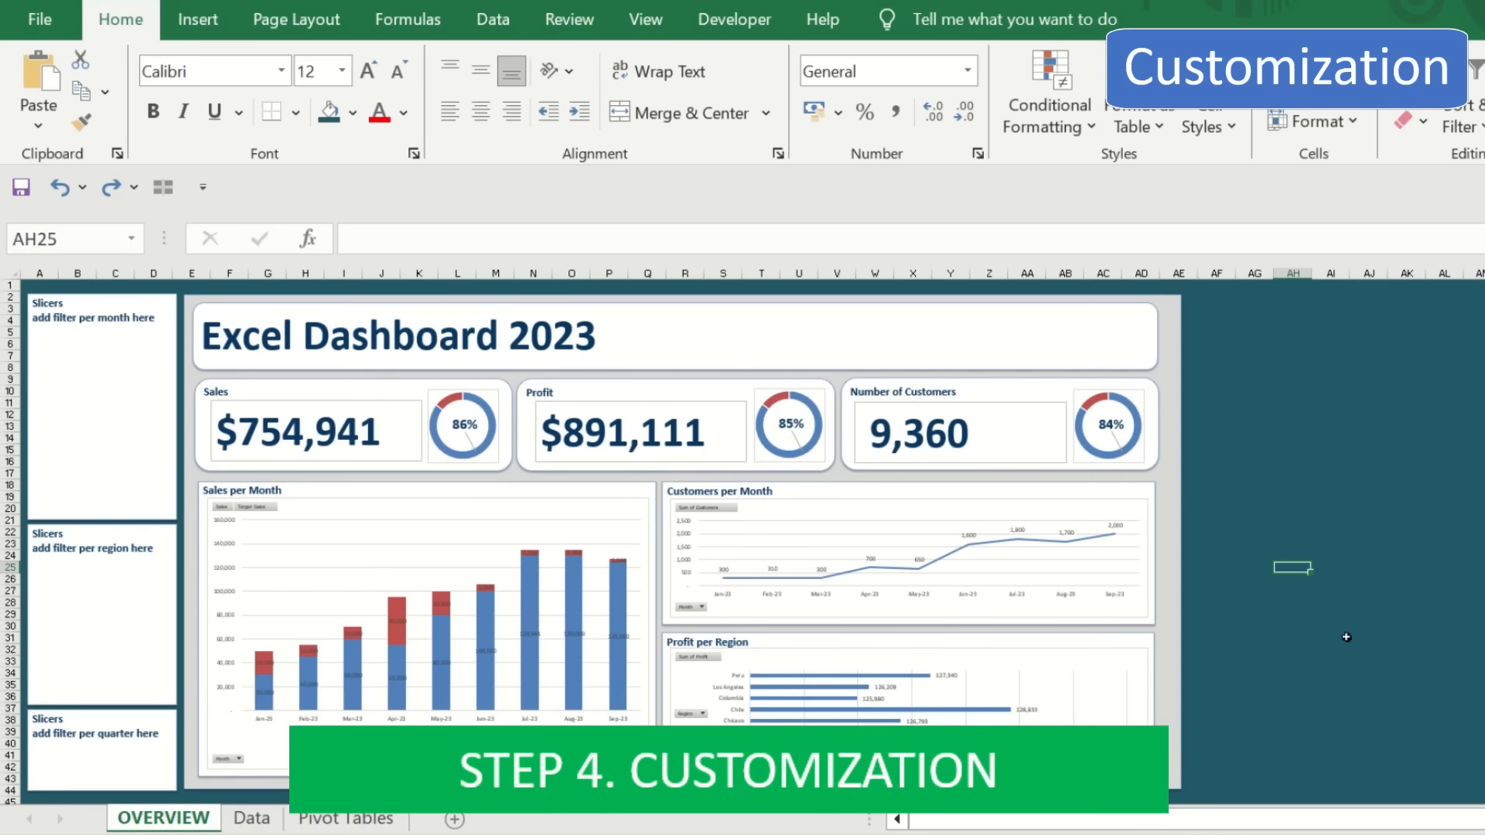
# - Select all objects on the OVERVIEW sheet and remove their shape outlines
pyautogui.click(456, 747)
pyautogui.hotkey('ctrl', 'a')
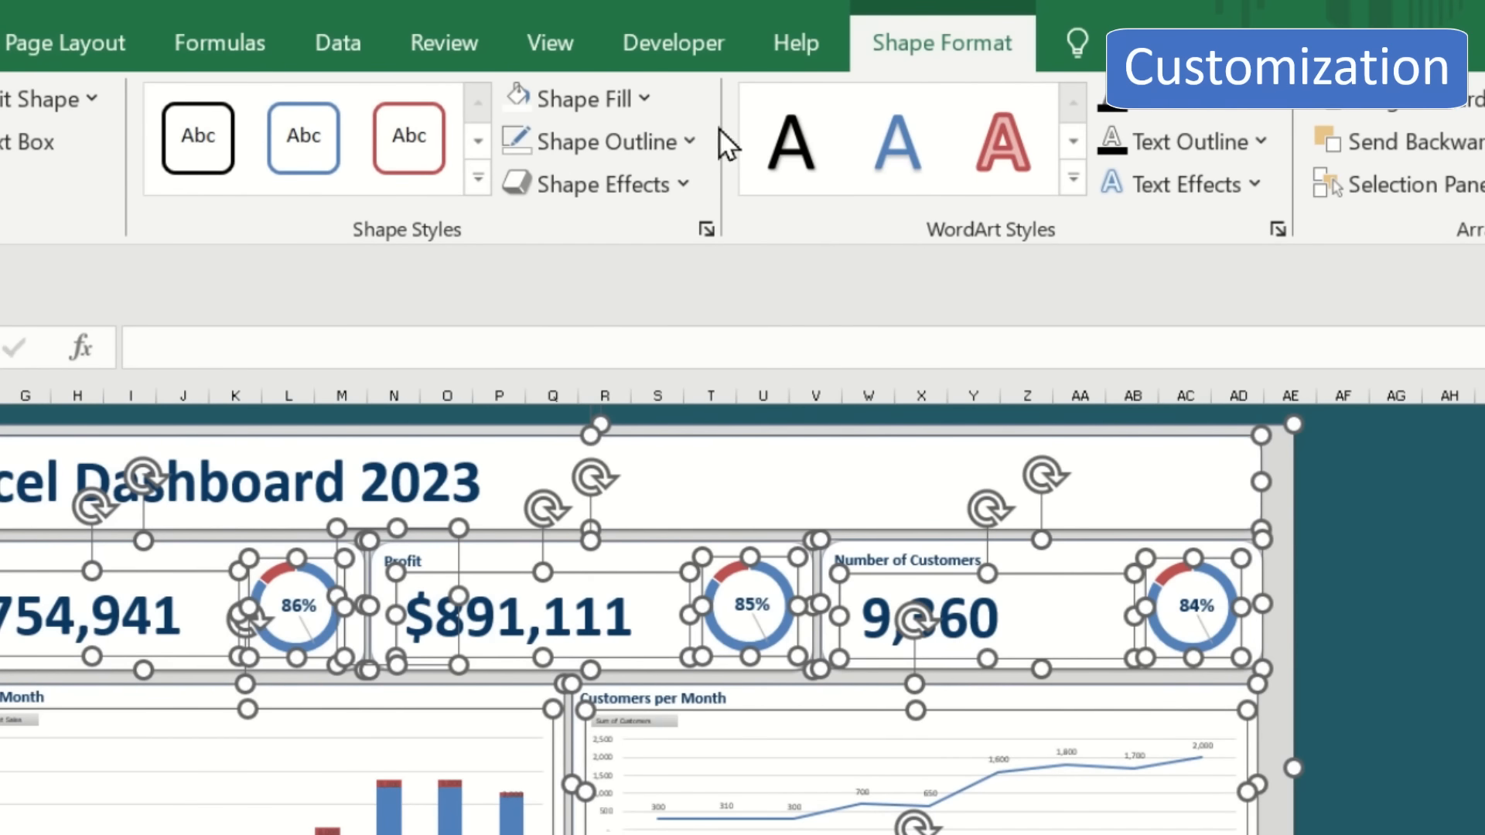
pyautogui.click(688, 141)
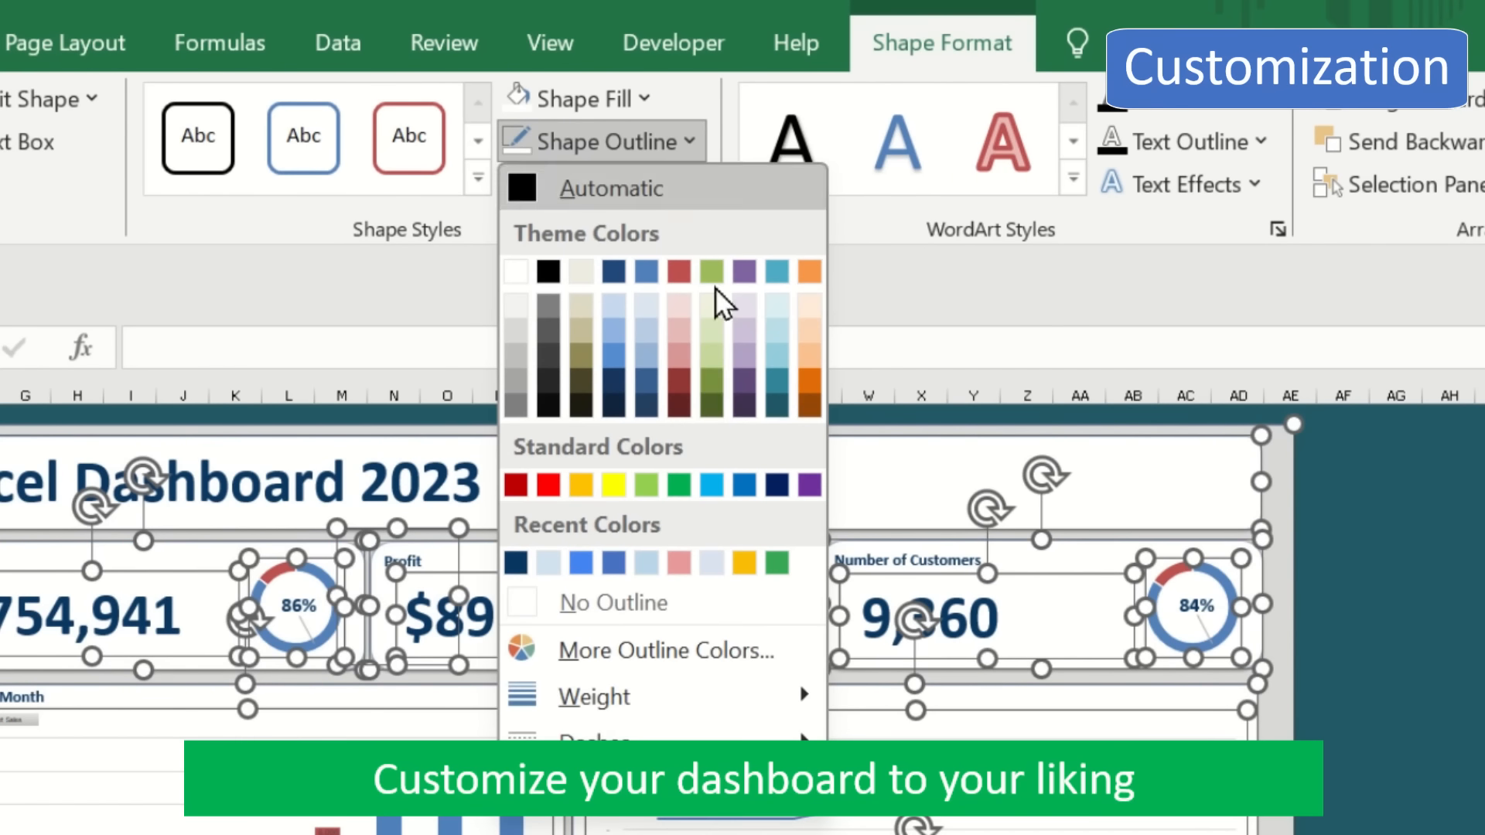
pyautogui.click(736, 610)
pyautogui.click(1386, 789)
# - Recolor the Sales doughnut with dark blue for the completion slice and light grey for the incompletion slice
pyautogui.click(338, 603)
pyautogui.click(338, 603)
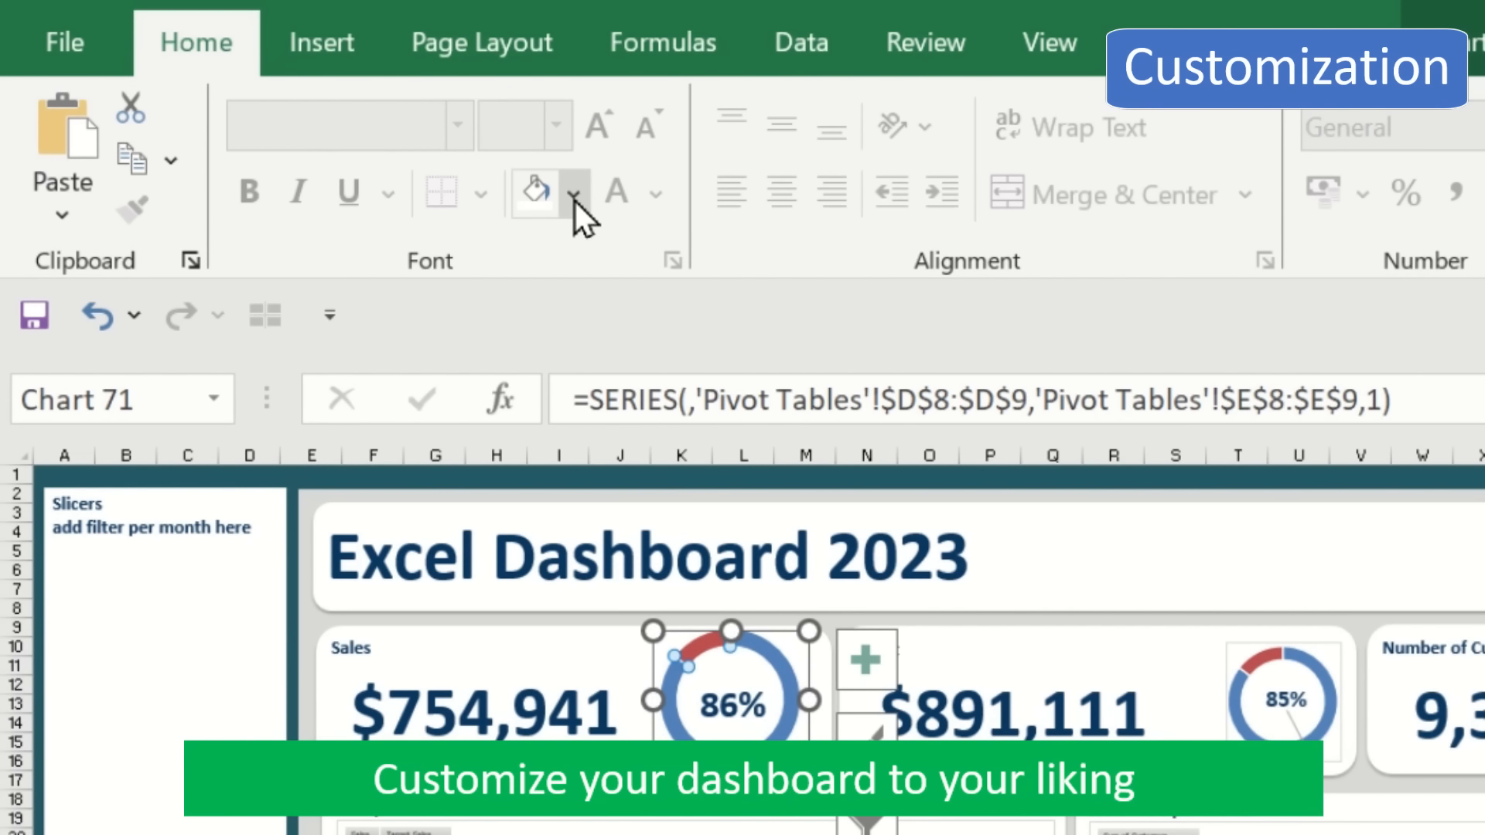
pyautogui.click(573, 194)
pyautogui.click(532, 686)
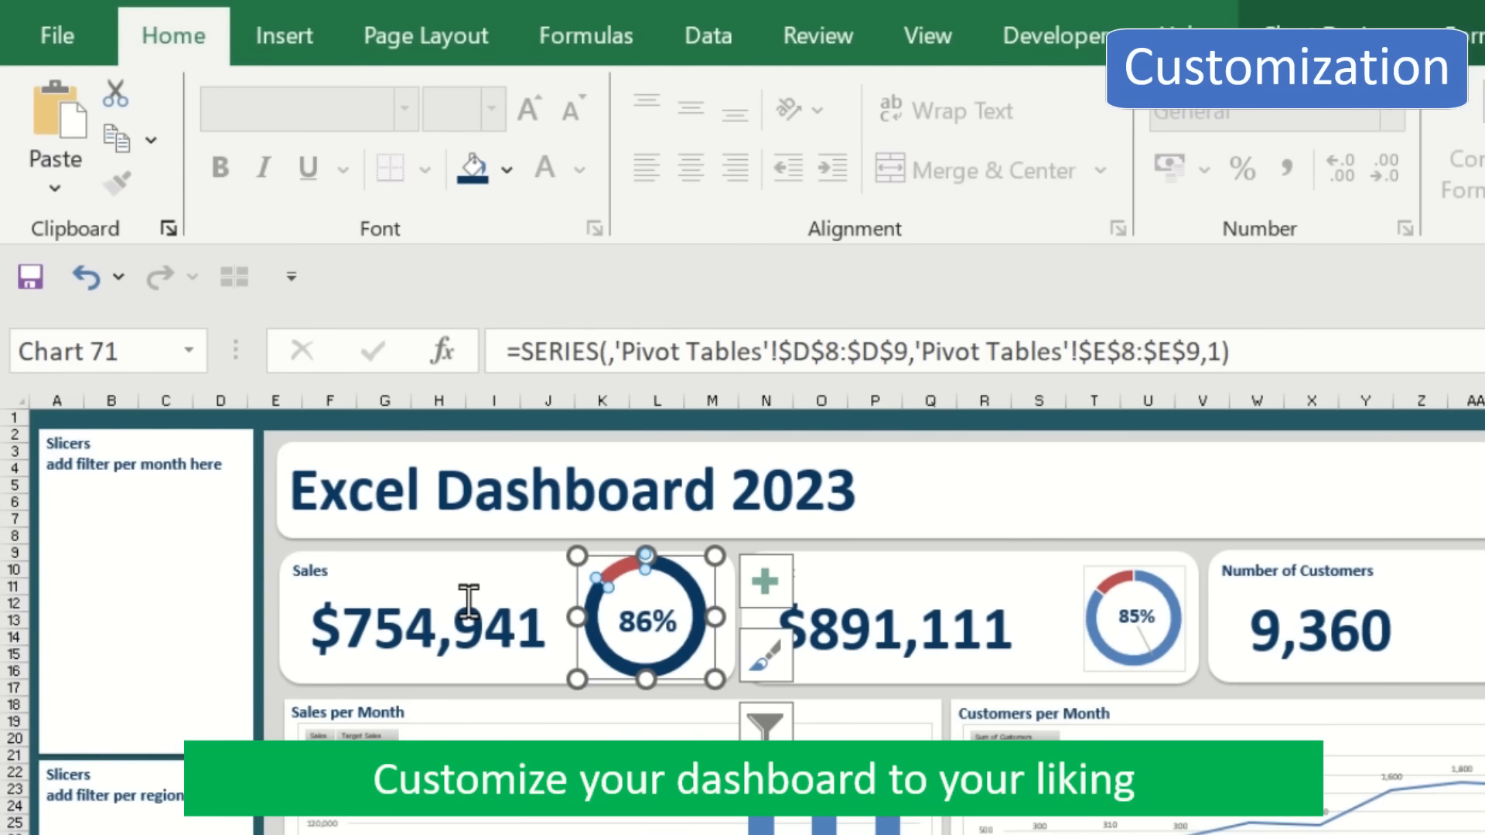
pyautogui.click(507, 168)
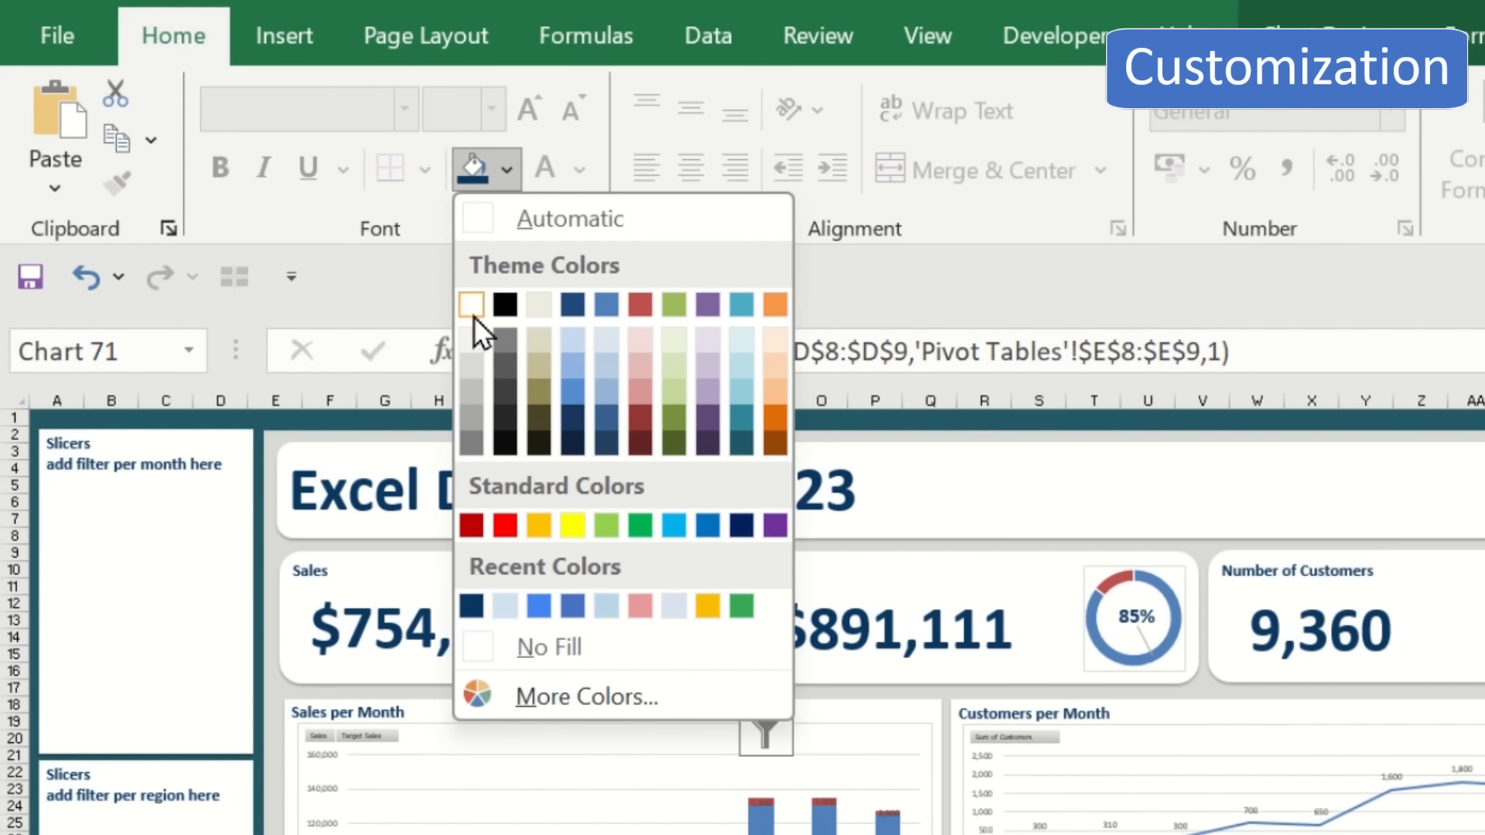
pyautogui.click(472, 358)
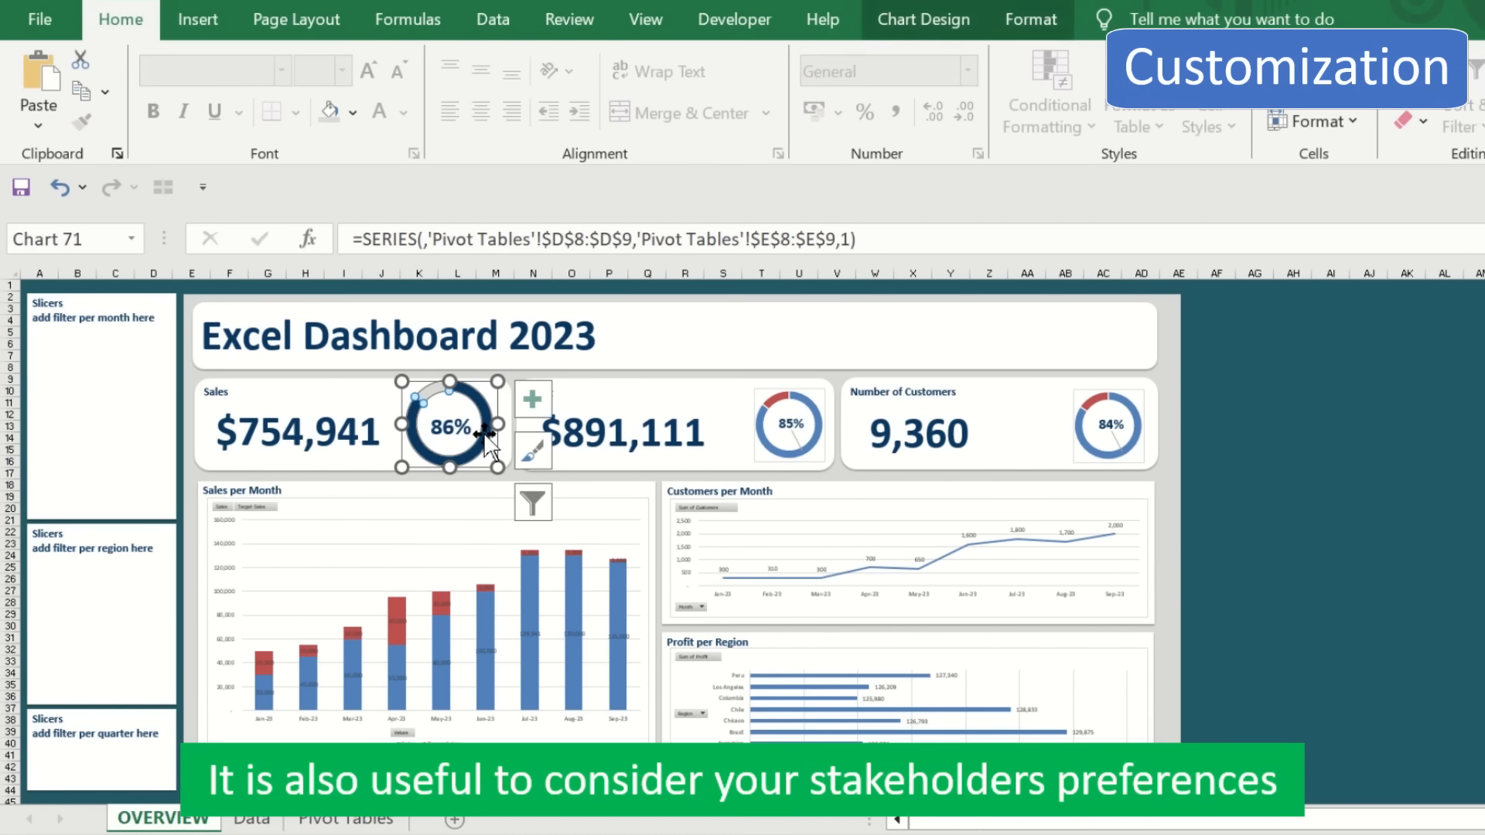
# - Set the doughnut hole size of the Sales completion chart to 60%
pyautogui.rightClick(486, 437)
pyautogui.click(580, 692)
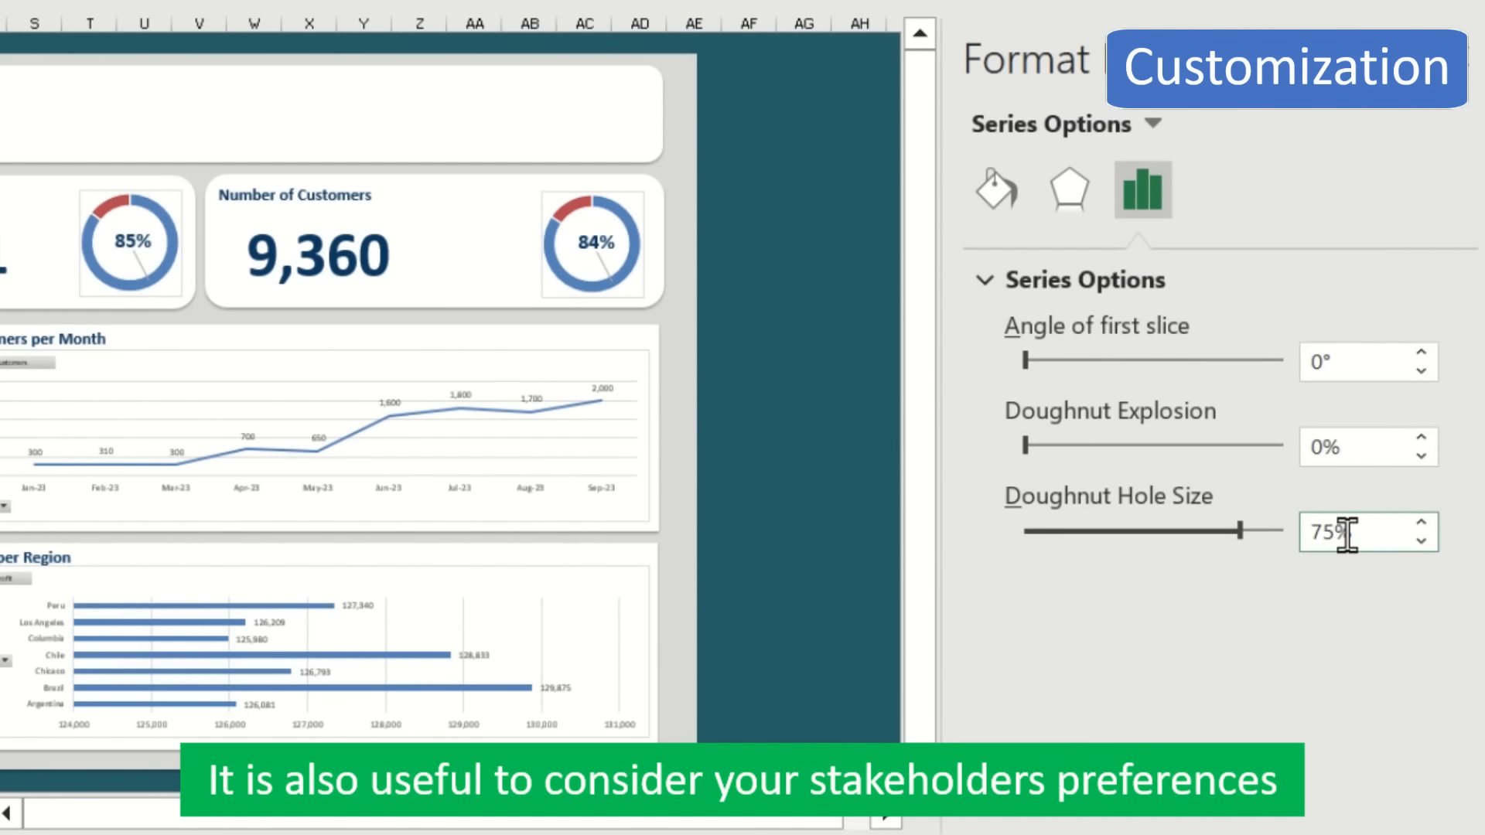
pyautogui.click(1347, 534)
pyautogui.hotkey('shift', 'Left')
pyautogui.hotkey('shift', 'Left')
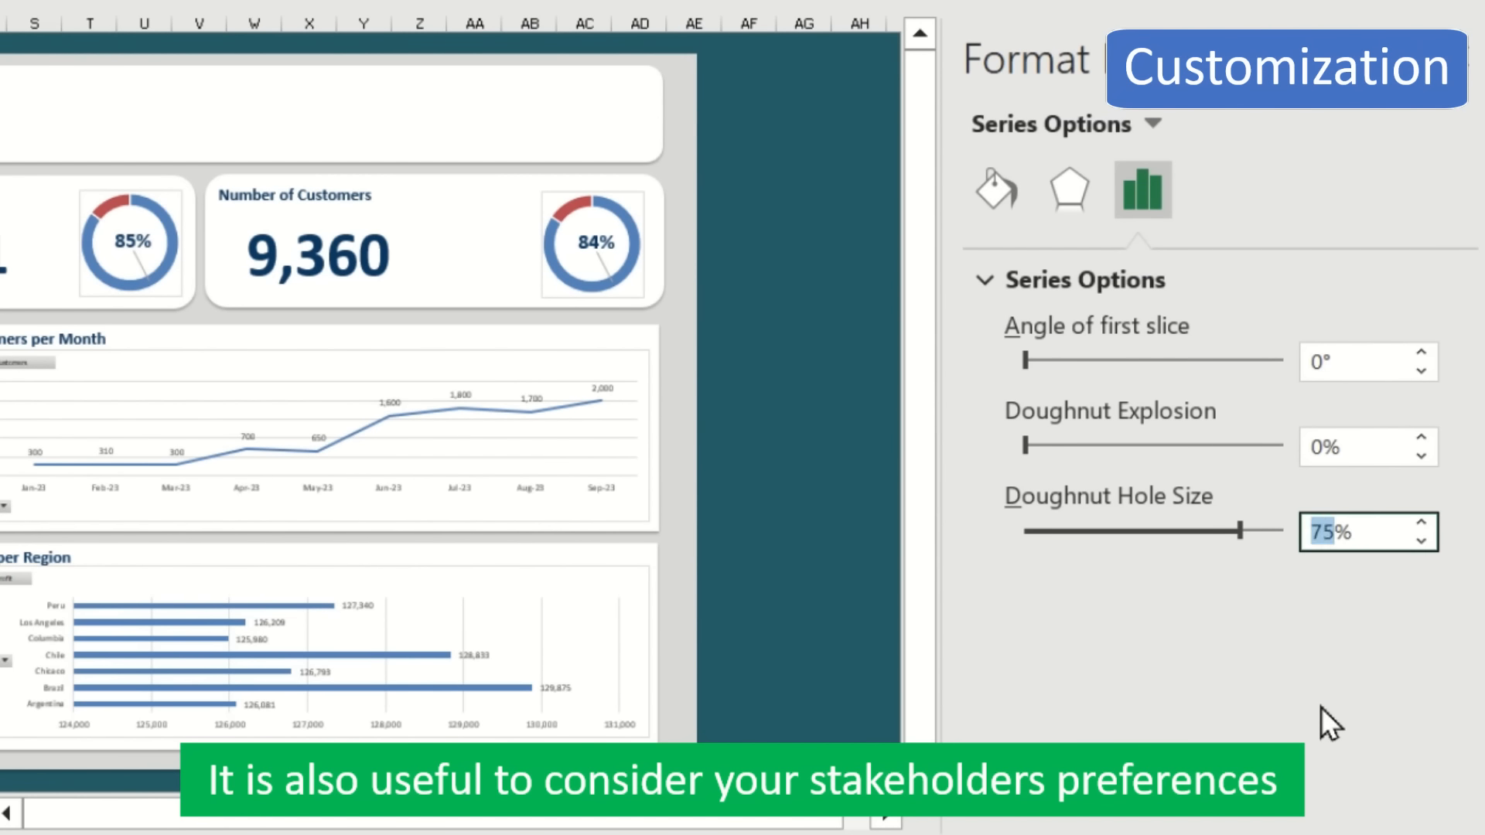
pyautogui.write('60')
pyautogui.press('Return')
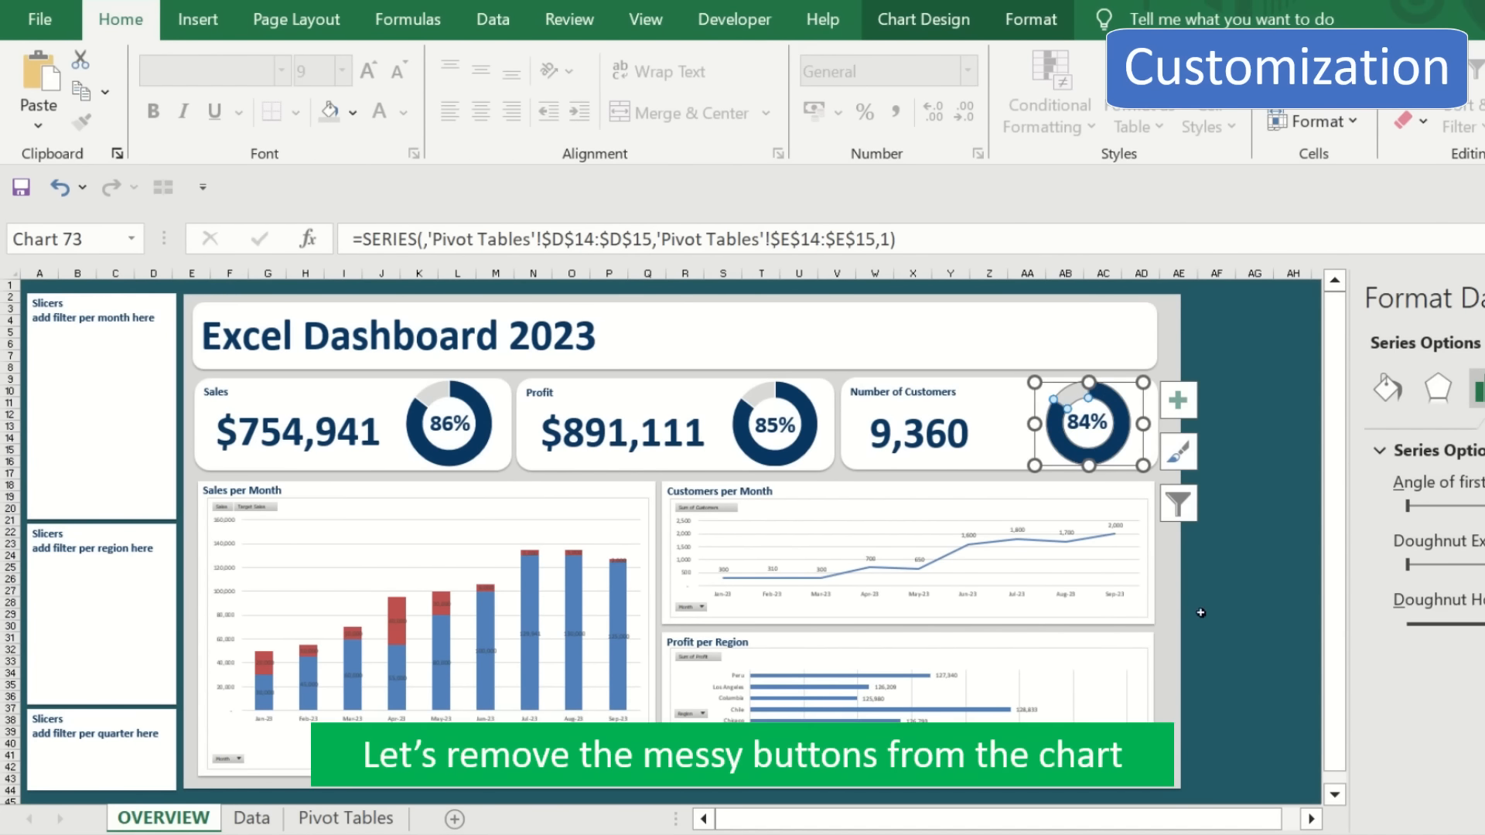
pyautogui.click(1271, 591)
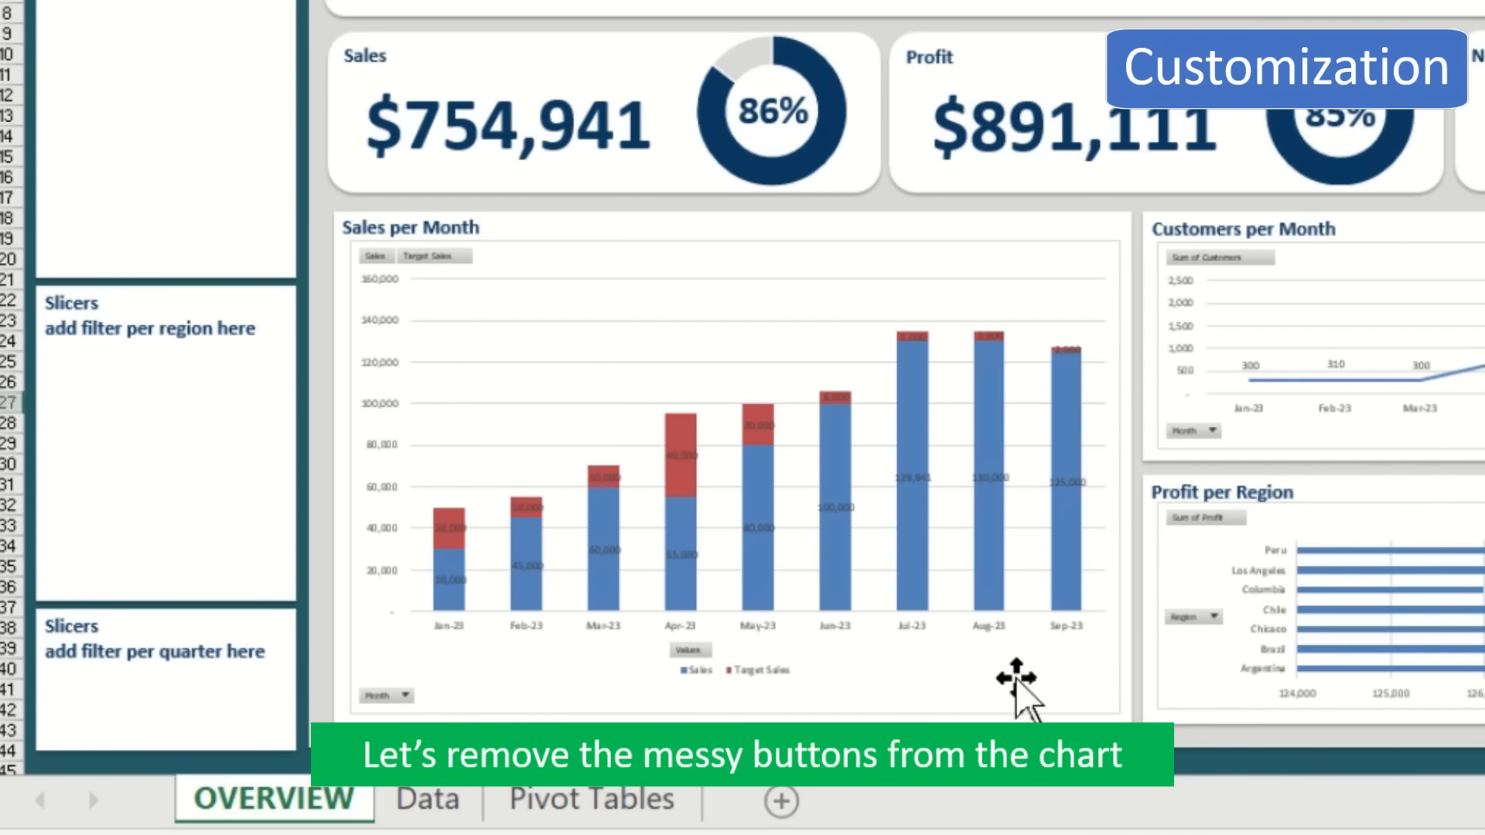
# - Hide all field buttons on the Sales per Month column chart
pyautogui.click(589, 753)
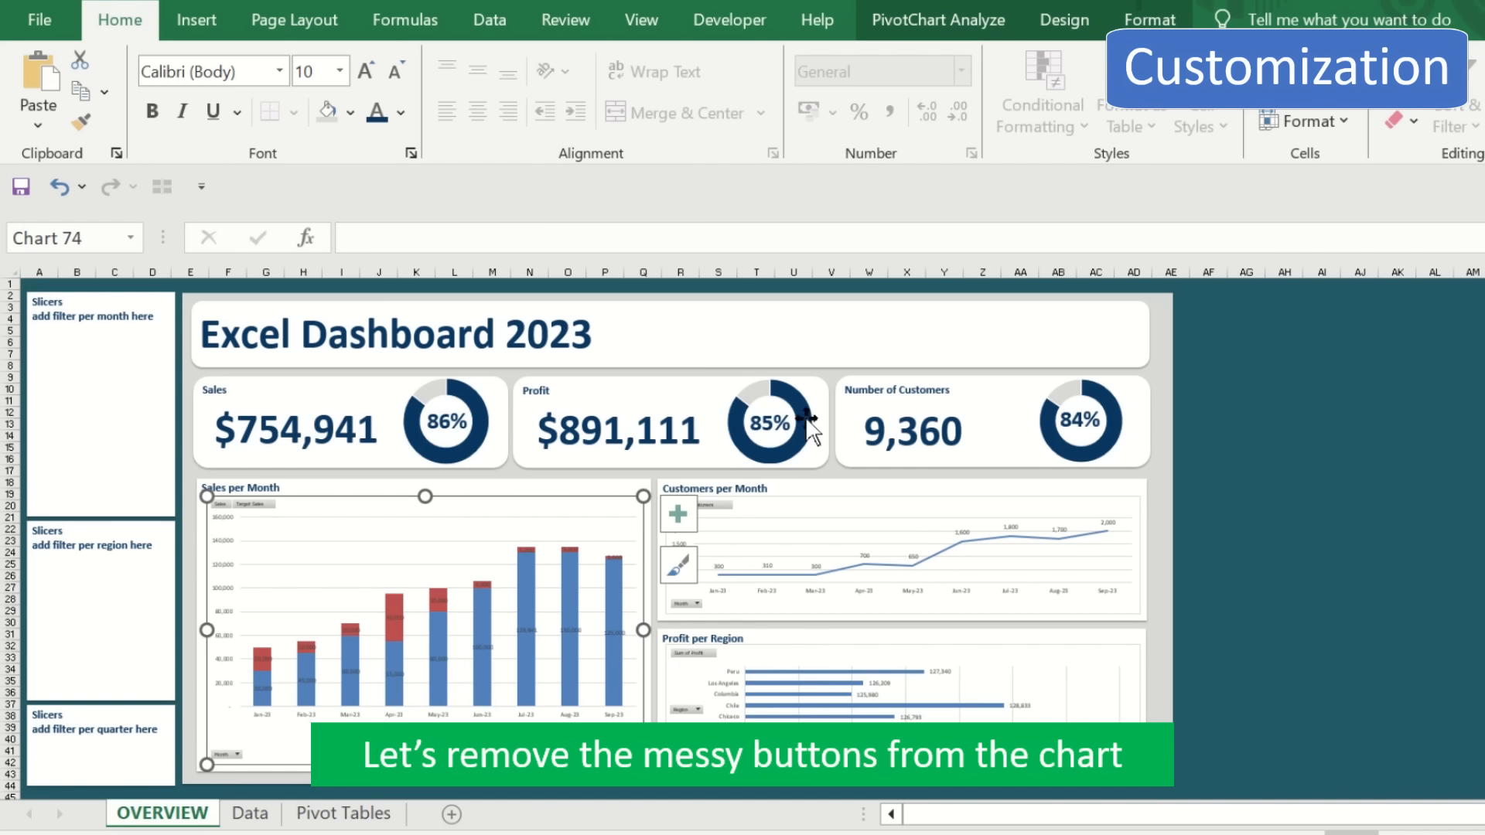
pyautogui.click(938, 19)
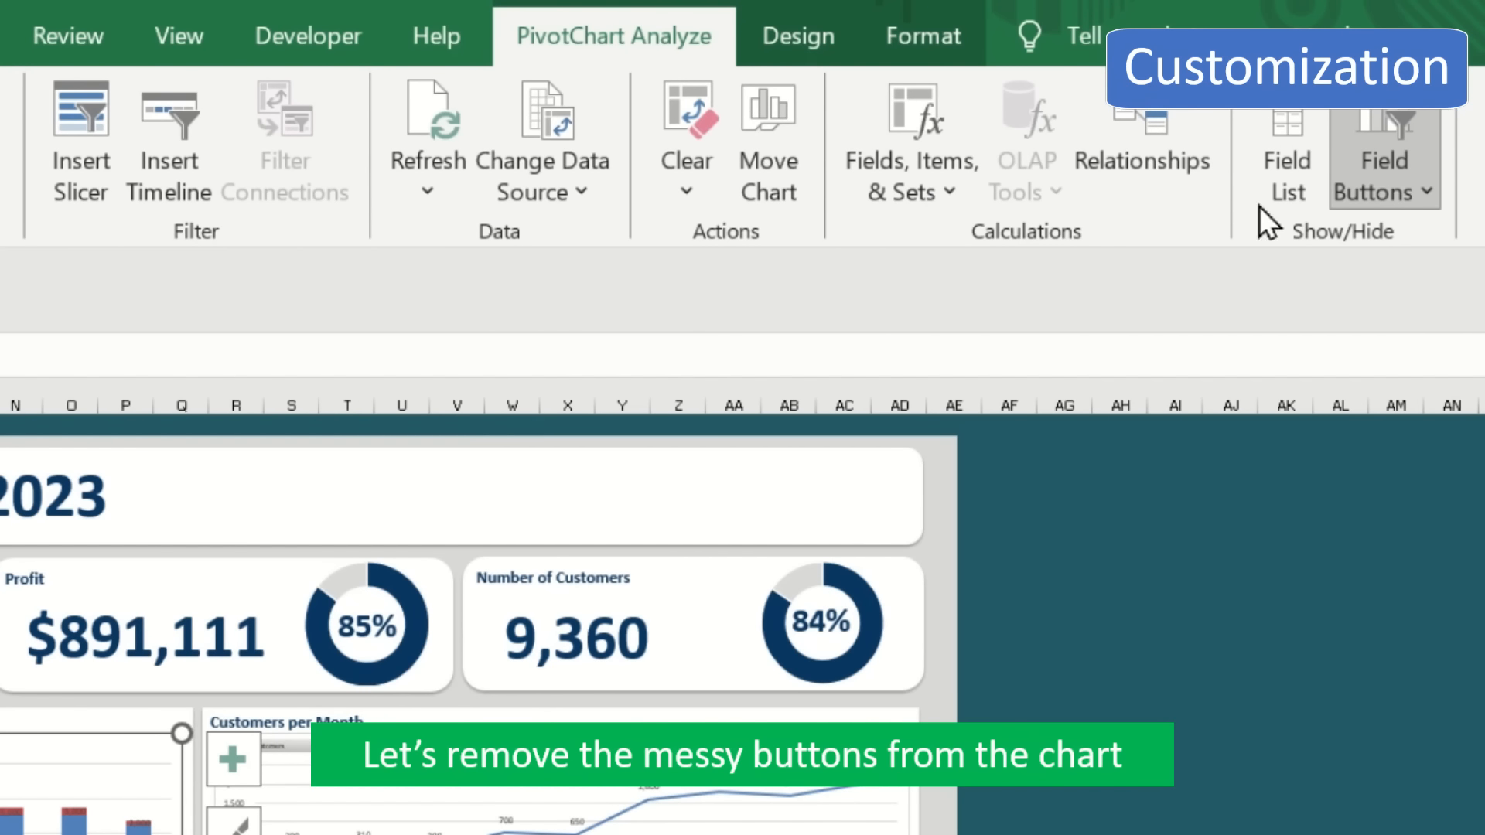
pyautogui.click(1423, 198)
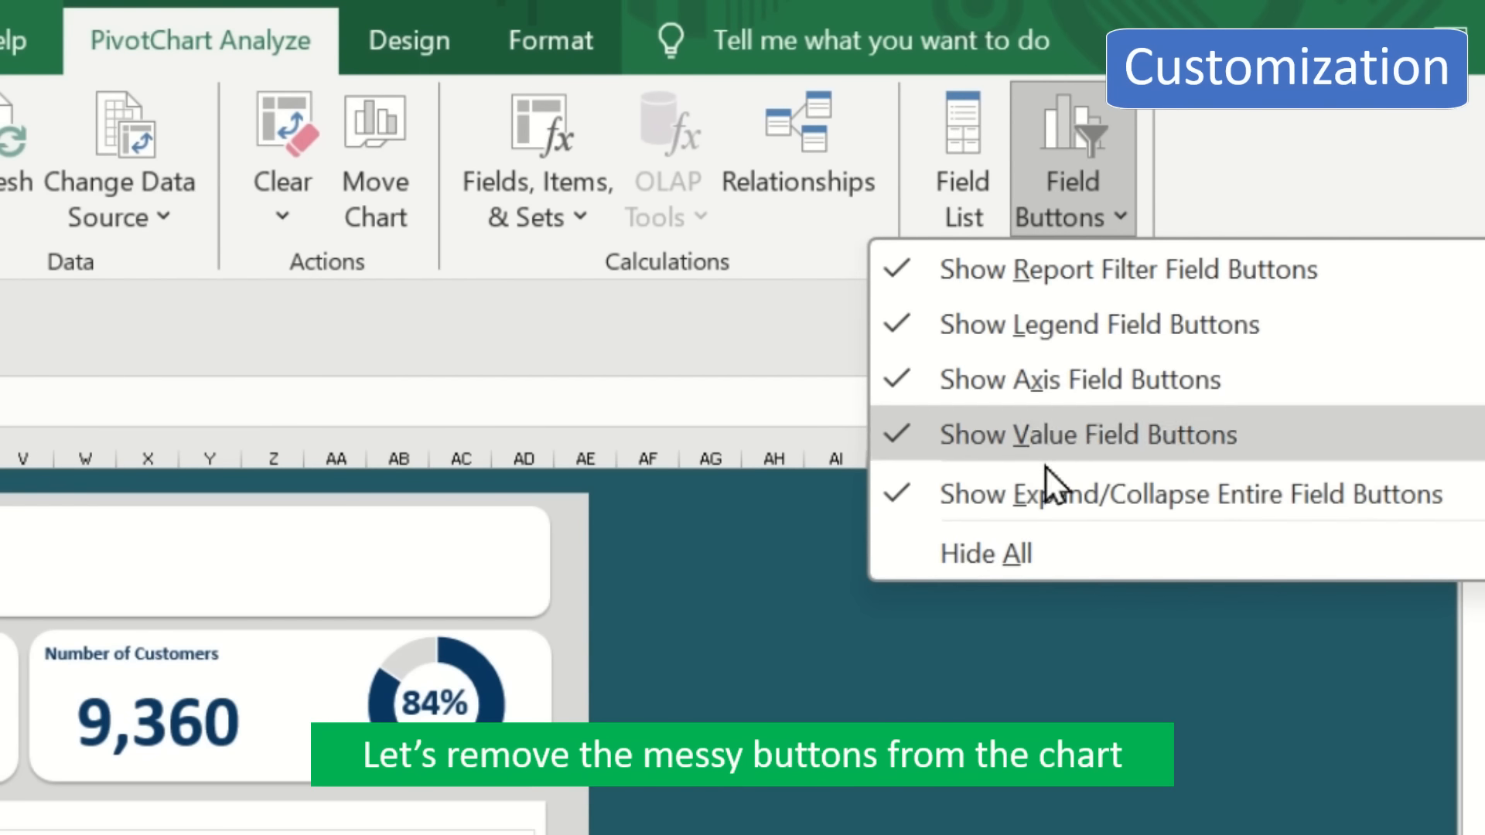
pyautogui.click(1082, 569)
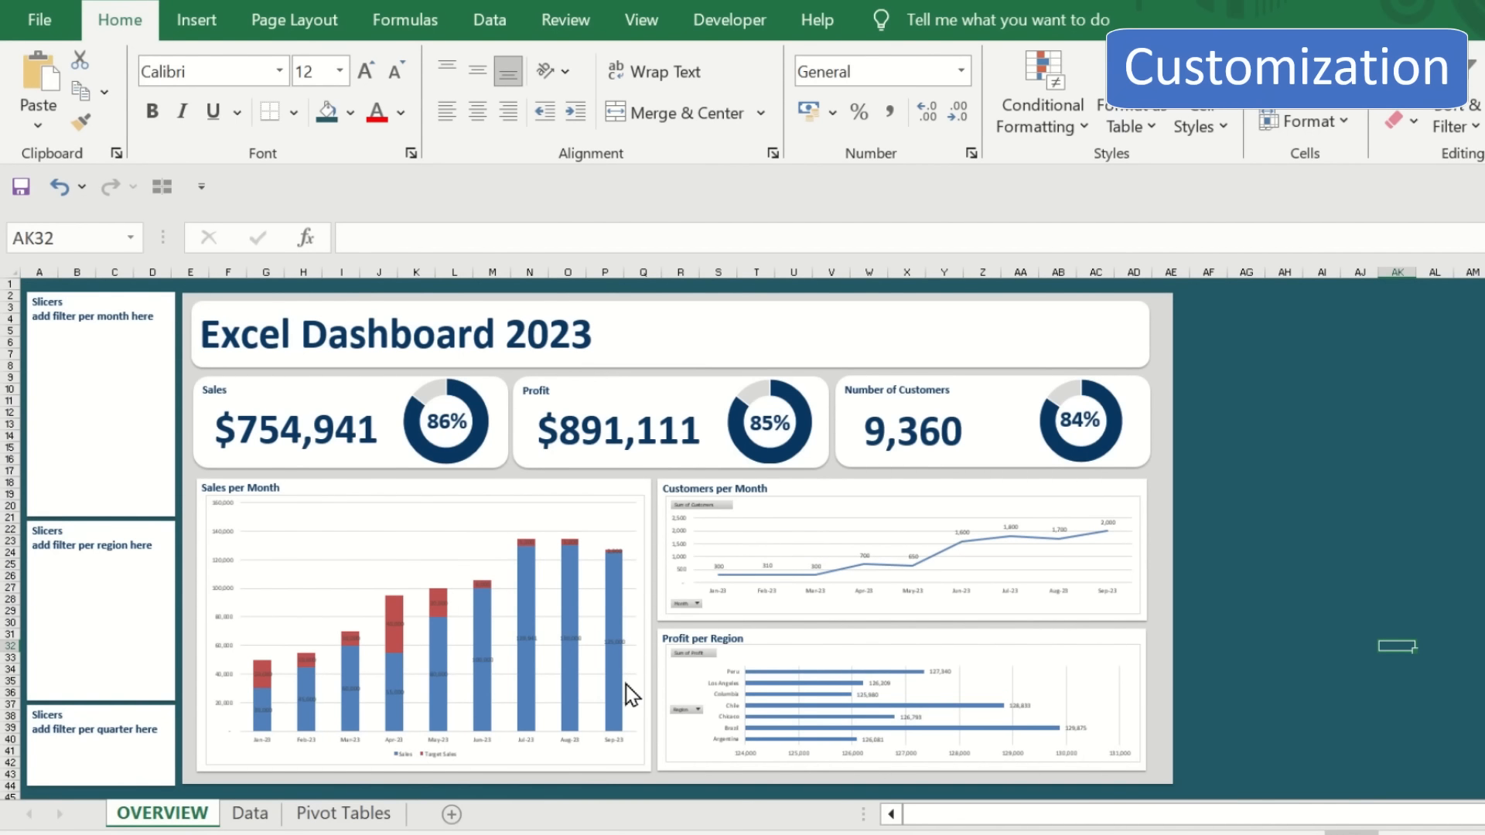
# - Recolor the Sales per Month columns with dark blue for the Sales series and light grey for the Target Sales series
pyautogui.click(946, 619)
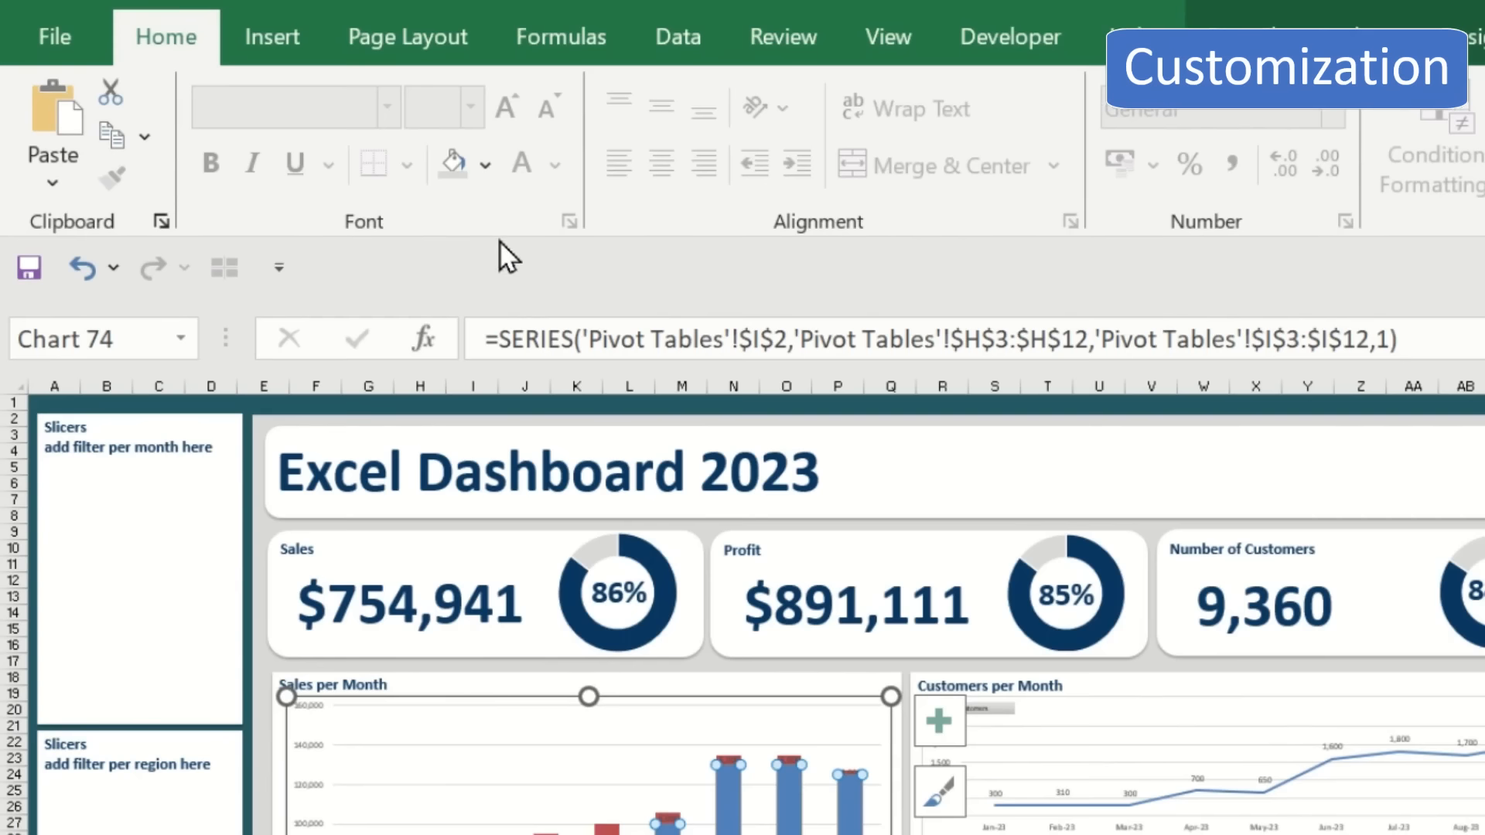
pyautogui.click(485, 164)
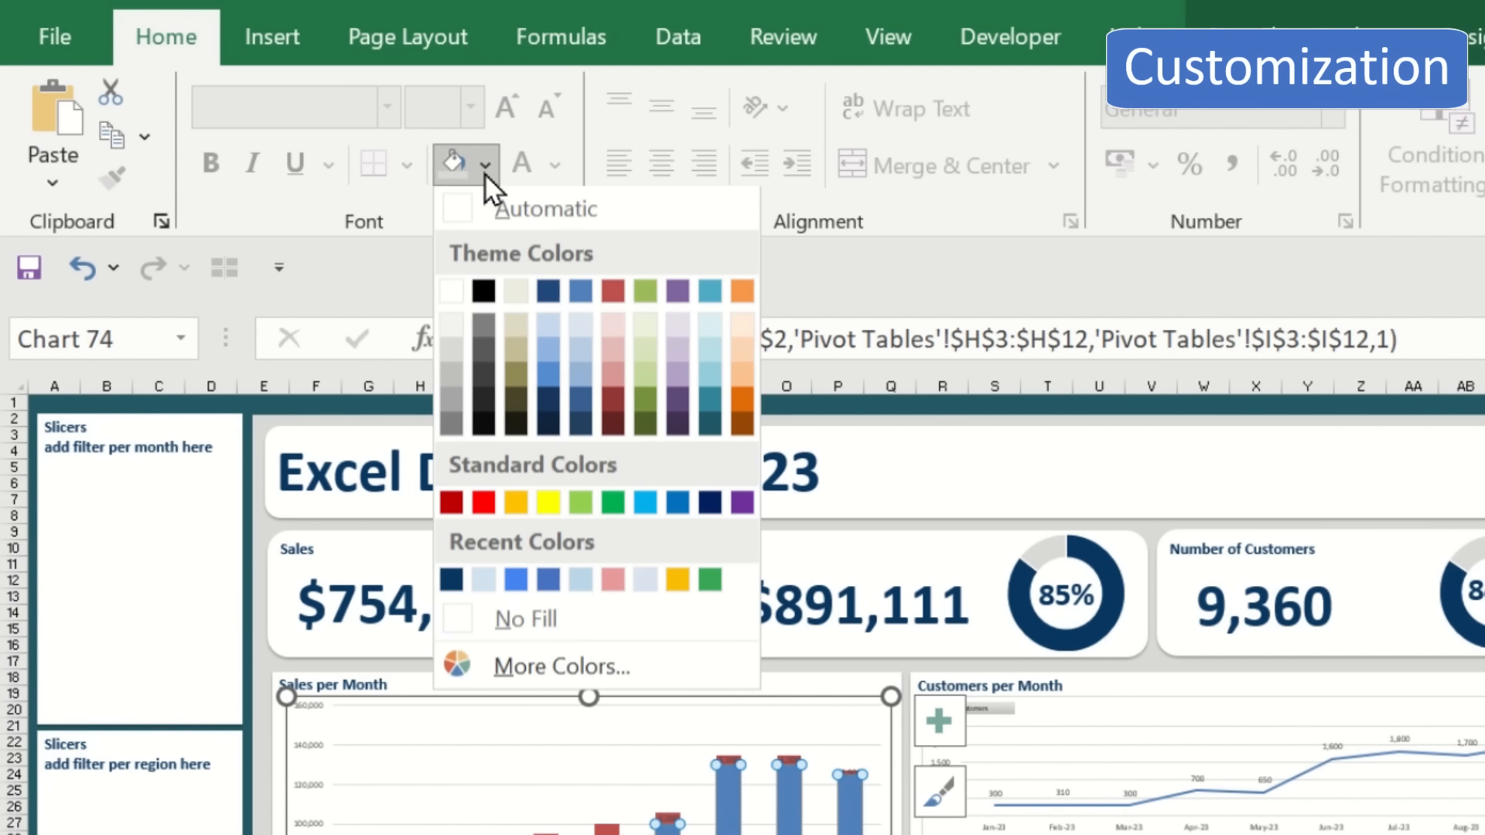
pyautogui.click(452, 581)
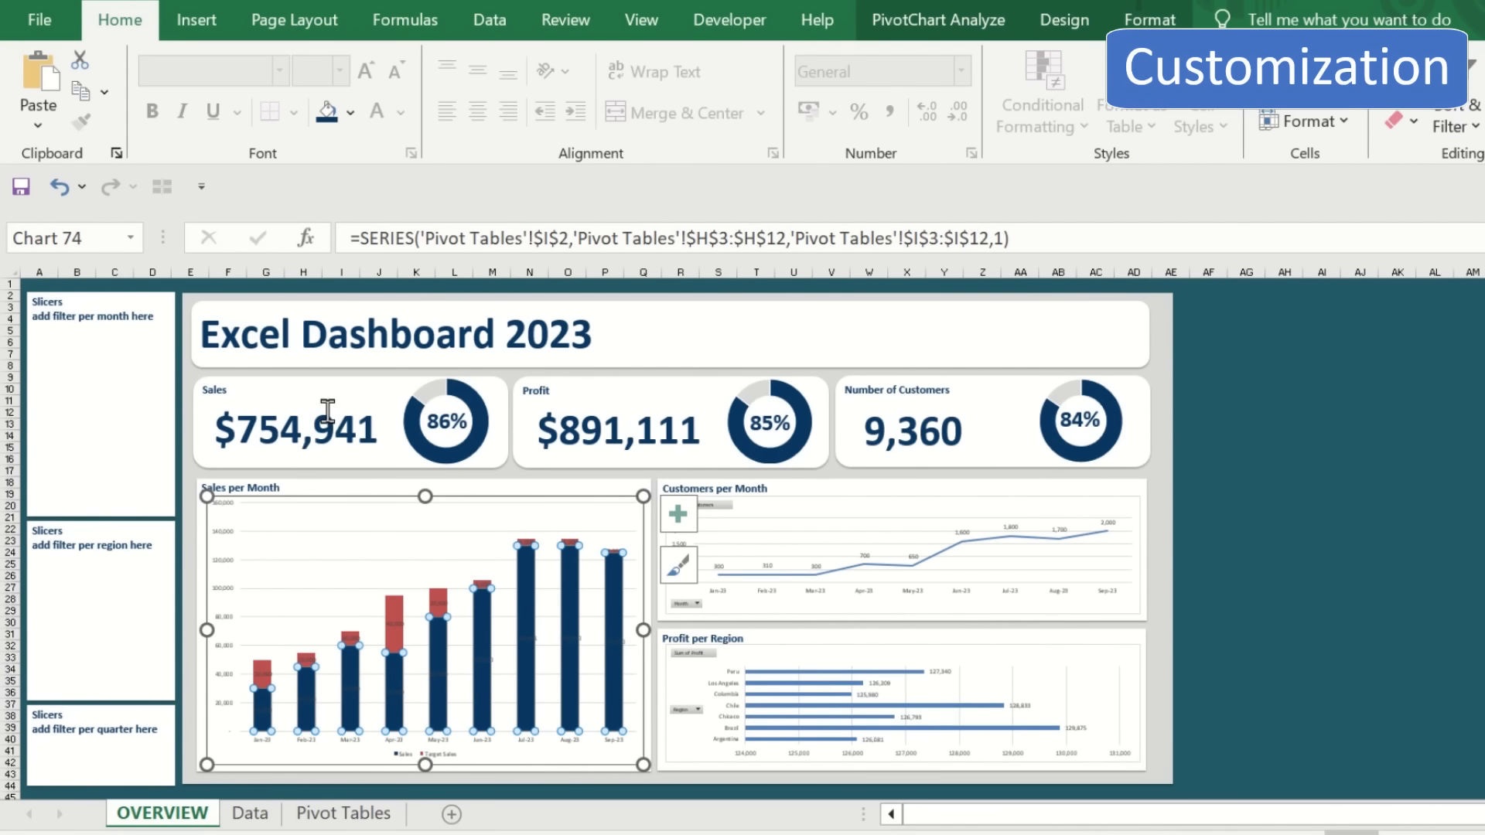
pyautogui.click(396, 607)
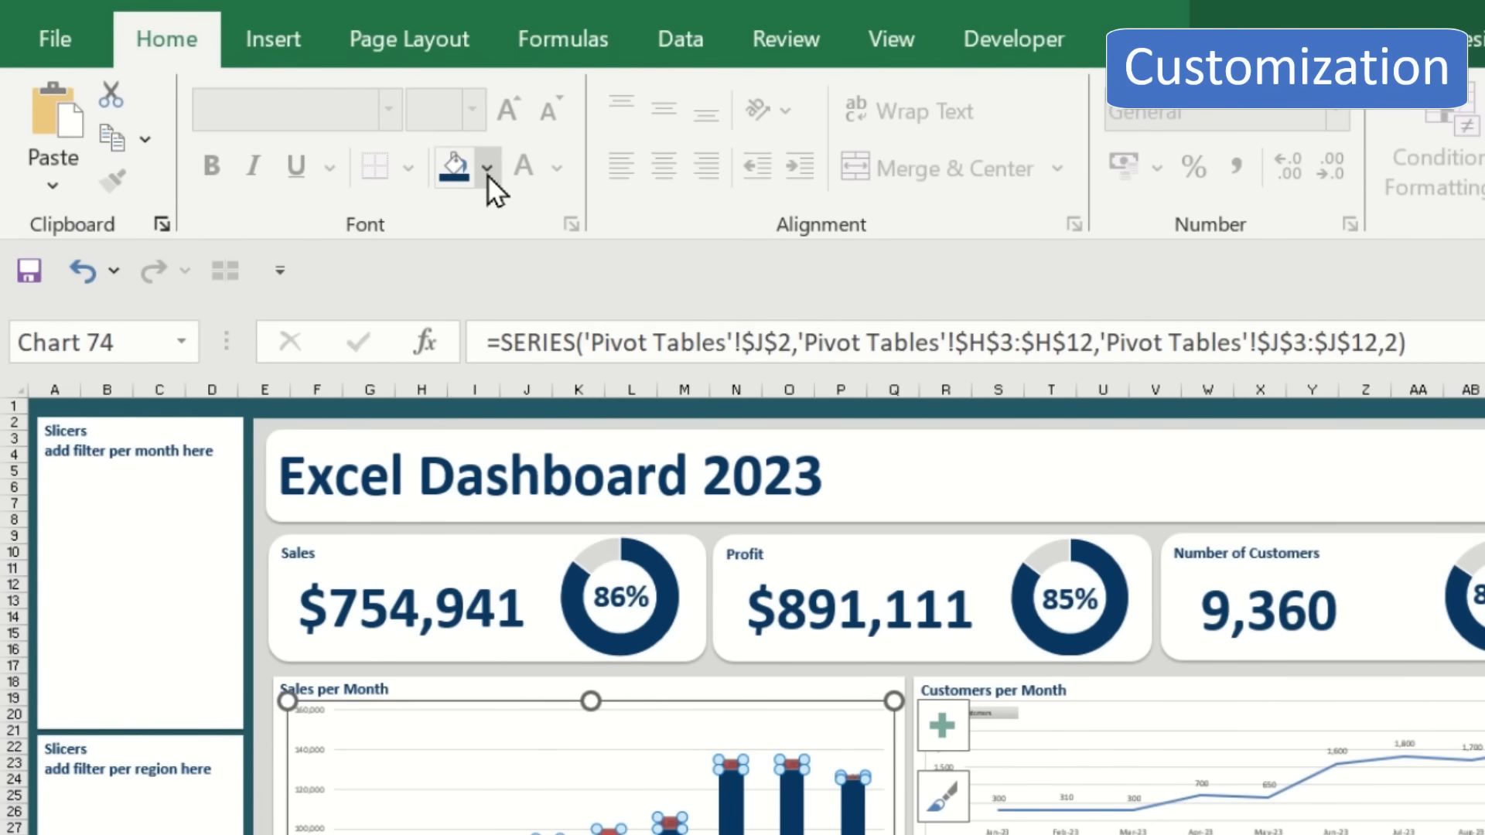
pyautogui.click(487, 167)
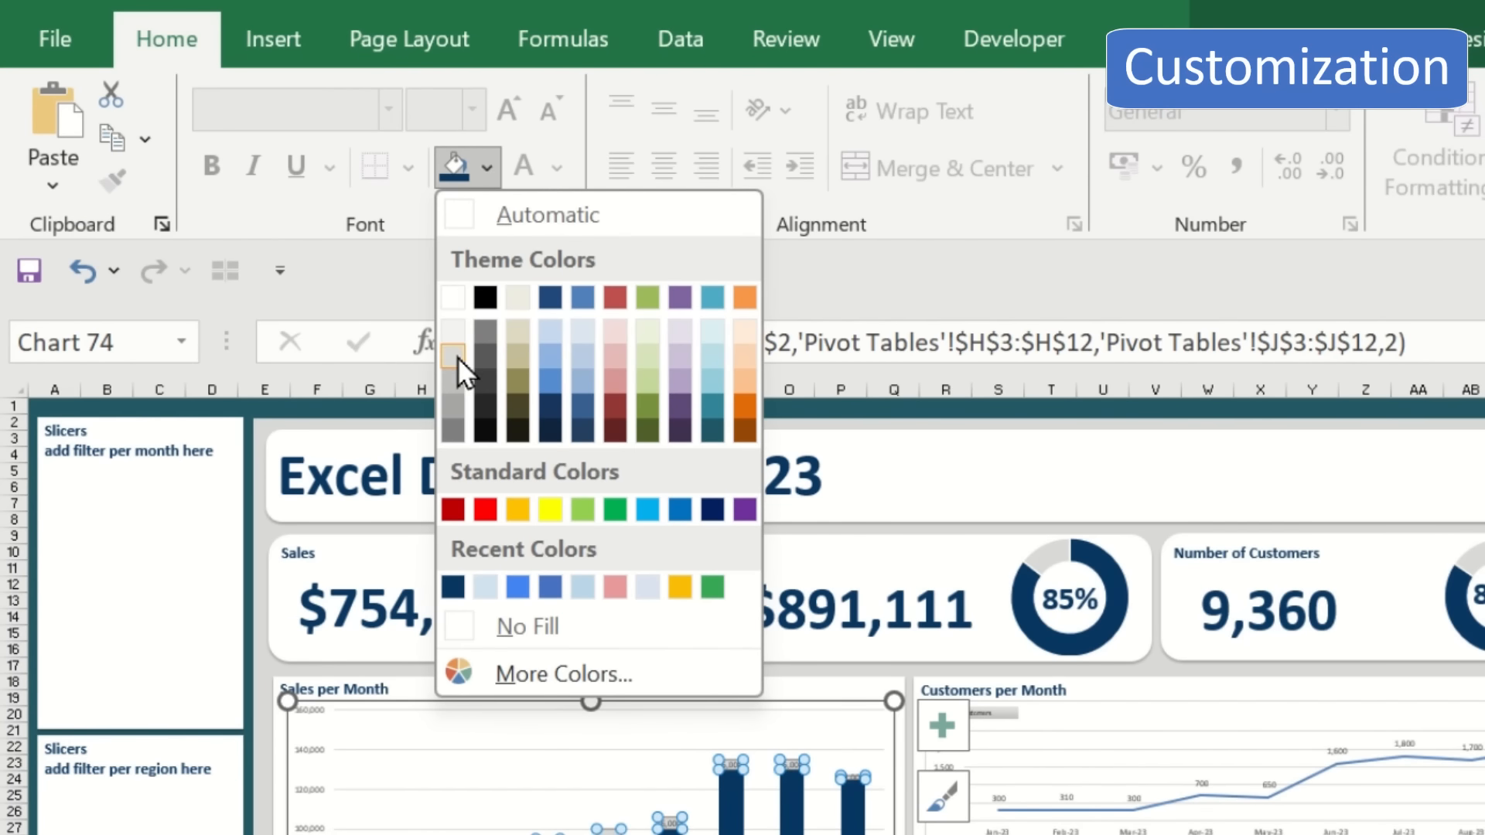
pyautogui.click(457, 356)
# - Set the gap width of the Sales per Month columns to 30%
pyautogui.rightClick(746, 672)
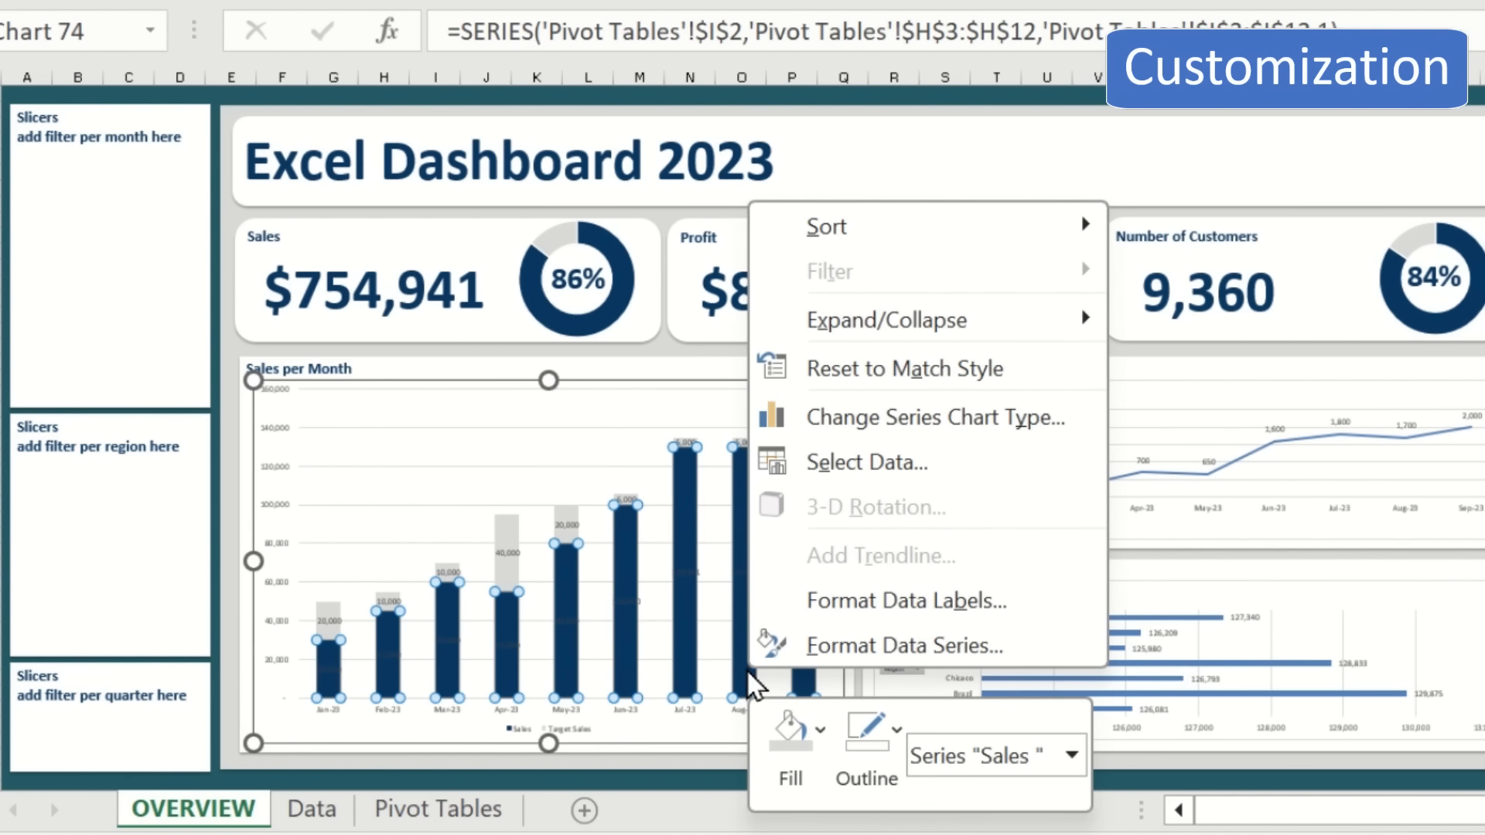
pyautogui.click(863, 643)
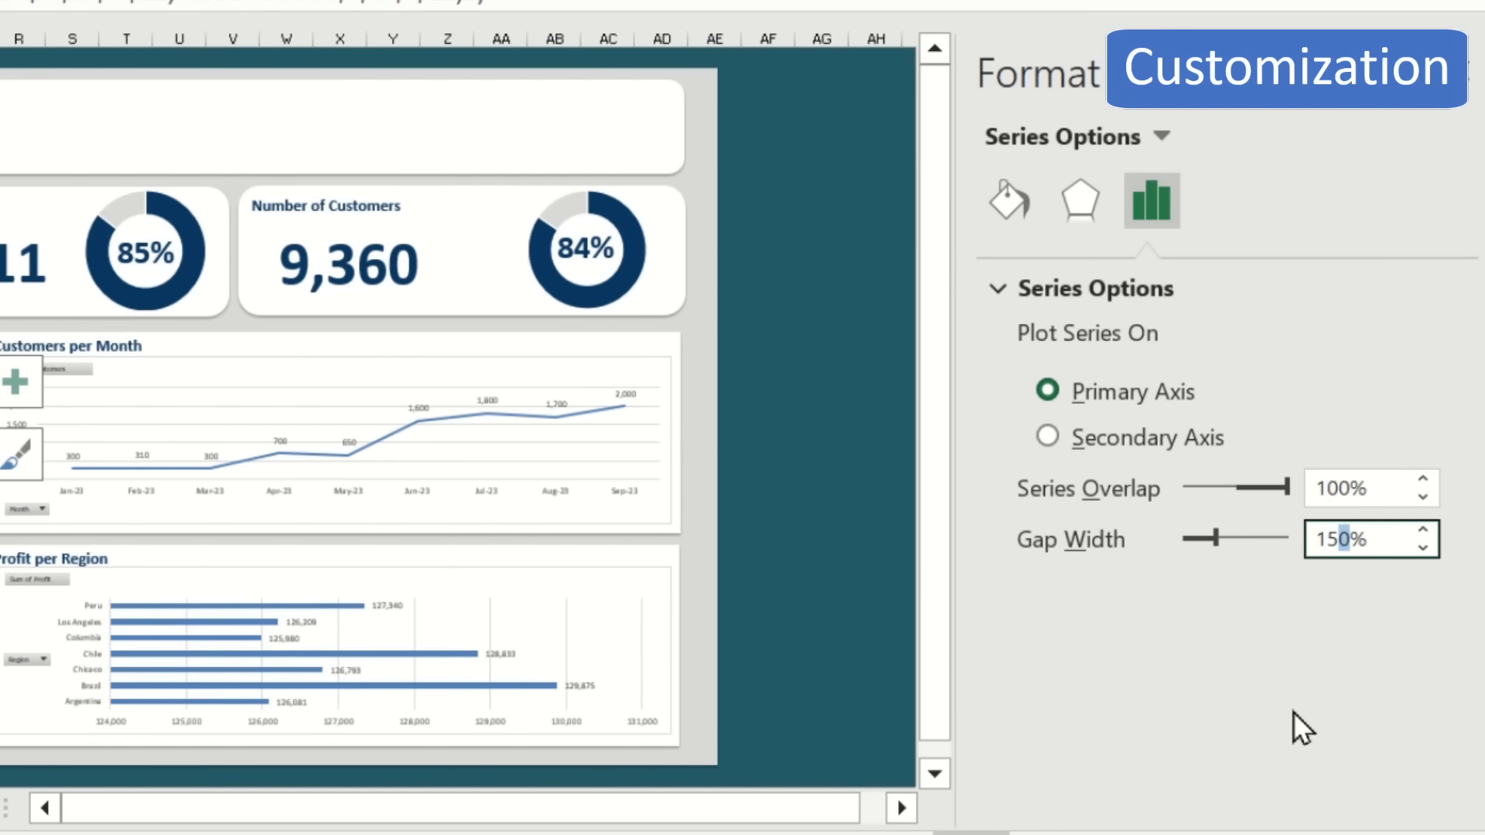
pyautogui.write('3')
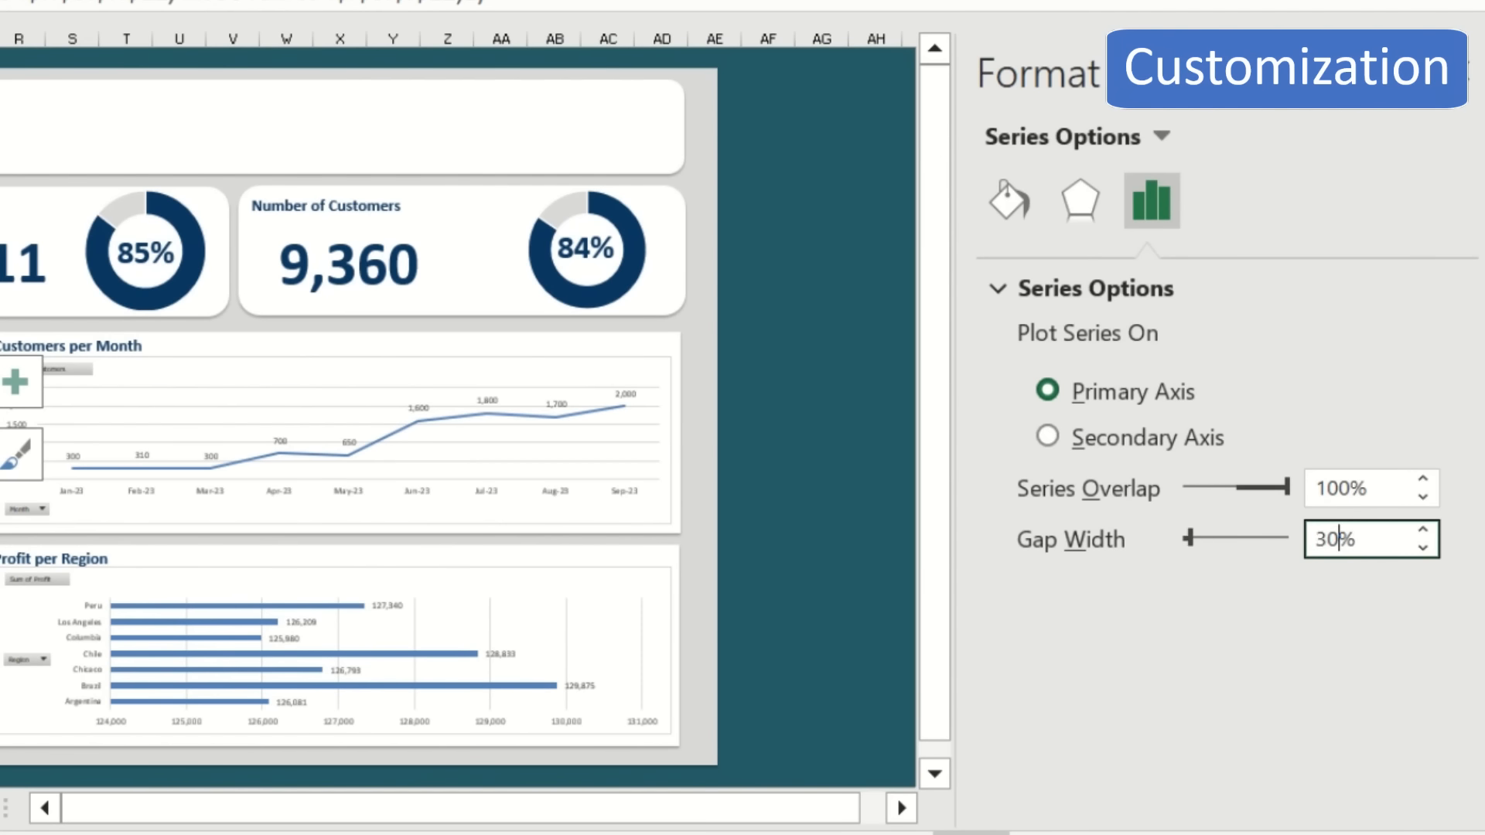
pyautogui.press('Return')
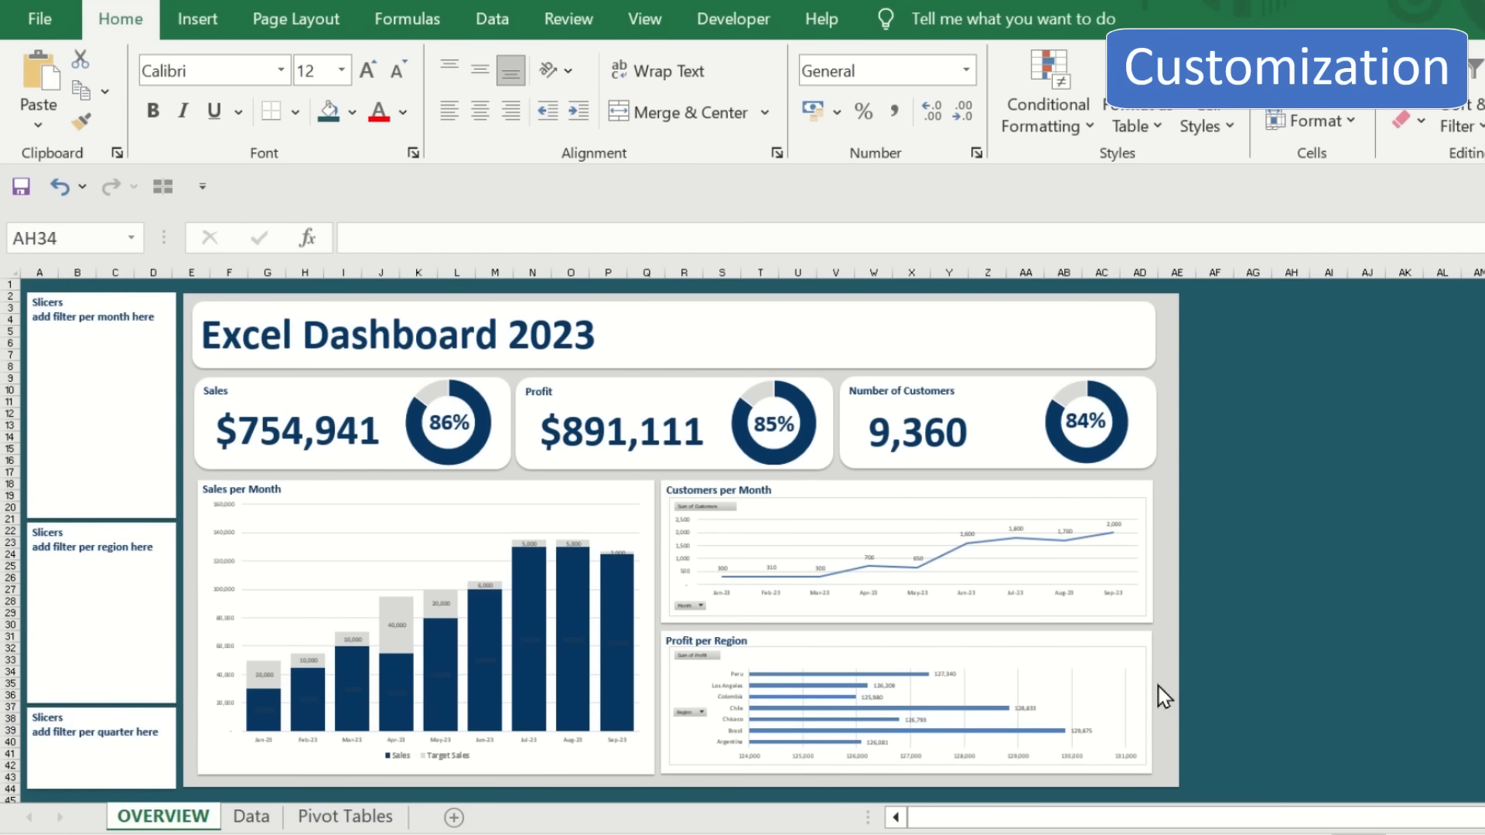
# - Hide all field buttons on the Profit per Region bar chart
pyautogui.click(1329, 665)
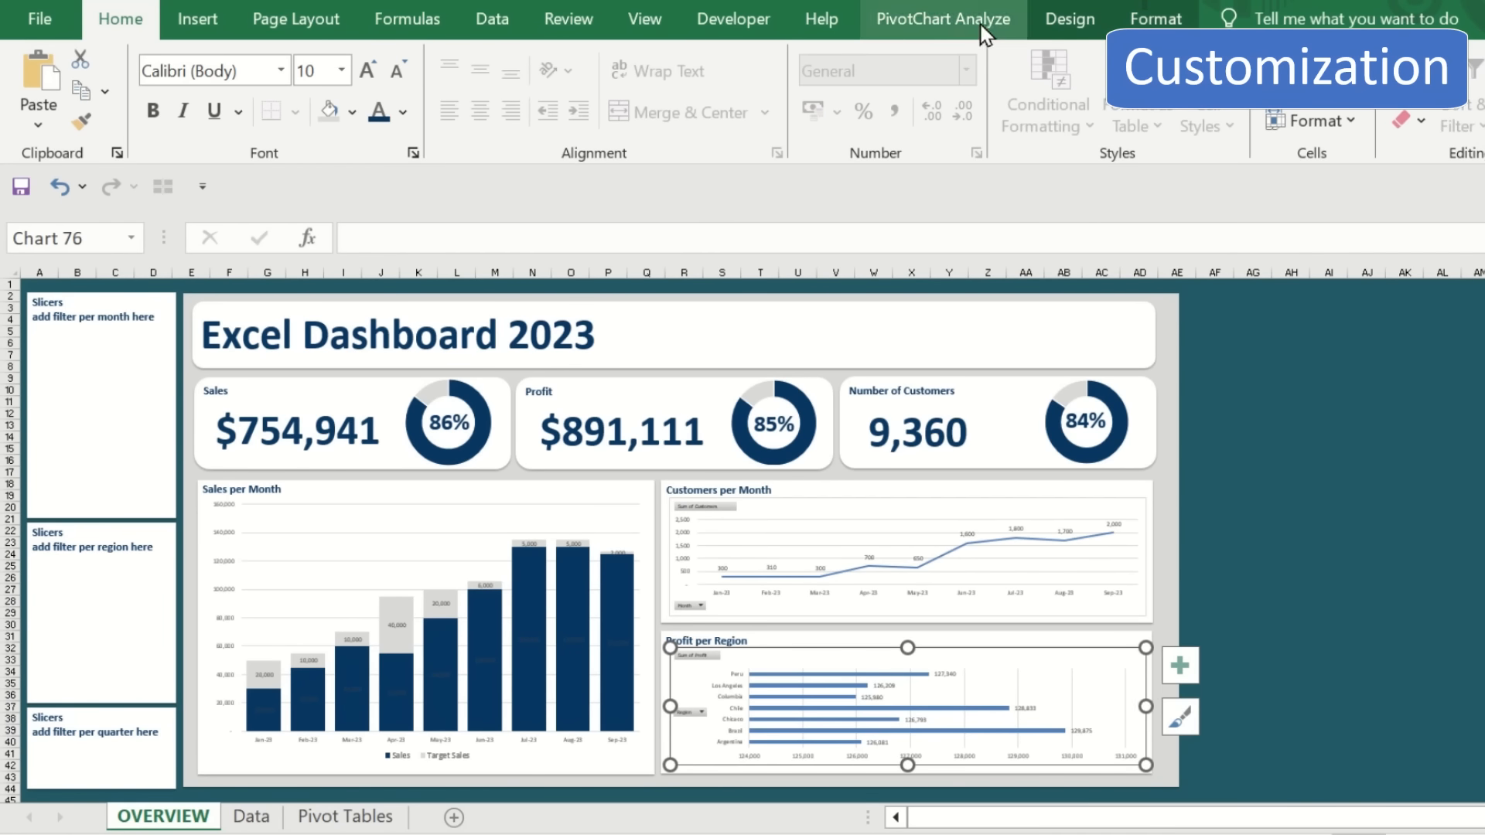
pyautogui.click(943, 19)
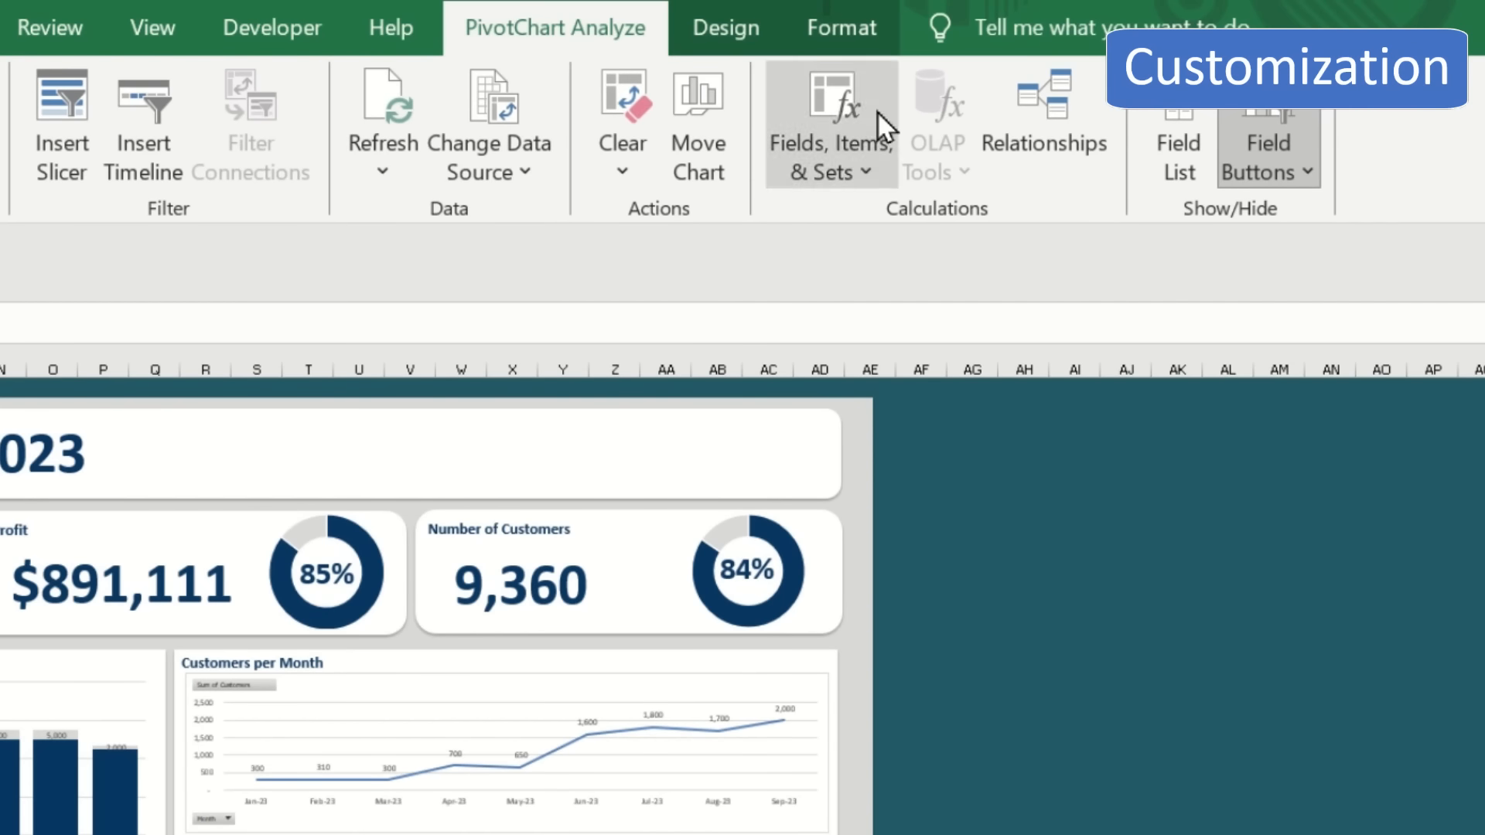
pyautogui.click(1307, 174)
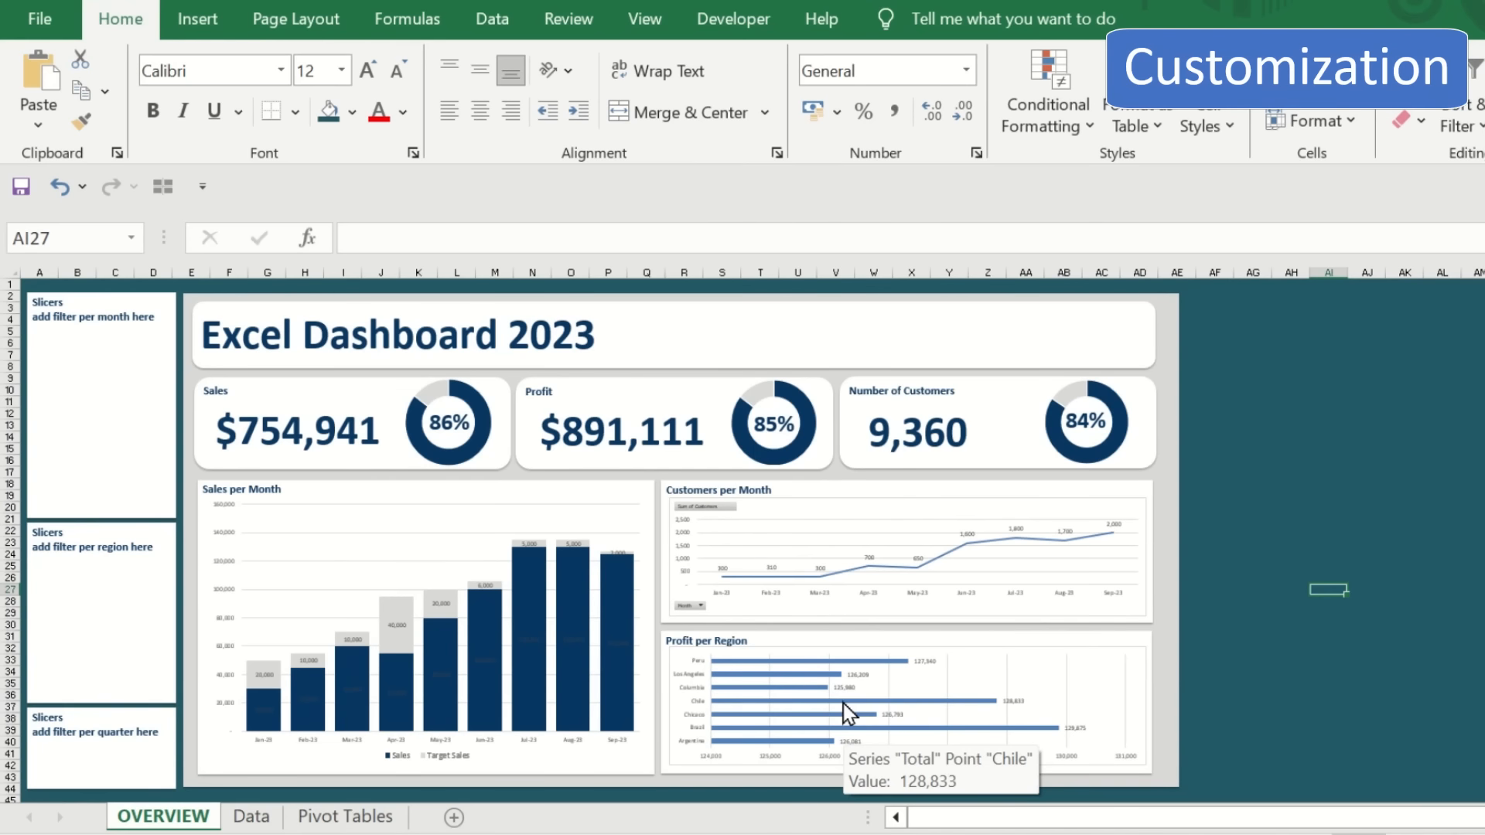
# - Reduce the gap width of the Profit per Region series to make its bars thicker
pyautogui.click(907, 645)
pyautogui.rightClick(907, 645)
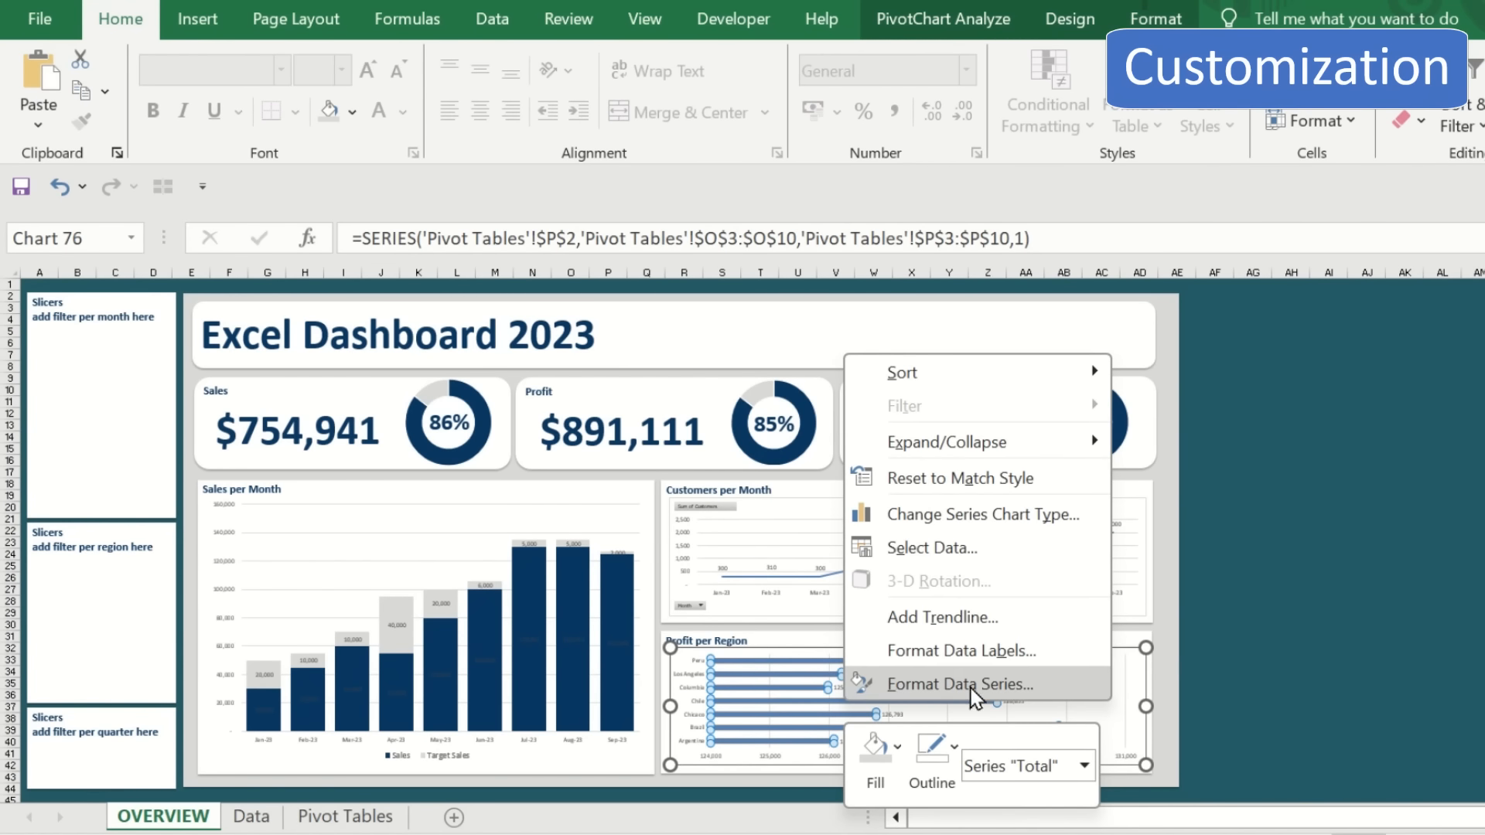
pyautogui.click(889, 685)
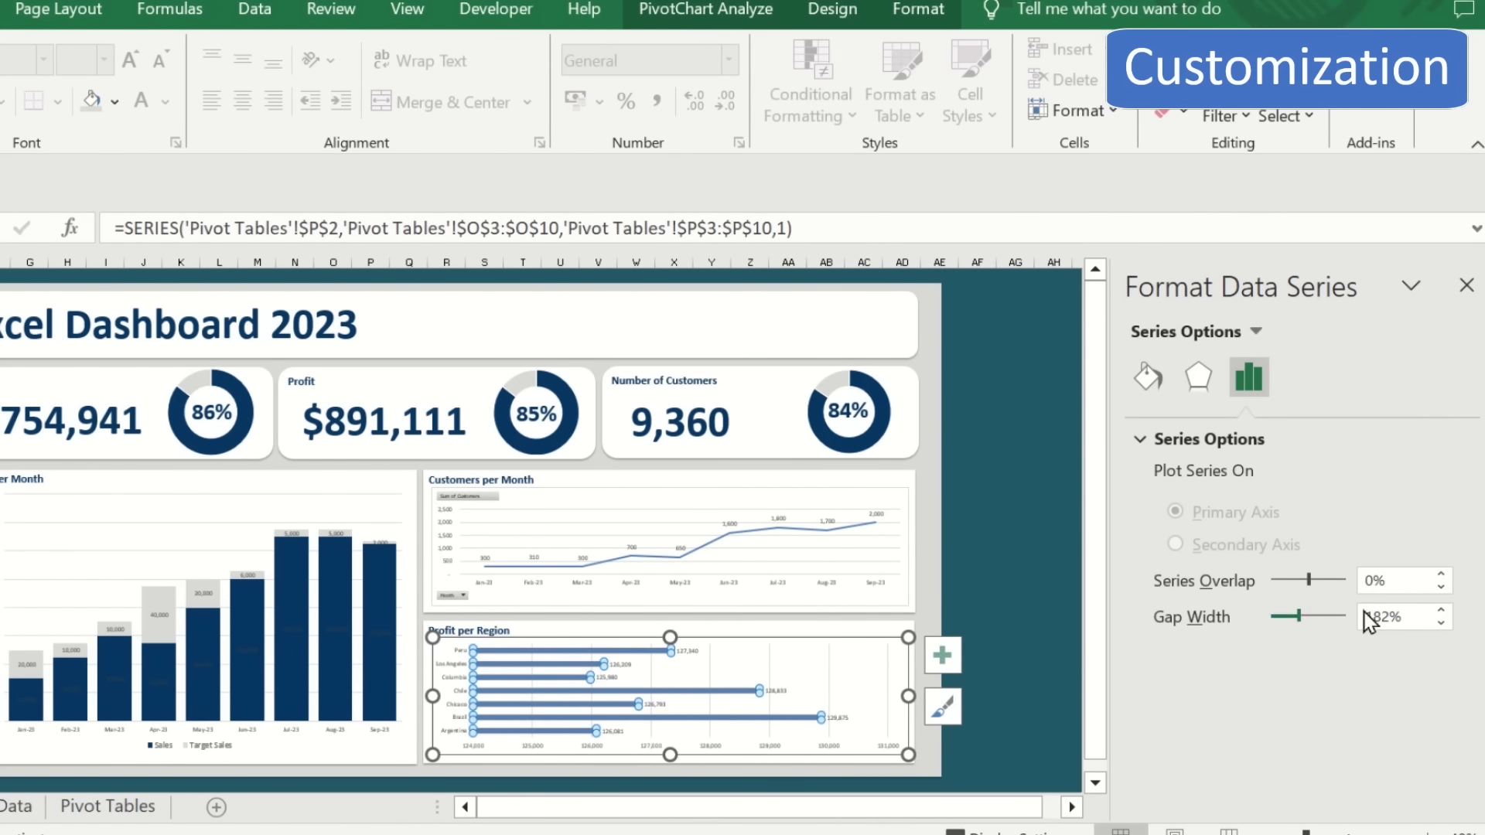
pyautogui.click(1388, 617)
pyautogui.press('Return')
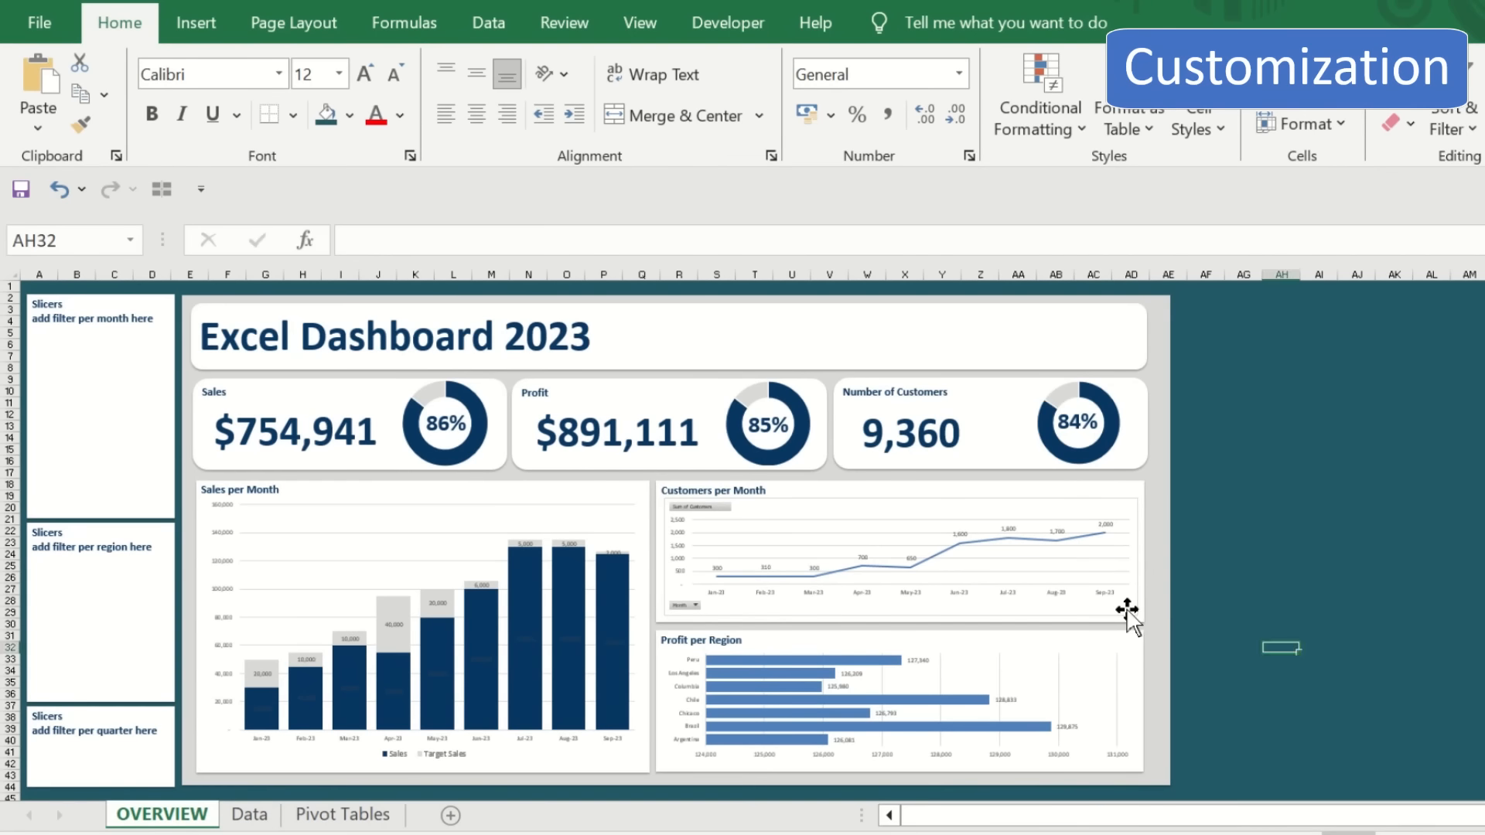
# - Hide all field buttons on the Customers per Month line chart
pyautogui.click(1127, 611)
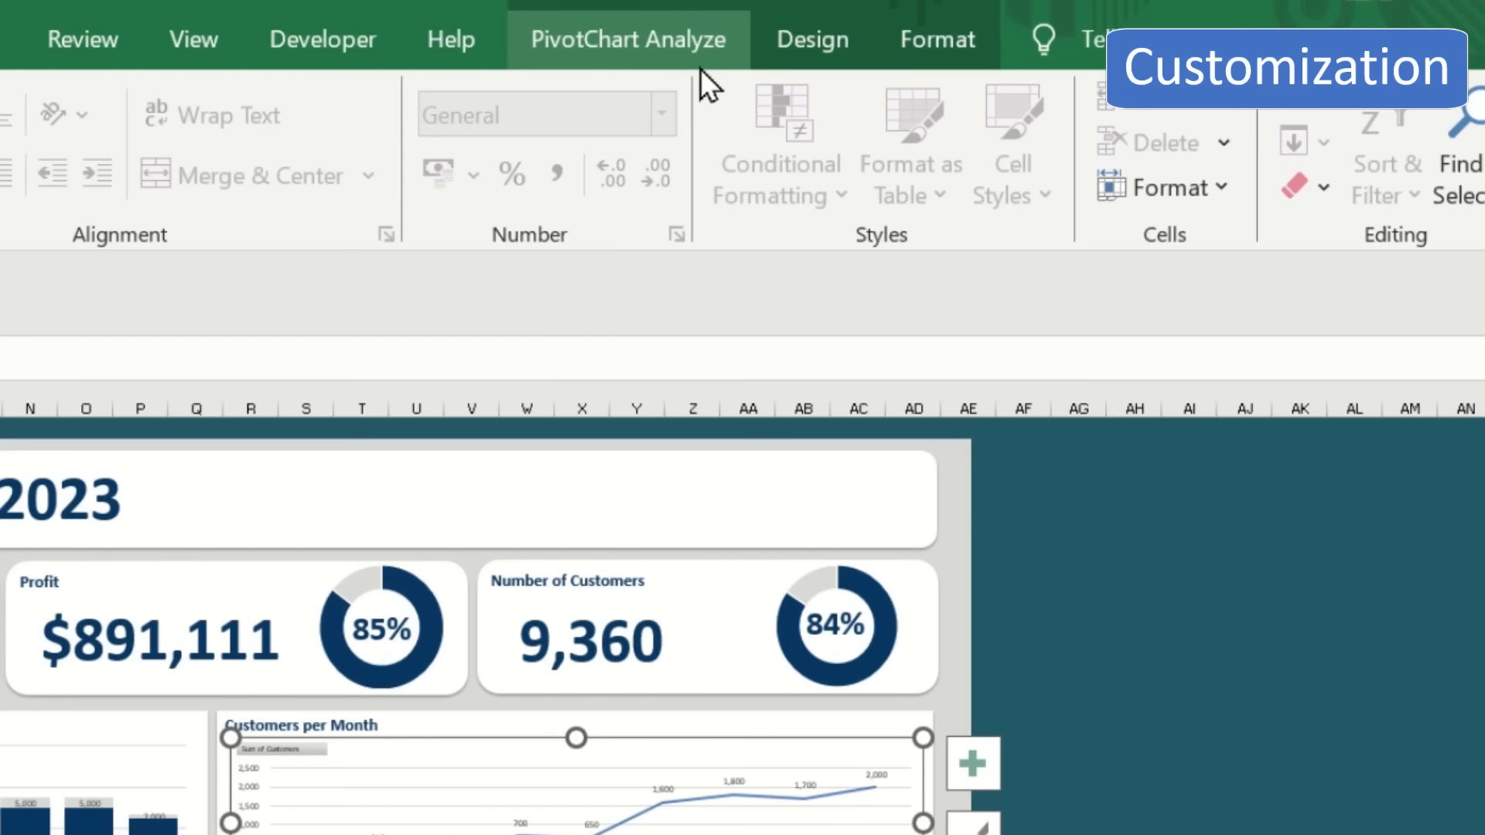
pyautogui.click(983, 37)
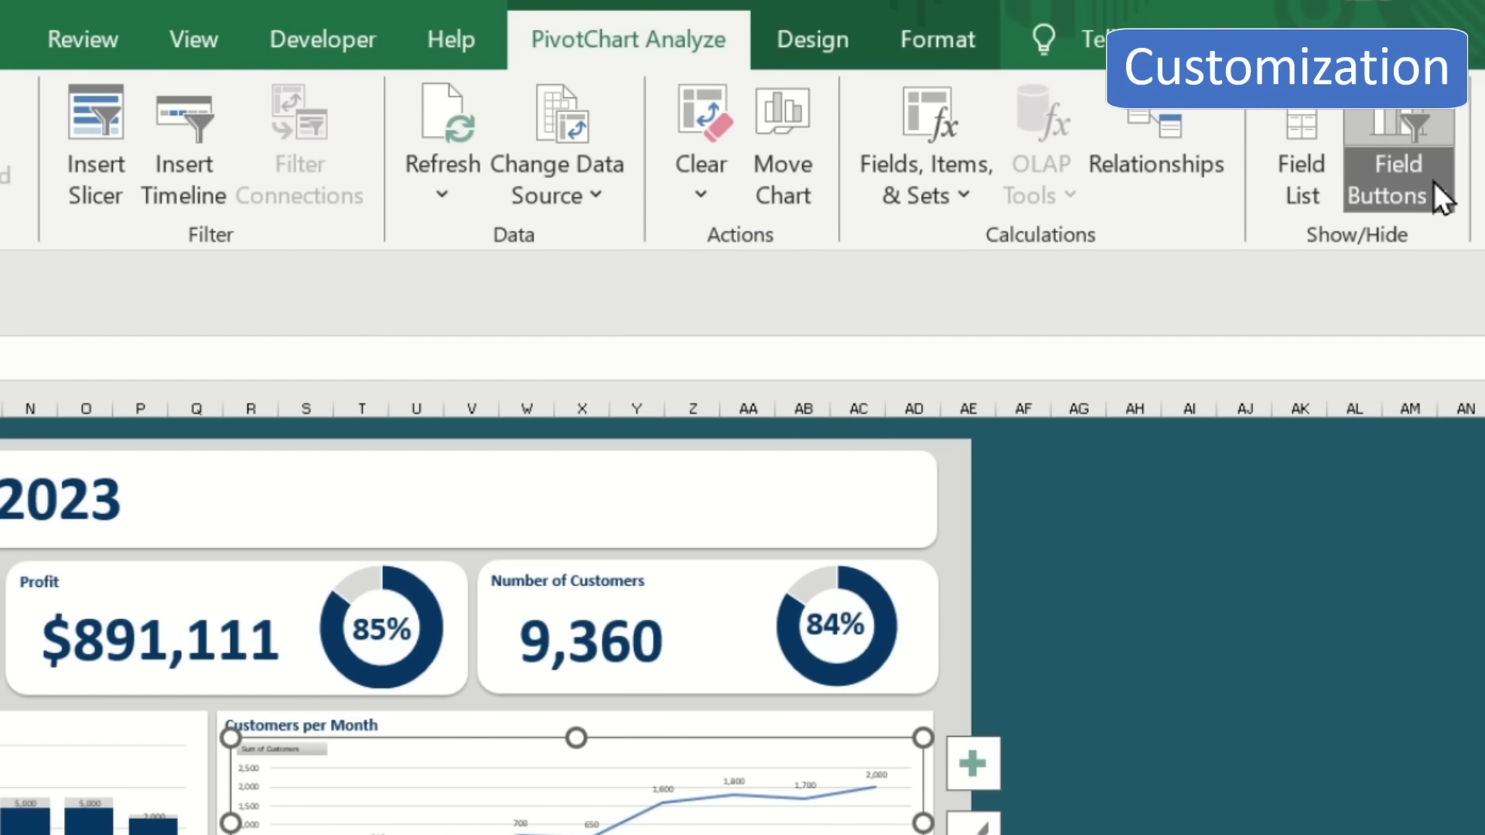
pyautogui.click(1439, 201)
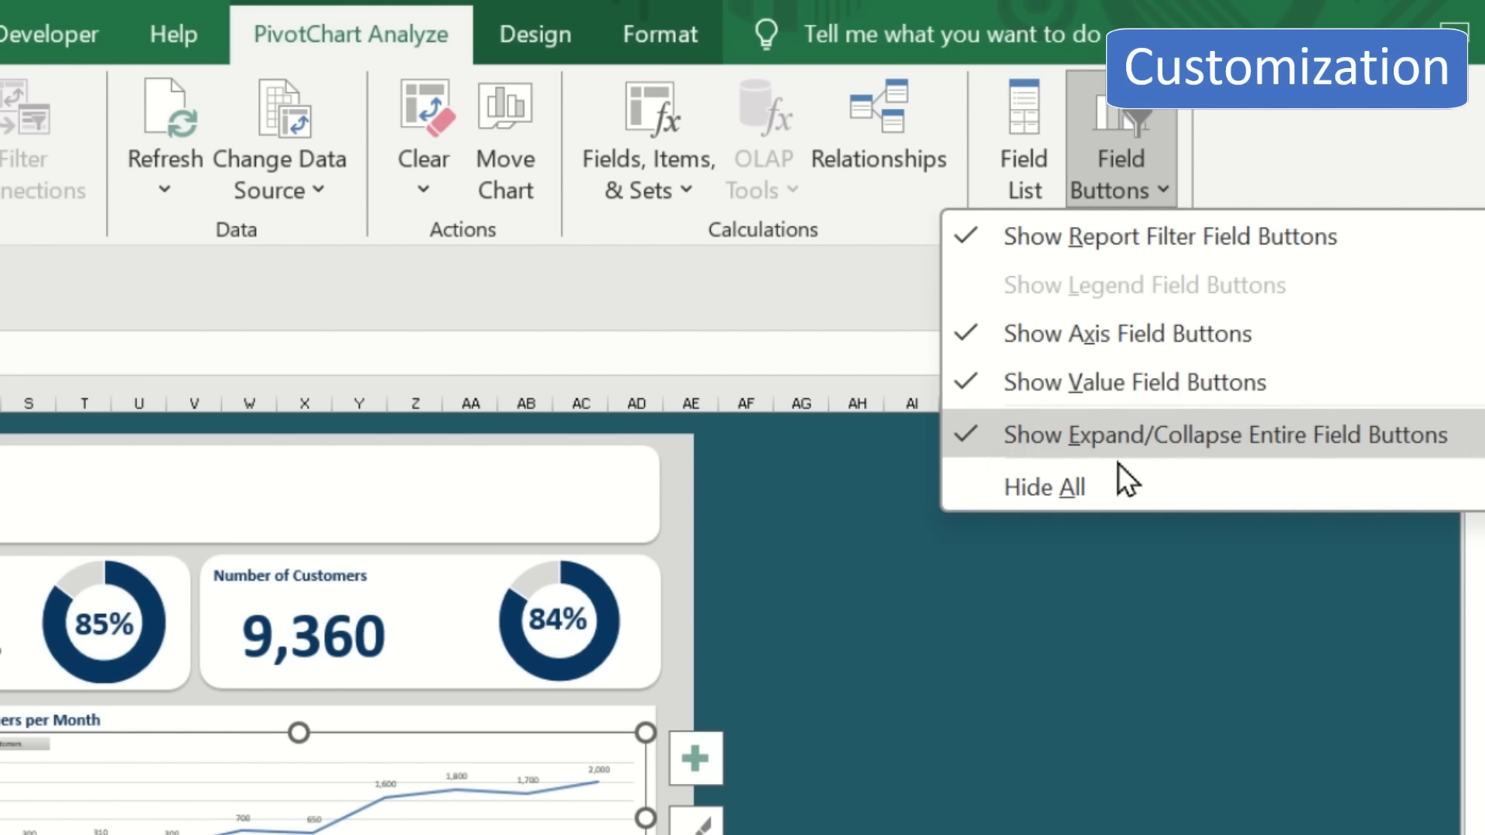
pyautogui.click(1115, 499)
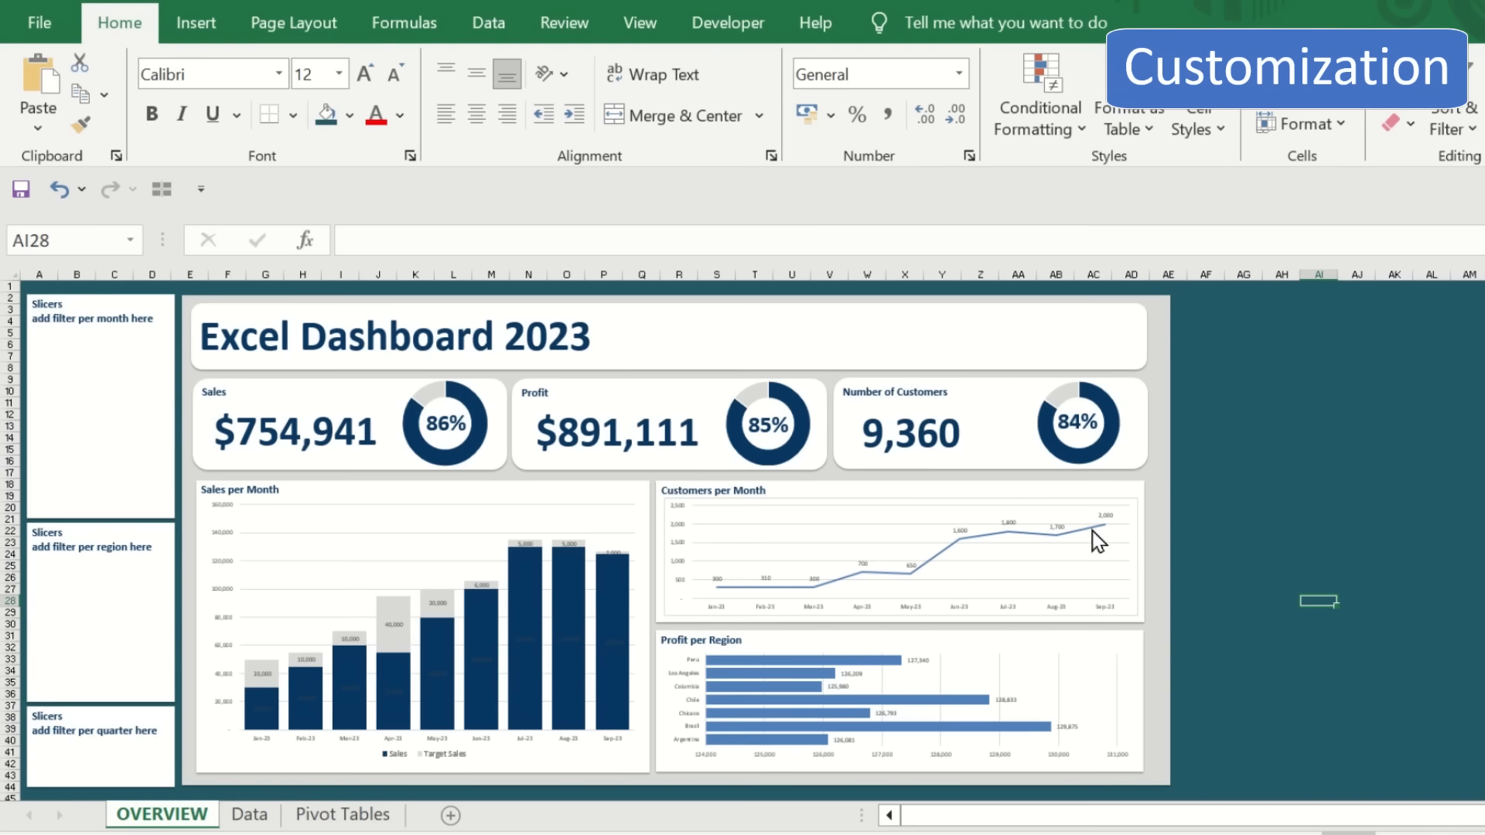
# - Add built-in circle markers to the data points of the Customers per Month line
pyautogui.click(1092, 530)
pyautogui.rightClick(1091, 531)
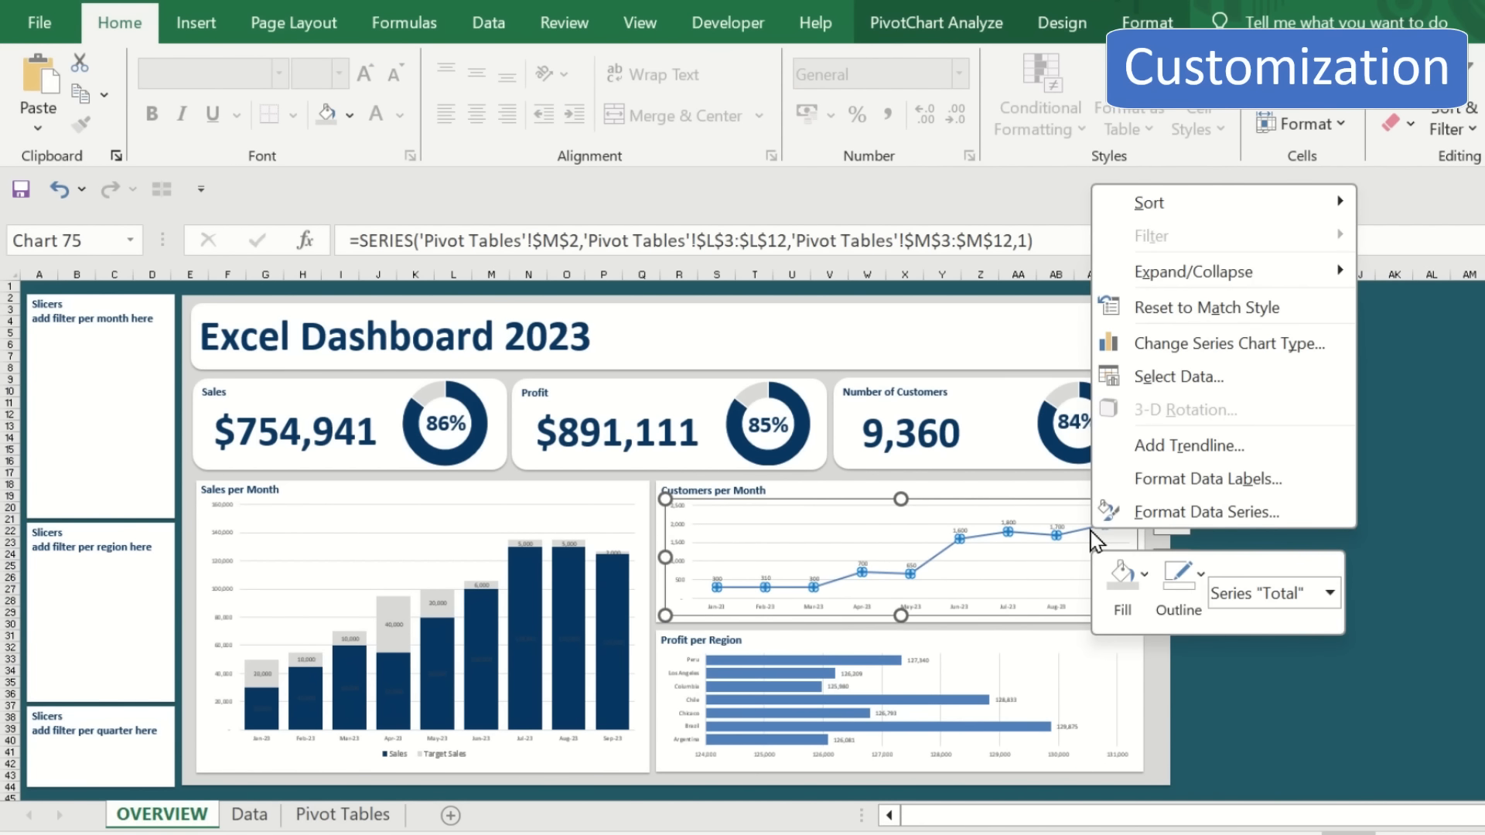
pyautogui.click(1185, 514)
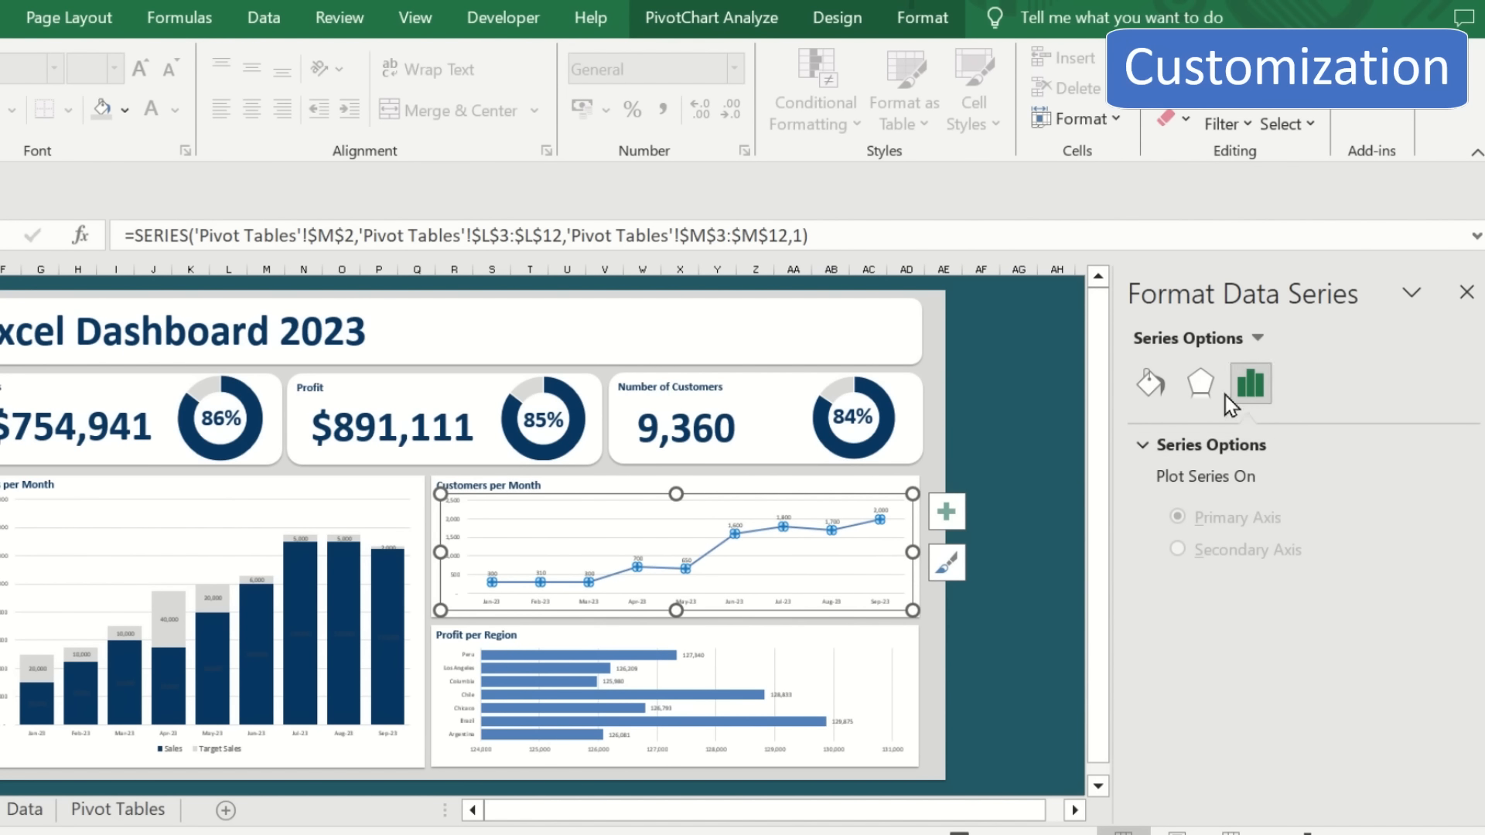
pyautogui.click(1151, 392)
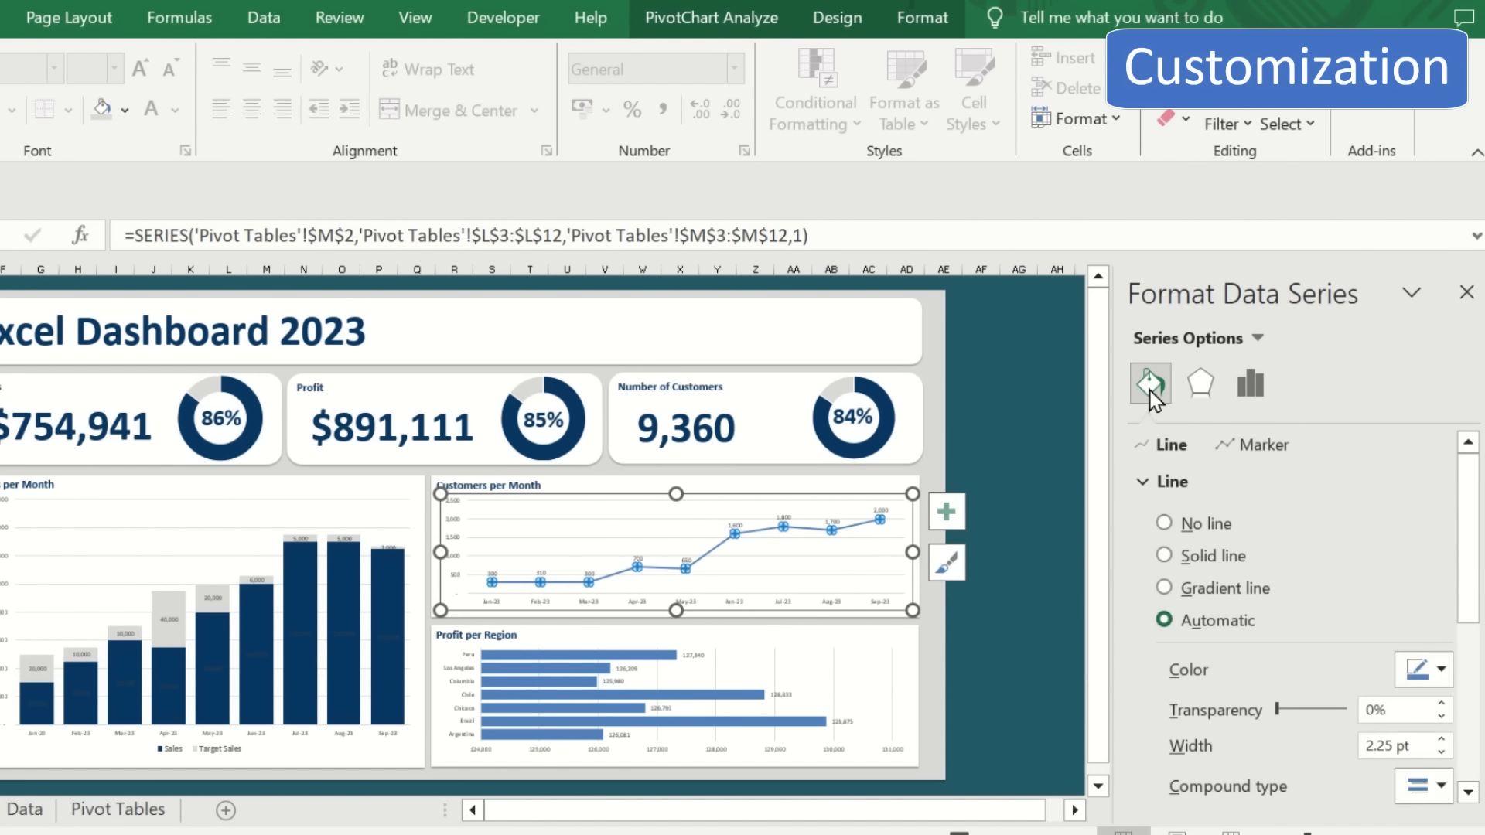
pyautogui.click(1277, 453)
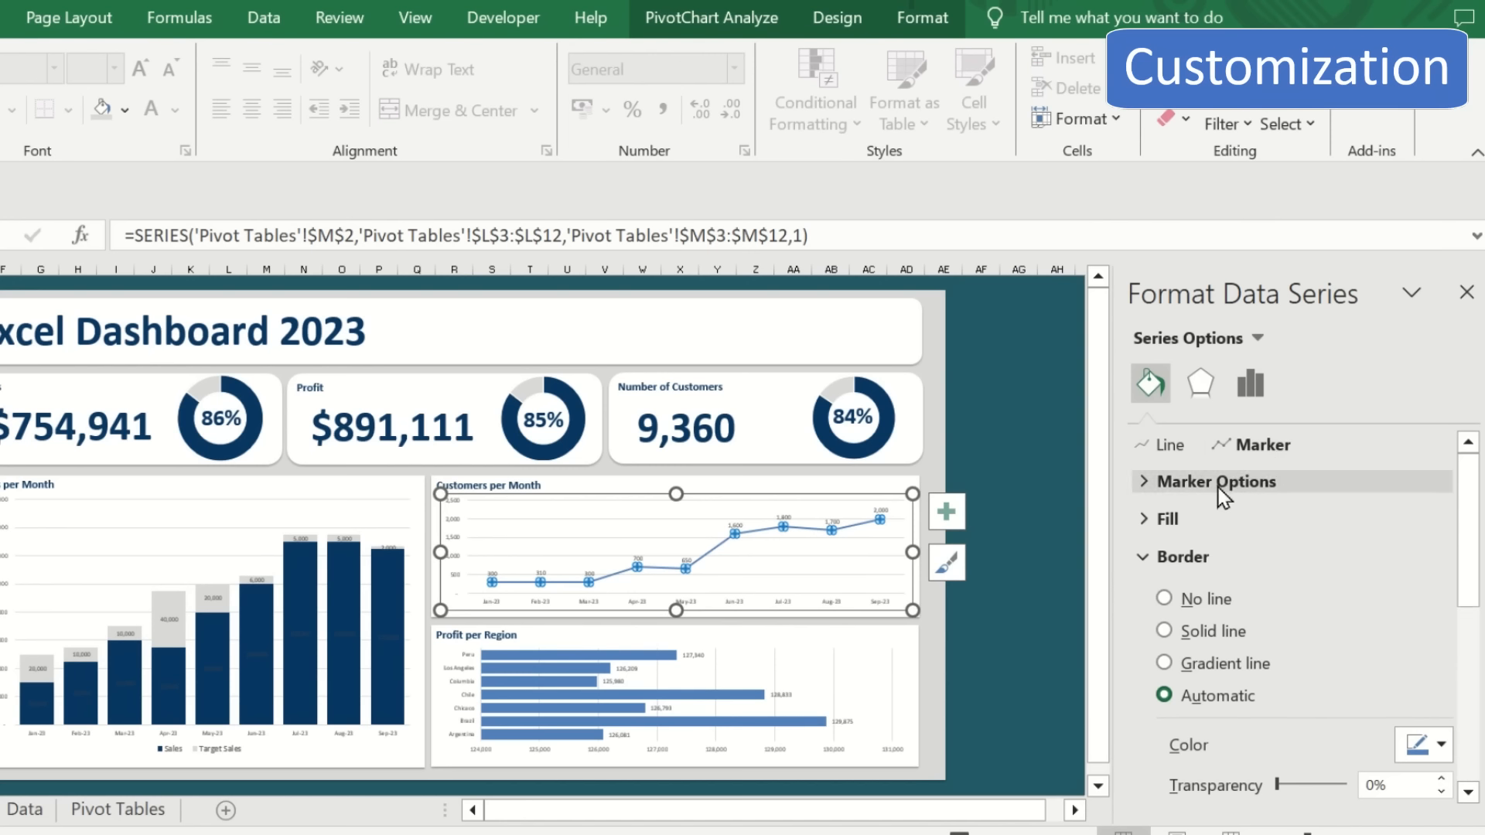
pyautogui.click(1144, 483)
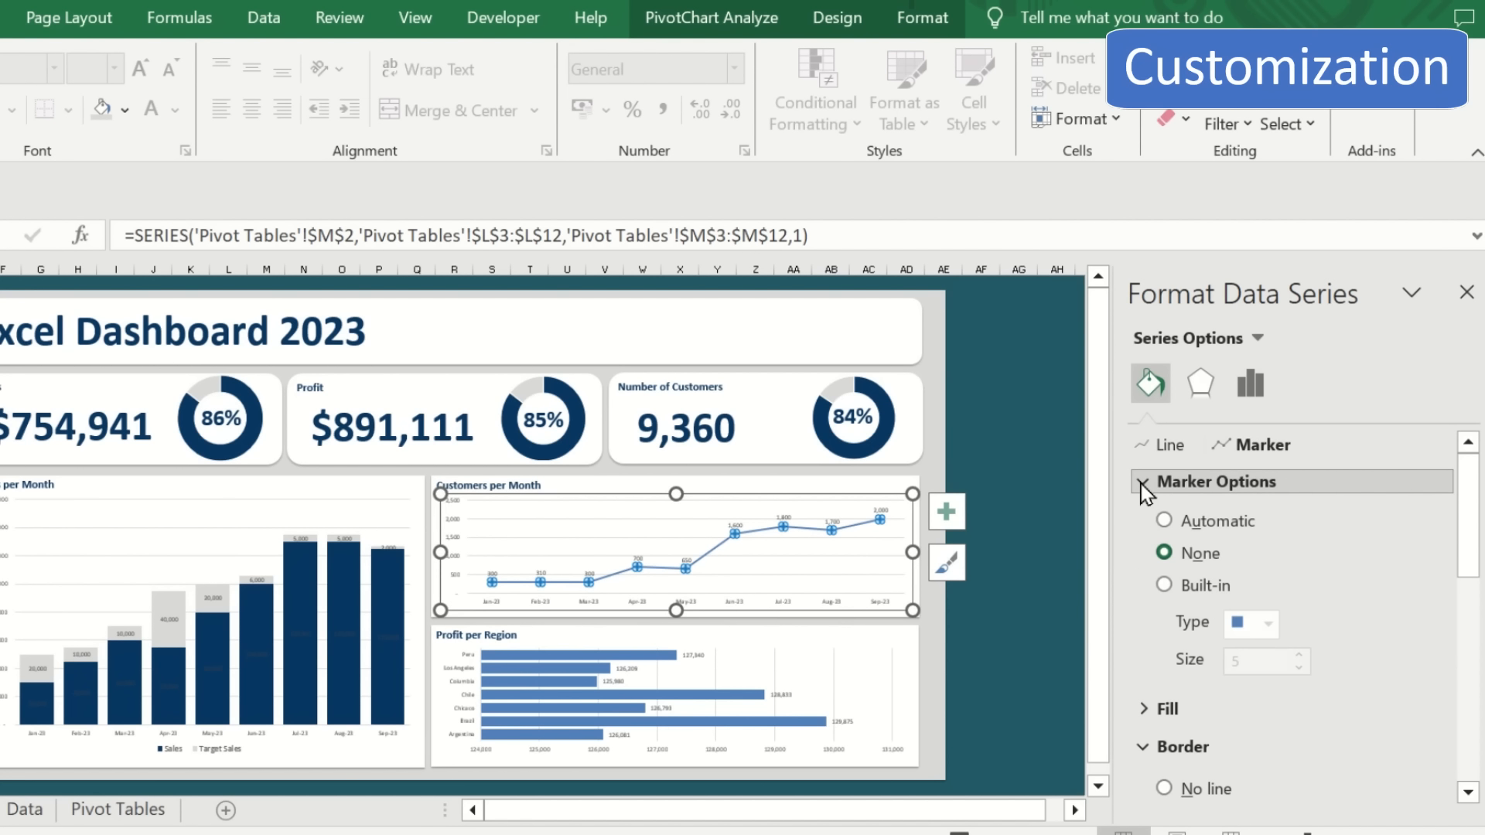
pyautogui.click(1164, 585)
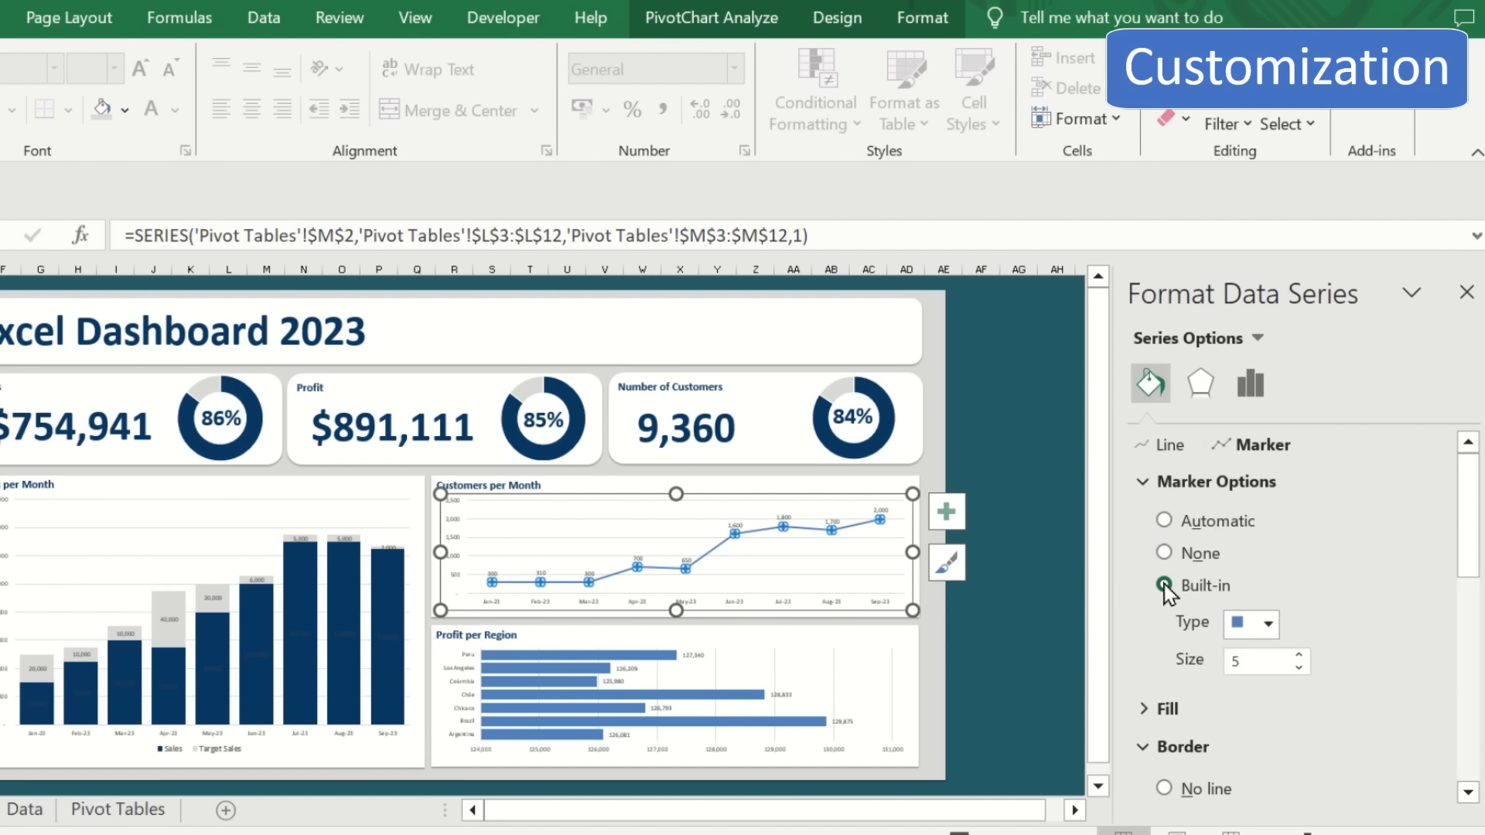
pyautogui.click(1268, 624)
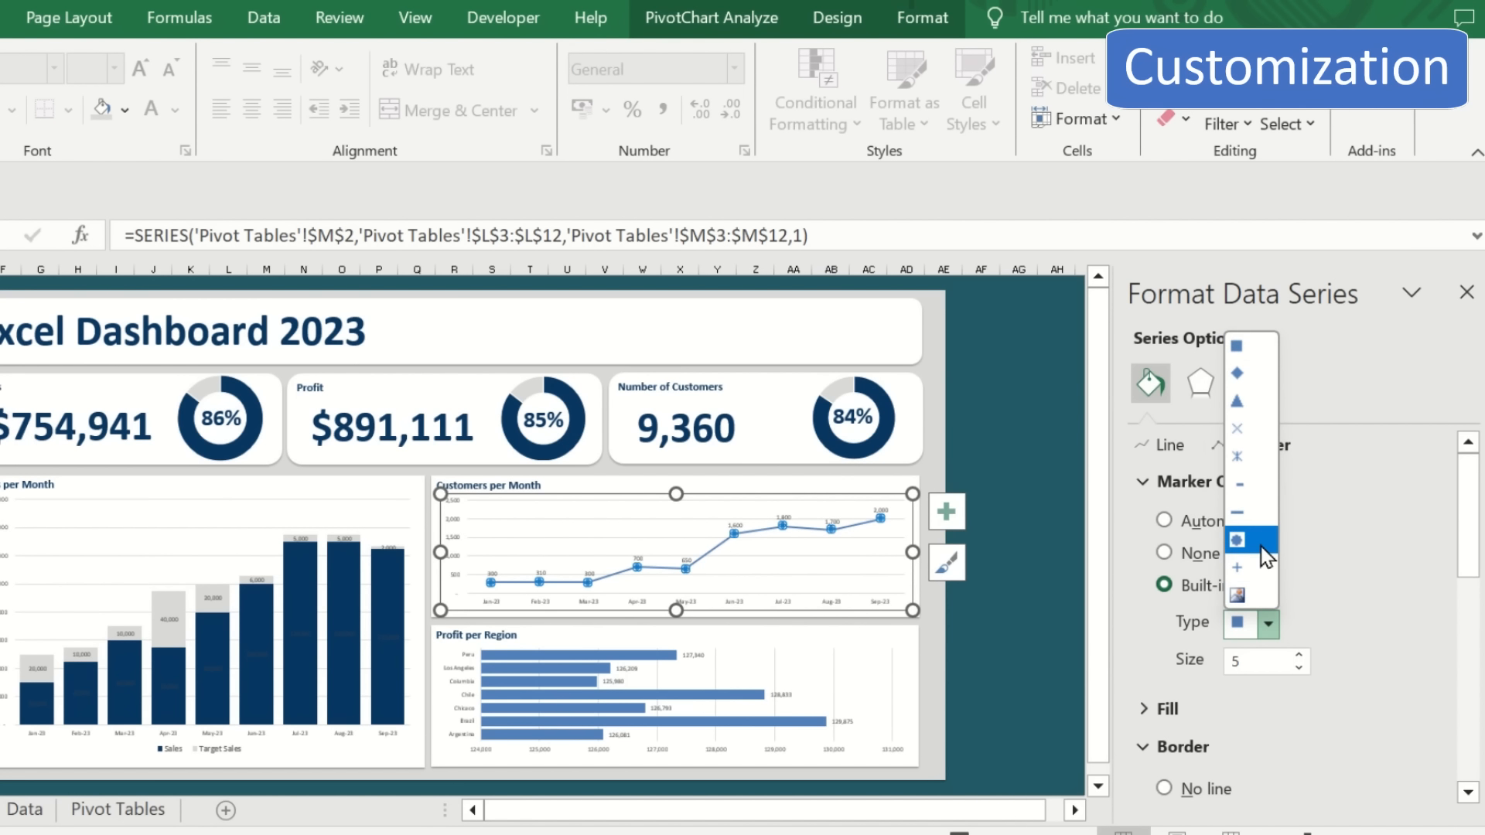
pyautogui.click(1266, 553)
pyautogui.click(1302, 654)
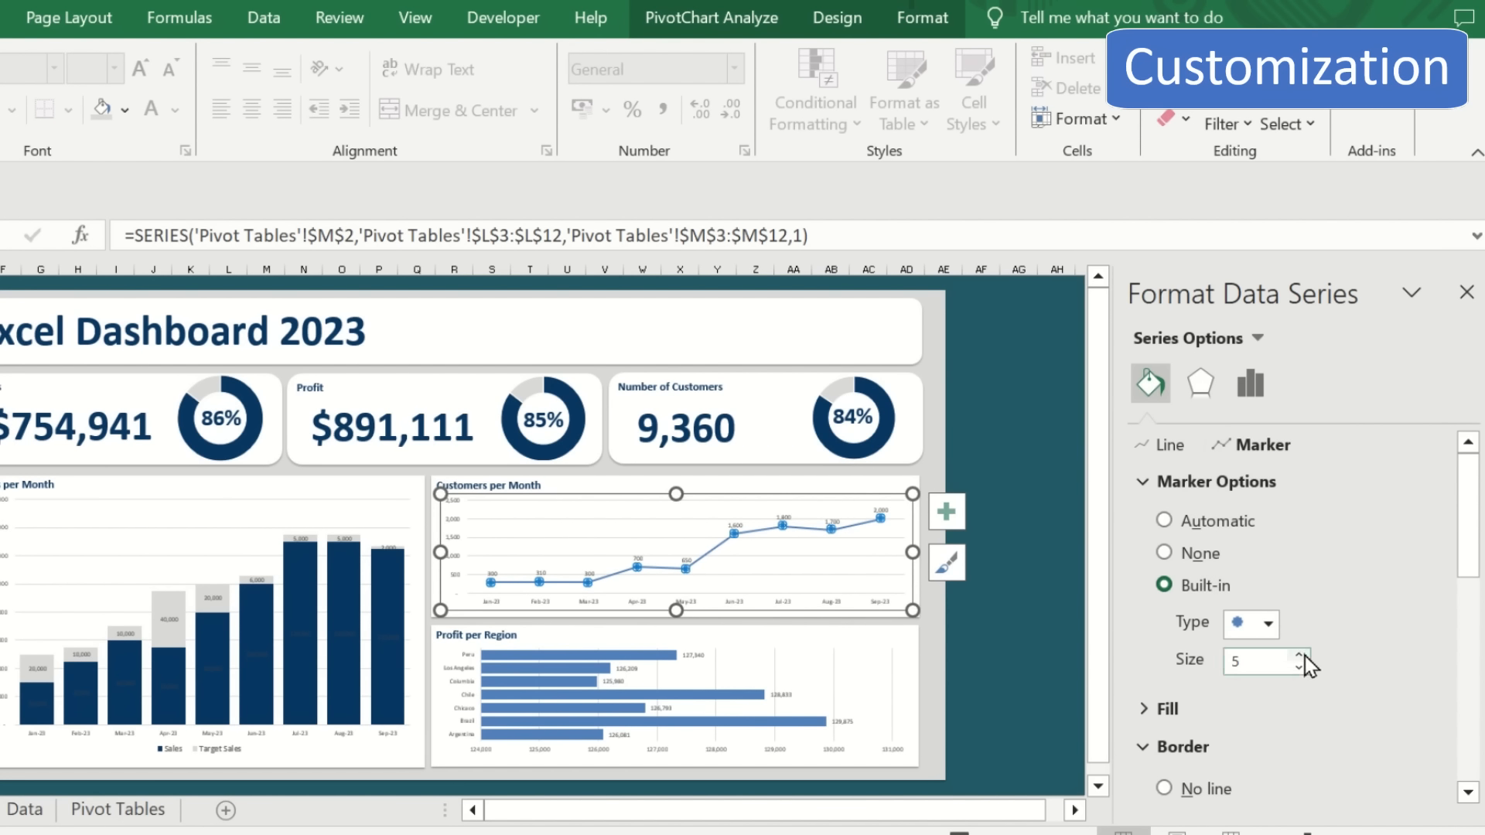
pyautogui.click(1302, 654)
# - Turn on the smoothed line option for the Customers per Month series and close the formatting options
pyautogui.click(865, 525)
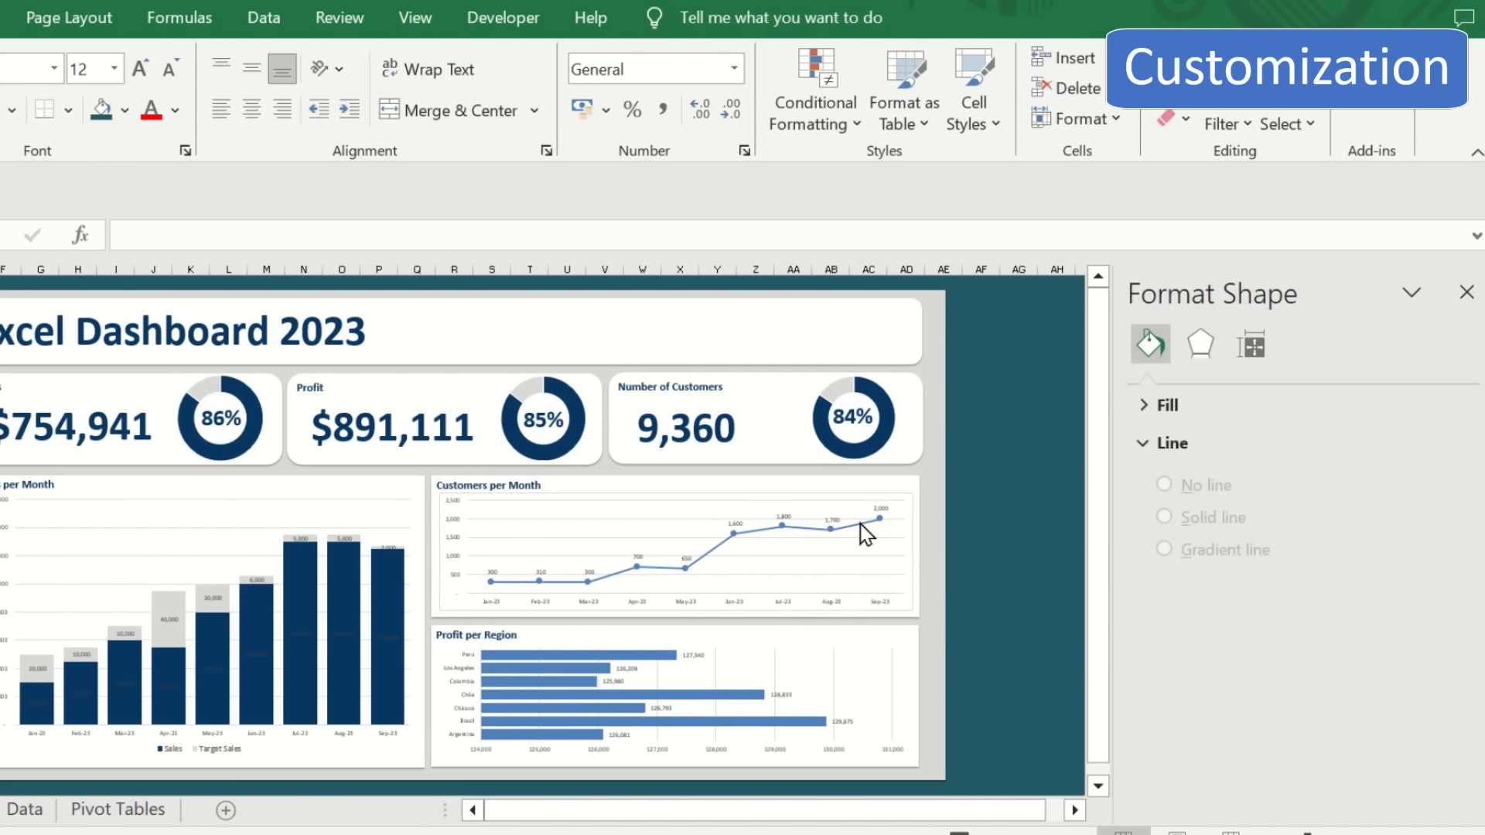
pyautogui.click(860, 523)
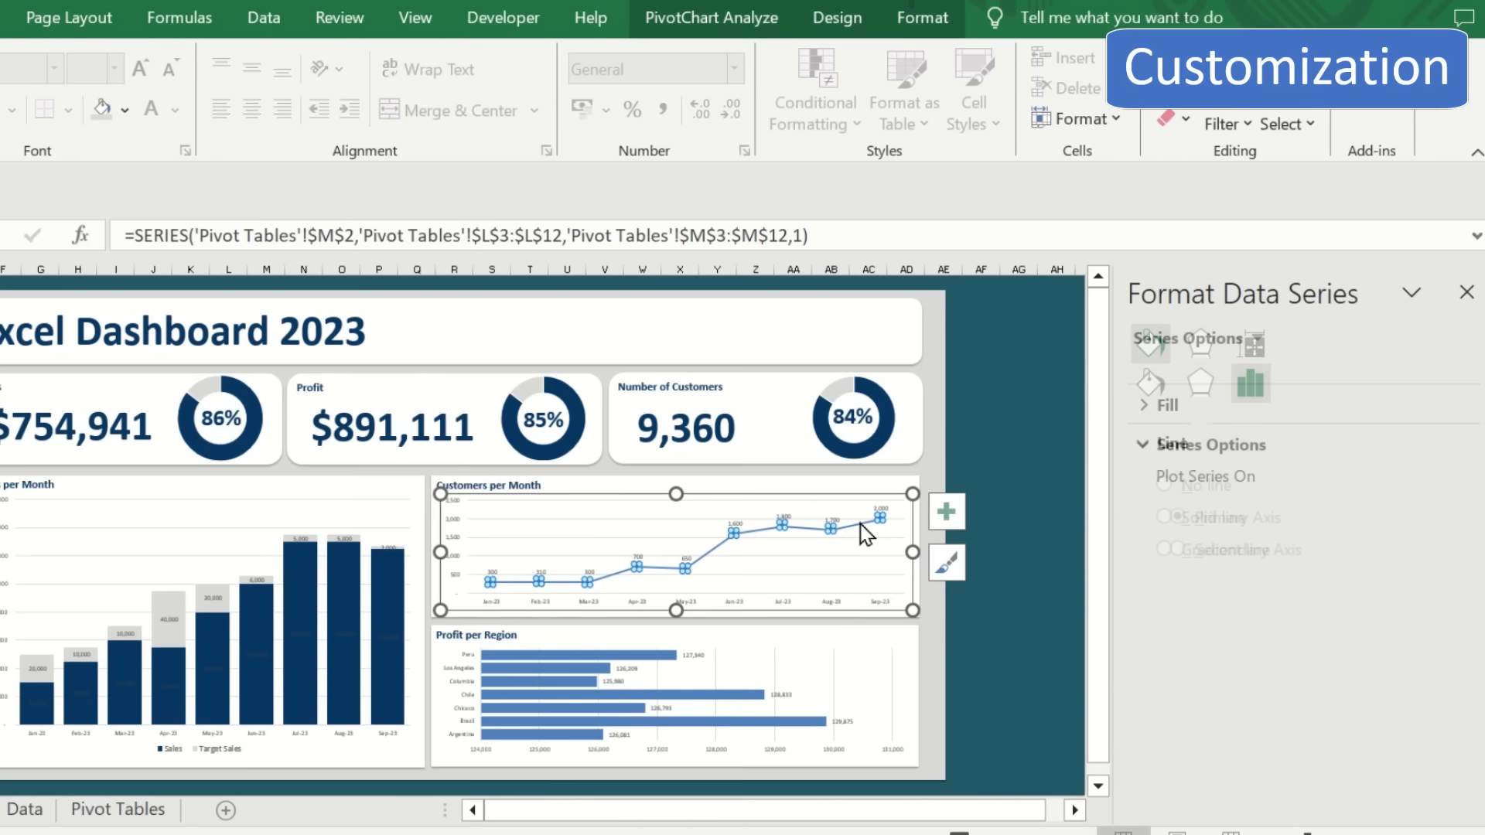
pyautogui.click(1146, 392)
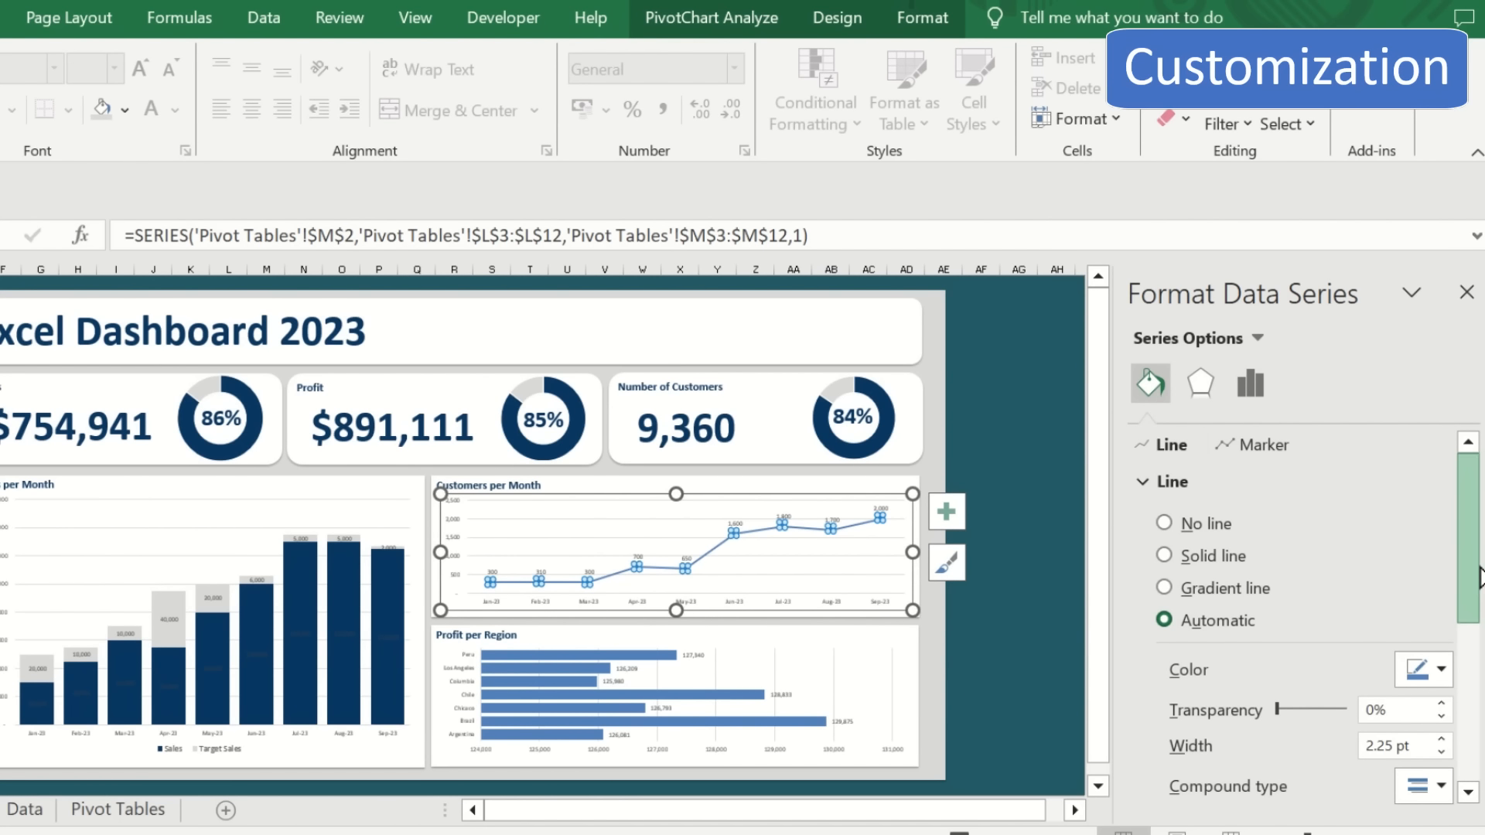
pyautogui.moveTo(1479, 576); pyautogui.dragTo(1477, 777)
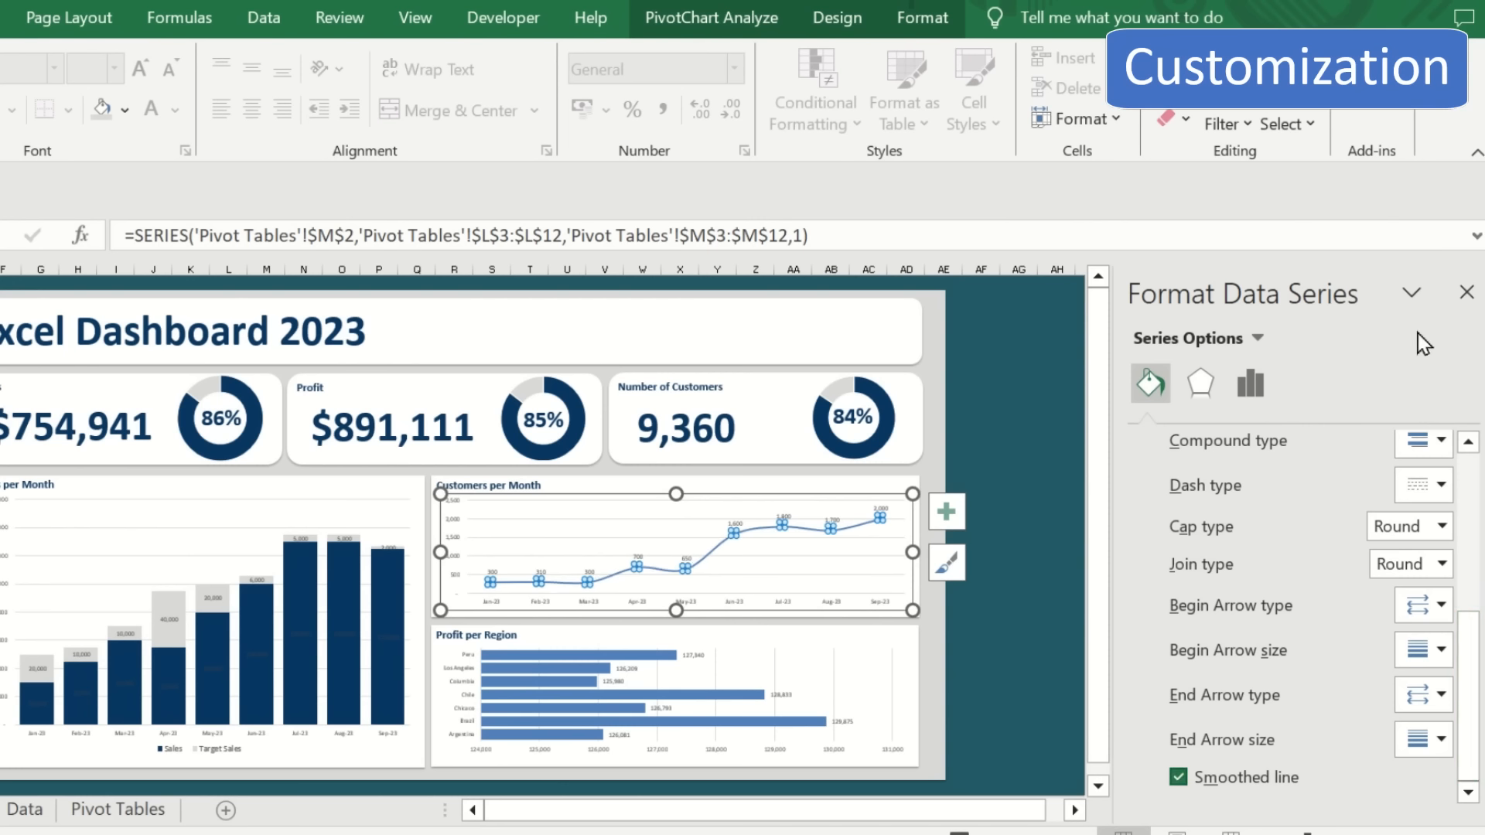
pyautogui.click(1465, 293)
pyautogui.click(1080, 544)
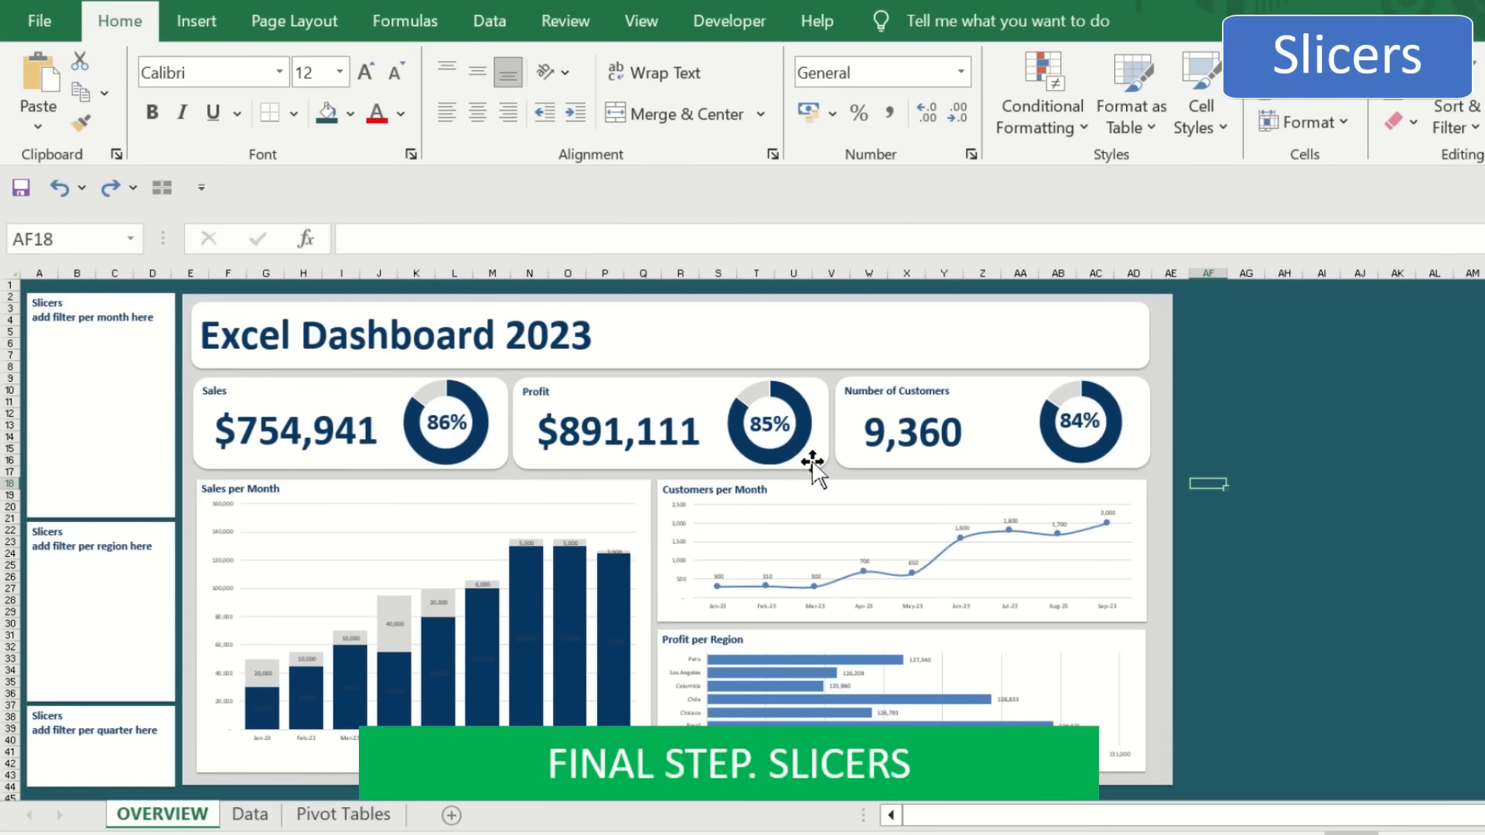
# - Review the month, region and quarter slicer placeholders on the OVERVIEW sheet and switch to the Pivot Tables sheet
pyautogui.click(156, 412)
pyautogui.click(137, 618)
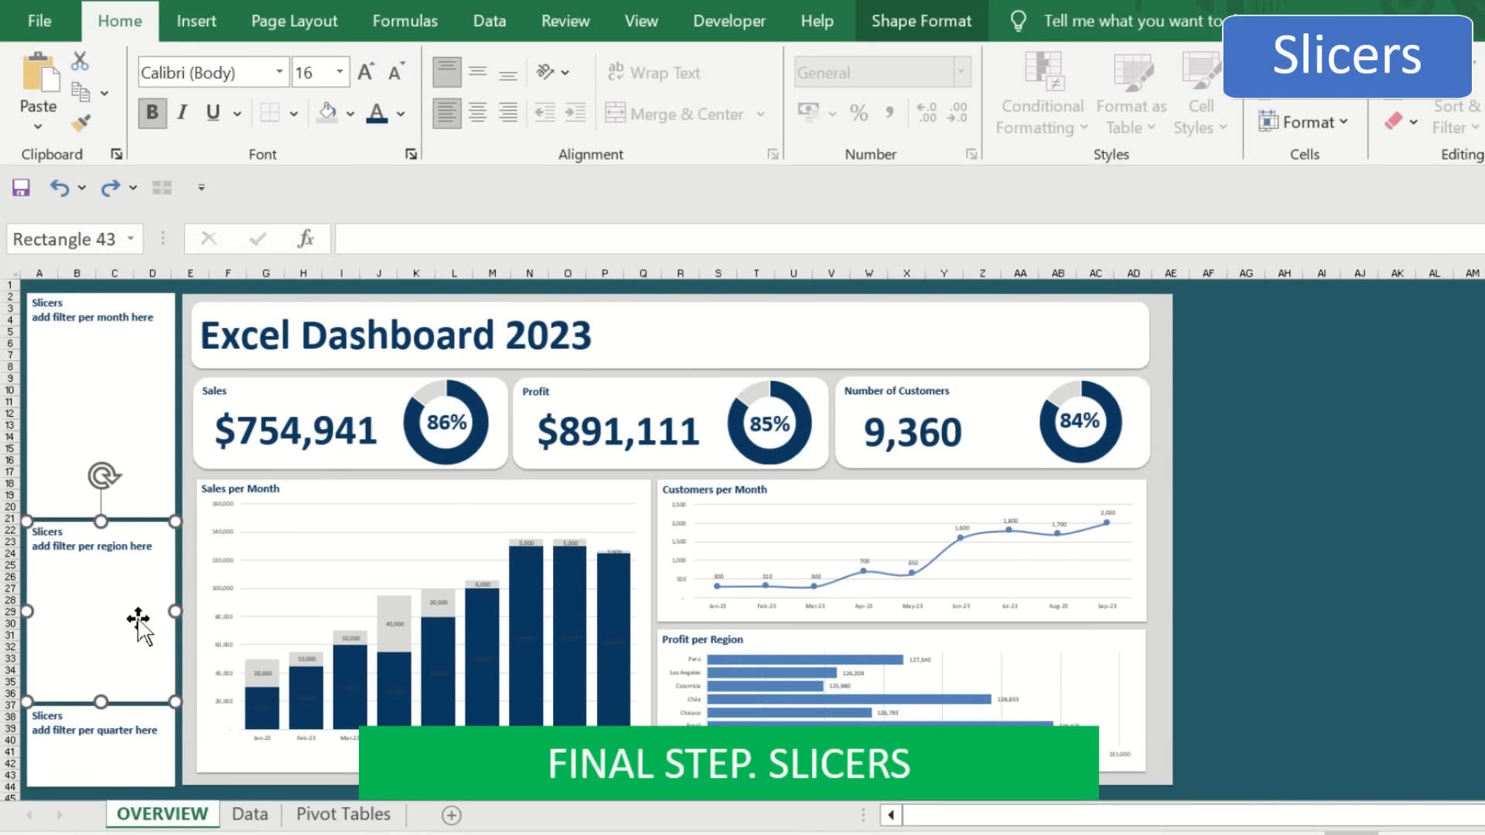
pyautogui.click(167, 766)
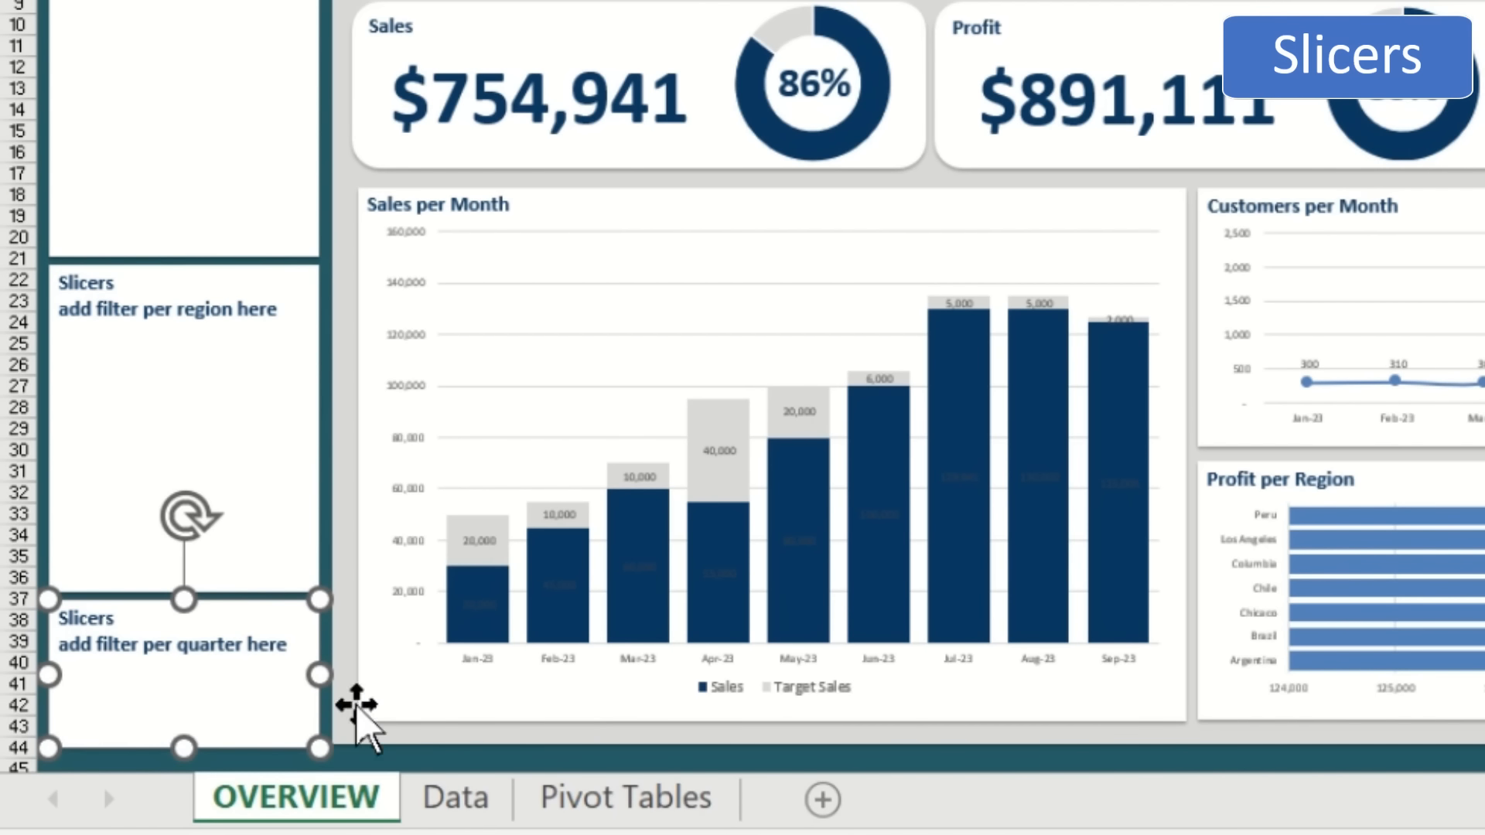
pyautogui.click(727, 800)
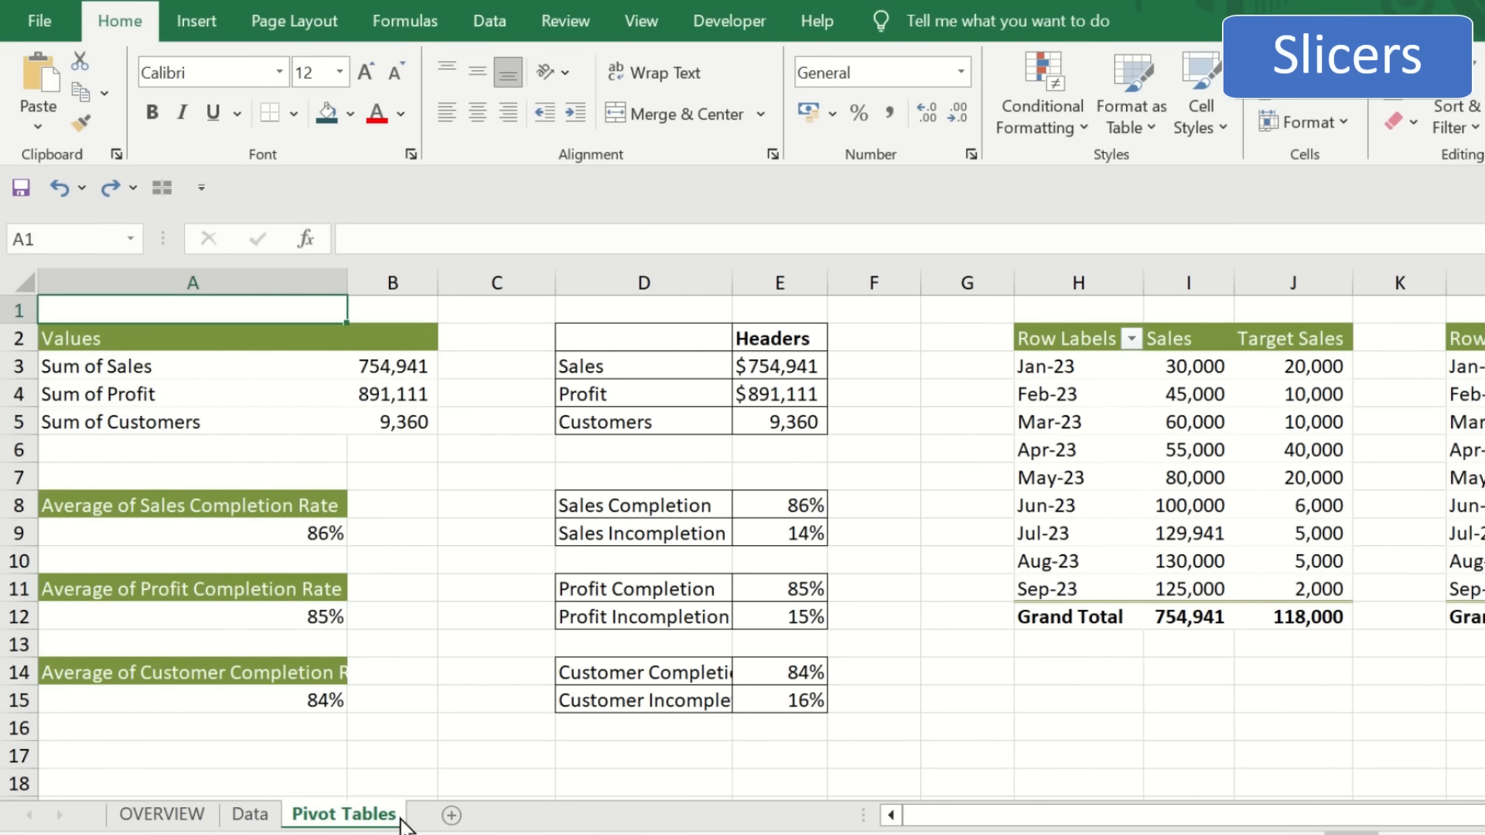
# - Insert Month, Region and Quarter slicers from the PivotTable that sums sales, profit and customers
pyautogui.click(409, 367)
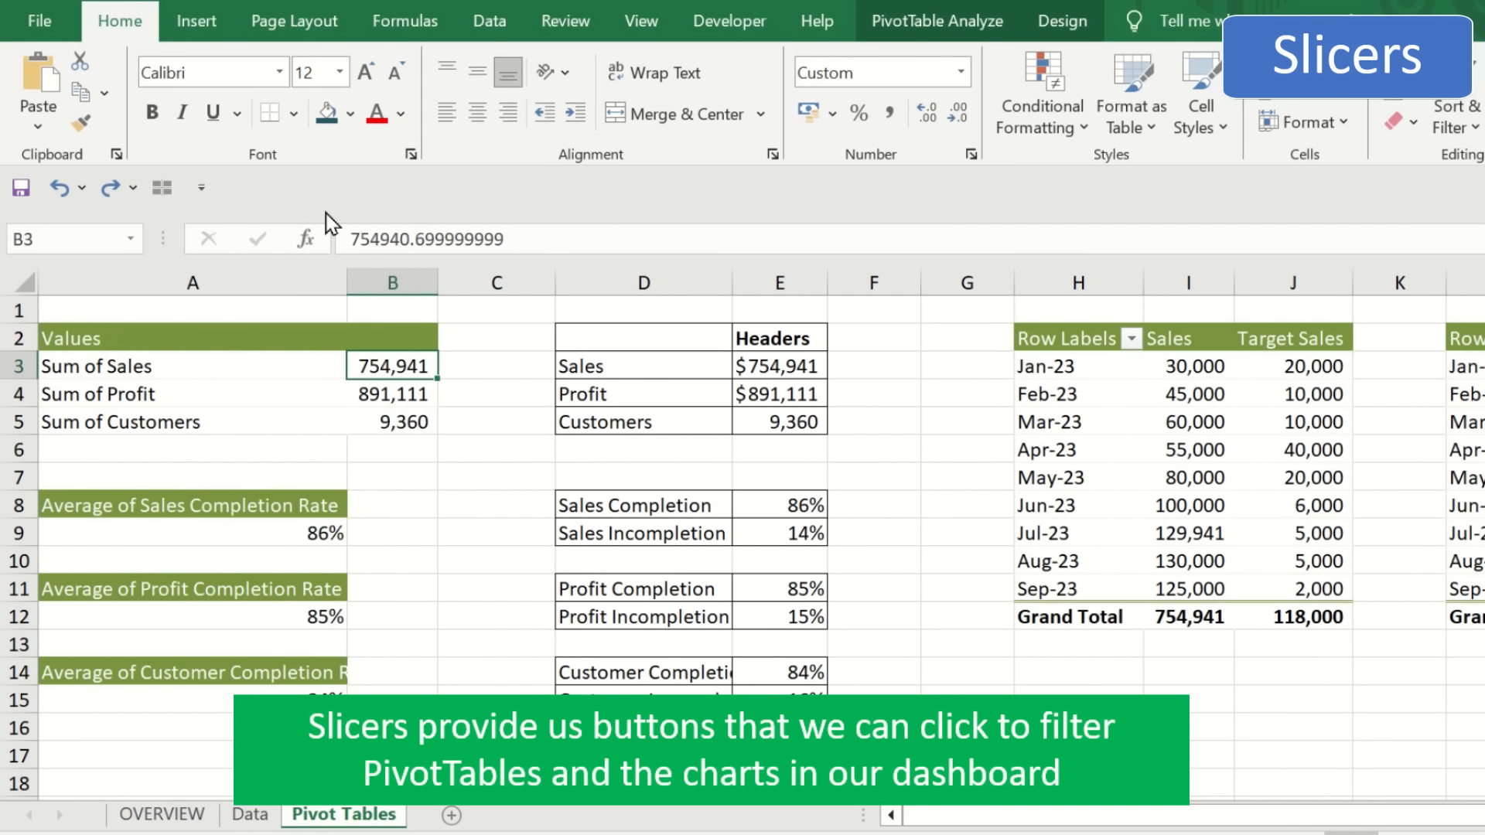
pyautogui.click(209, 25)
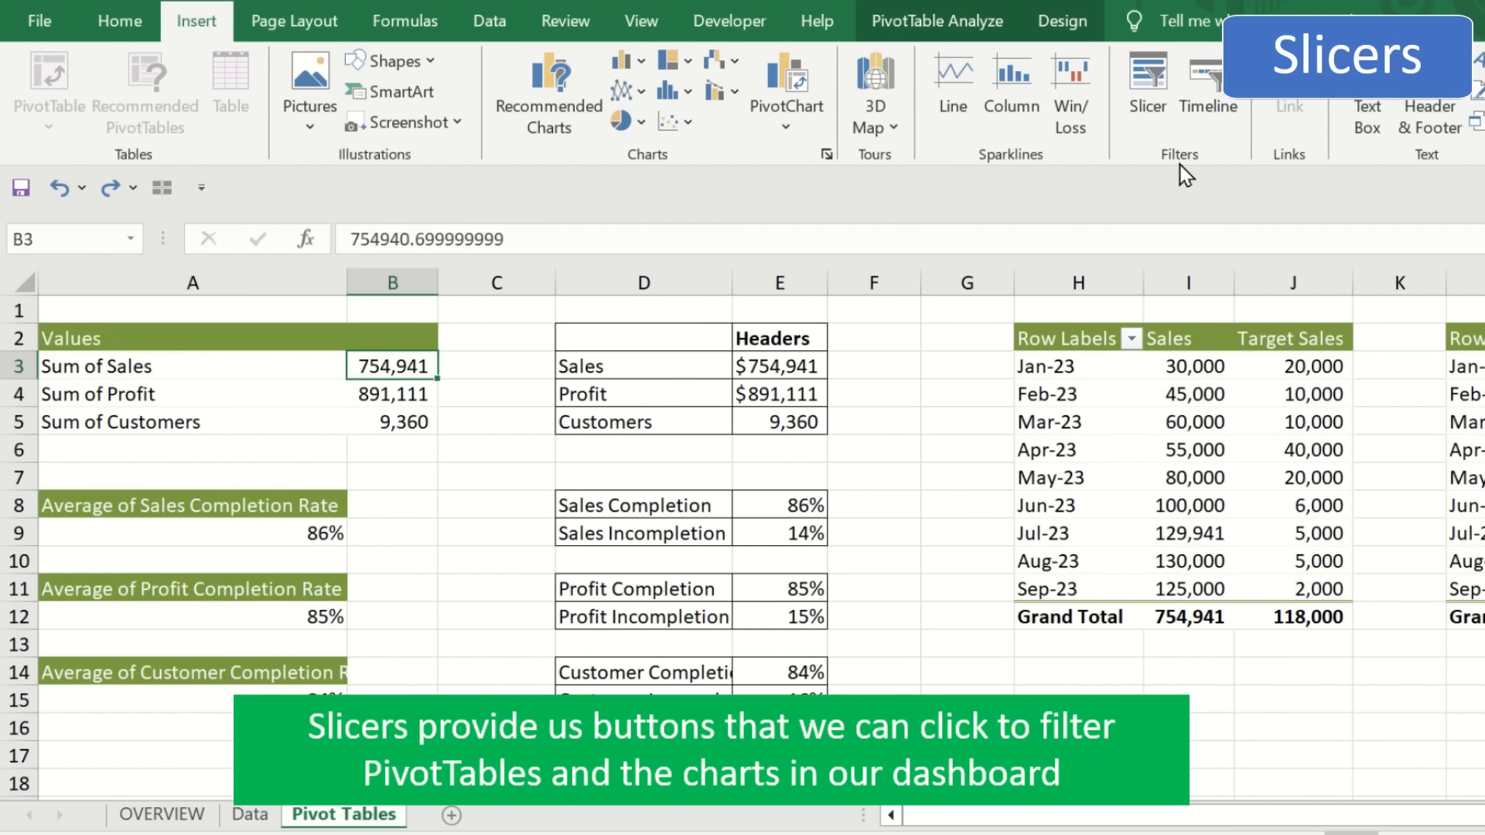
pyautogui.click(1157, 134)
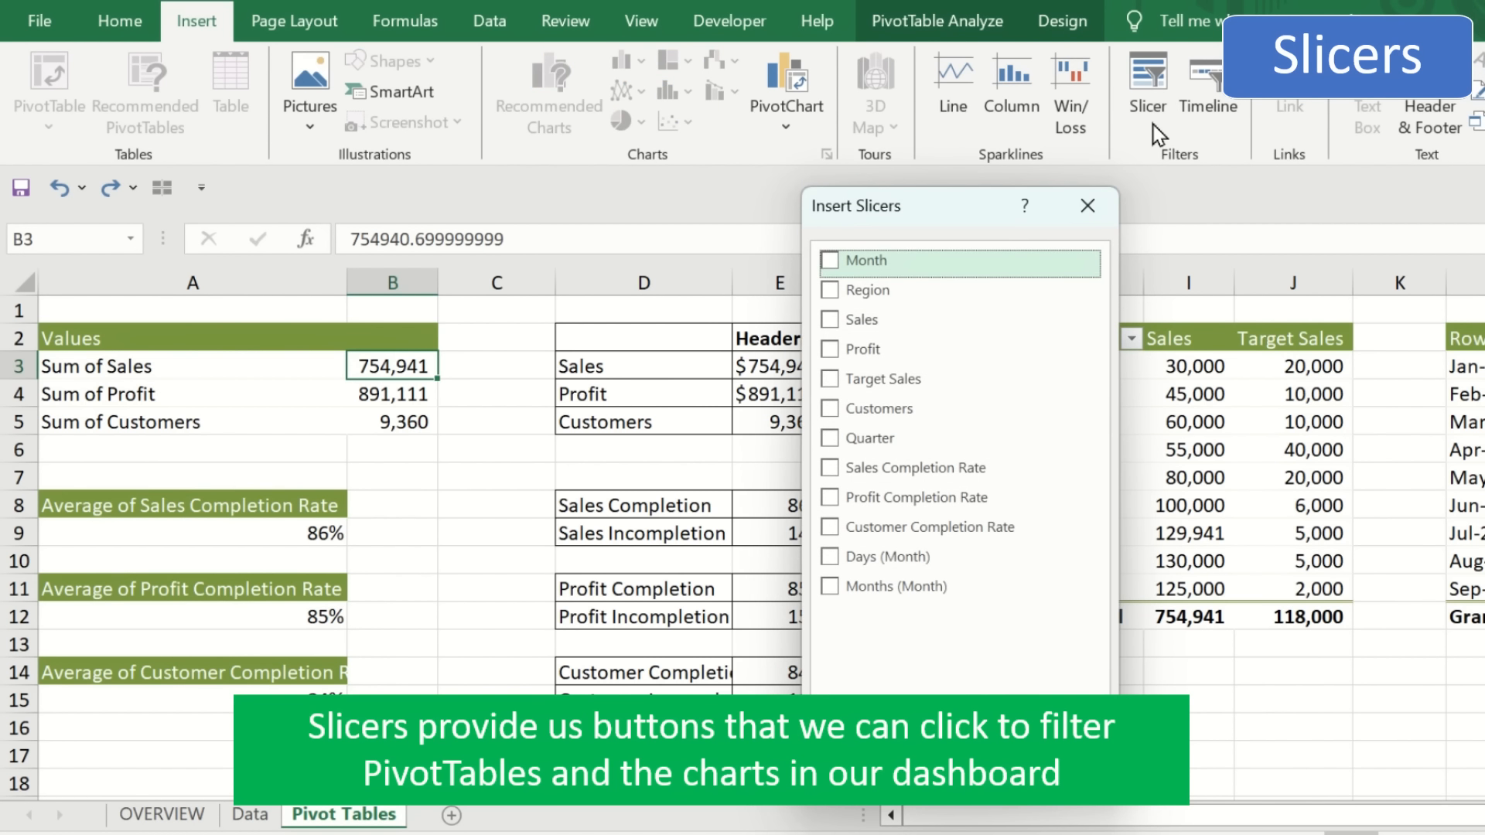
pyautogui.moveTo(980, 209); pyautogui.dragTo(936, 197)
pyautogui.click(785, 255)
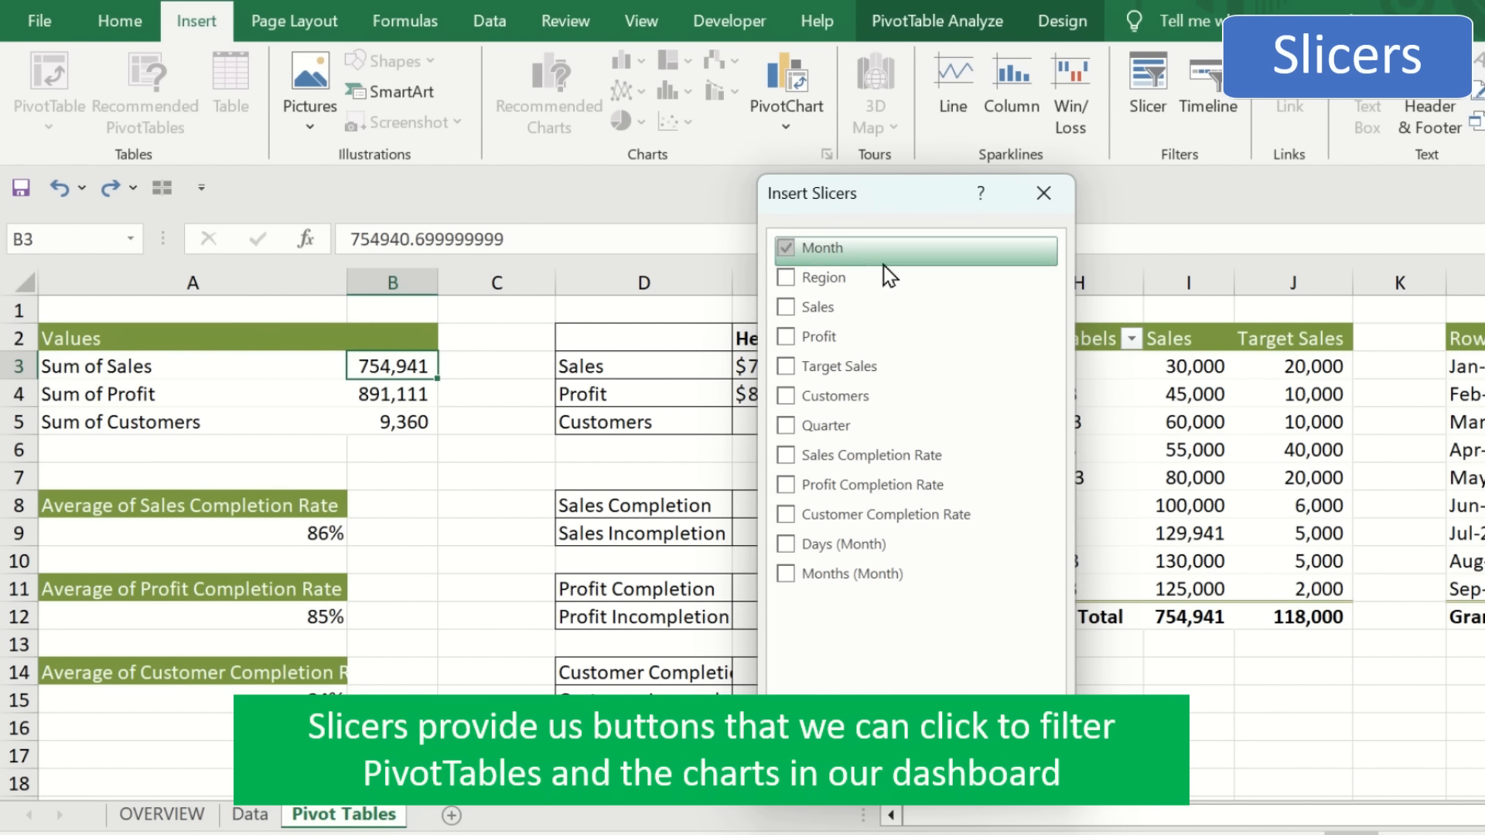
pyautogui.click(791, 290)
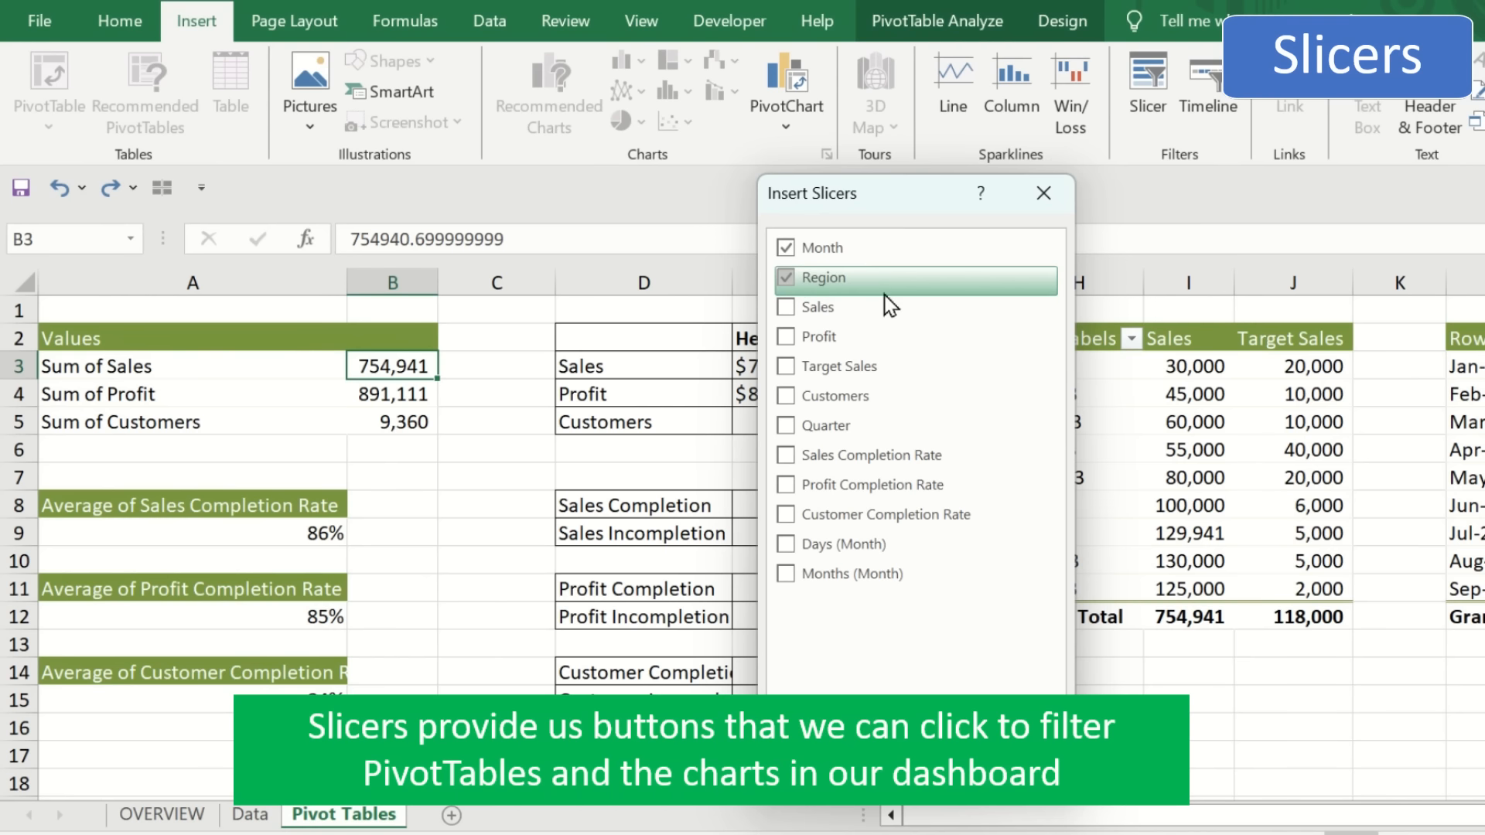
pyautogui.click(785, 426)
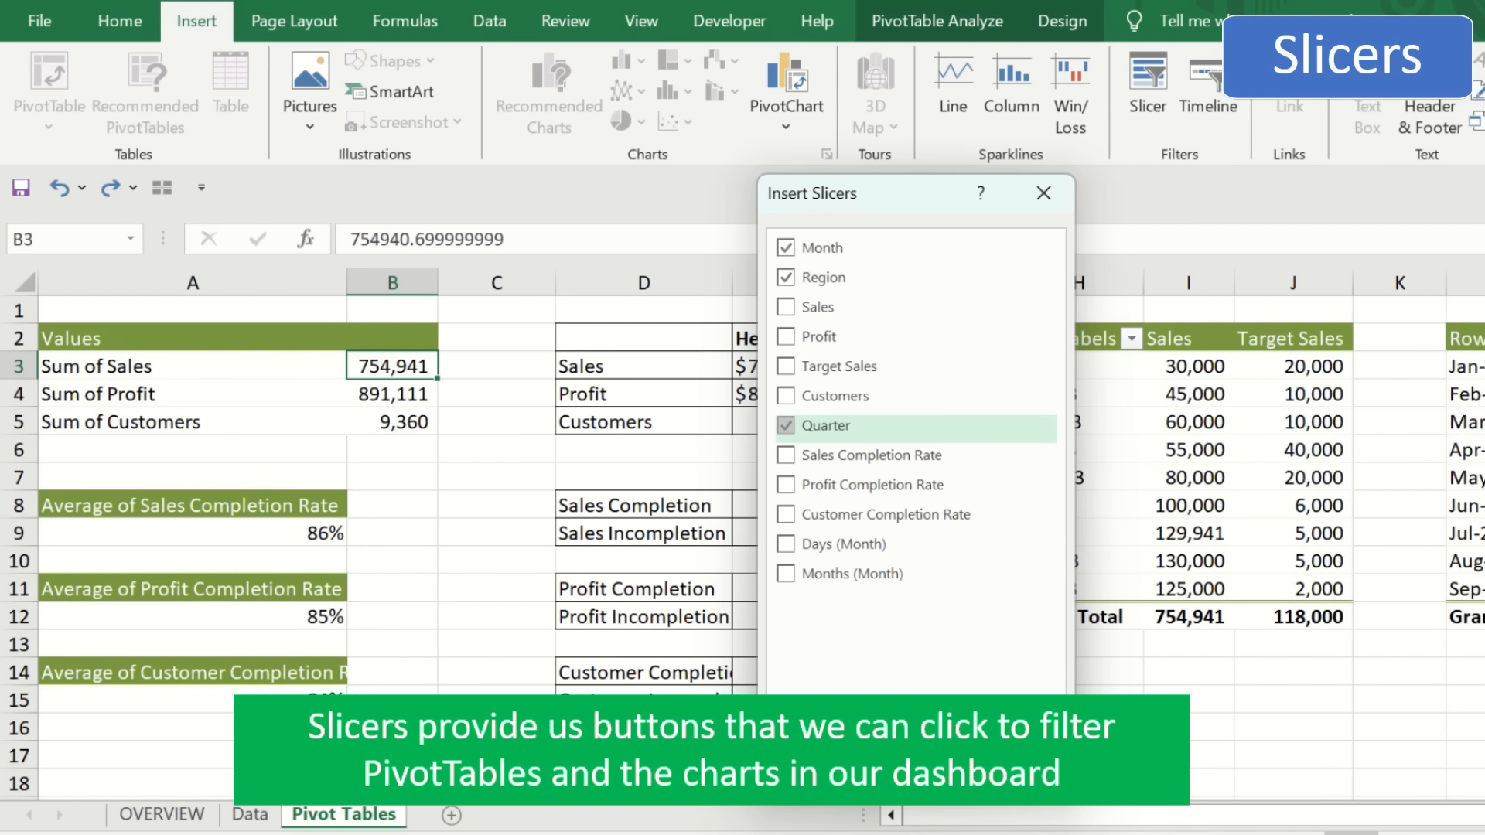
pyautogui.click(894, 754)
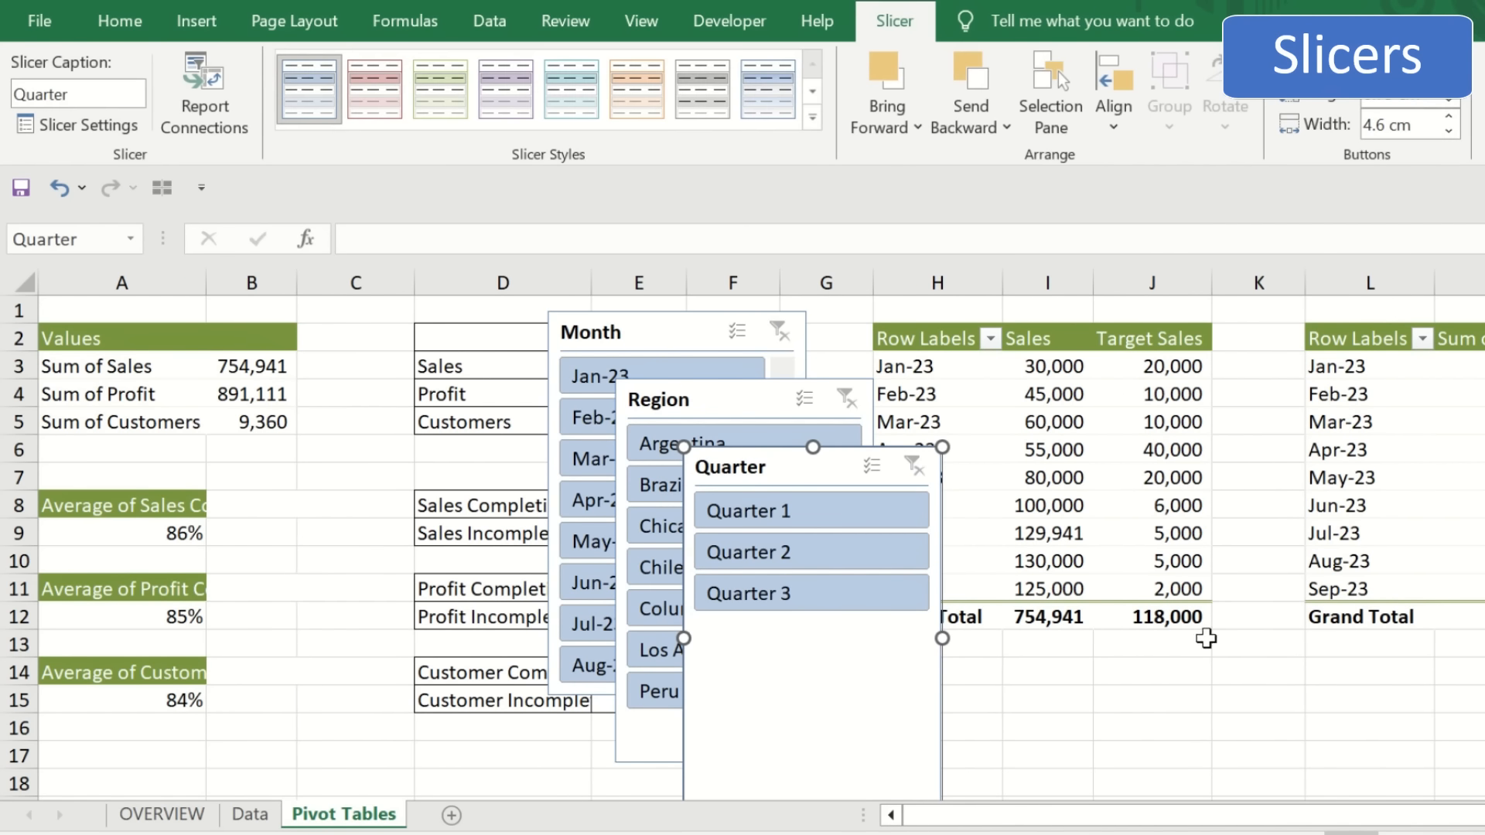
# - Arrange the Month, Region and Quarter slicers side by side in that order so none overlap
pyautogui.moveTo(646, 330); pyautogui.dragTo(401, 316)
pyautogui.click(704, 384)
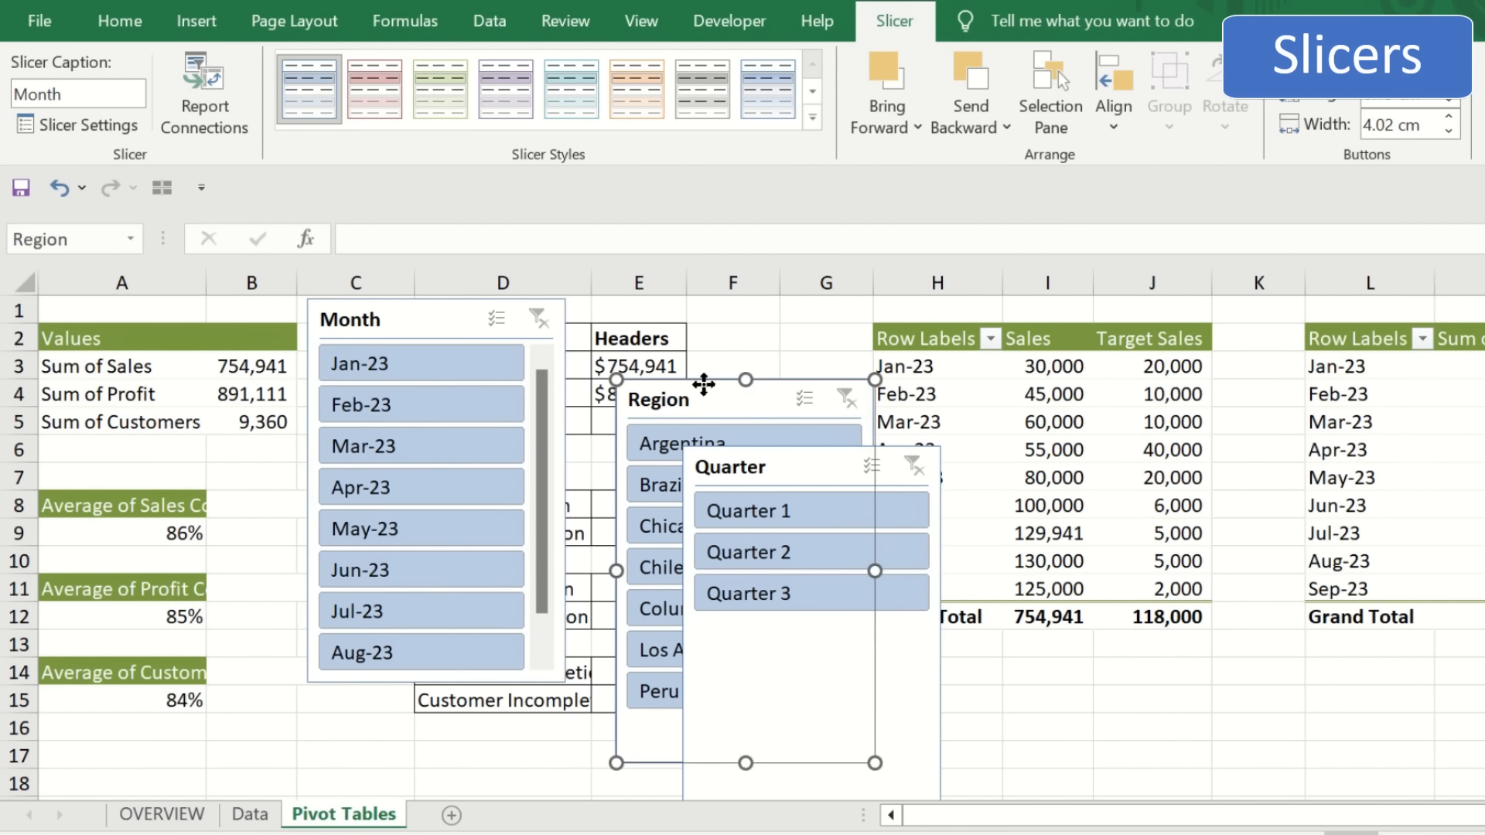
pyautogui.moveTo(703, 383); pyautogui.dragTo(661, 303)
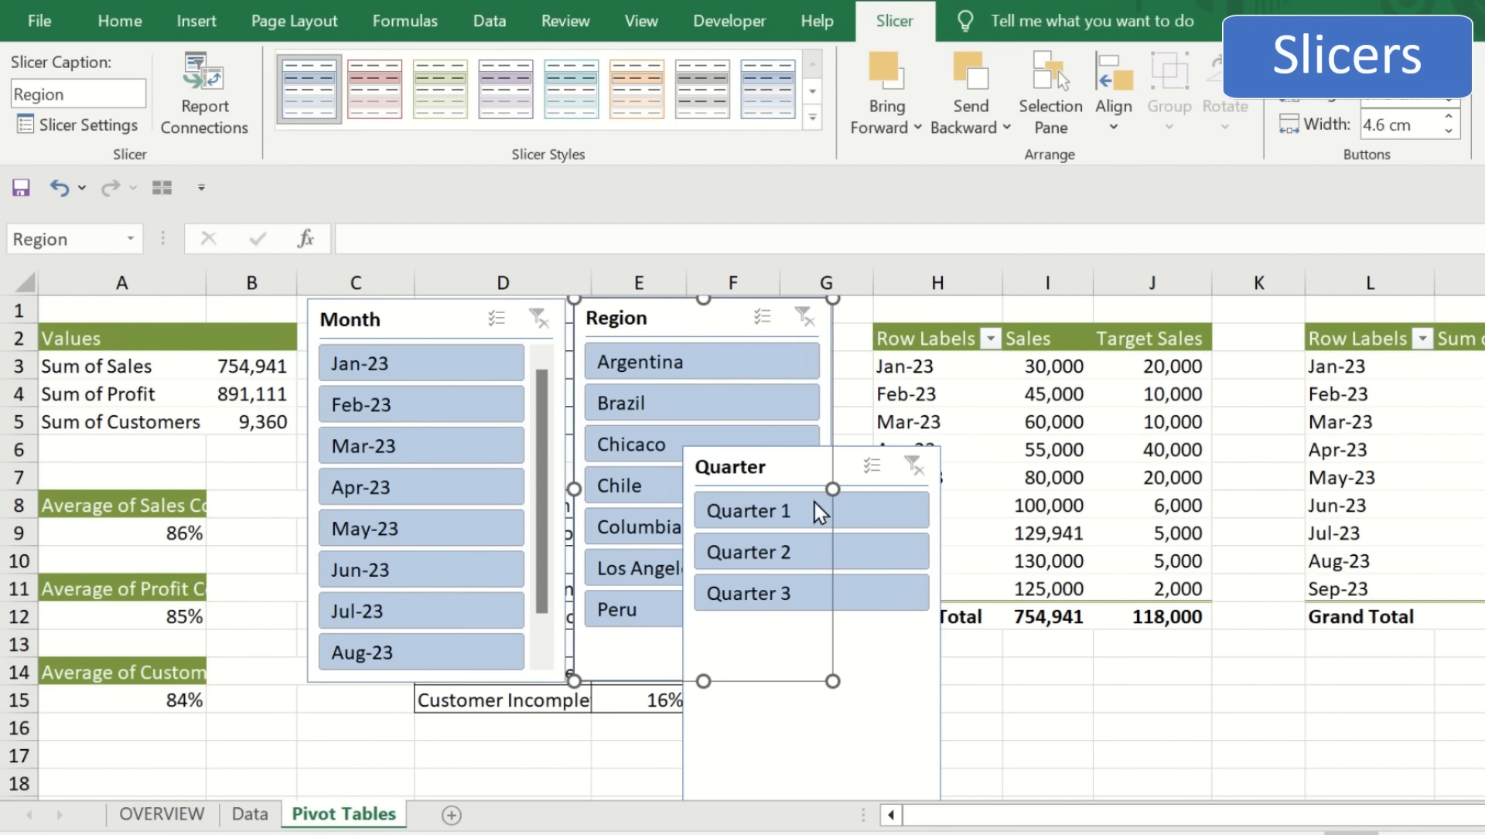
pyautogui.moveTo(789, 467); pyautogui.dragTo(951, 321)
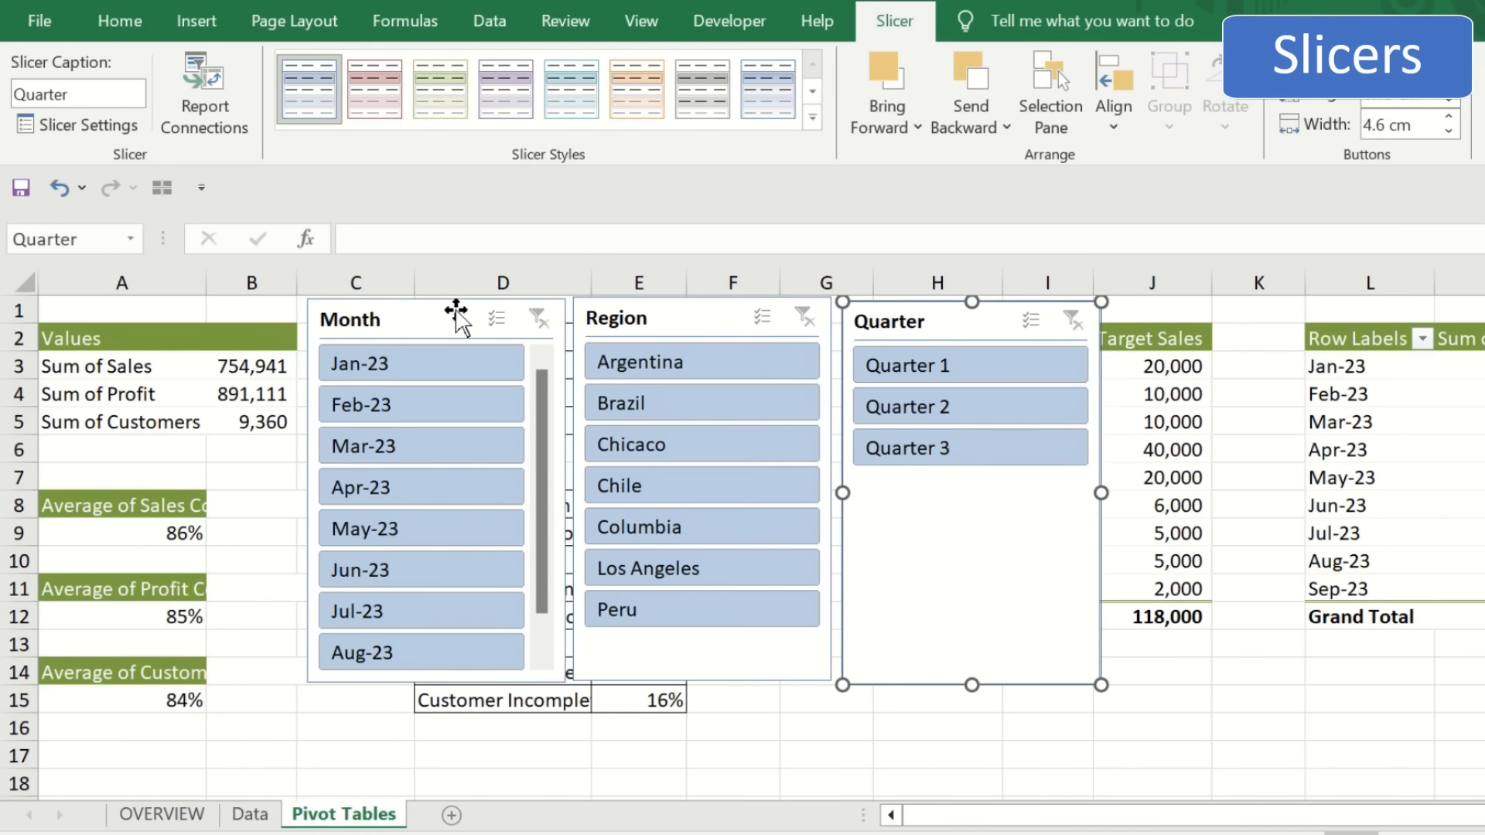
# - Connect the Month slicer also to PivotTable2, PivotTable5, PivotTable6, PivotTable7, PivotTable8 and PivotTable9, and select the Region slicer
pyautogui.click(417, 341)
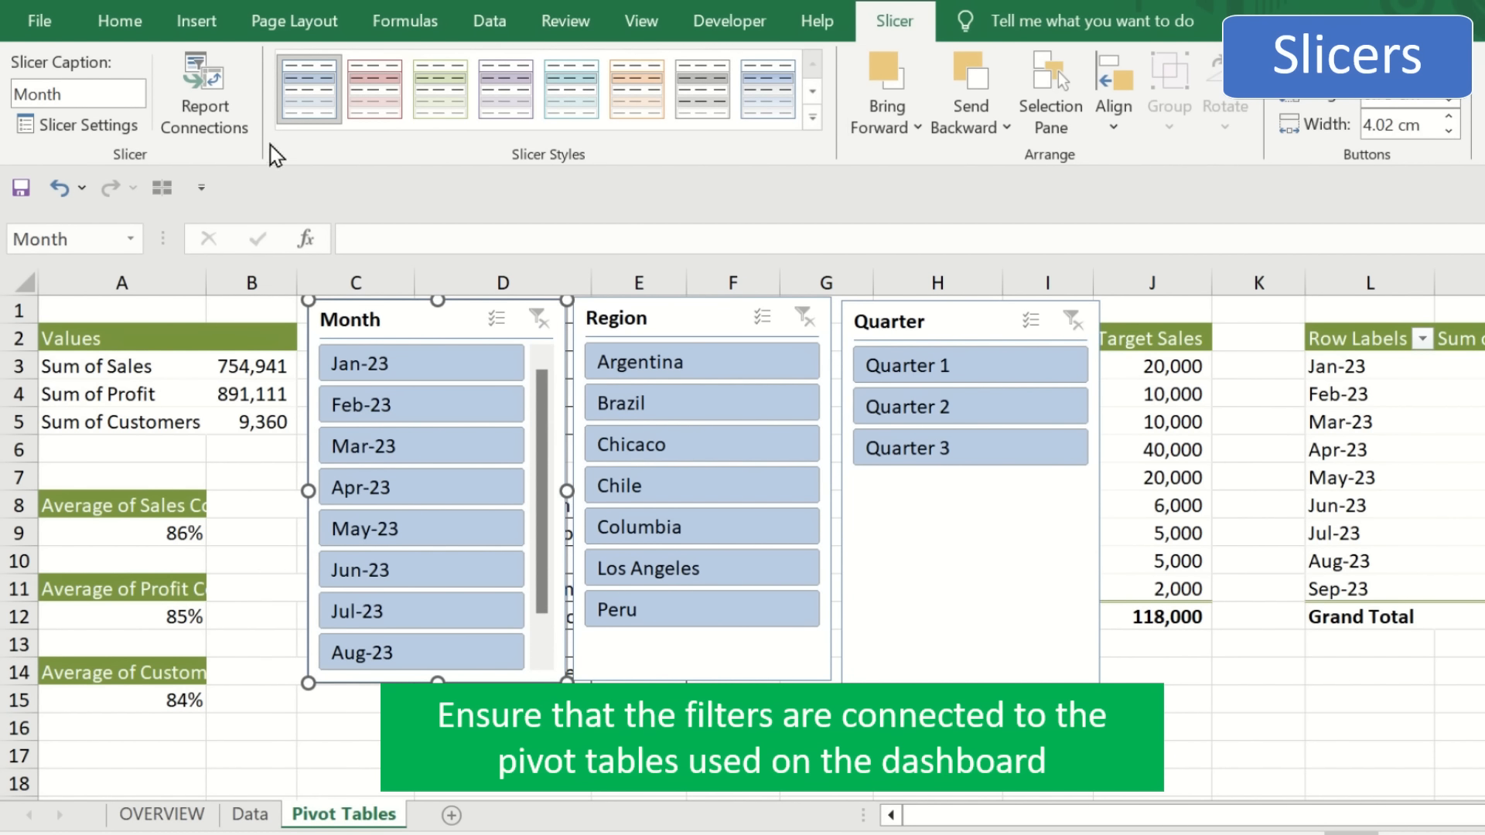
pyautogui.click(239, 132)
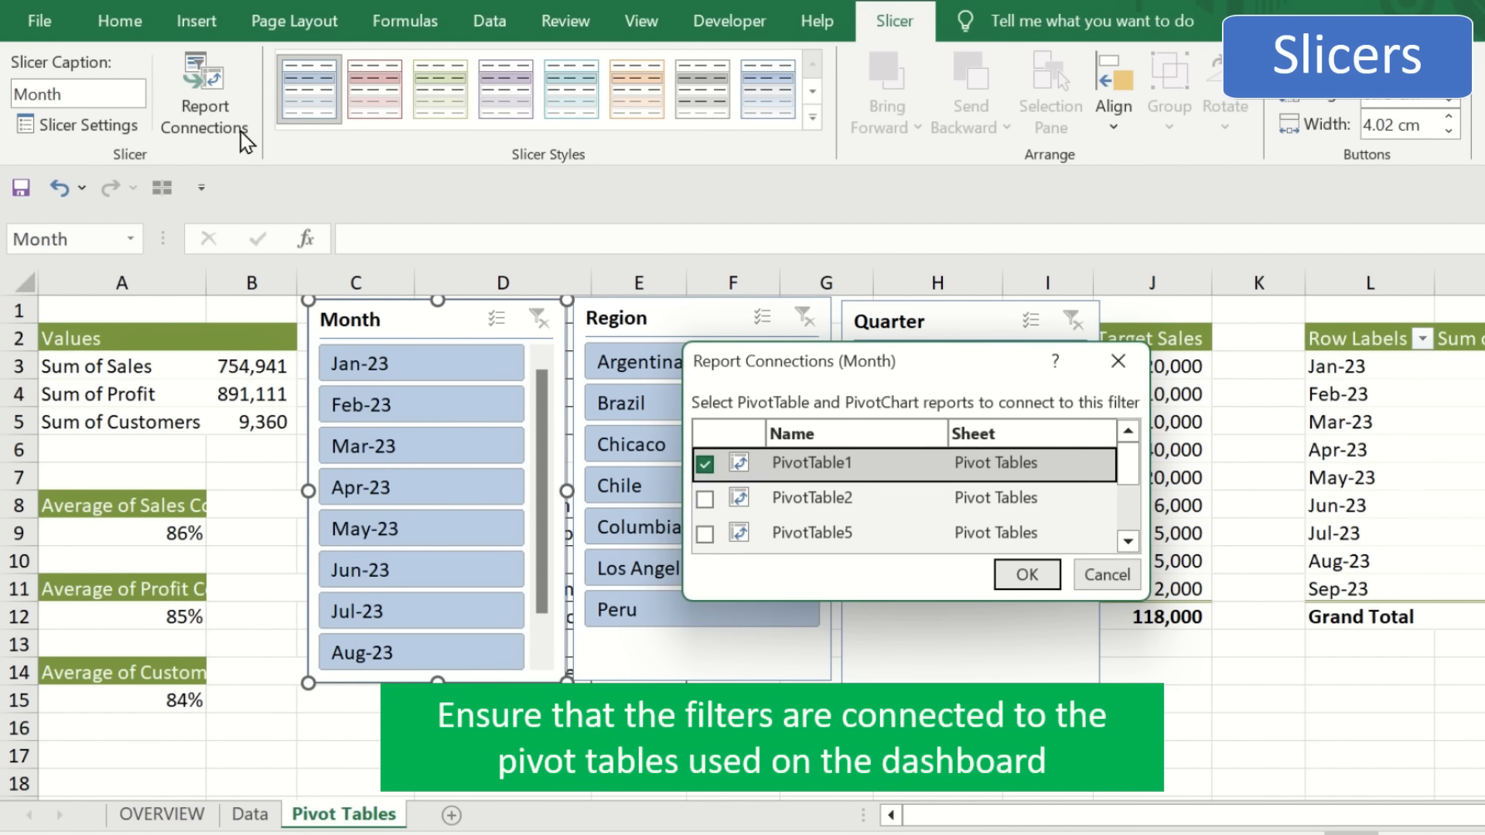
pyautogui.moveTo(937, 355); pyautogui.dragTo(759, 172)
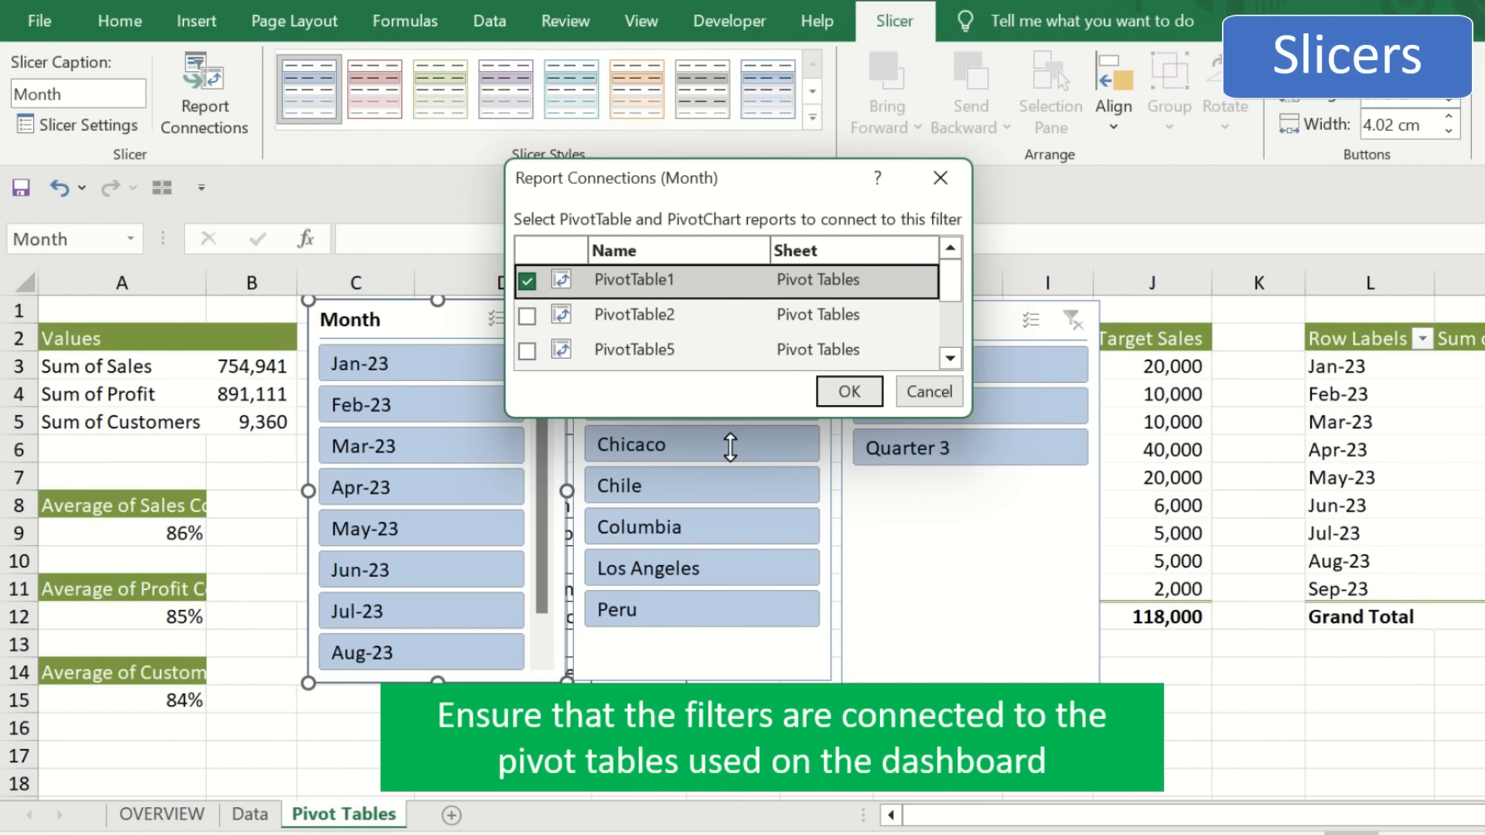
pyautogui.moveTo(730, 421); pyautogui.dragTo(737, 785)
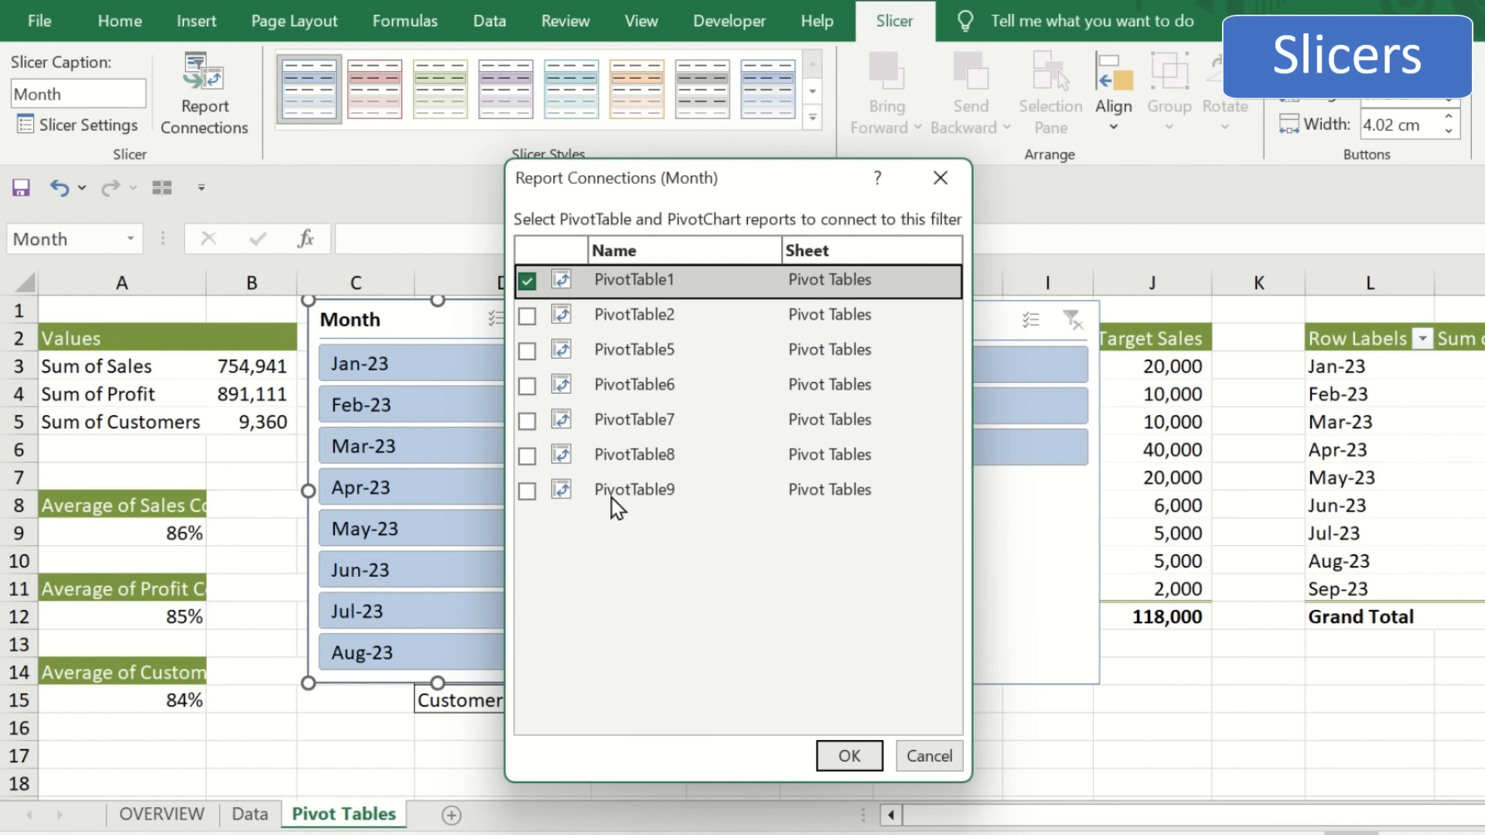
pyautogui.click(526, 317)
pyautogui.click(527, 351)
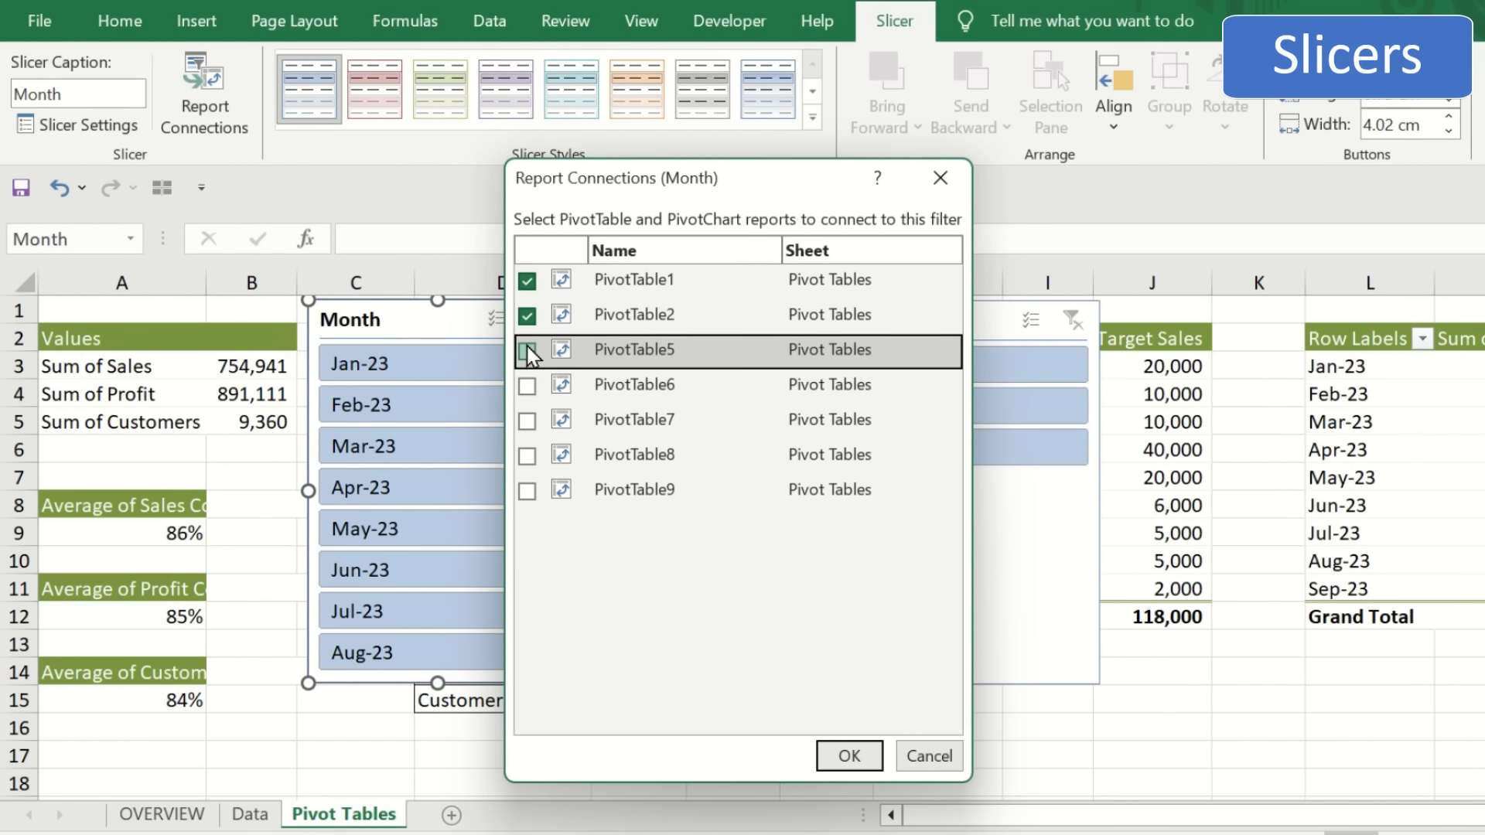
pyautogui.click(527, 386)
pyautogui.click(526, 421)
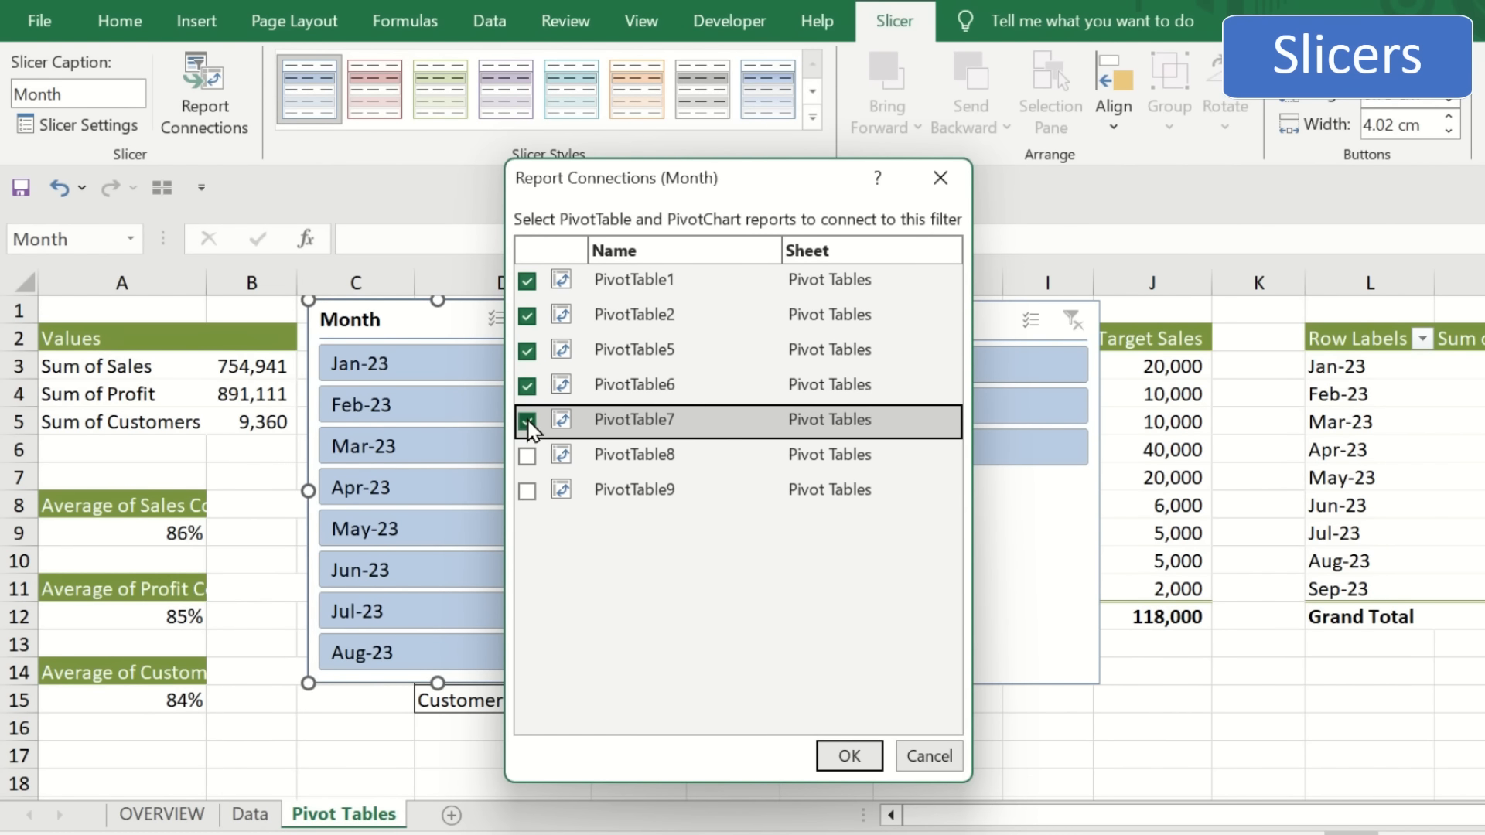
pyautogui.click(526, 455)
pyautogui.click(526, 491)
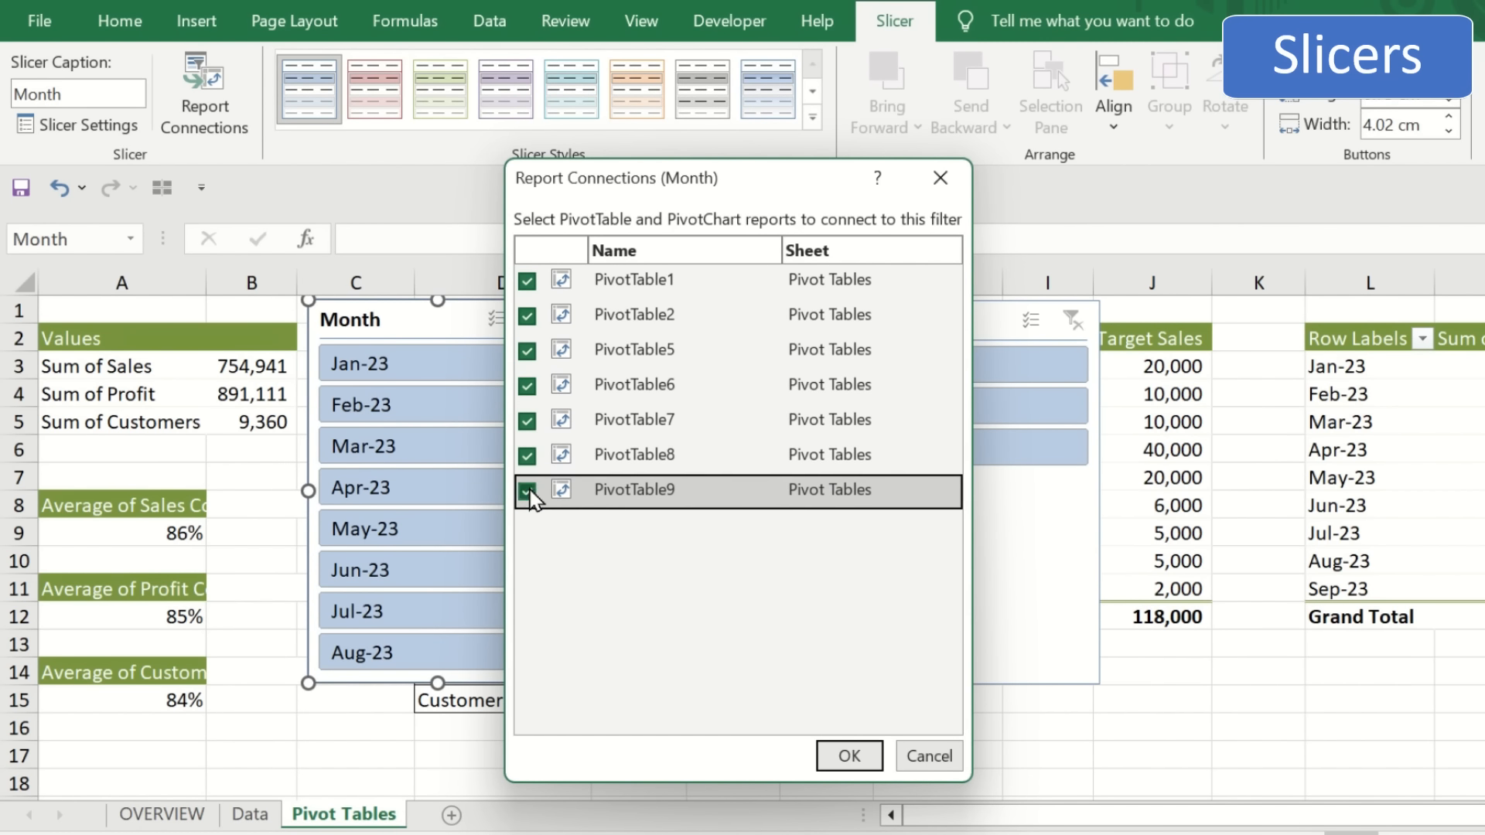
pyautogui.click(849, 754)
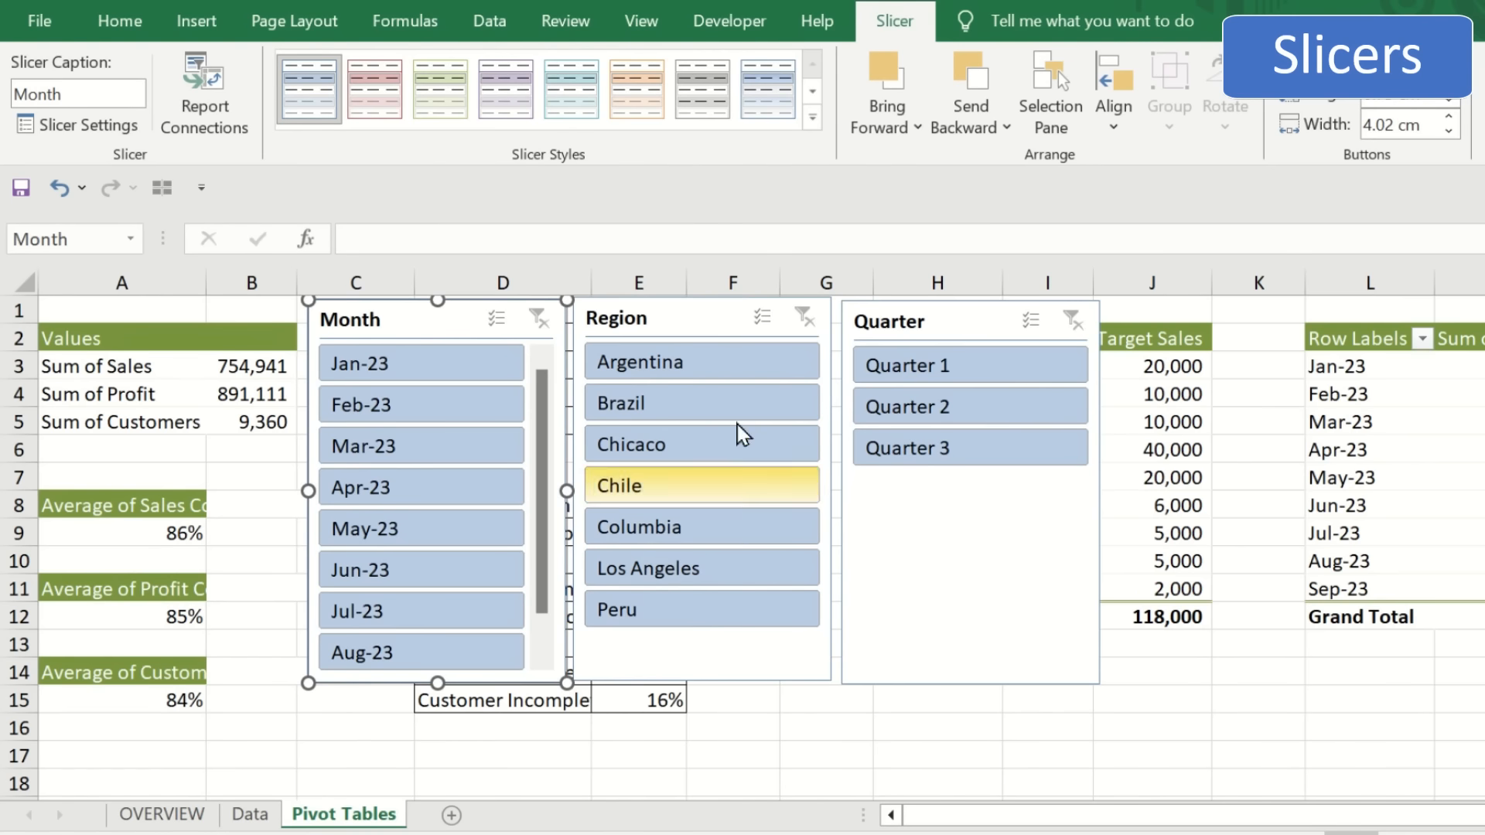
pyautogui.click(687, 320)
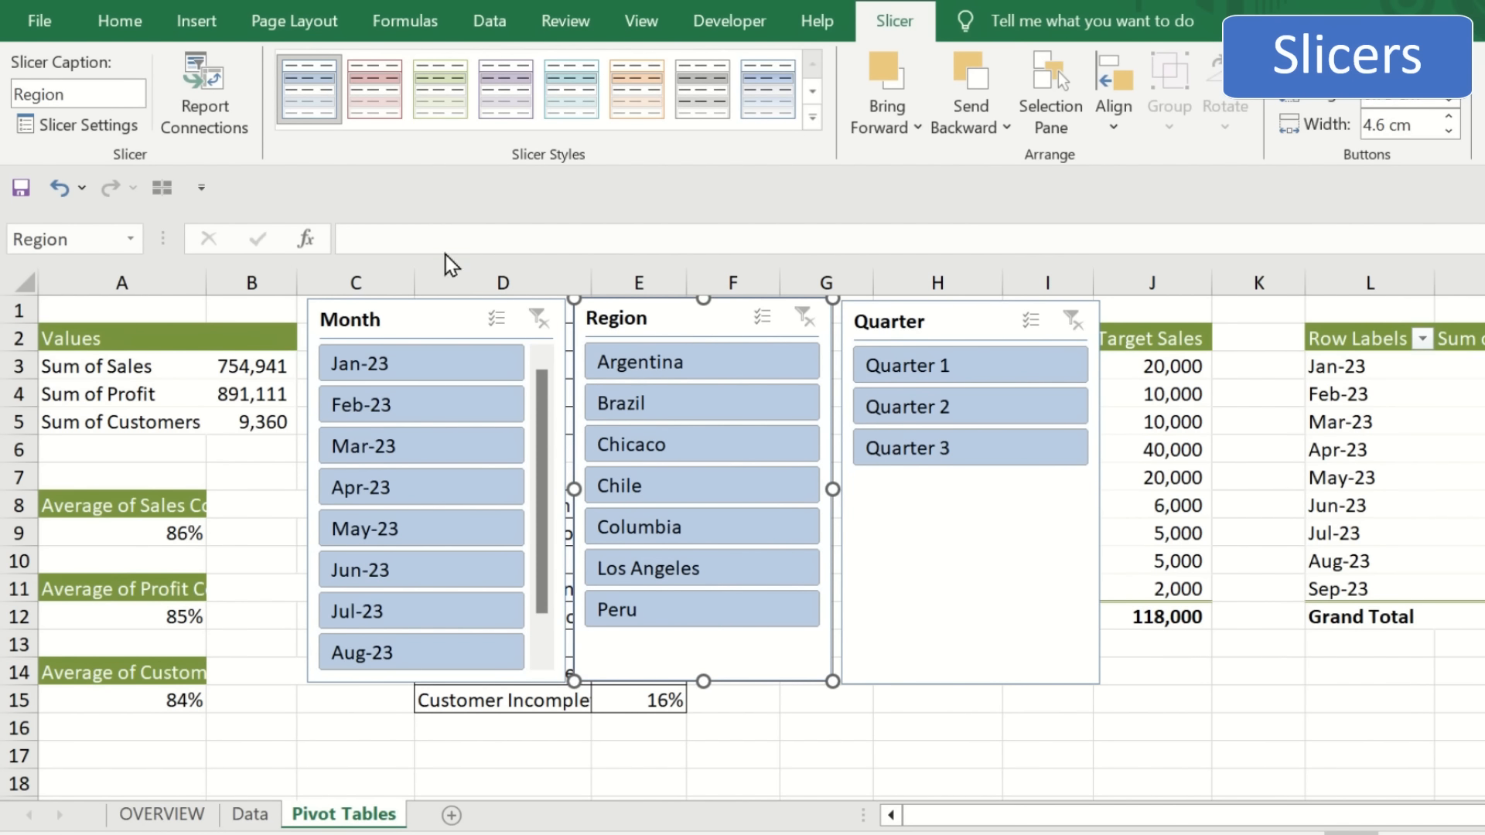
pyautogui.click(230, 133)
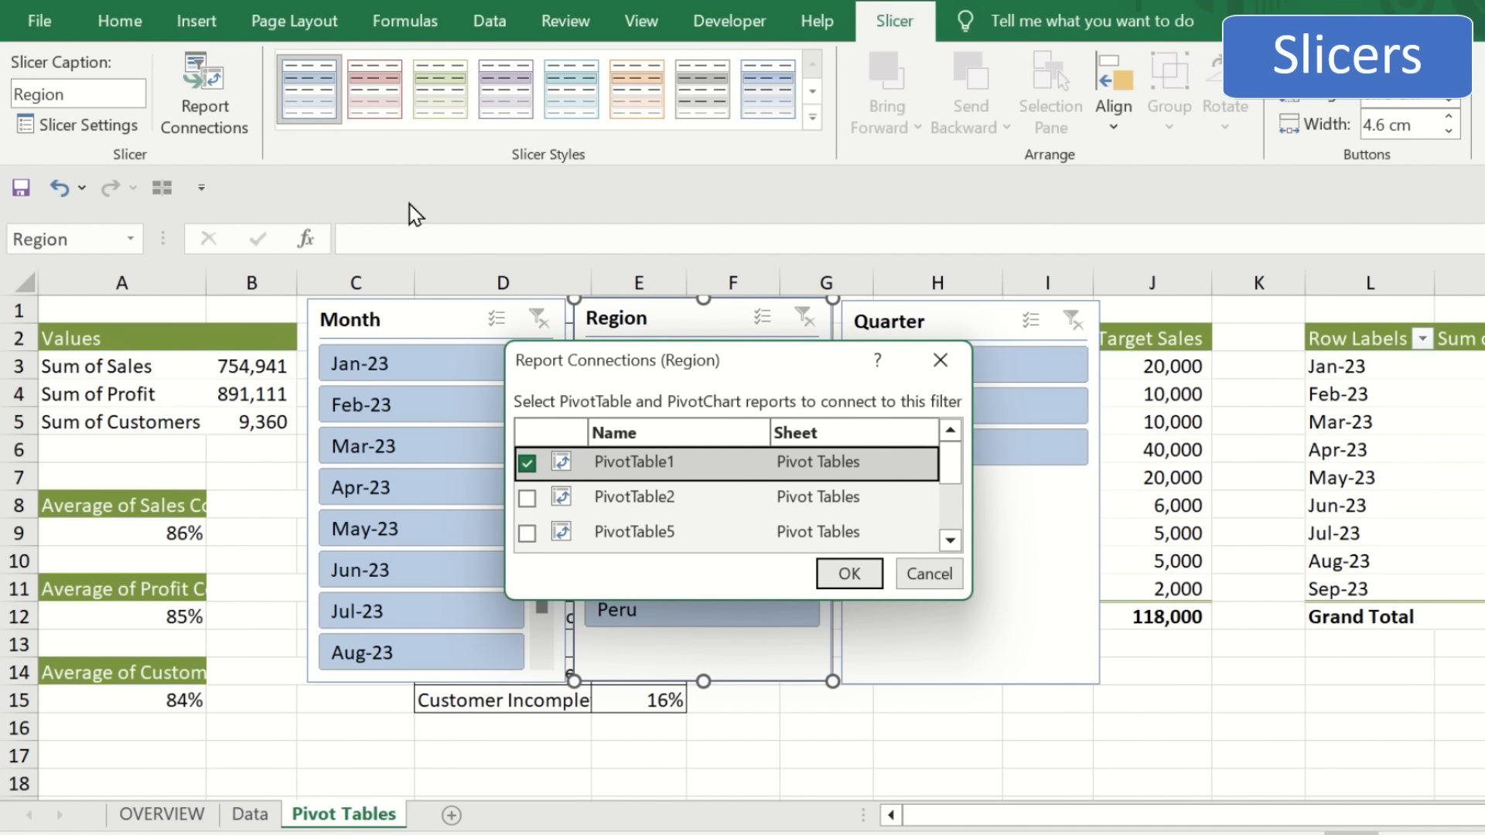
pyautogui.moveTo(739, 359); pyautogui.dragTo(684, 184)
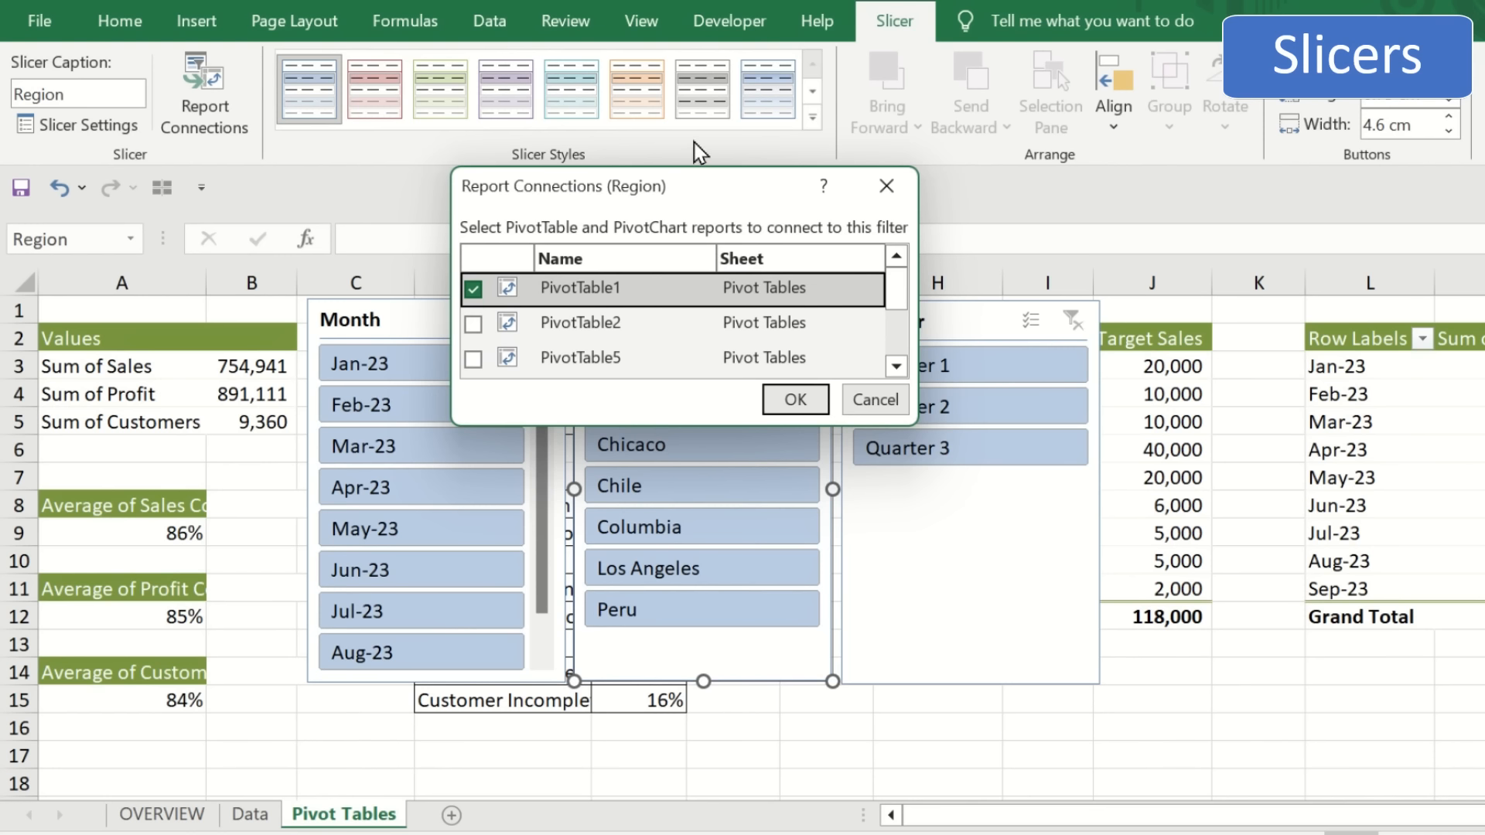
pyautogui.moveTo(693, 177); pyautogui.dragTo(737, 258)
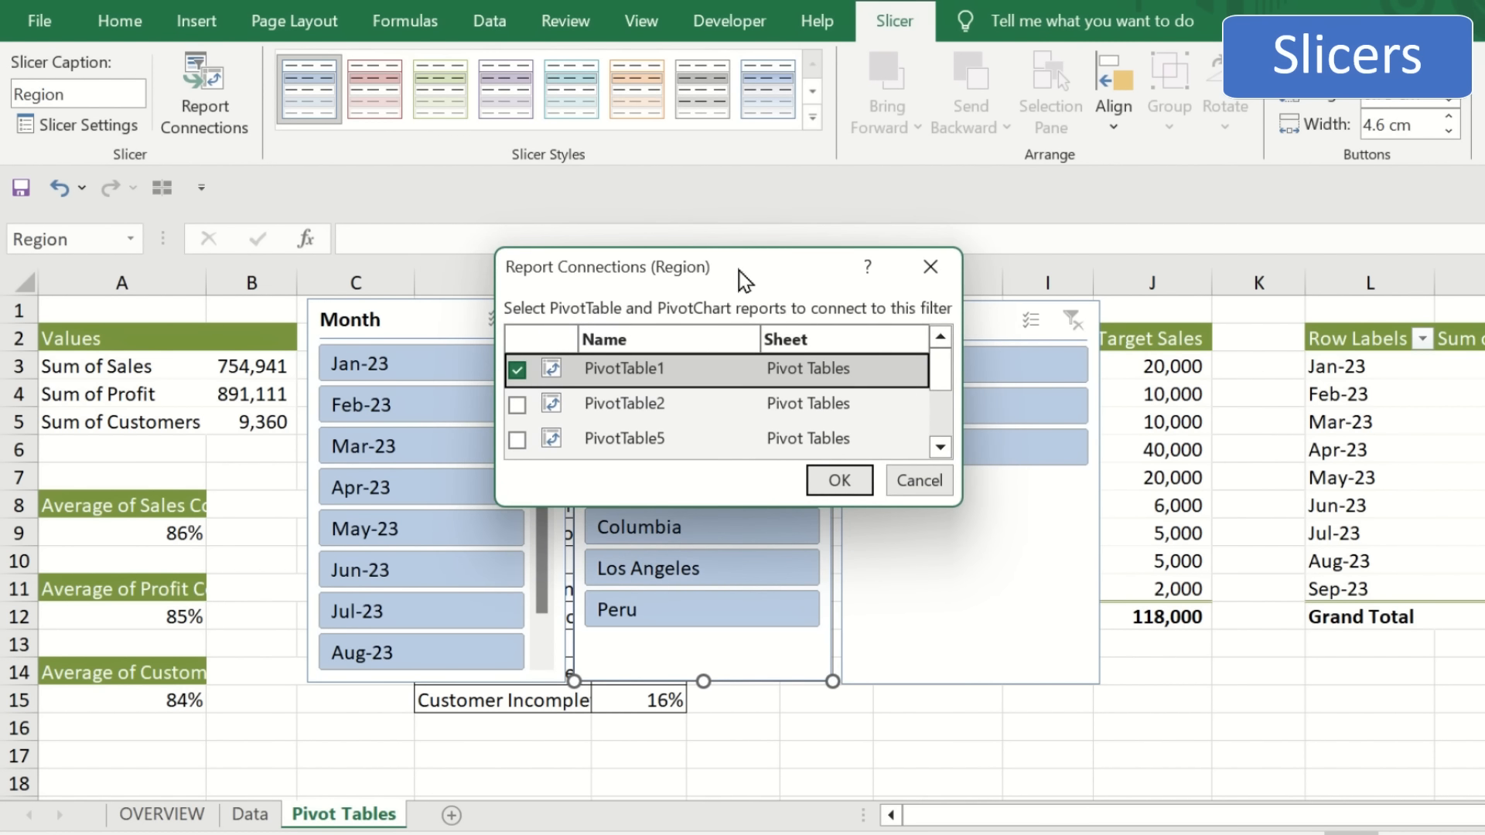
pyautogui.click(931, 266)
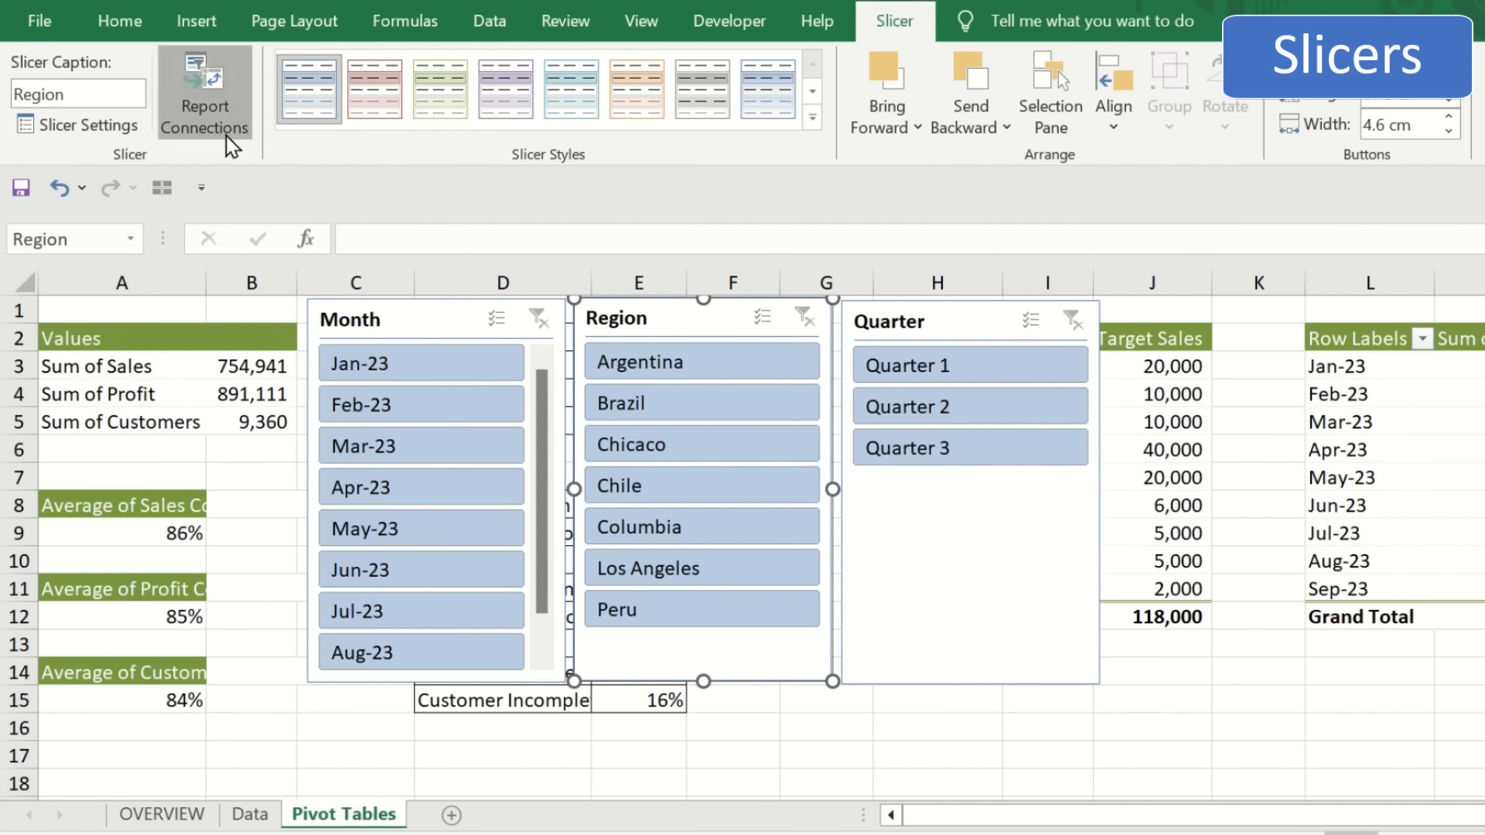
# - Connect the Region slicer also to PivotTable2, PivotTable5, PivotTable6, PivotTable7, PivotTable8 and PivotTable9
pyautogui.click(225, 128)
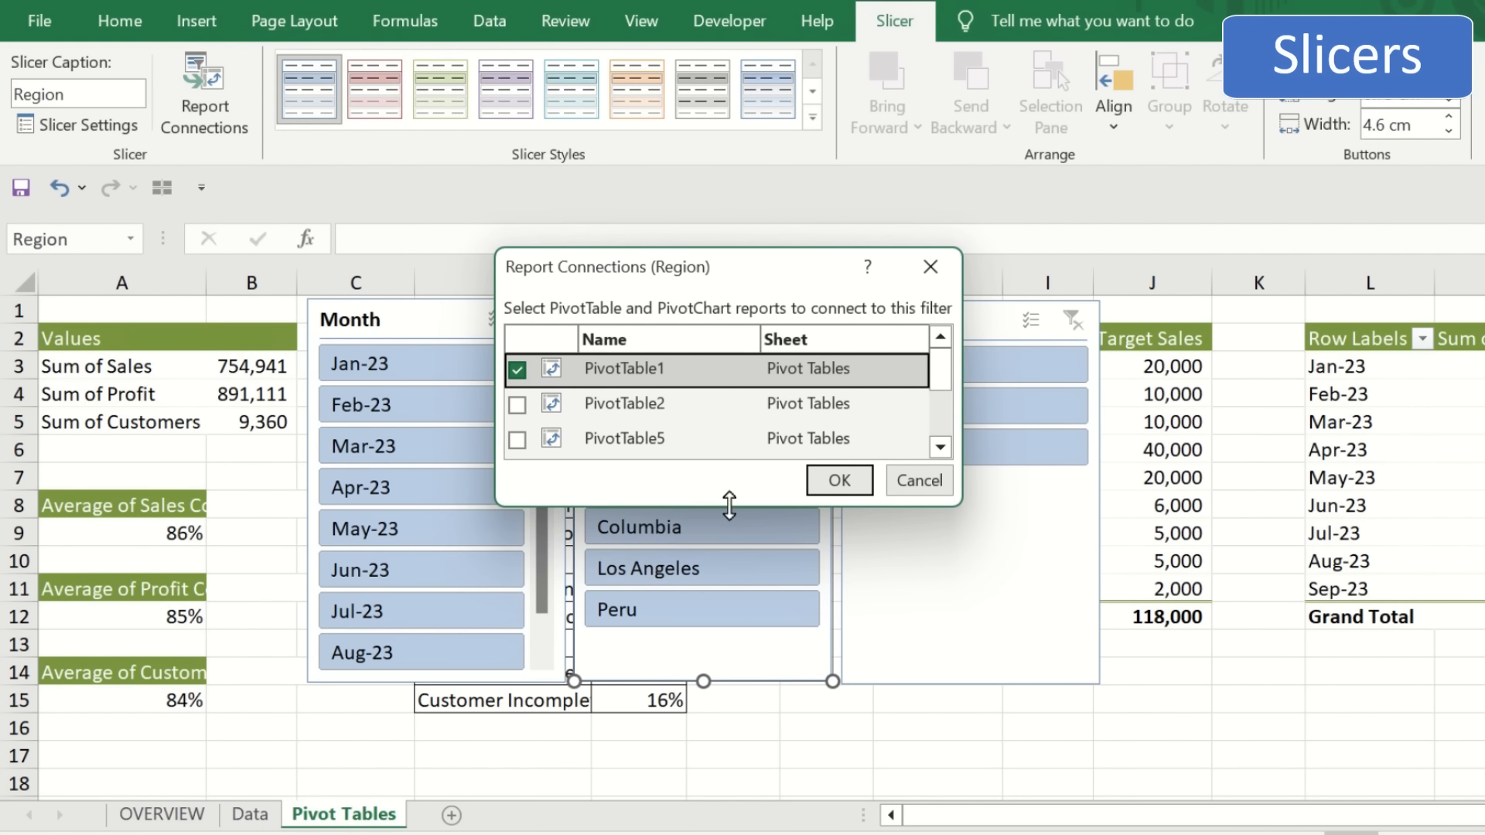
pyautogui.moveTo(729, 507); pyautogui.dragTo(748, 797)
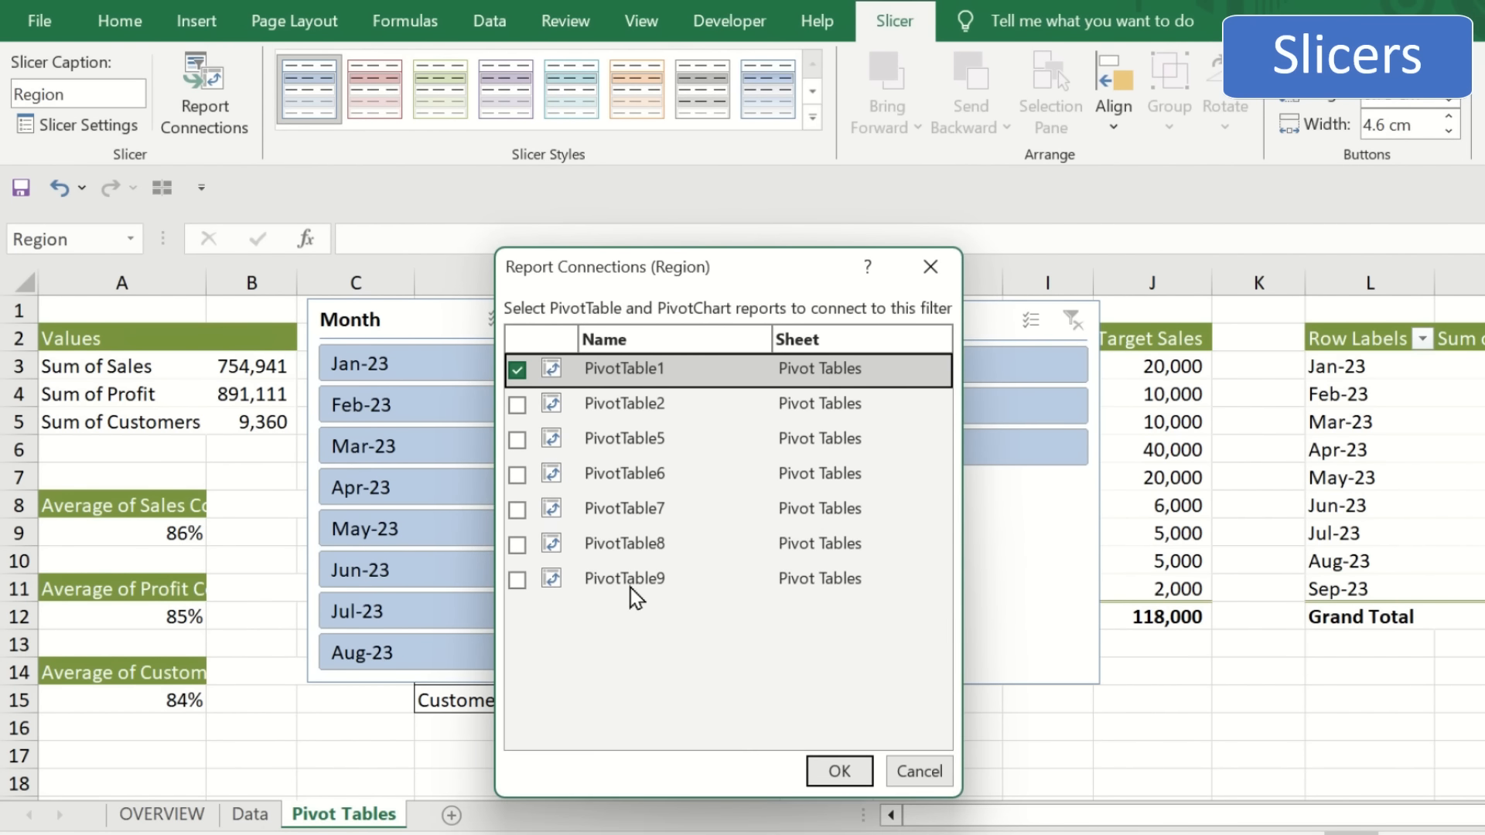
pyautogui.click(517, 404)
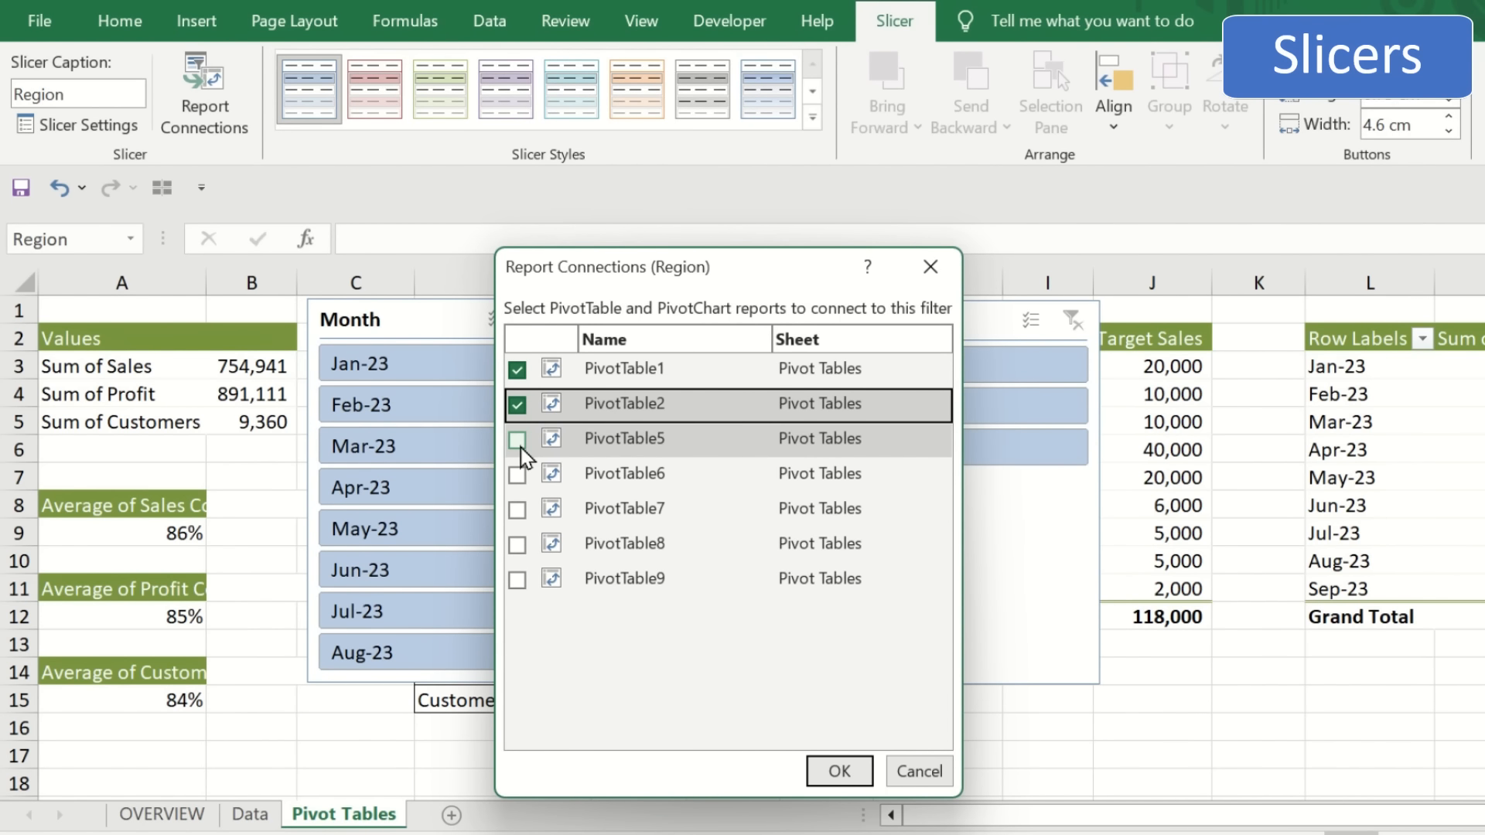
pyautogui.click(518, 439)
pyautogui.click(518, 474)
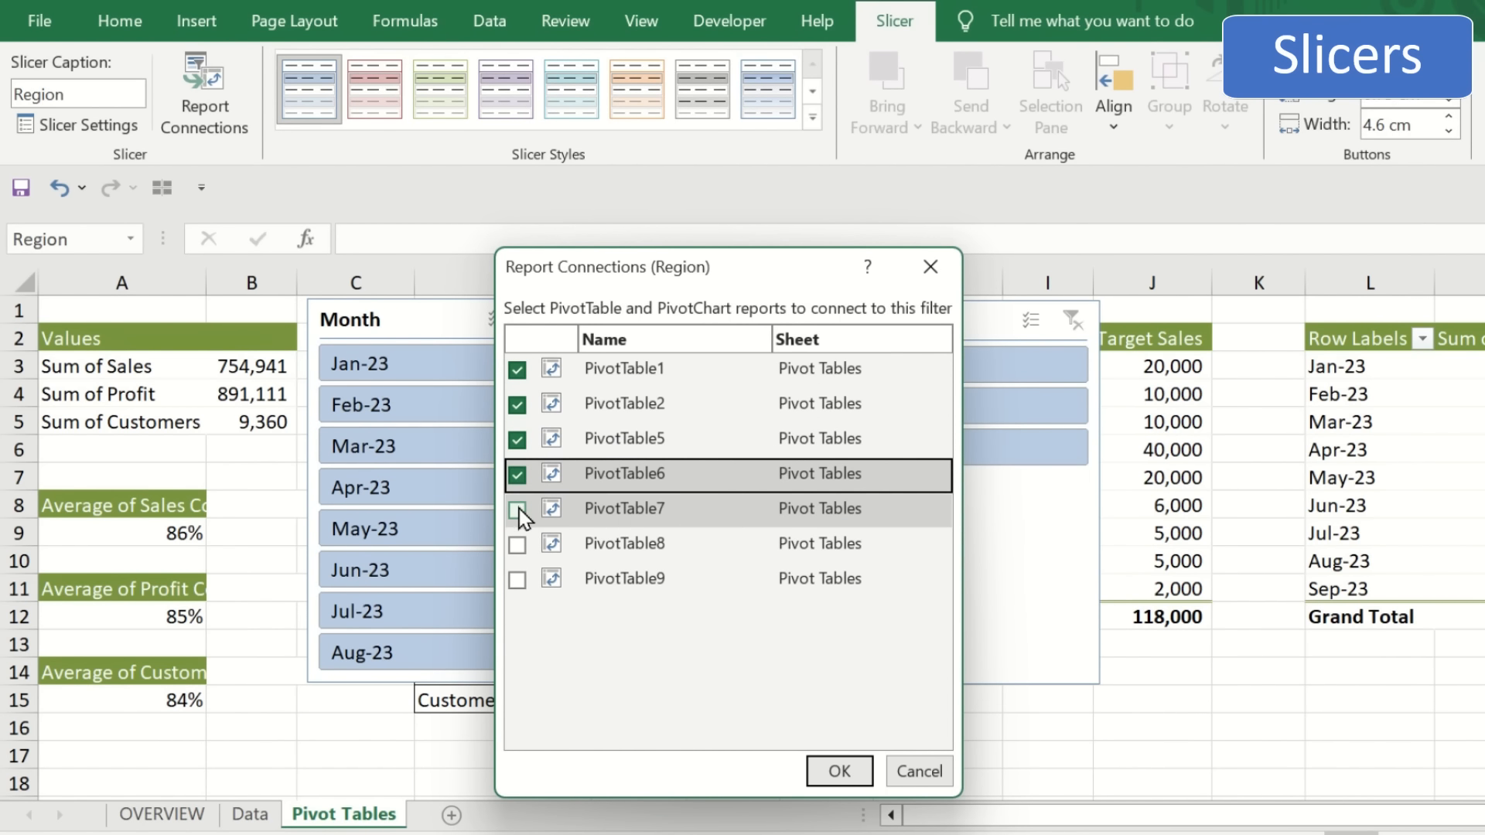
pyautogui.click(518, 510)
pyautogui.click(517, 544)
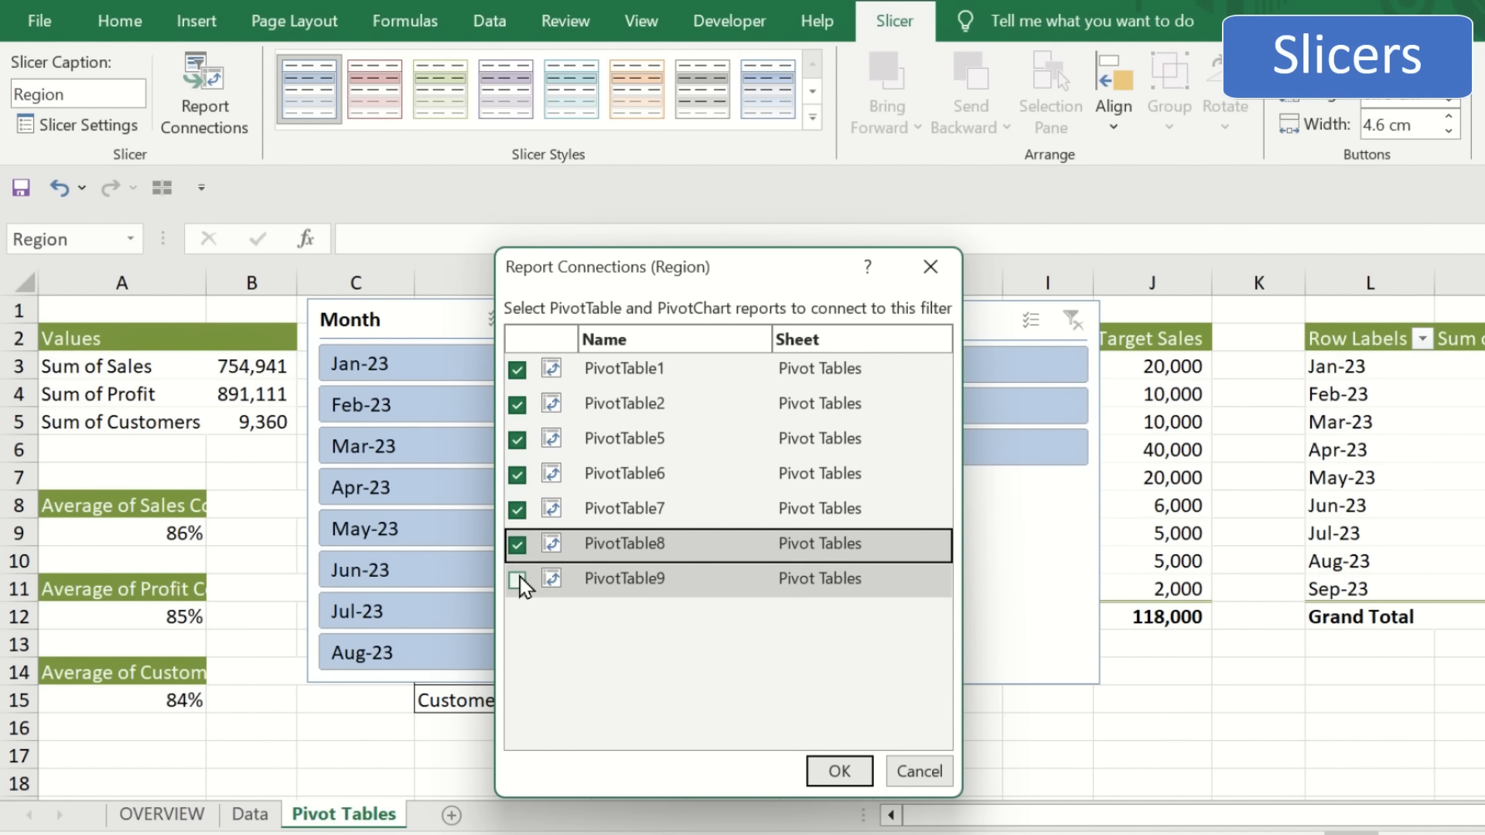
pyautogui.click(517, 580)
pyautogui.click(843, 772)
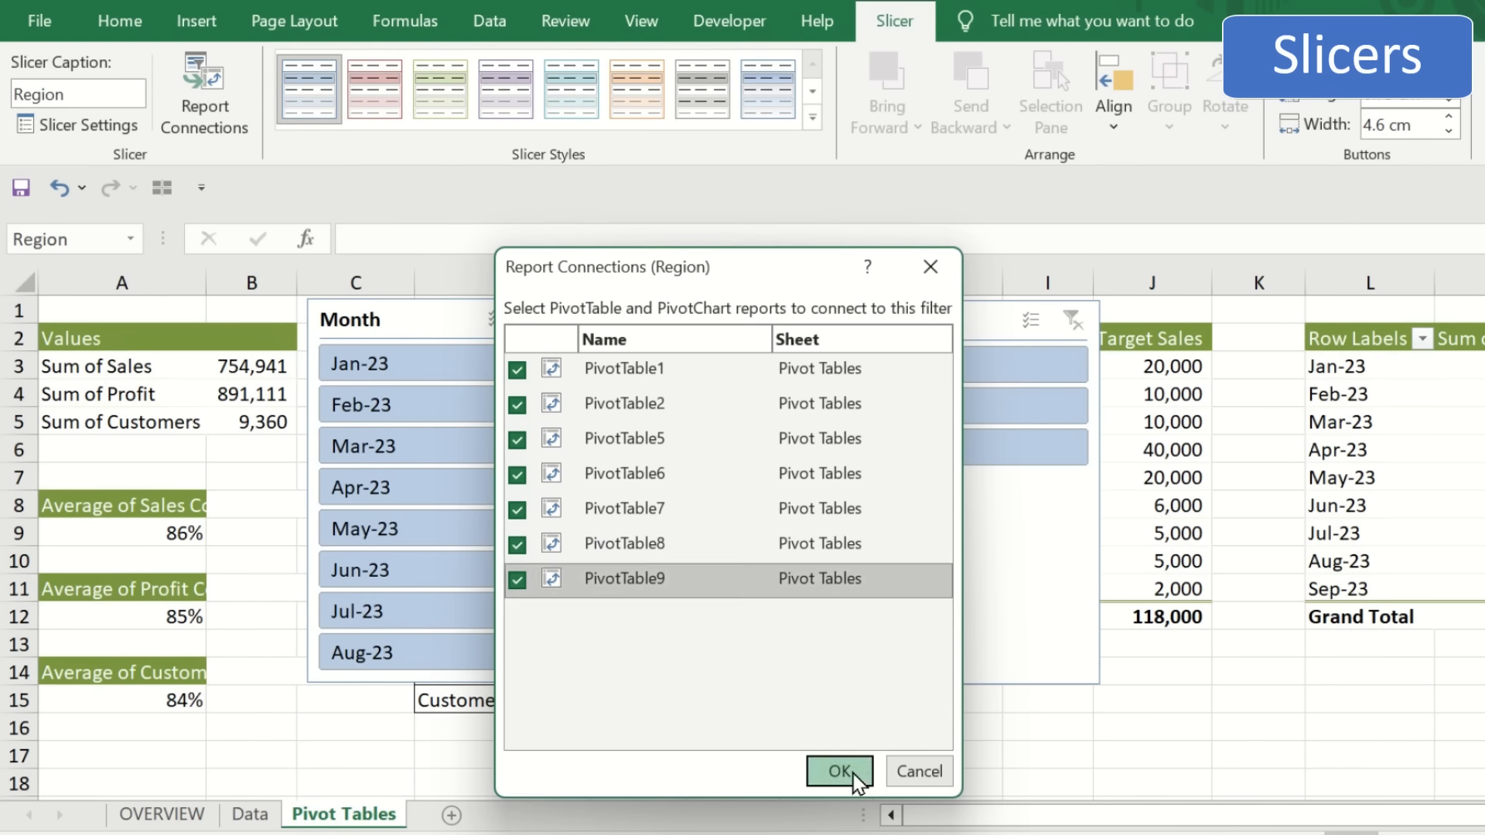
# - Connect the Quarter slicer also to PivotTable2, PivotTable5, PivotTable6, PivotTable7, PivotTable8 and PivotTable9
pyautogui.click(946, 321)
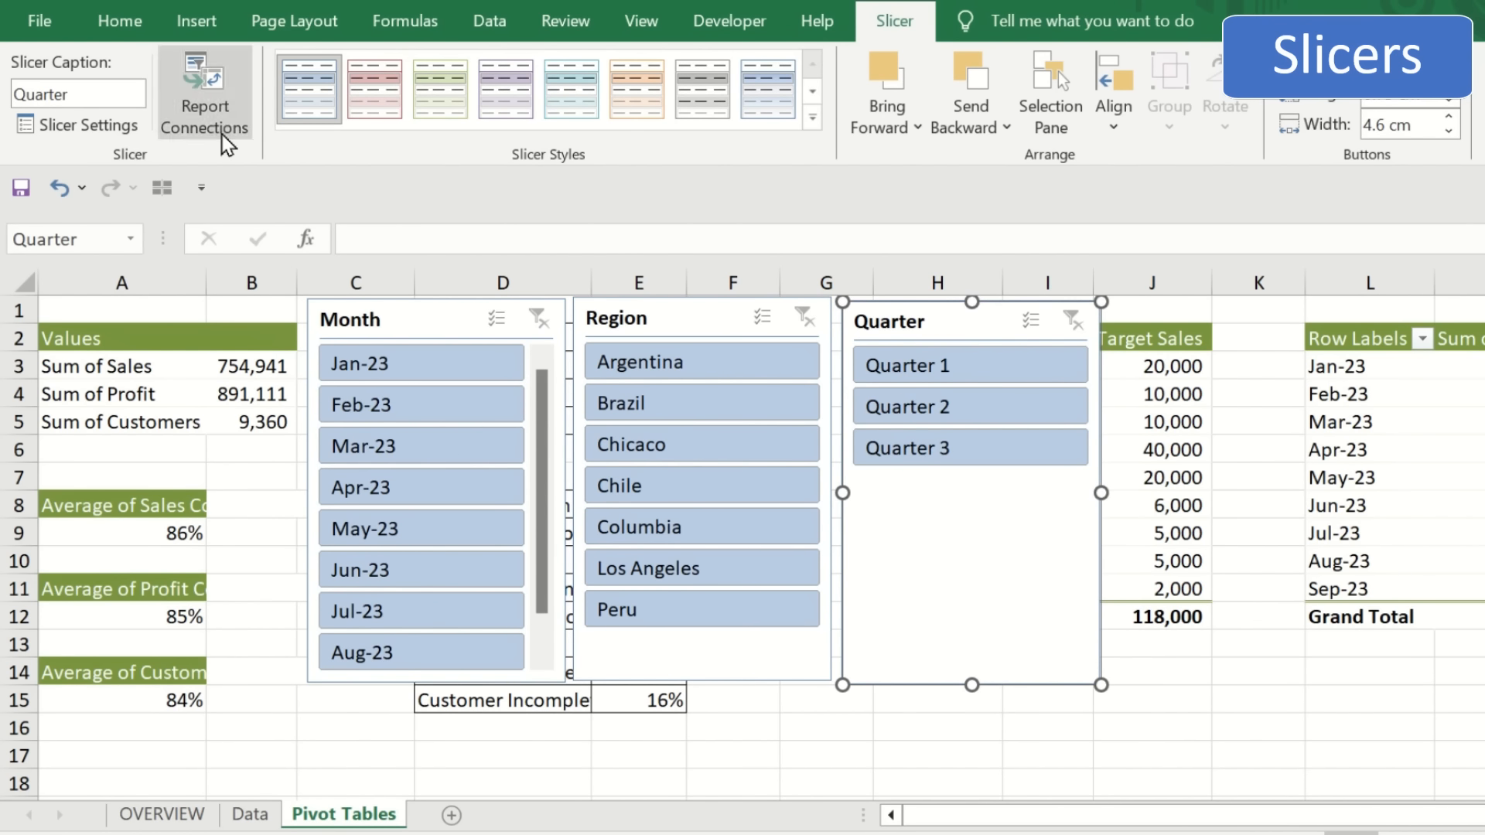
pyautogui.click(204, 116)
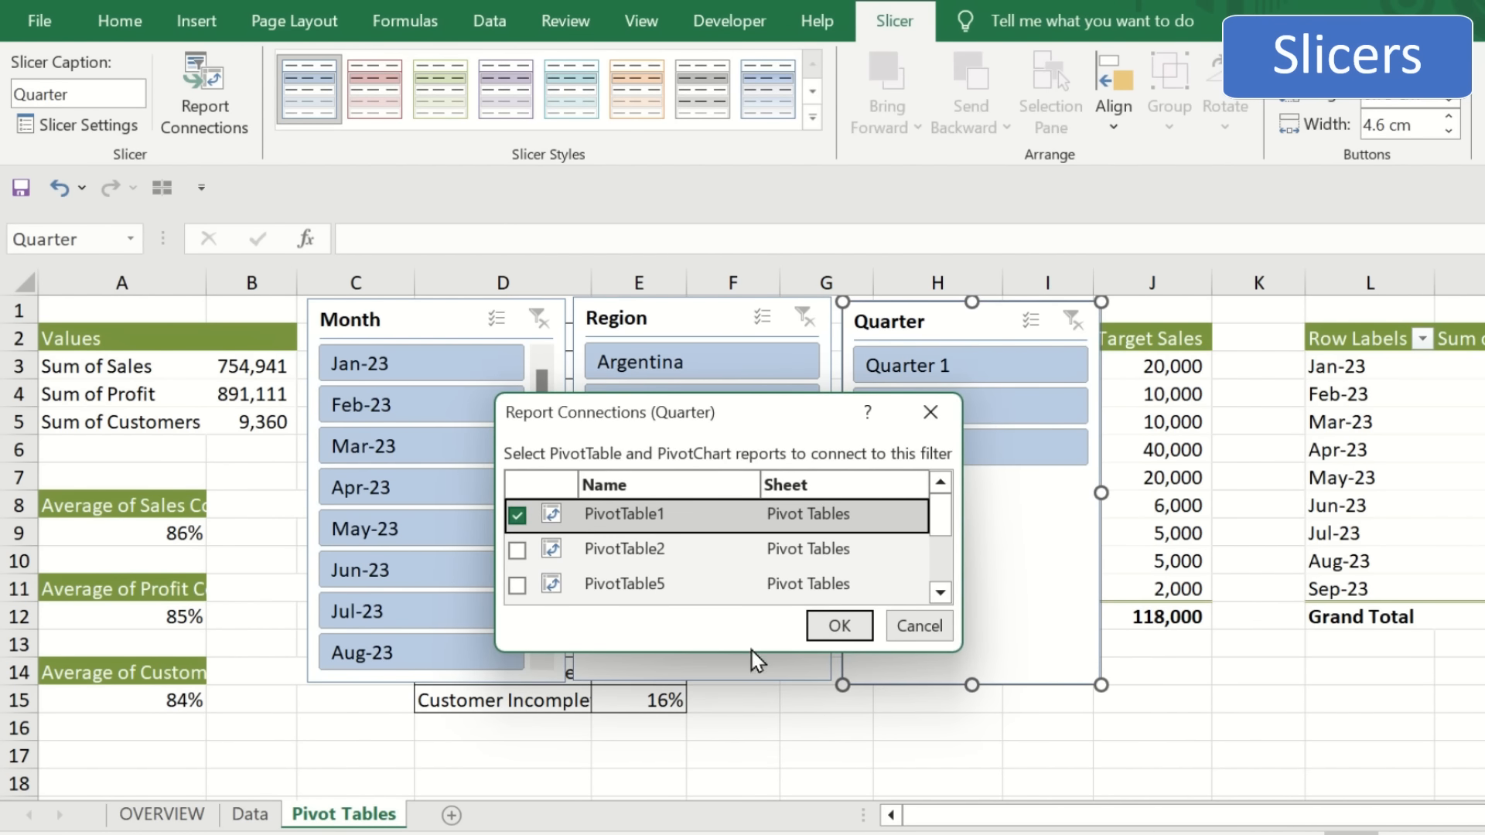
pyautogui.moveTo(750, 658); pyautogui.dragTo(748, 824)
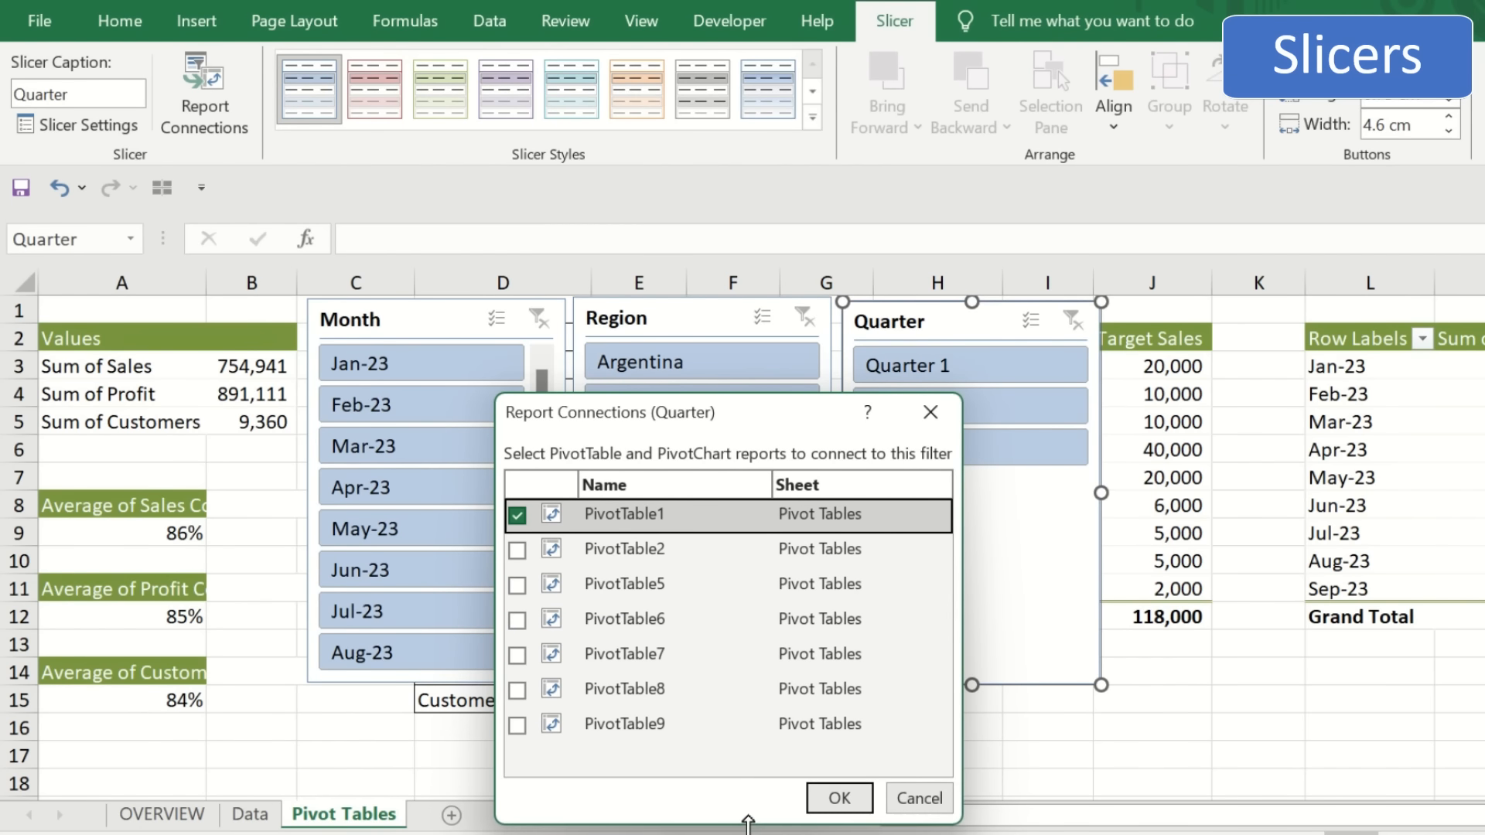
pyautogui.click(516, 550)
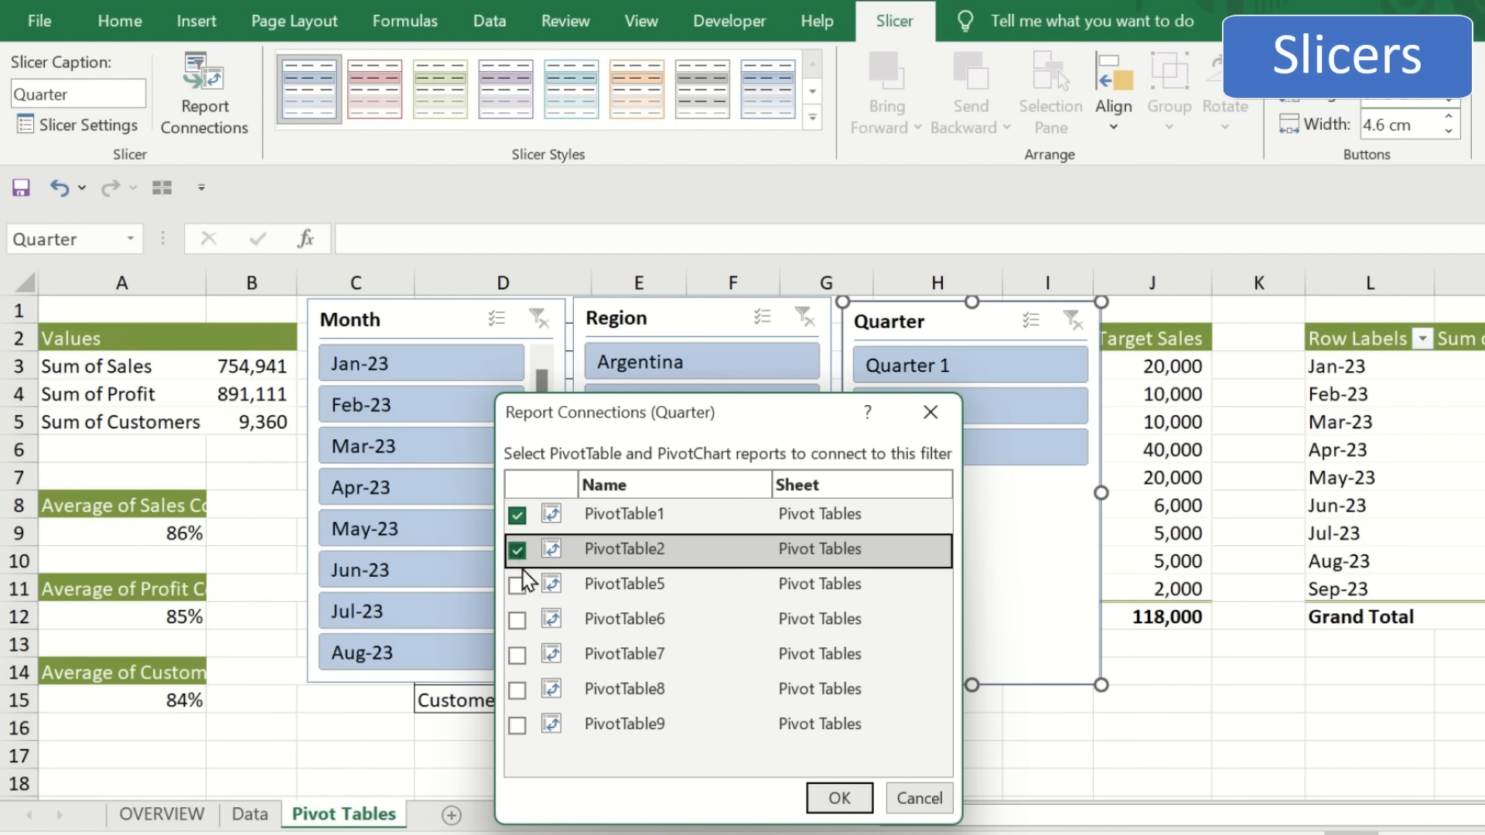
pyautogui.click(517, 586)
pyautogui.click(516, 619)
pyautogui.click(516, 655)
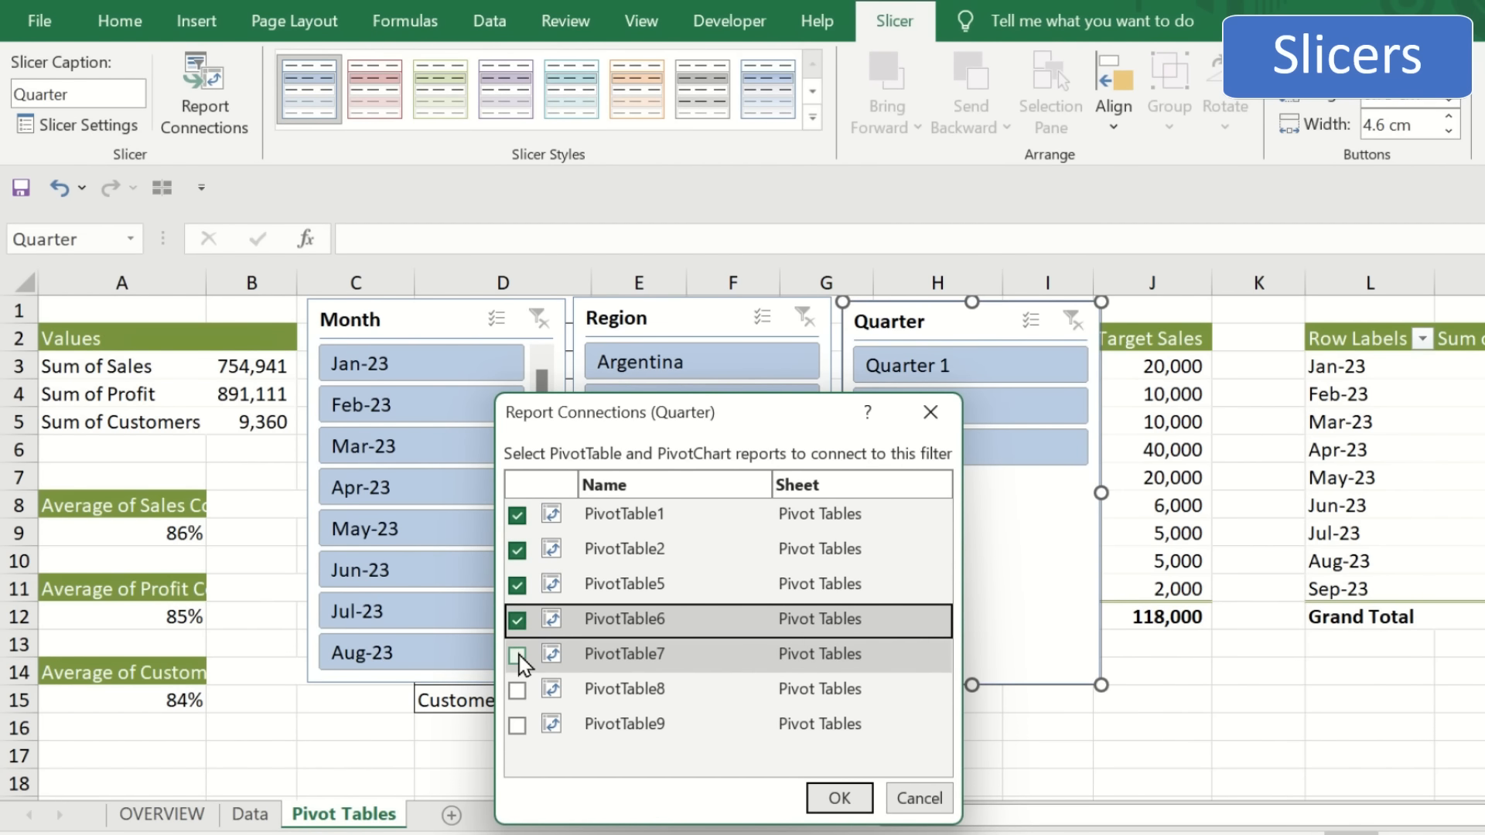
pyautogui.click(517, 690)
pyautogui.click(517, 724)
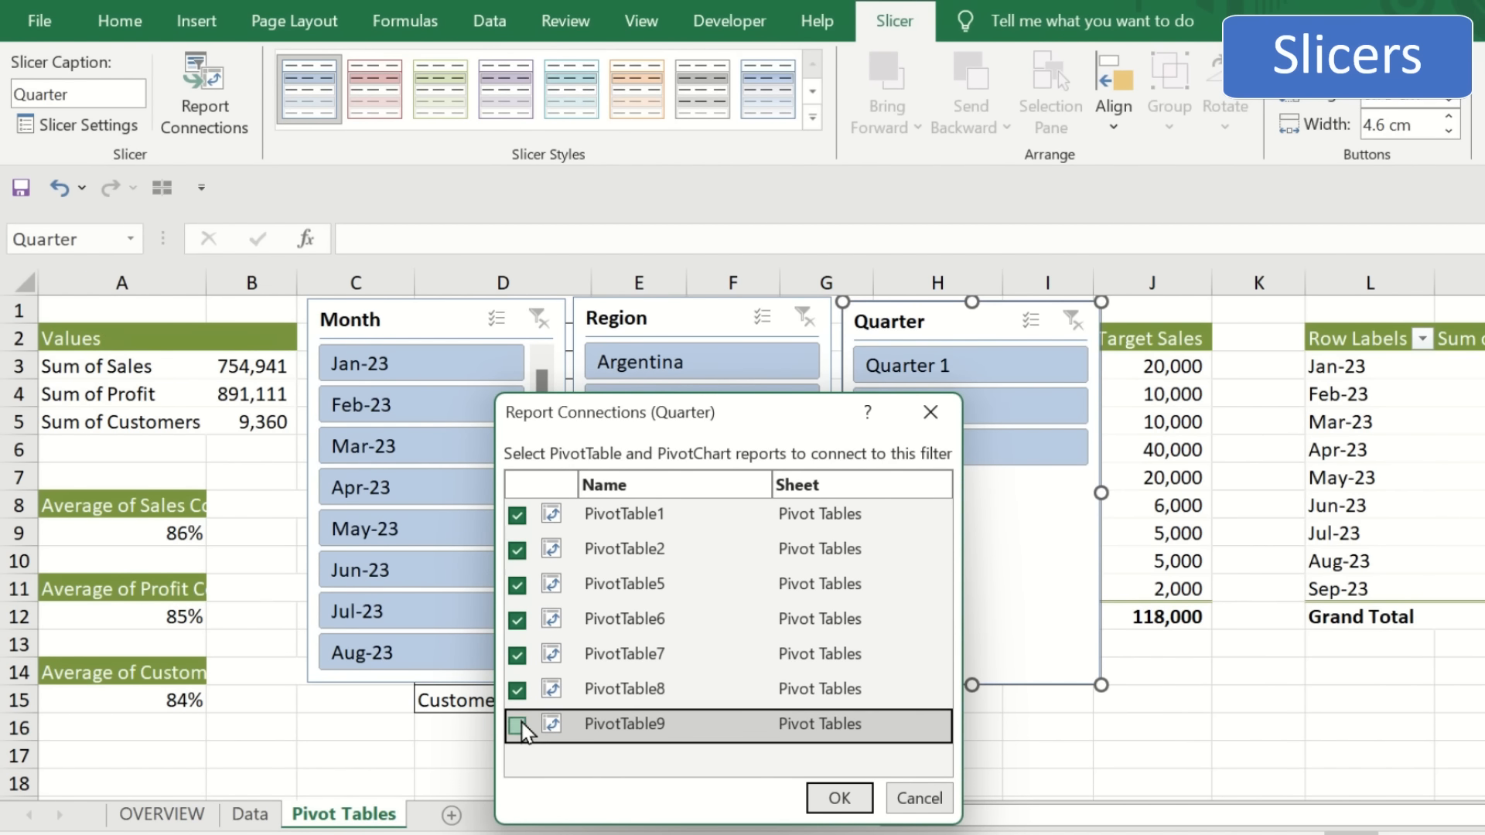
pyautogui.click(838, 798)
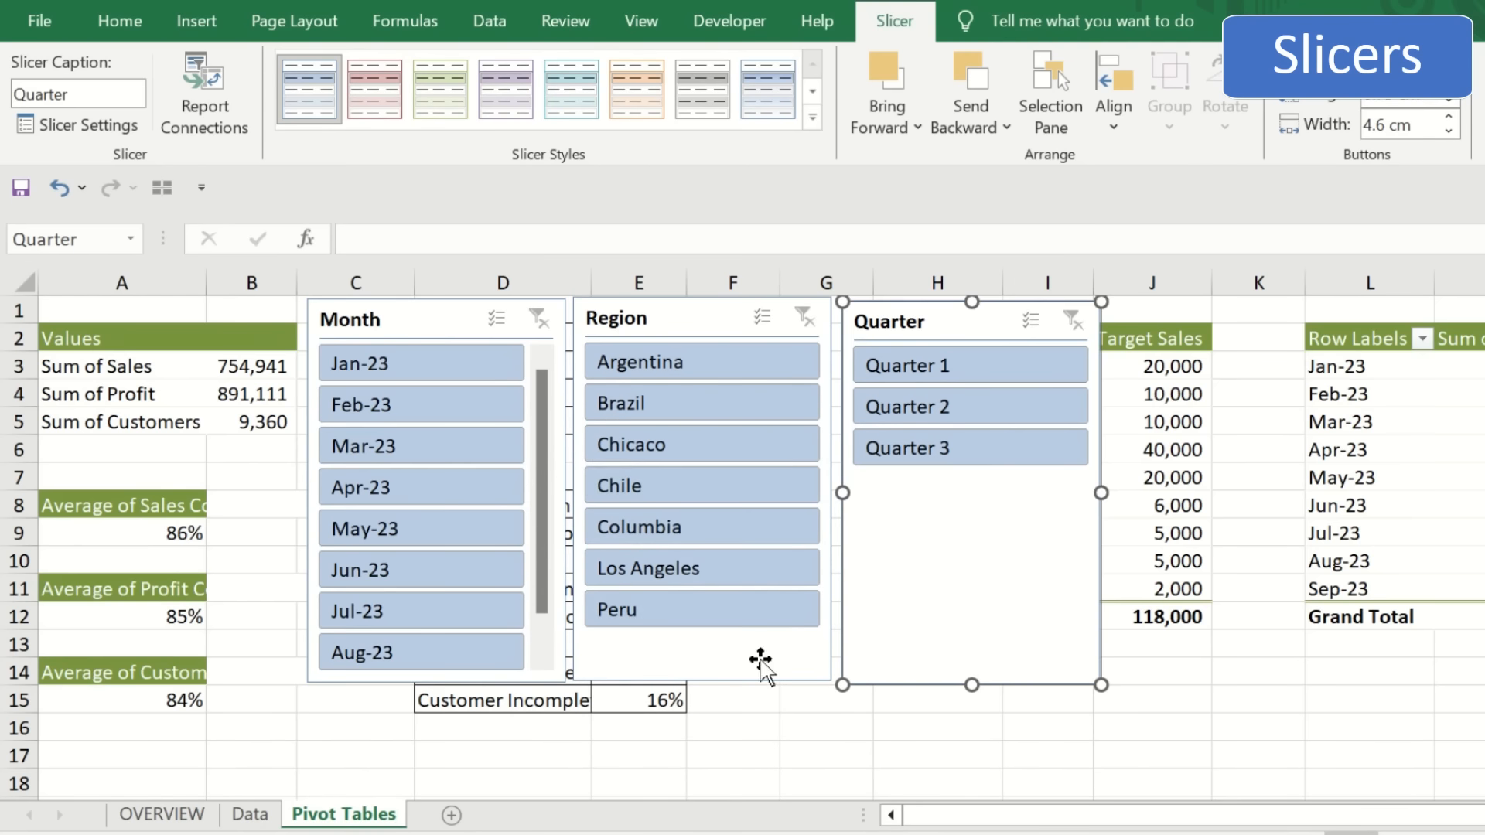
# - Move the Month slicer from the Pivot Tables sheet to the upper-left corner of the OVERVIEW sheet
pyautogui.click(457, 313)
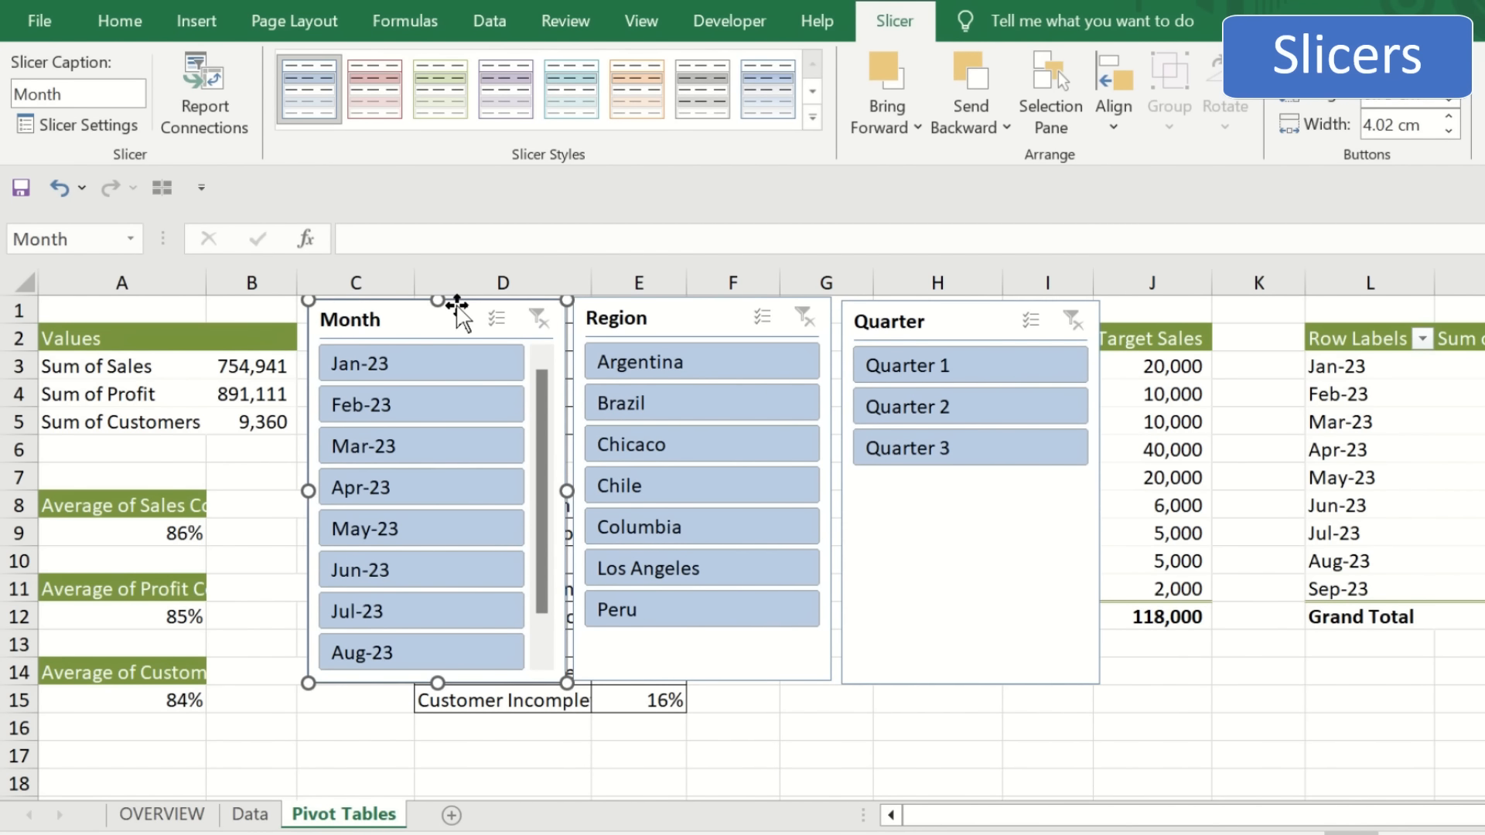
pyautogui.press('Delete')
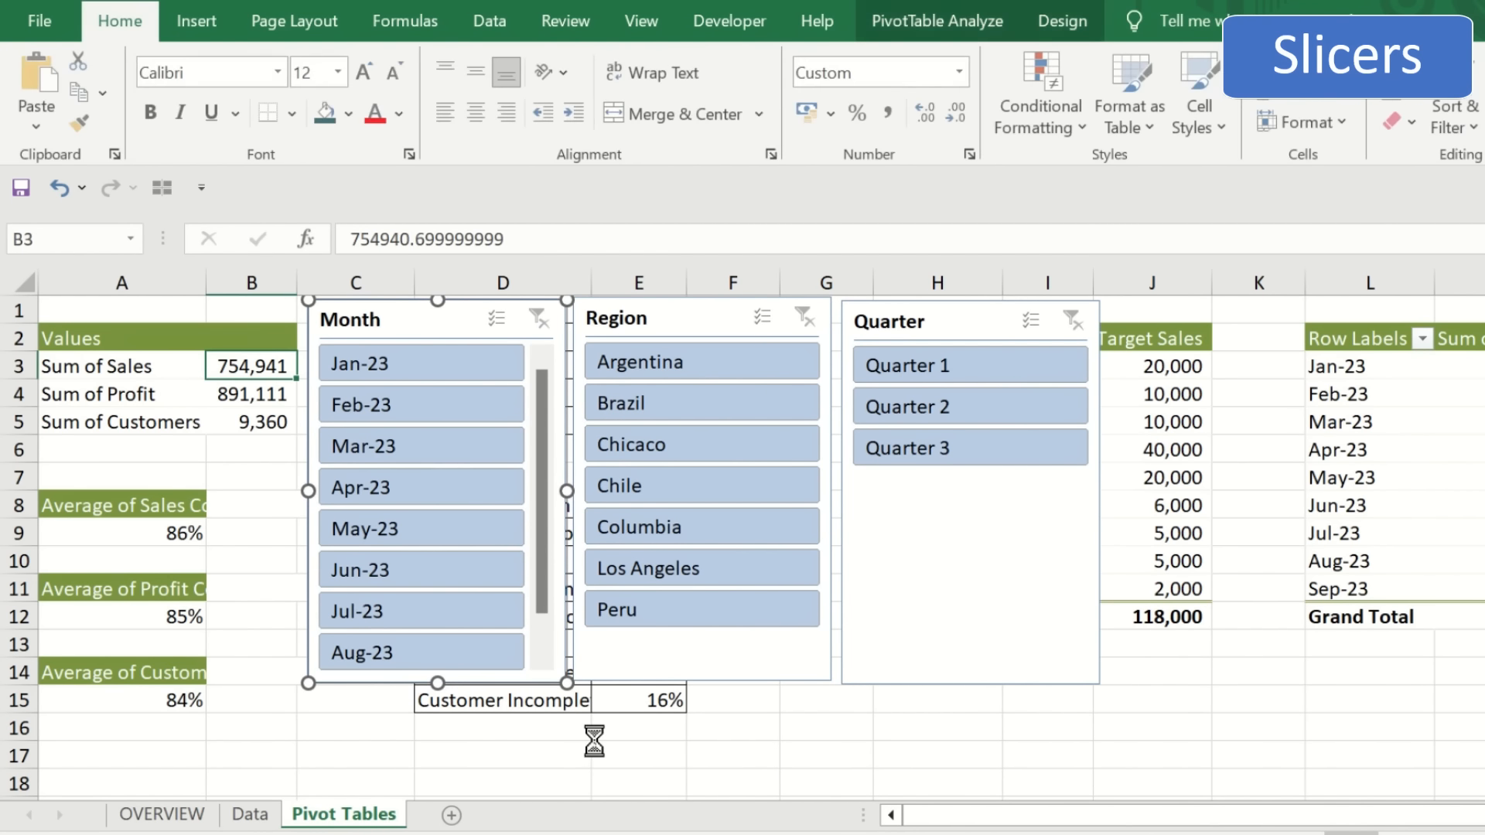
pyautogui.click(186, 818)
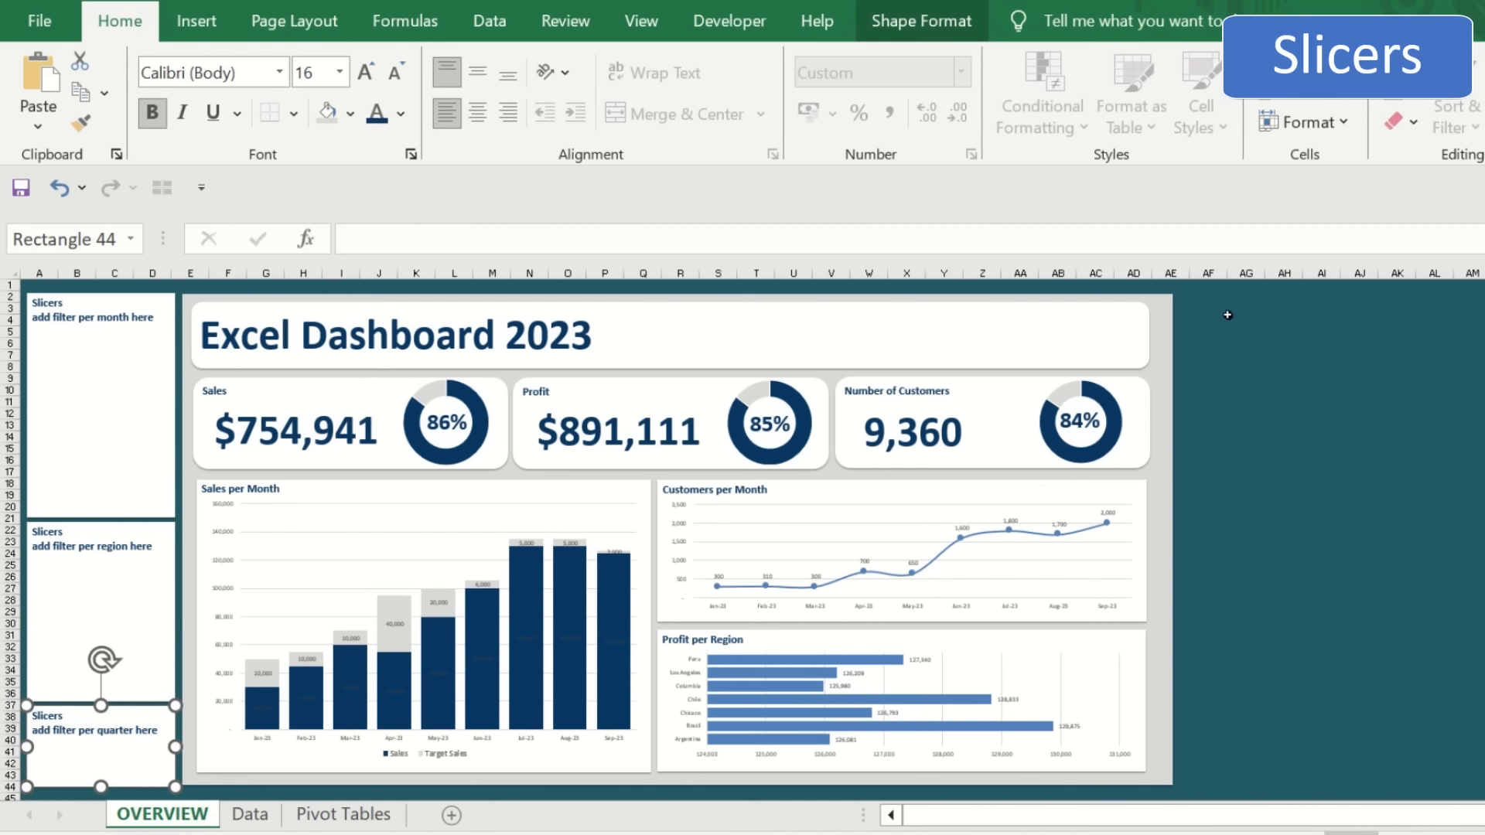
pyautogui.click(1200, 309)
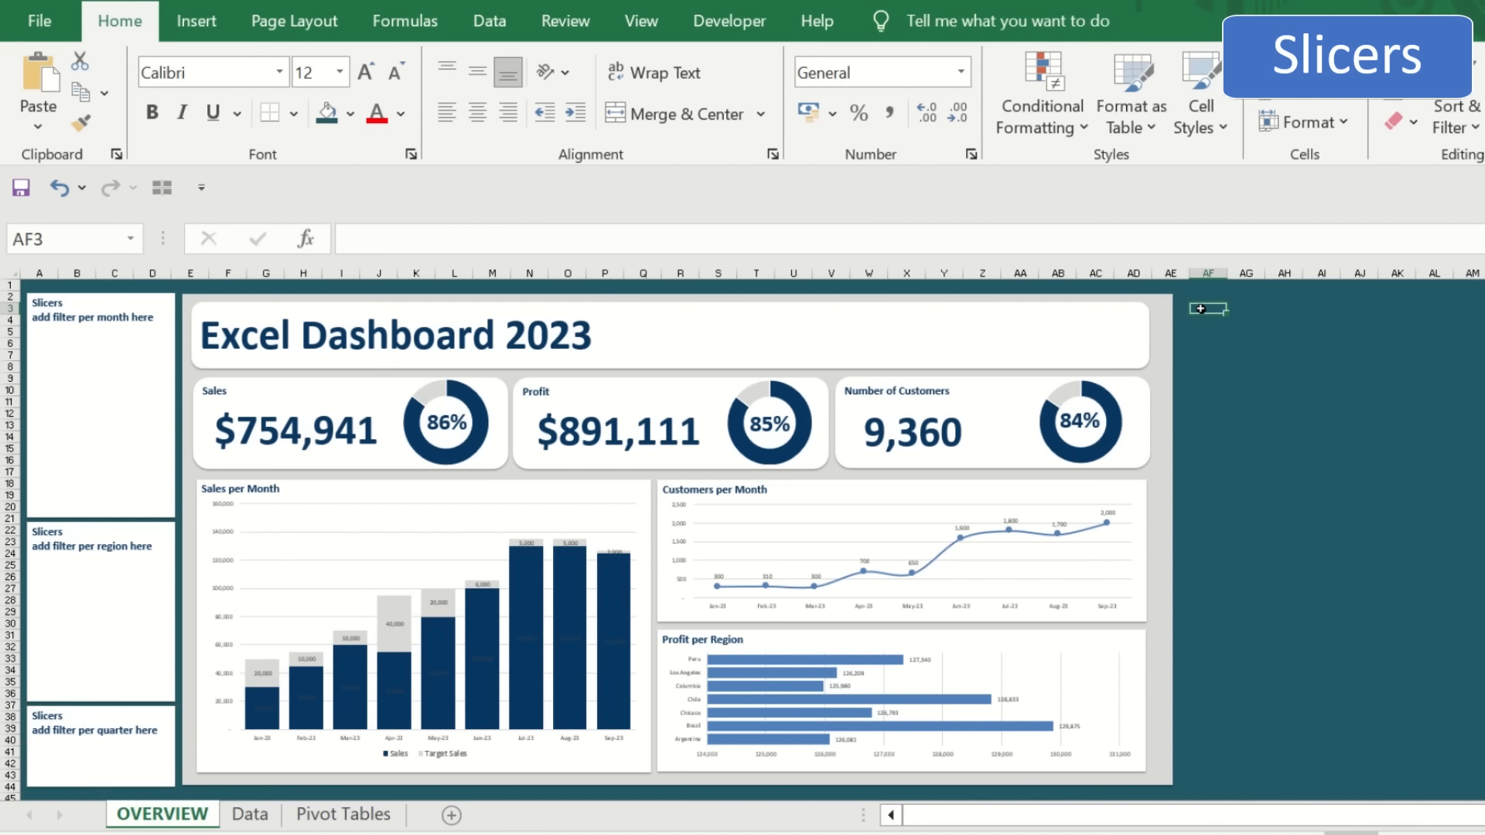
pyautogui.hotkey('ctrl', 'Home')
pyautogui.hotkey('ctrl', 'v')
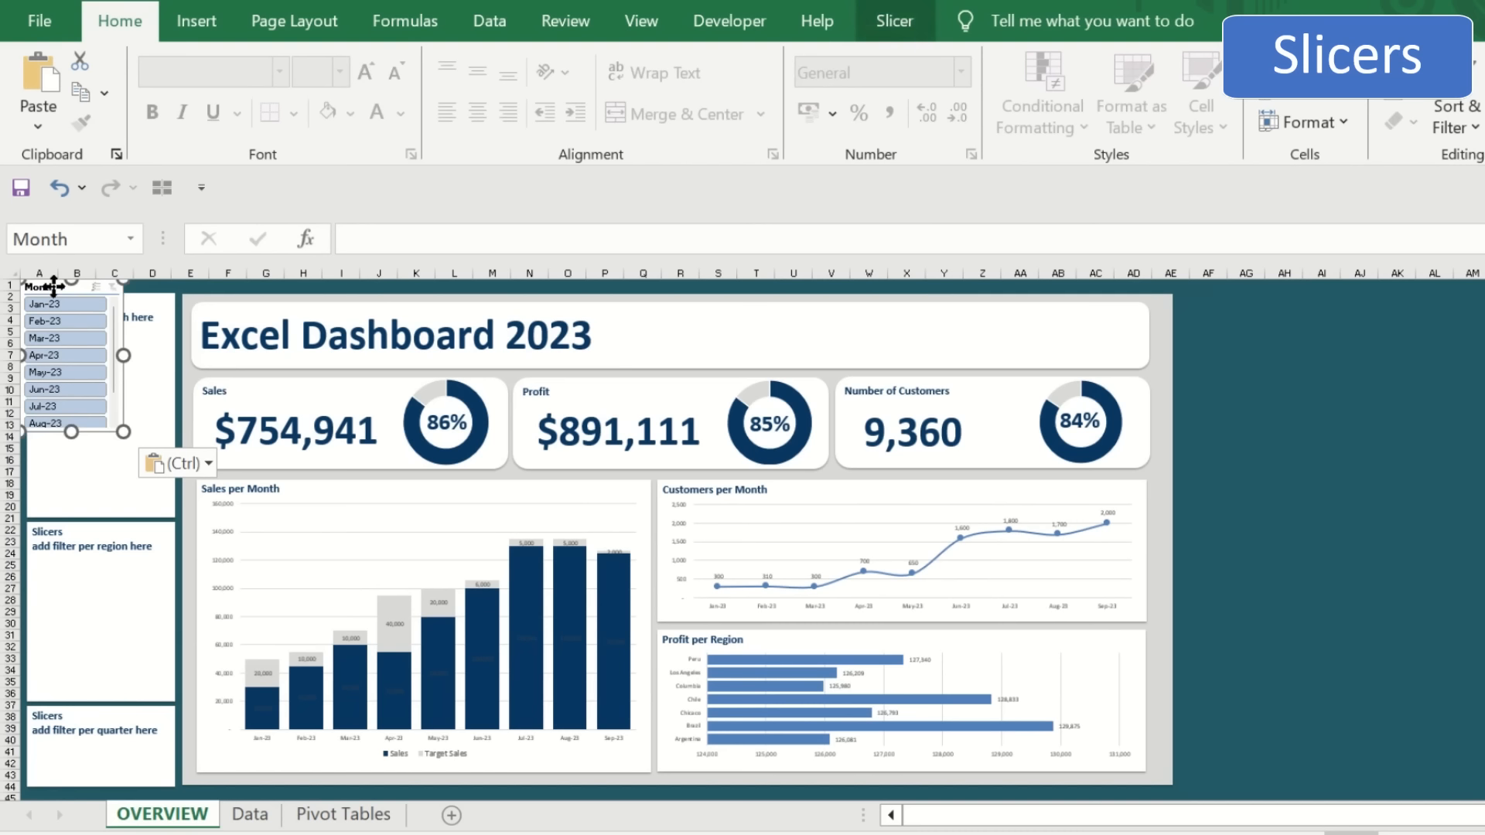
# - Position the Month slicer over the month filter placeholder and enlarge it to fill the placeholder, about 6.8 cm wide
pyautogui.moveTo(54, 287)
pyautogui.mouseDown()
pyautogui.moveTo(70, 314)
pyautogui.moveTo(57, 300)
pyautogui.mouseUp()
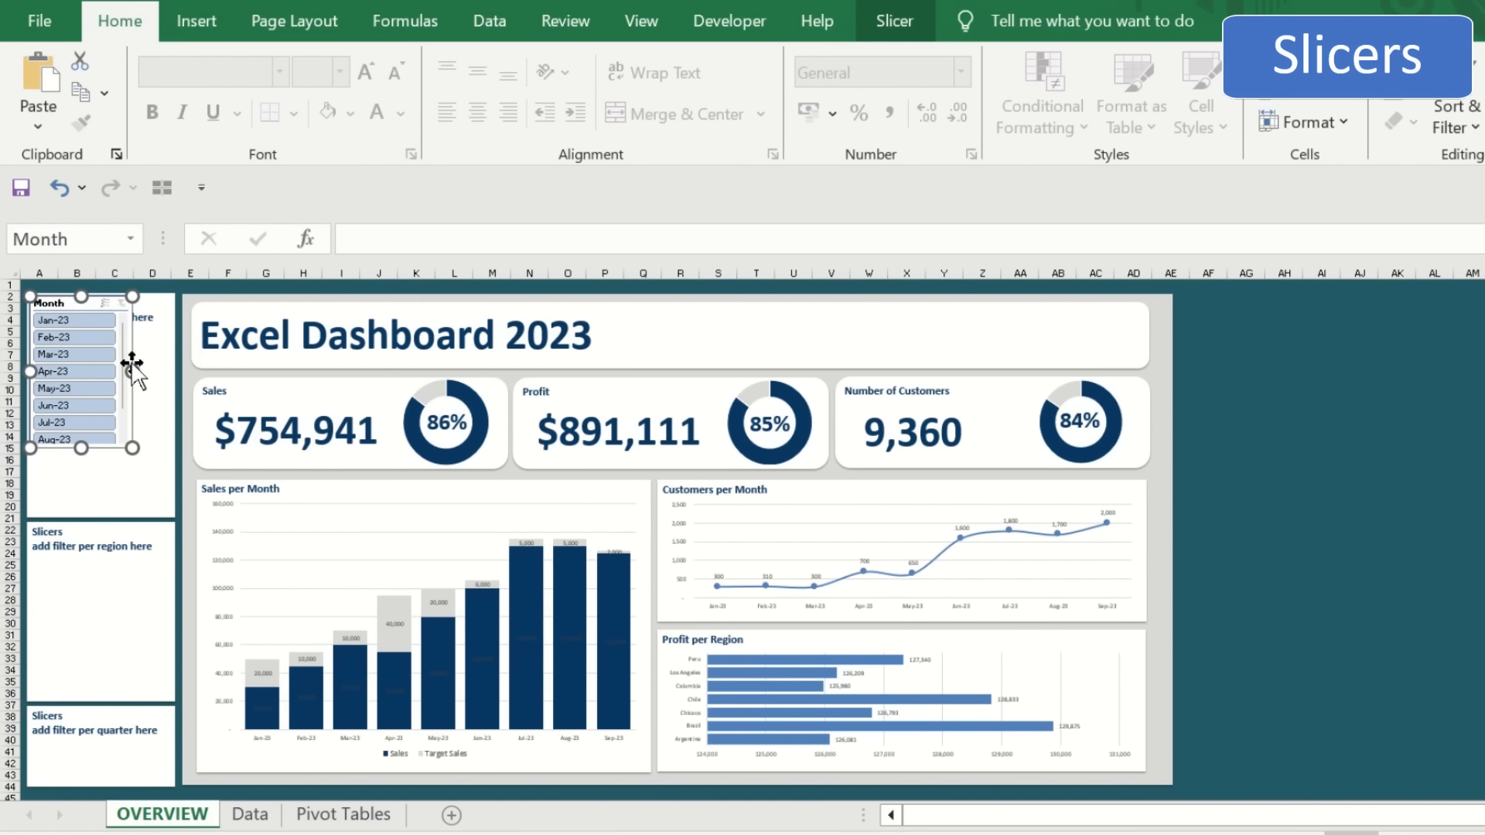
pyautogui.moveTo(130, 369); pyautogui.dragTo(164, 375)
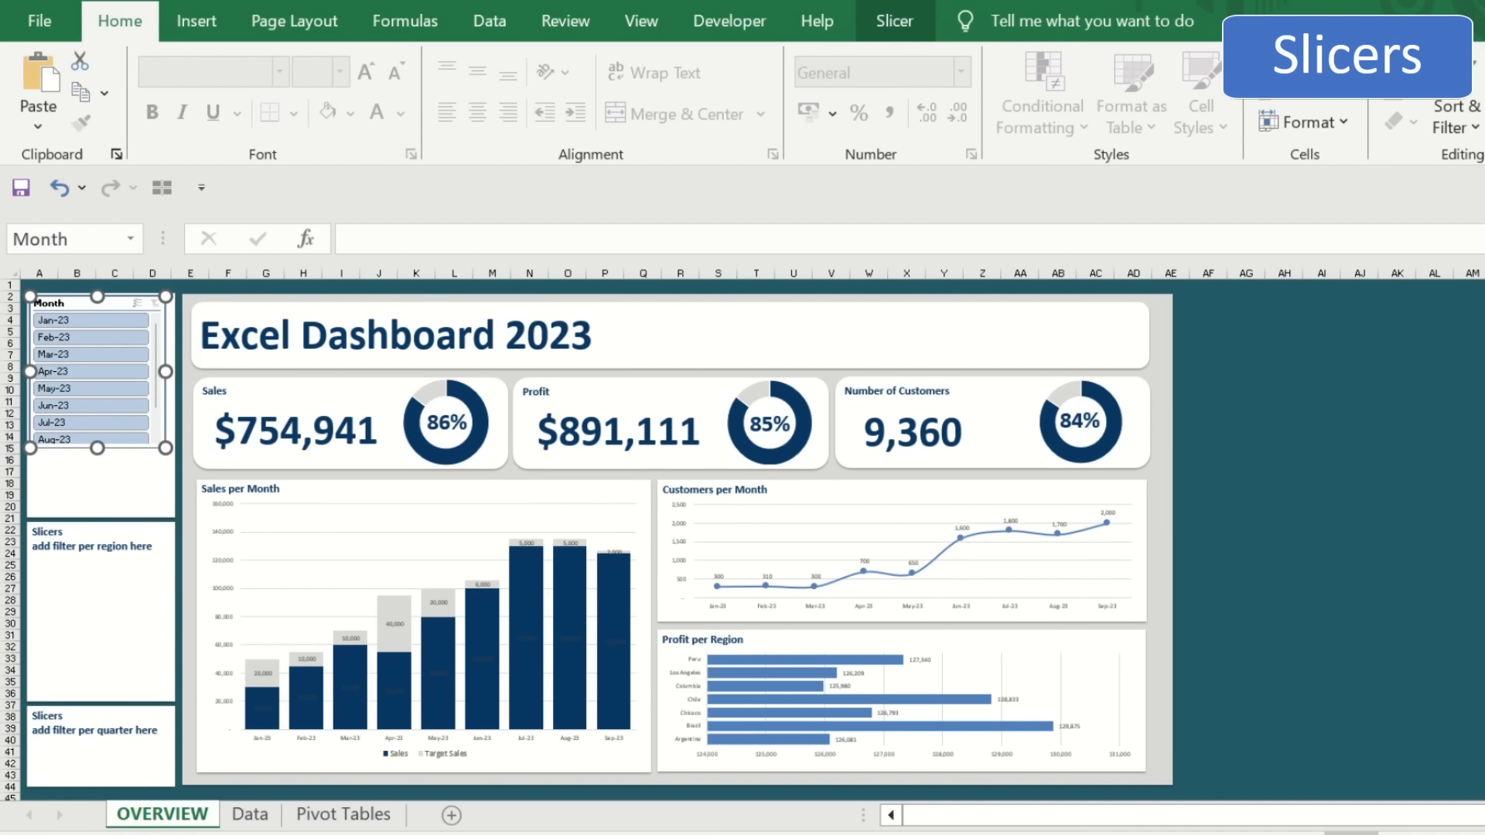
pyautogui.click(894, 21)
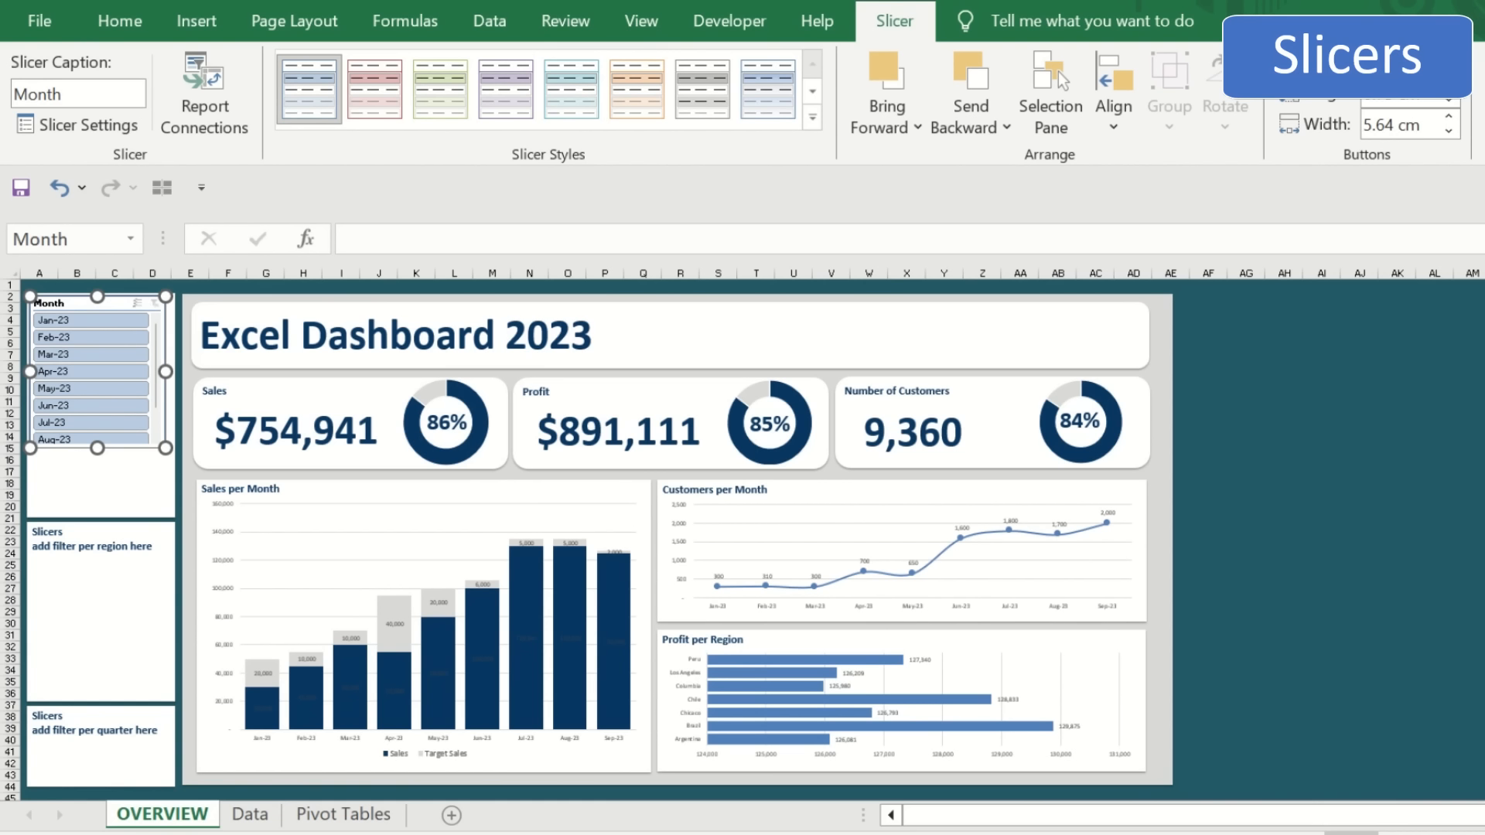
pyautogui.moveTo(165, 372); pyautogui.dragTo(177, 372)
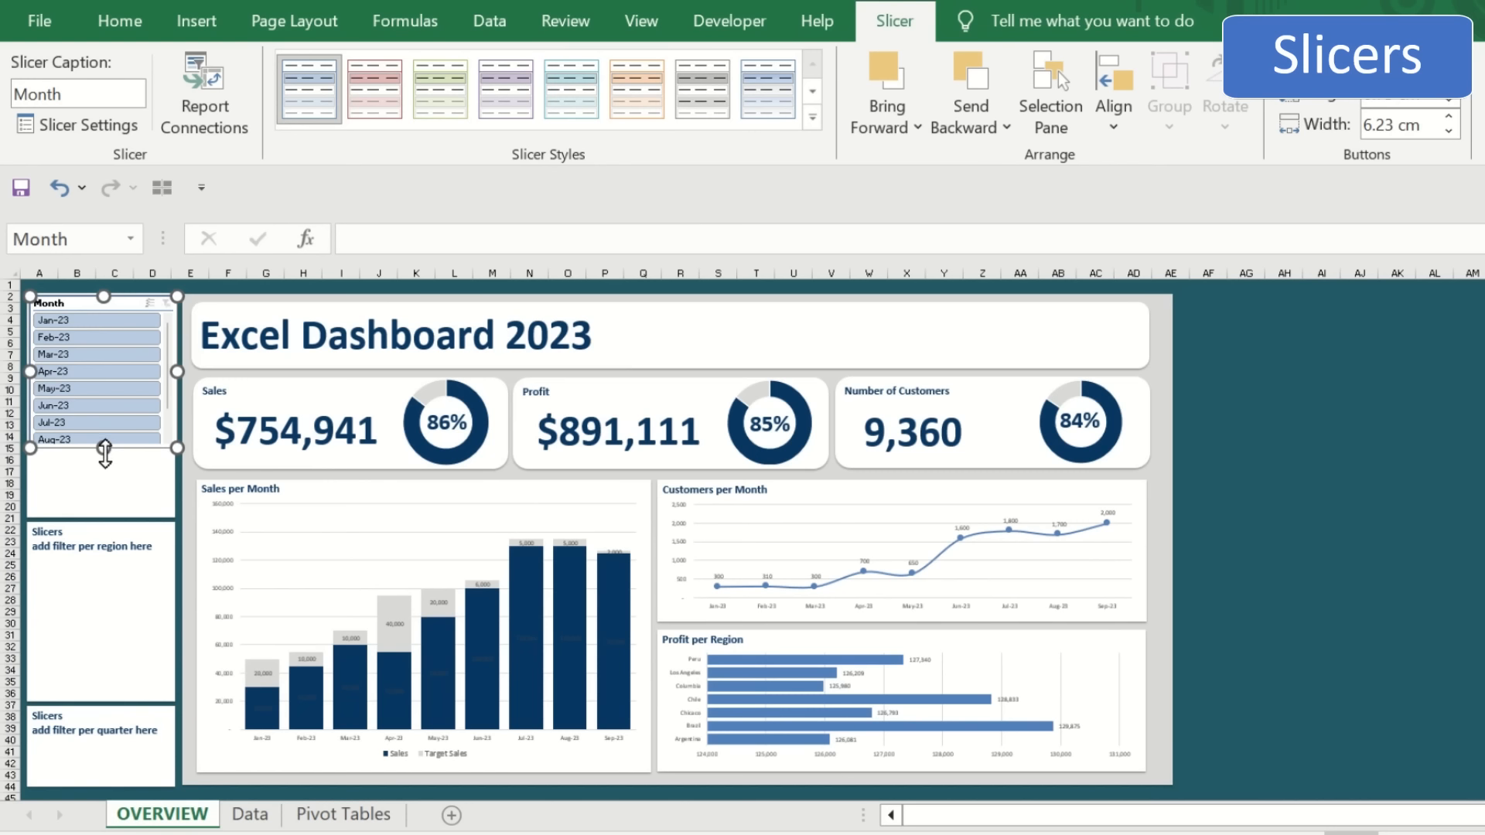
pyautogui.moveTo(103, 454); pyautogui.dragTo(102, 519)
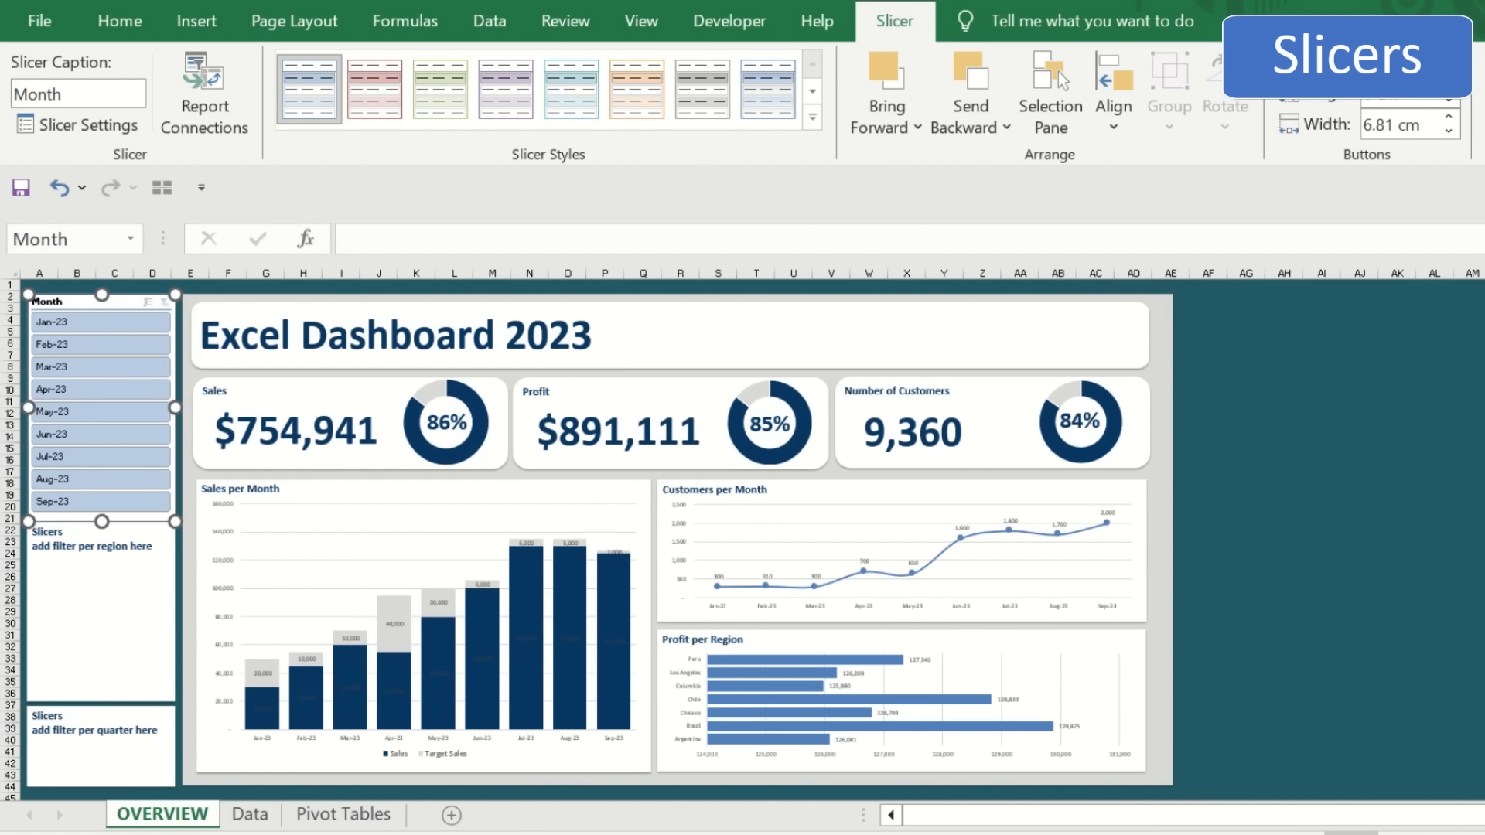
pyautogui.click(1359, 497)
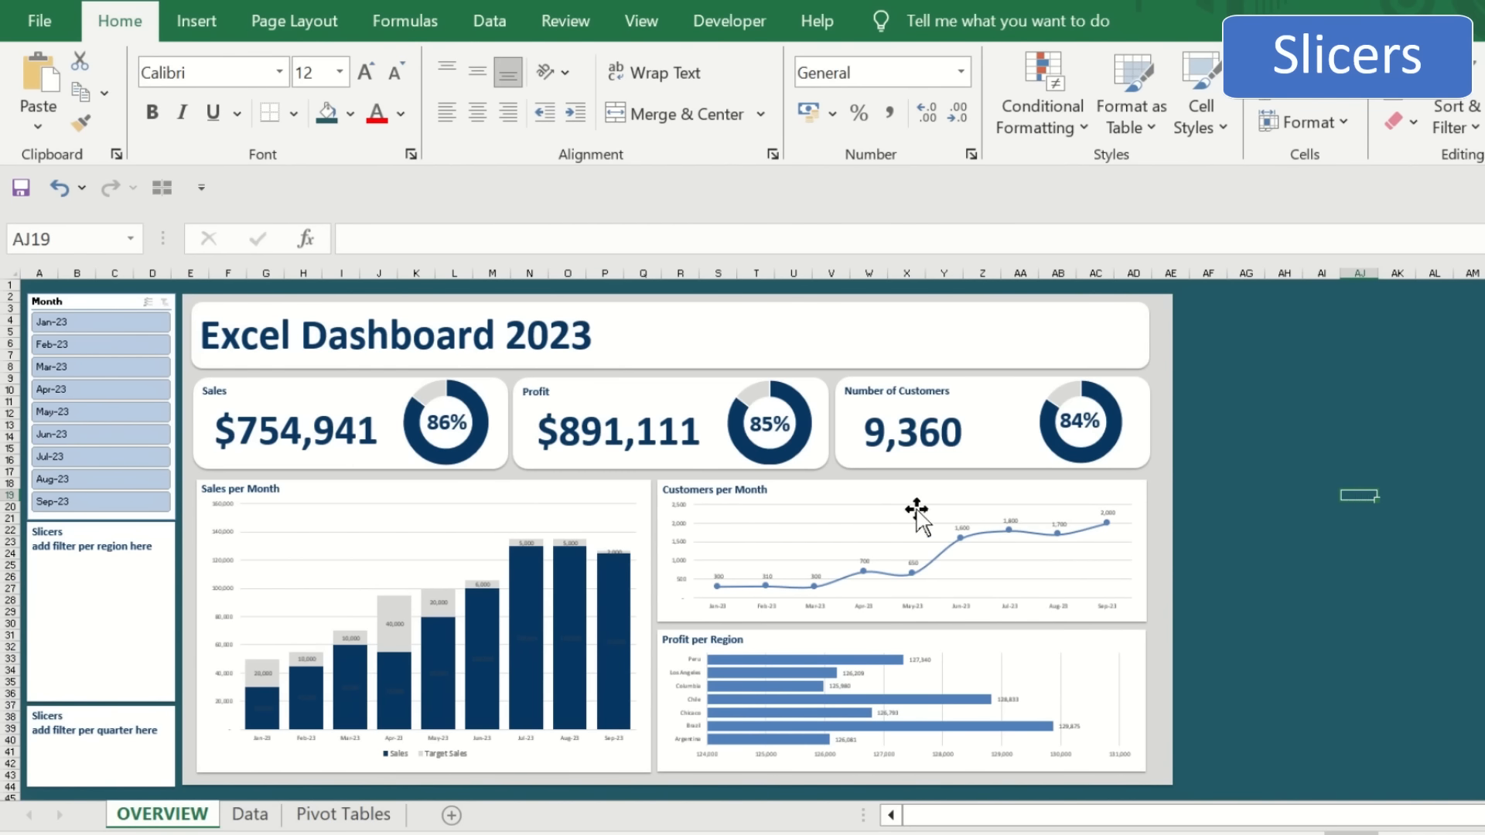
# - Move the Region slicer from the Pivot Tables sheet to the OVERVIEW sheet
pyautogui.click(367, 822)
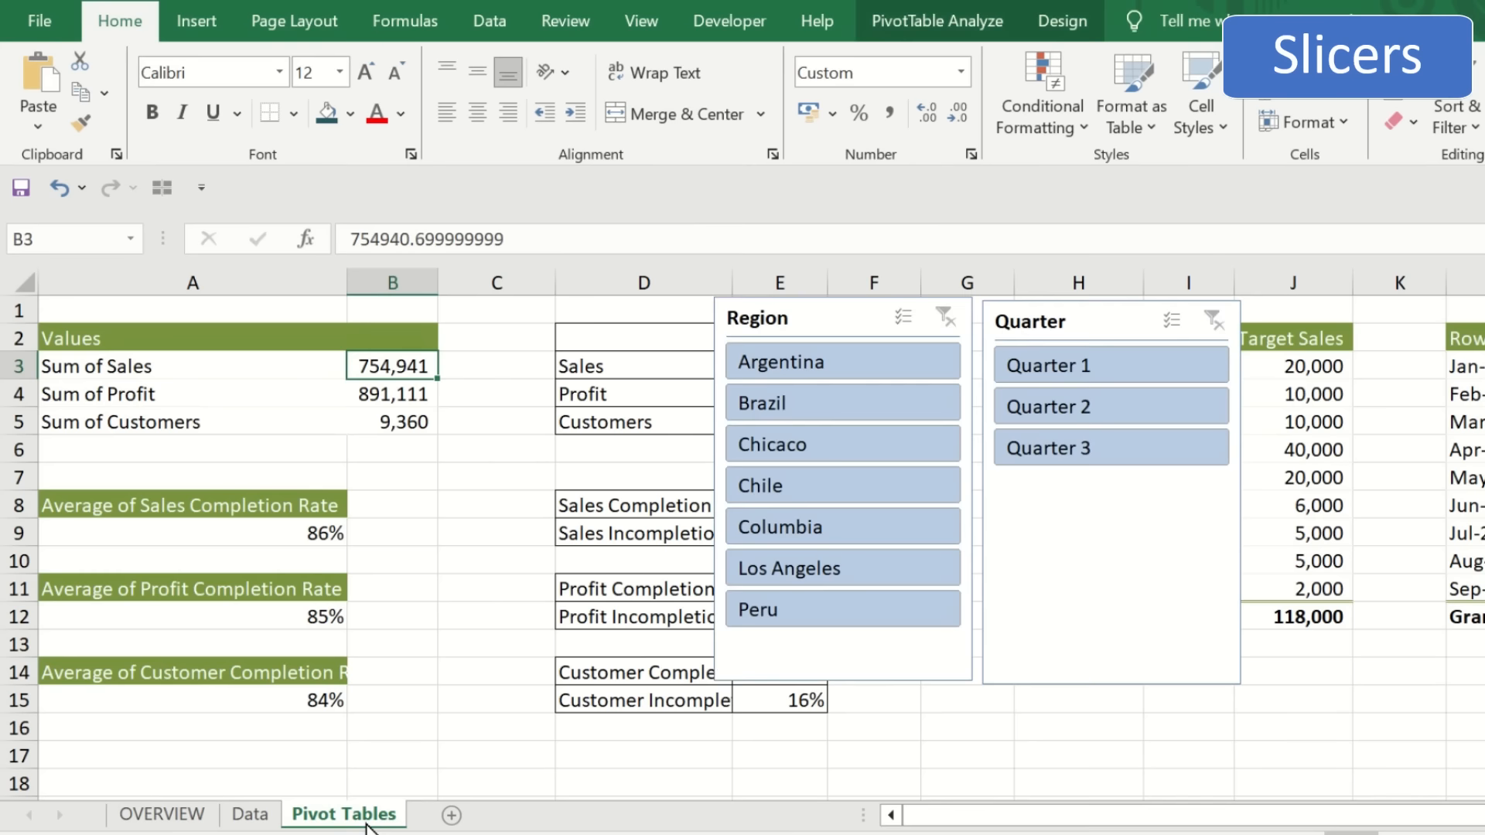
pyautogui.click(856, 320)
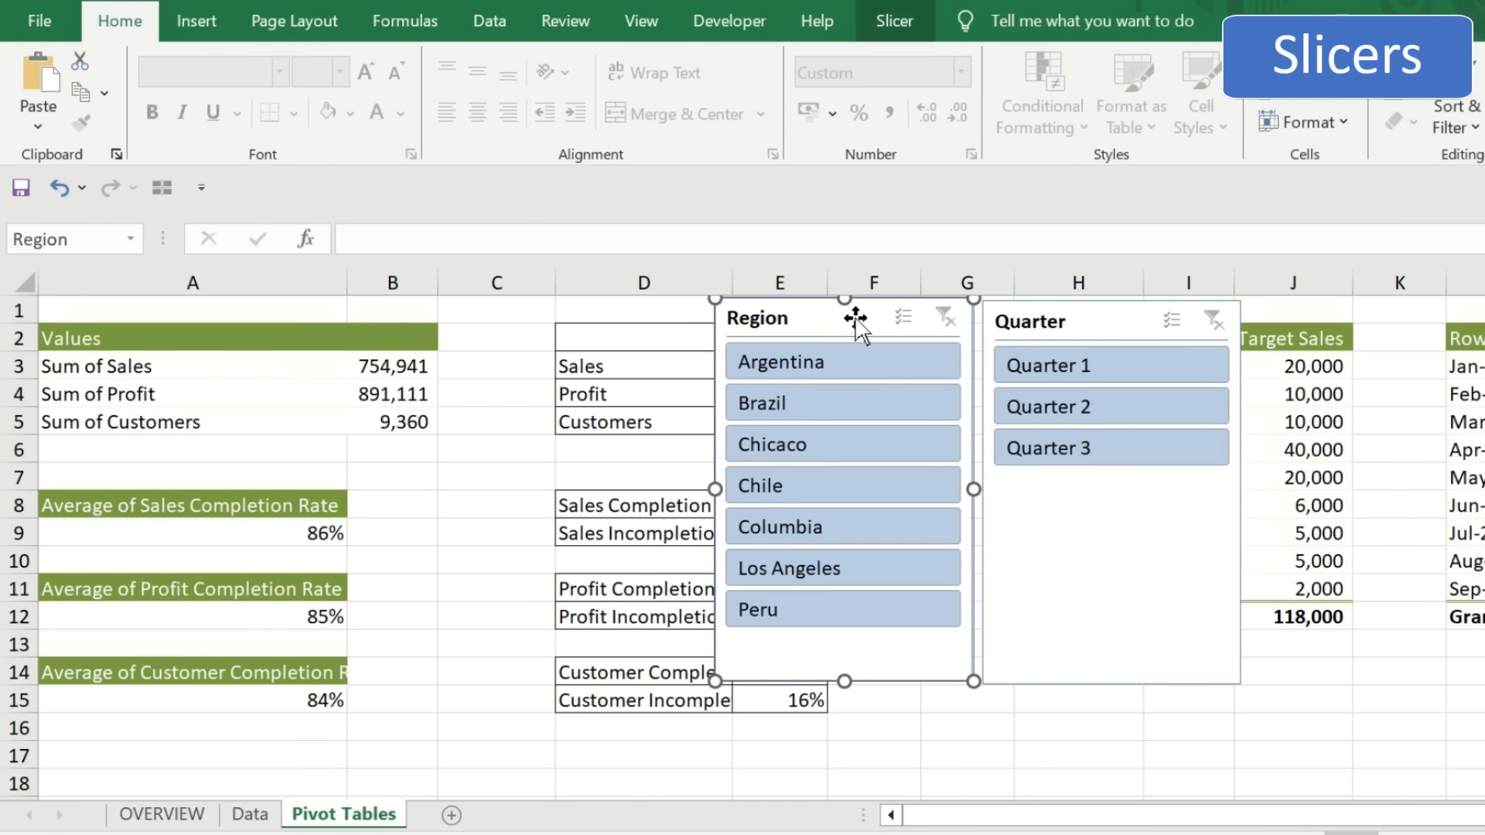
pyautogui.press('Delete')
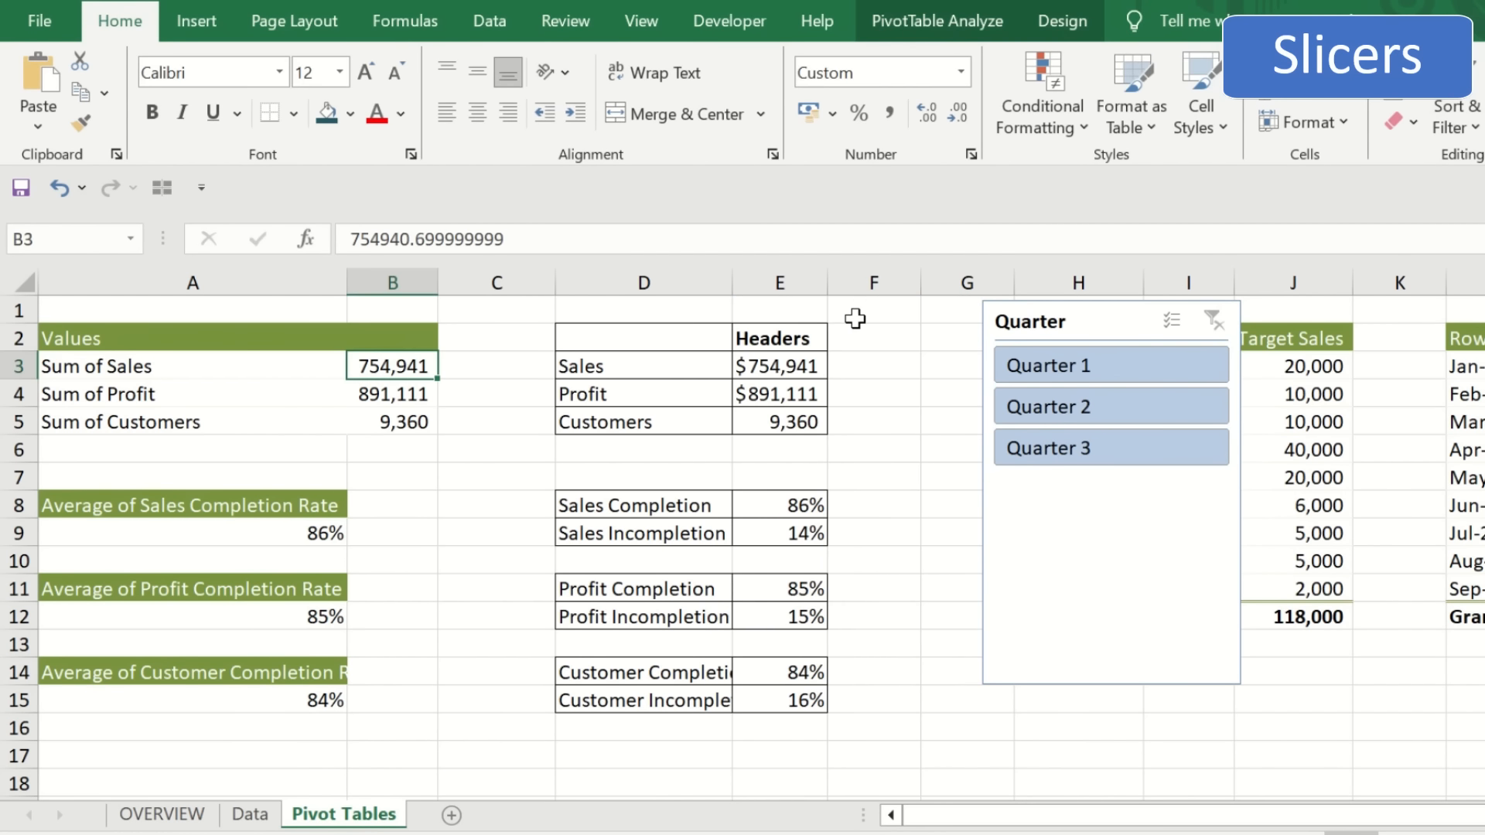
pyautogui.click(165, 821)
pyautogui.hotkey('ctrl', 'v')
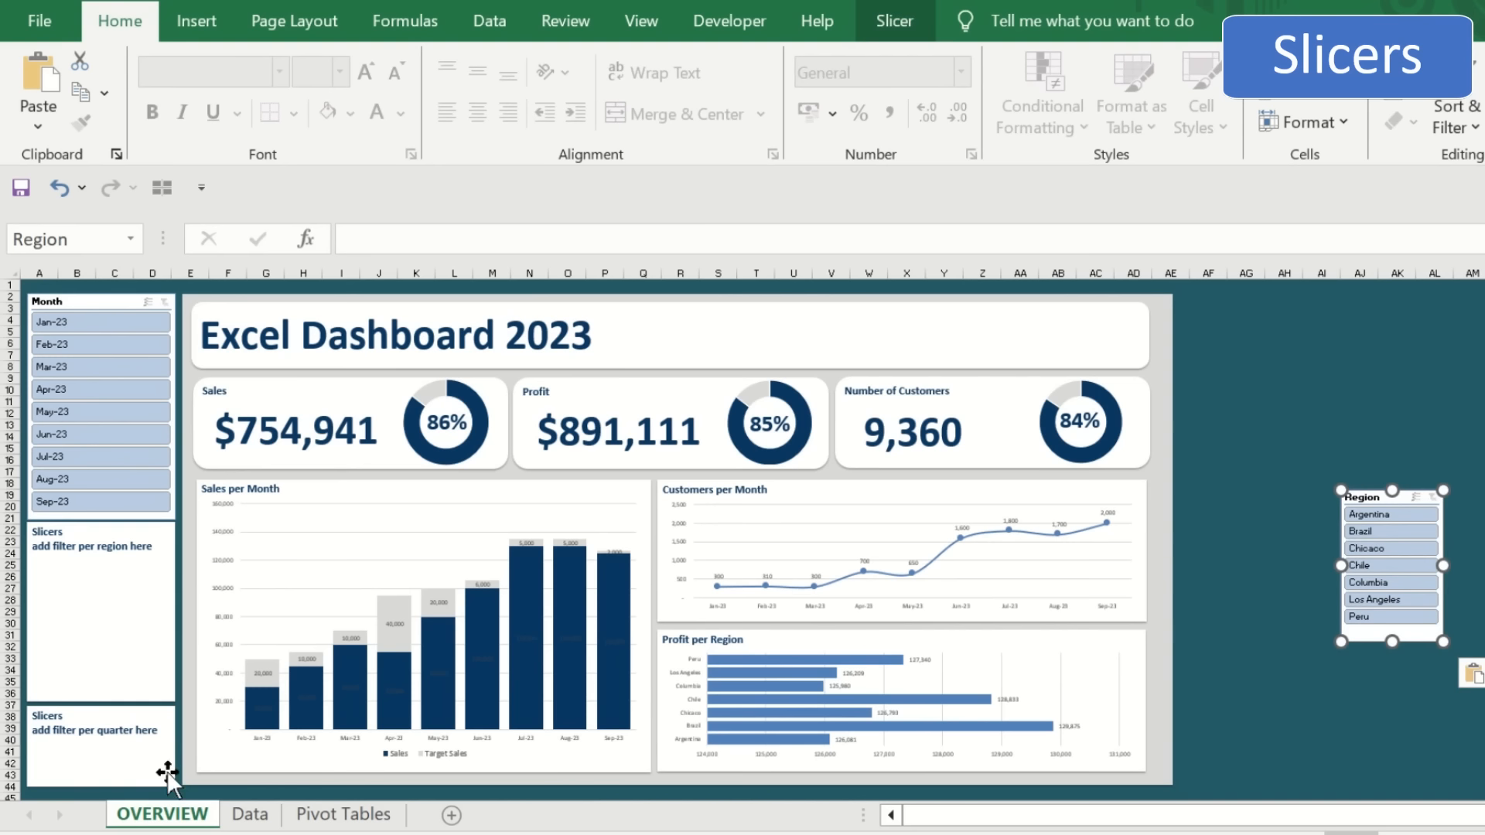
# - Position the Region slicer over the region filter placeholder below the Month slicer and resize it to fill the placeholder
pyautogui.moveTo(1380, 499); pyautogui.dragTo(1081, 484)
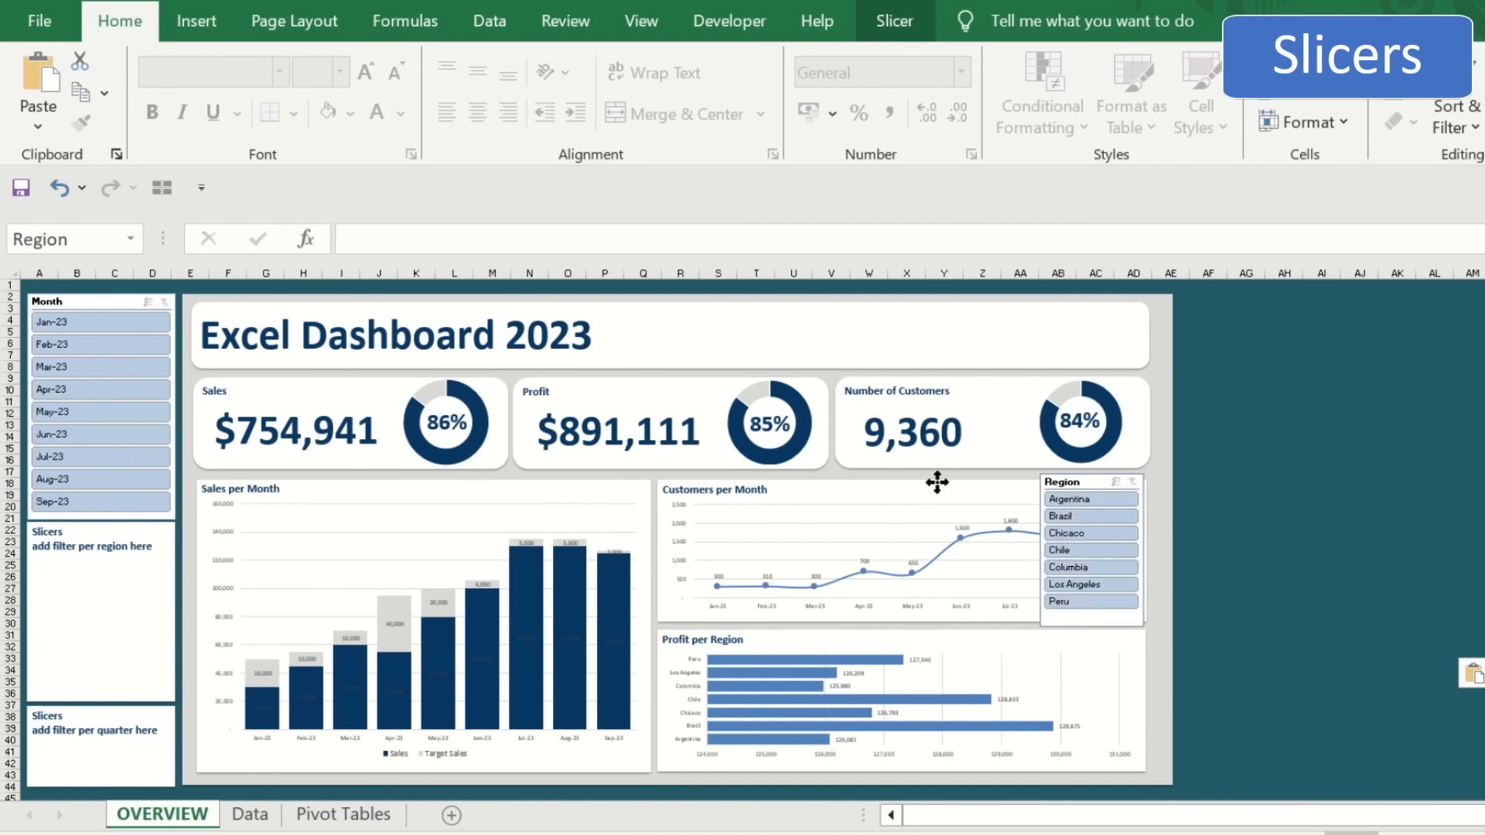
pyautogui.moveTo(937, 482); pyautogui.dragTo(67, 533)
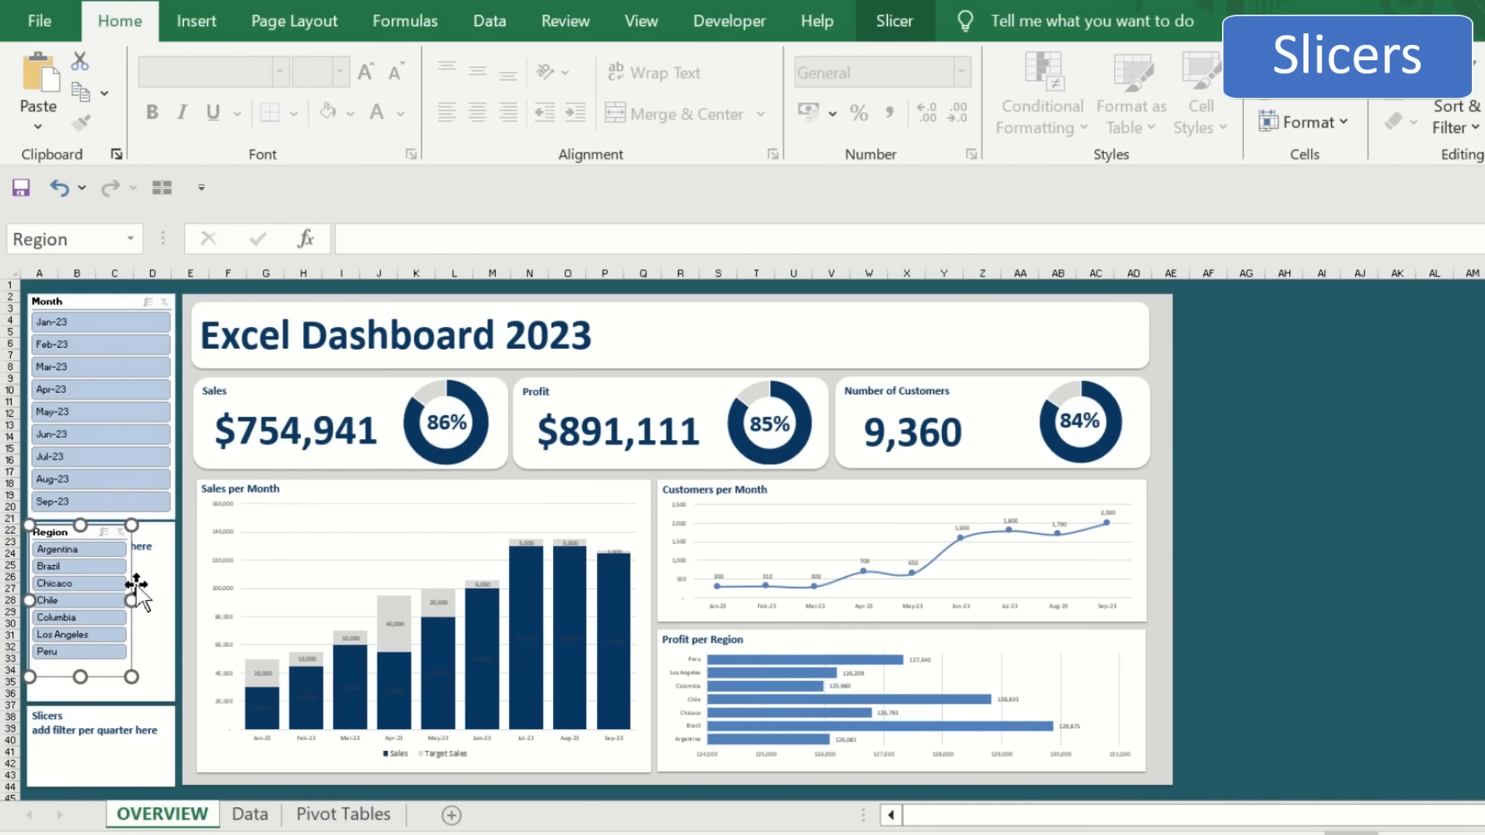
pyautogui.moveTo(132, 600); pyautogui.dragTo(170, 607)
pyautogui.click(1375, 520)
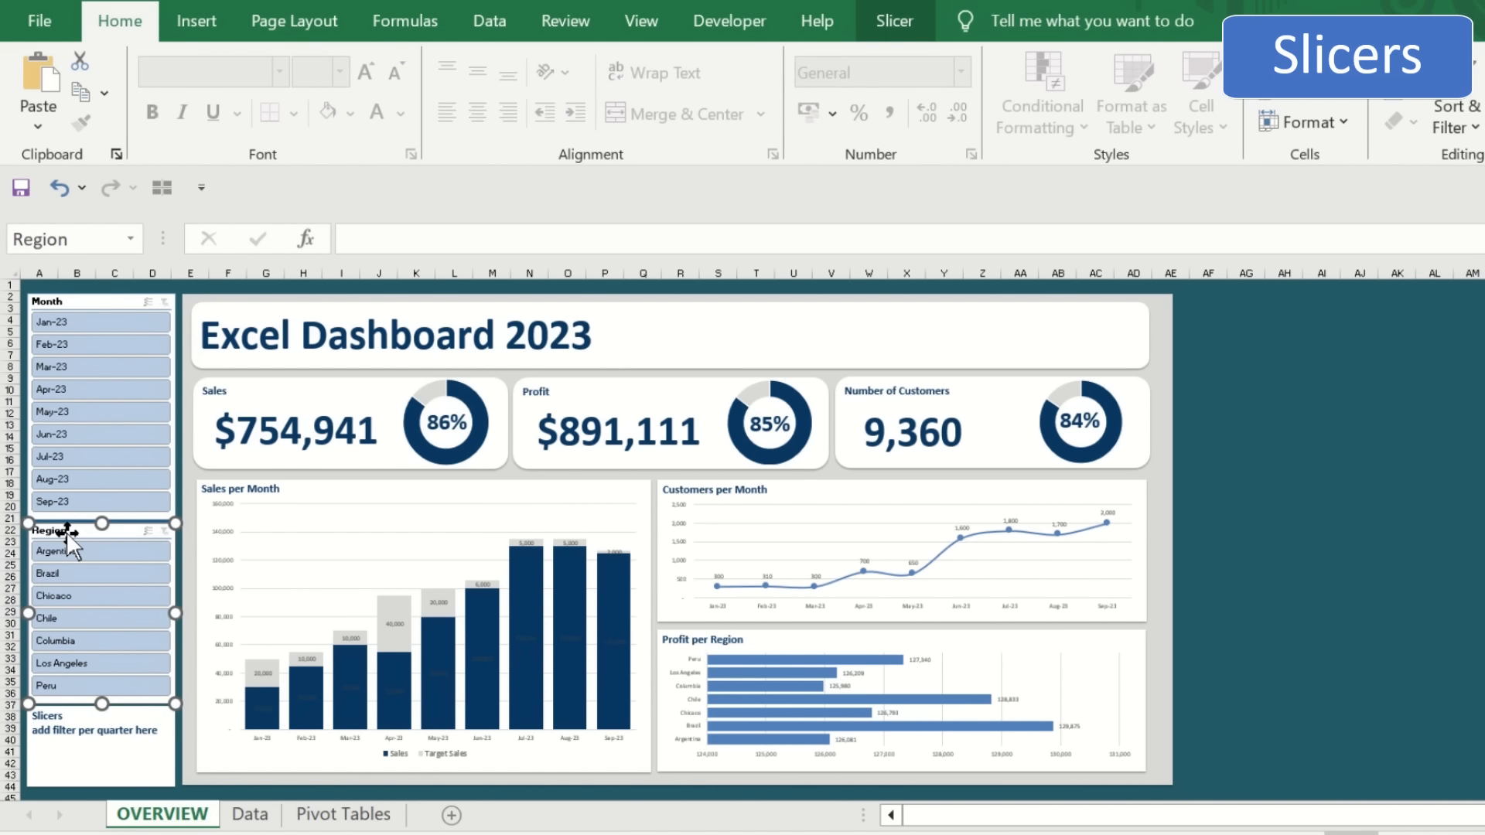
# - Move the Quarter slicer from the Pivot Tables sheet to cell A12 on OVERVIEW, and fit it over the quarter filter placeholder
pyautogui.click(1312, 473)
pyautogui.press('Home')
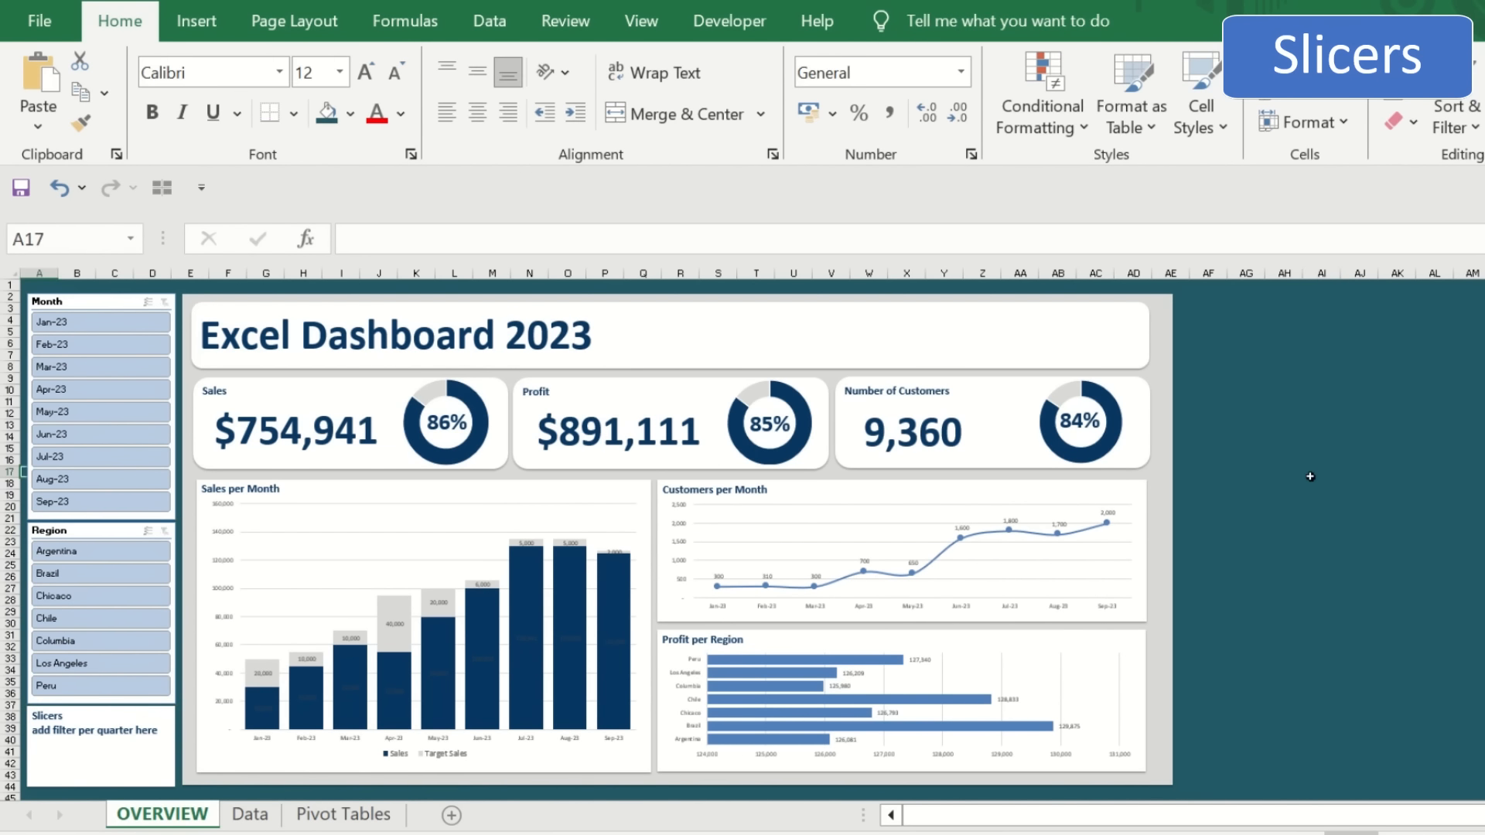
pyautogui.press('Up')
pyautogui.press('Up')
pyautogui.press('Up')
pyautogui.press('Up')
pyautogui.press('Up')
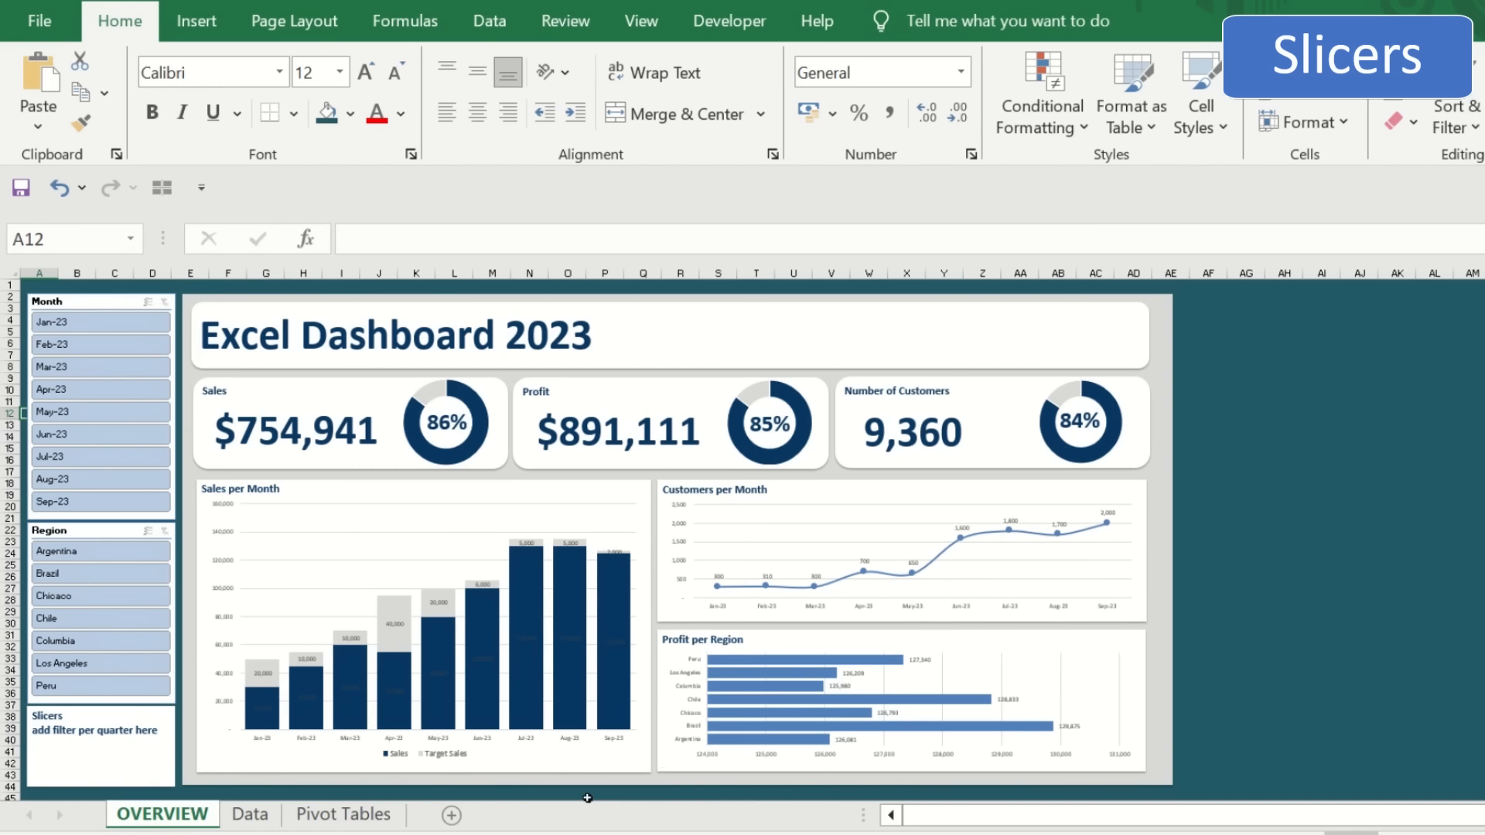
pyautogui.click(384, 816)
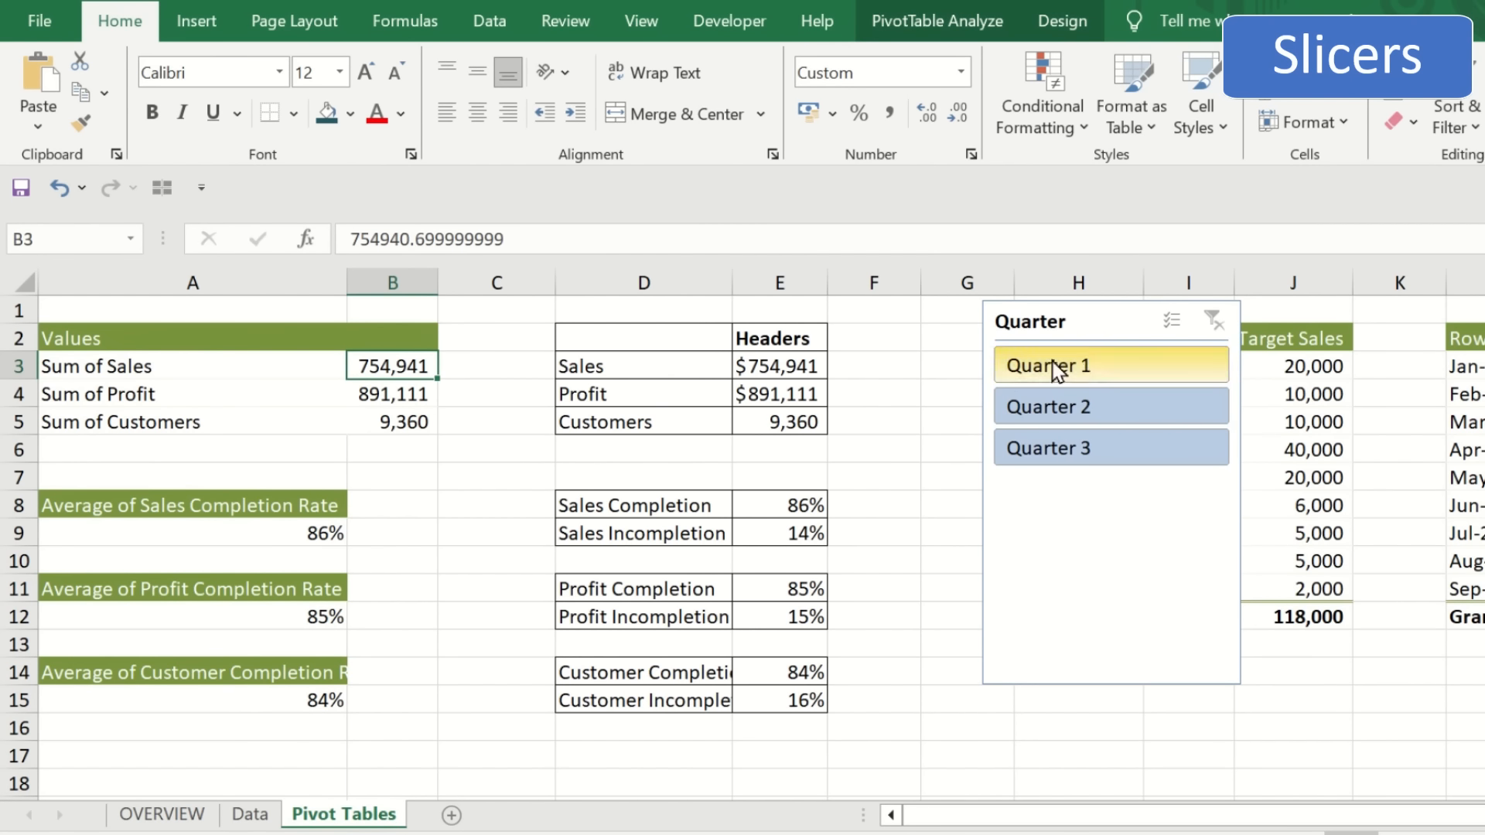
pyautogui.click(1140, 315)
pyautogui.press('Delete')
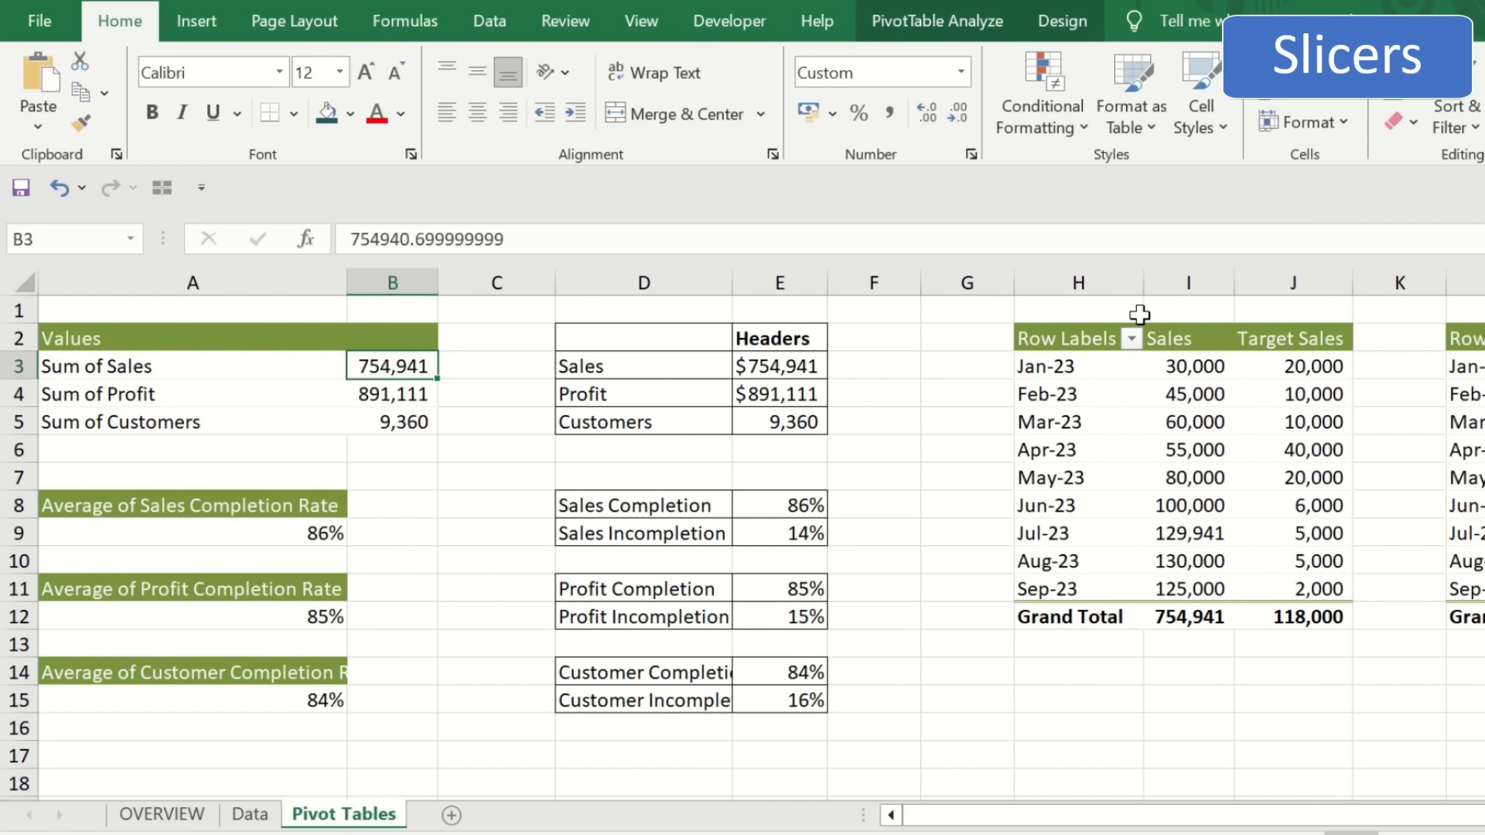
pyautogui.click(166, 819)
pyautogui.hotkey('ctrl', 'v')
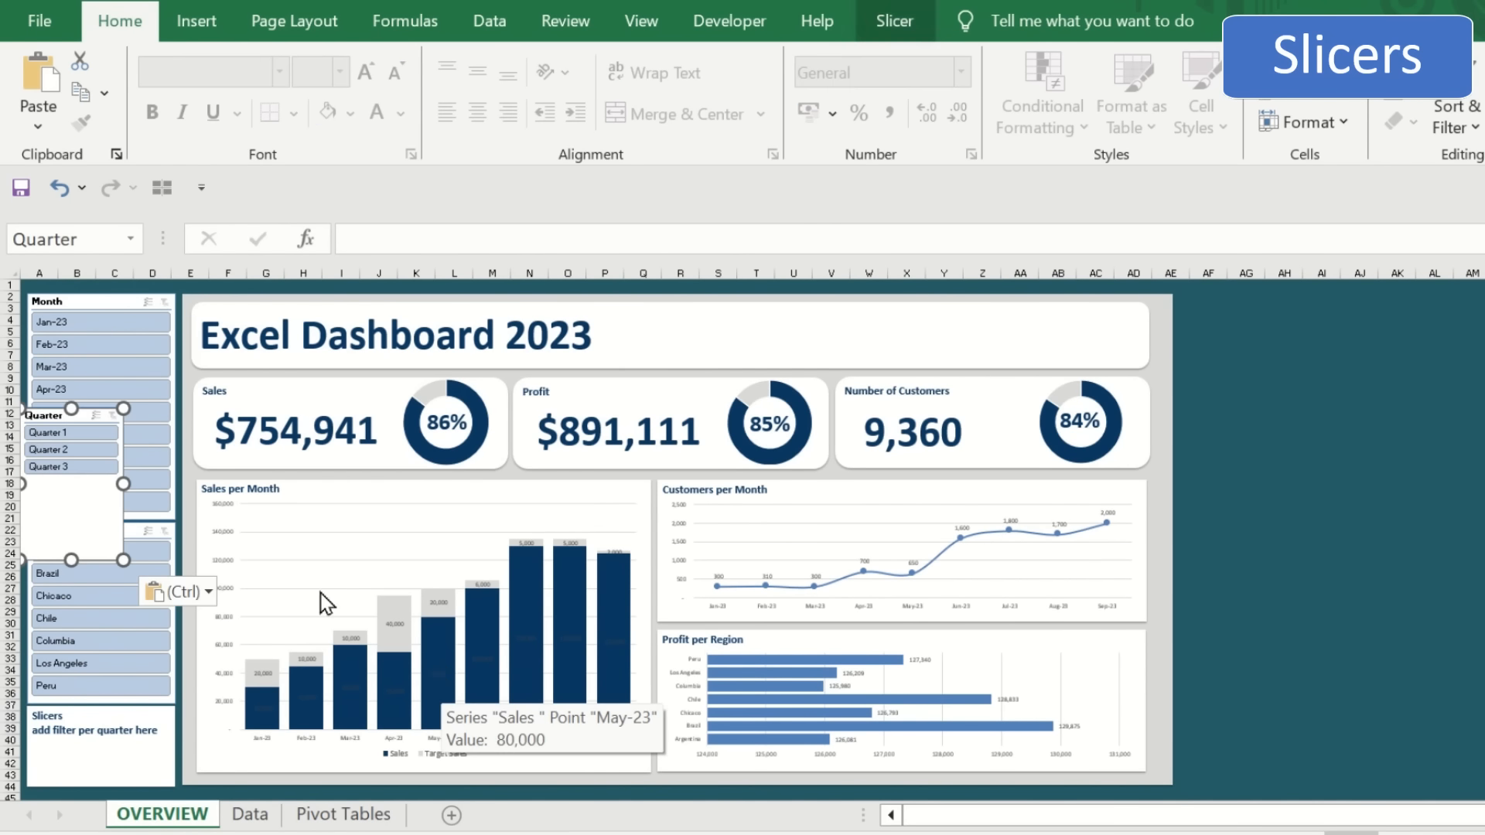
pyautogui.moveTo(46, 449); pyautogui.dragTo(56, 716)
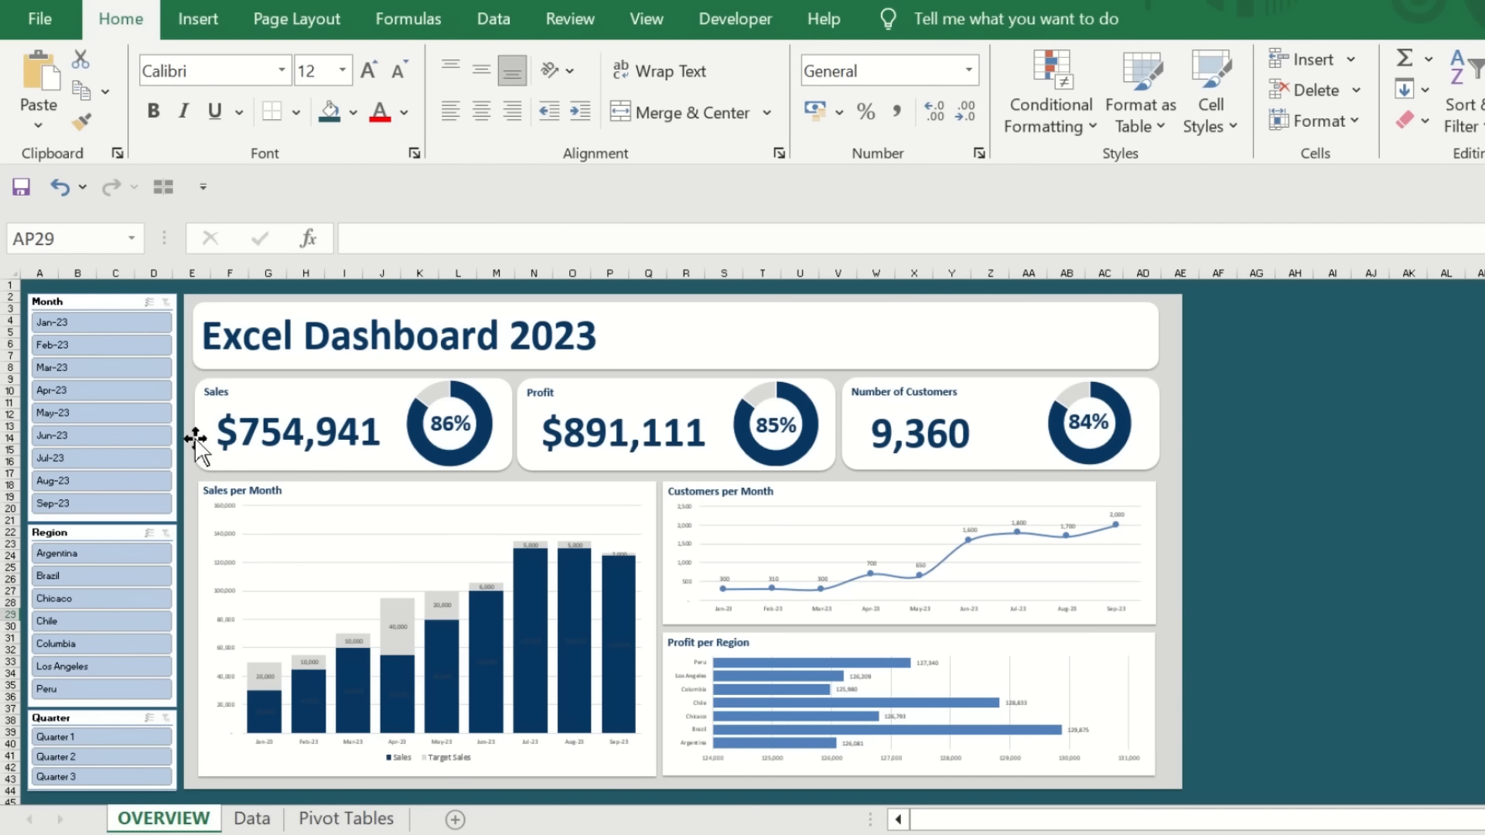
# - Test the slicers by filtering the dashboard to Mar-23 and Argentina, and clear the Region and Month filters
pyautogui.click(125, 366)
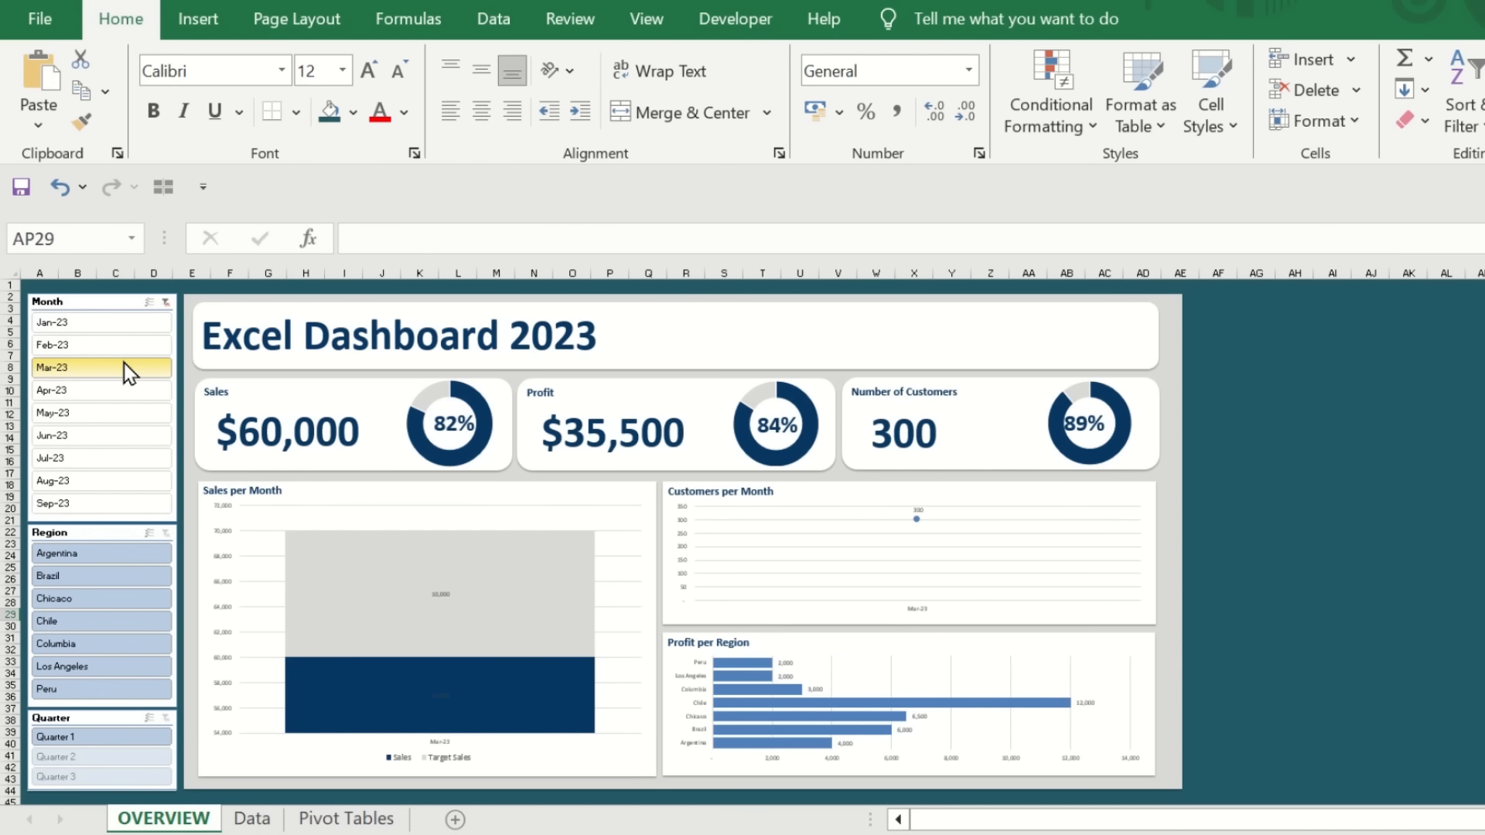
pyautogui.click(99, 554)
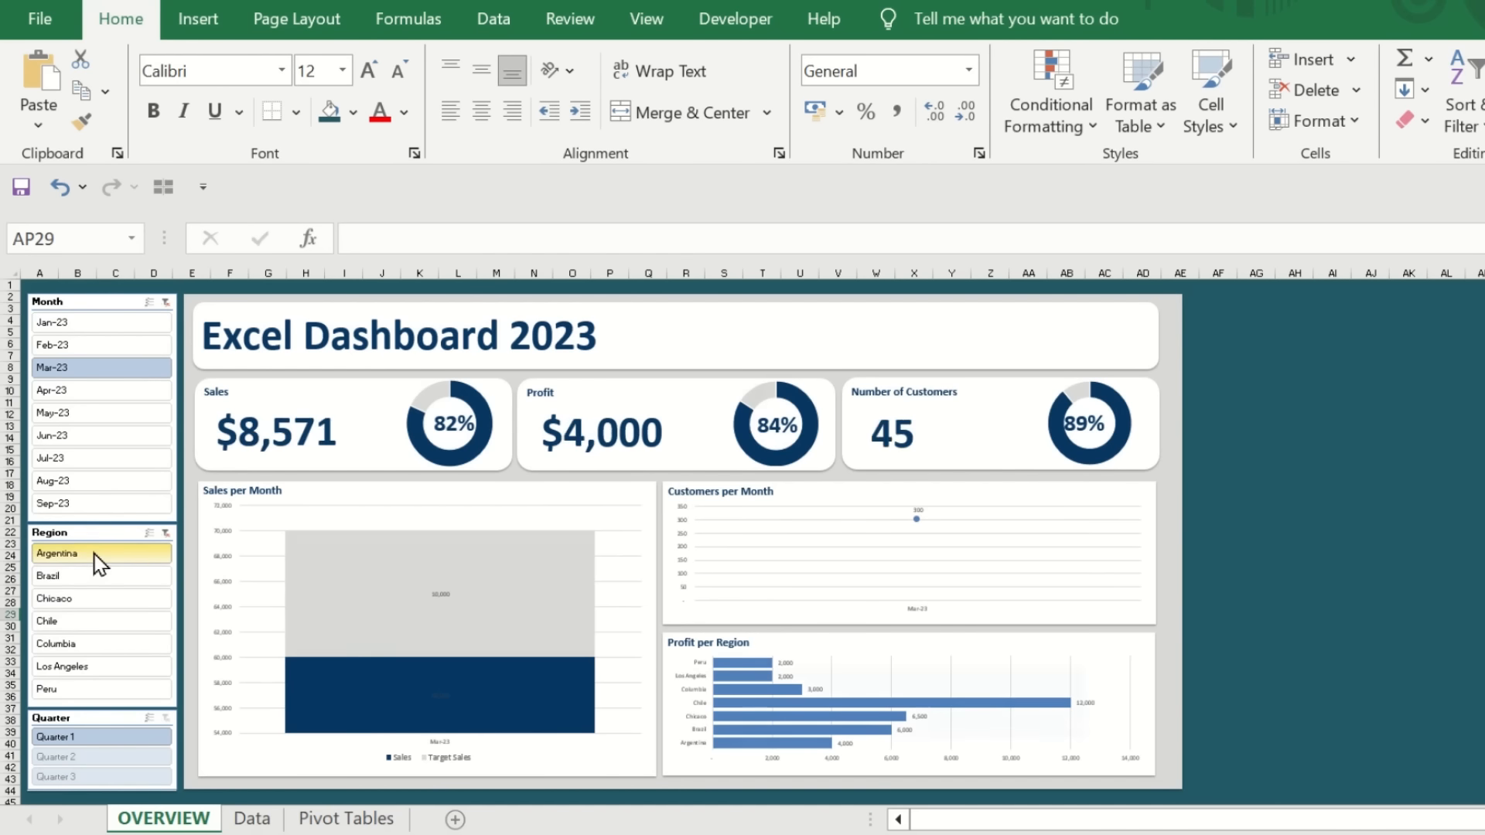
pyautogui.click(166, 535)
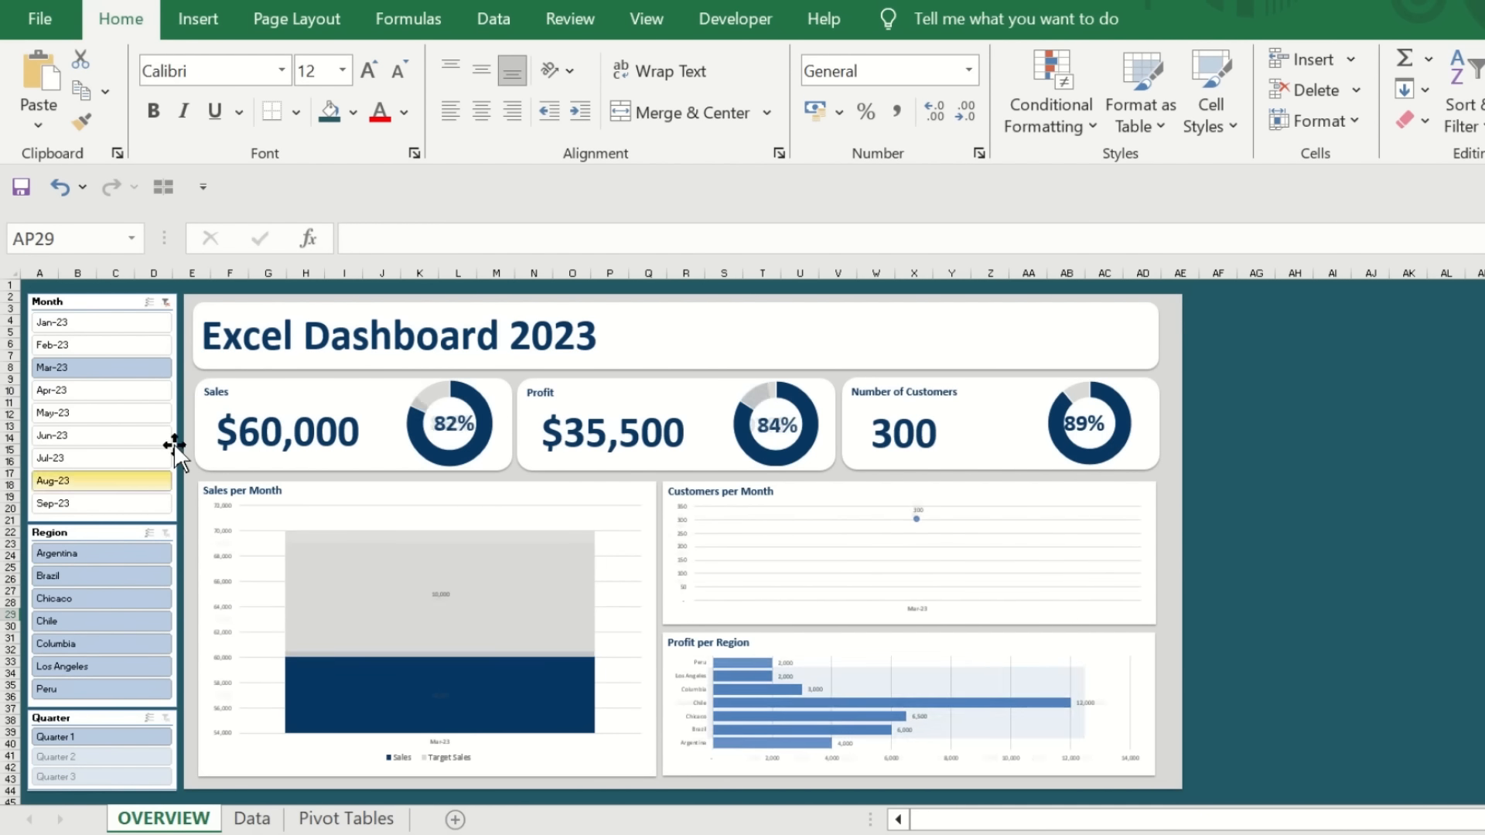
pyautogui.click(167, 303)
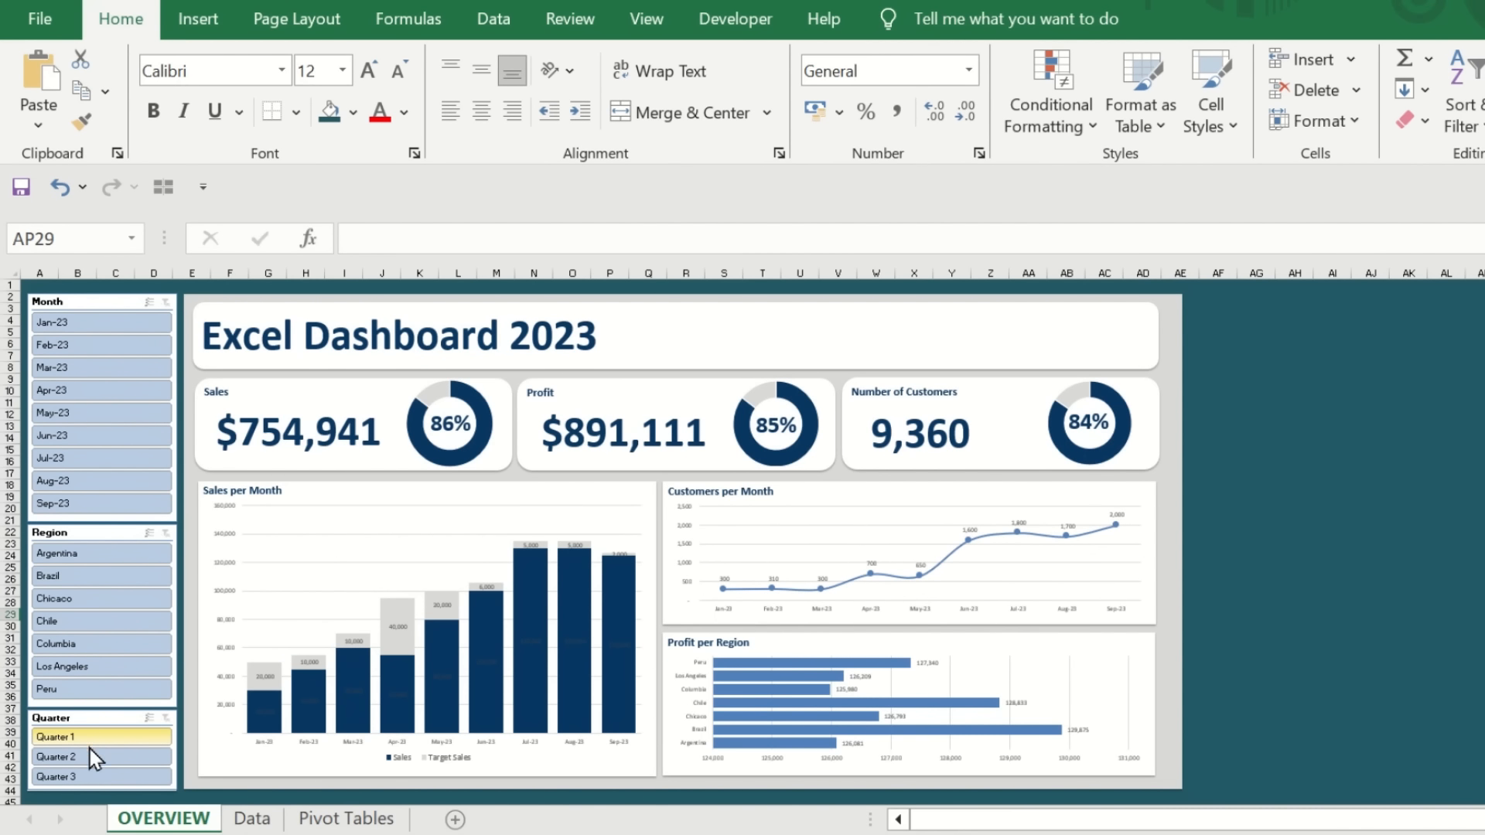
# - Test the slicers by filtering the dashboard to Quarter 3 and the Chicaco region, and clear the Region and Quarter filters
pyautogui.click(85, 777)
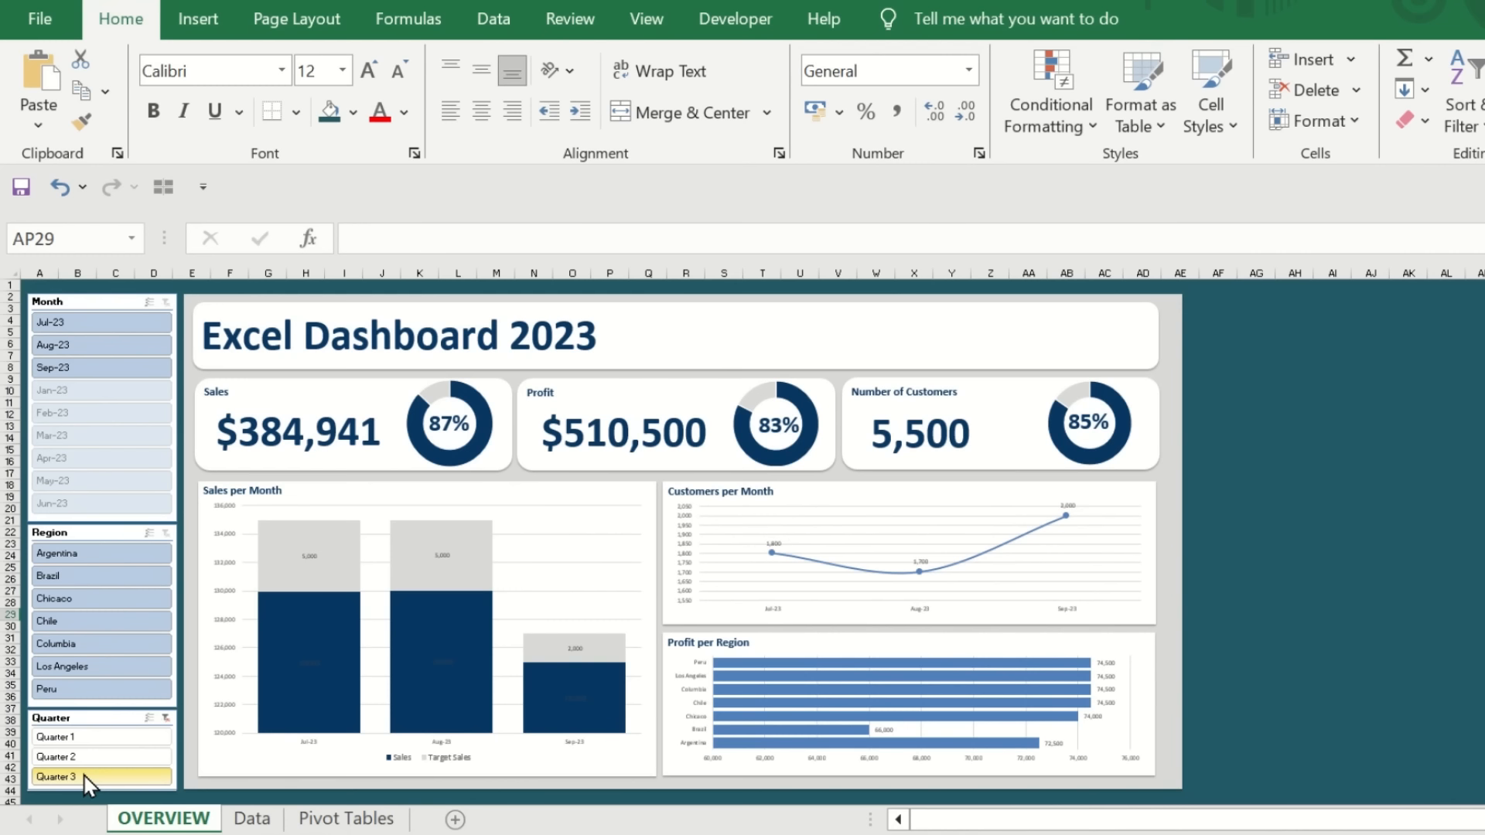
pyautogui.click(117, 605)
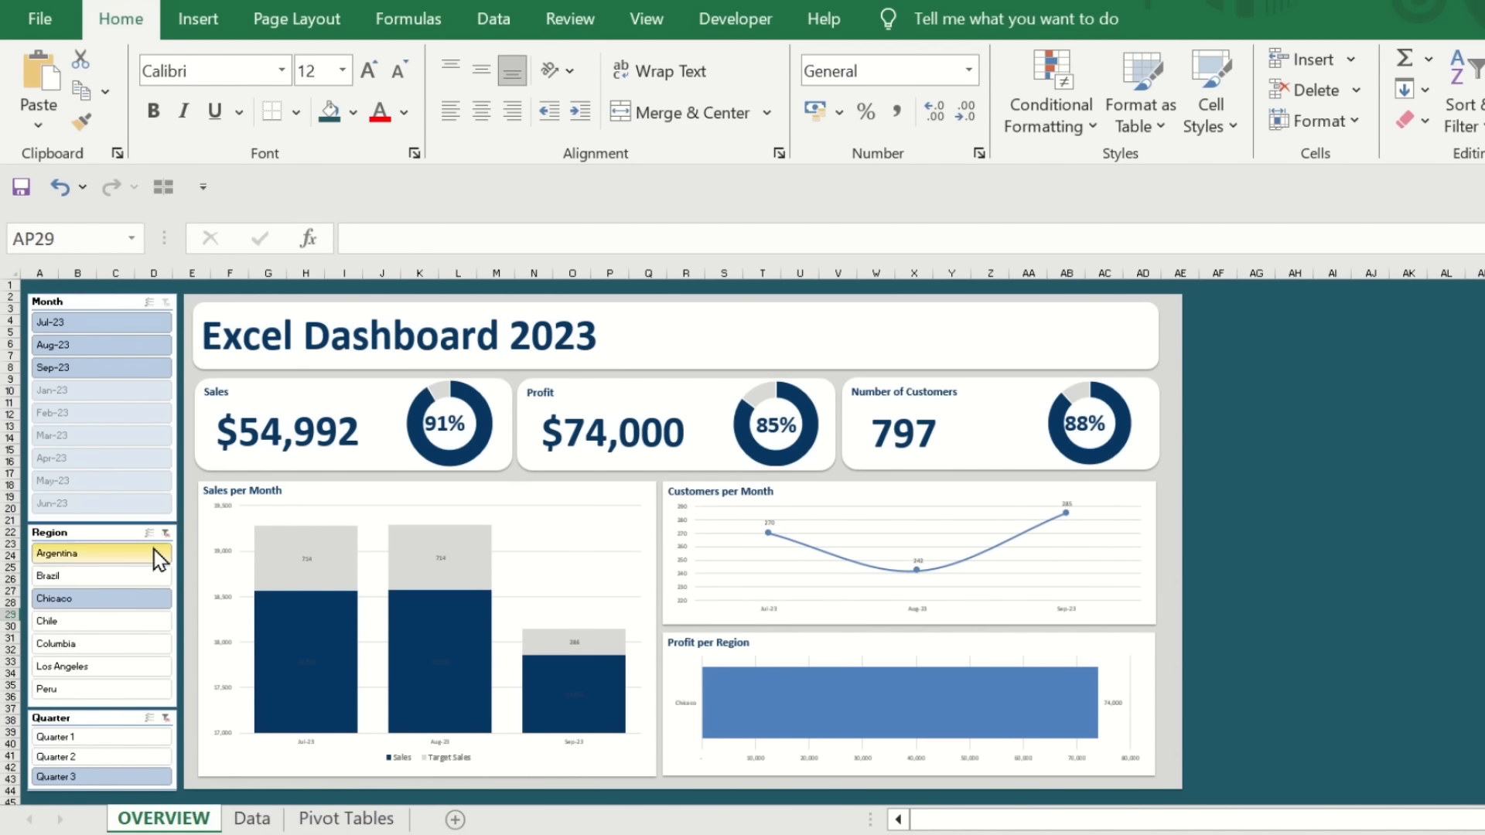
pyautogui.click(167, 535)
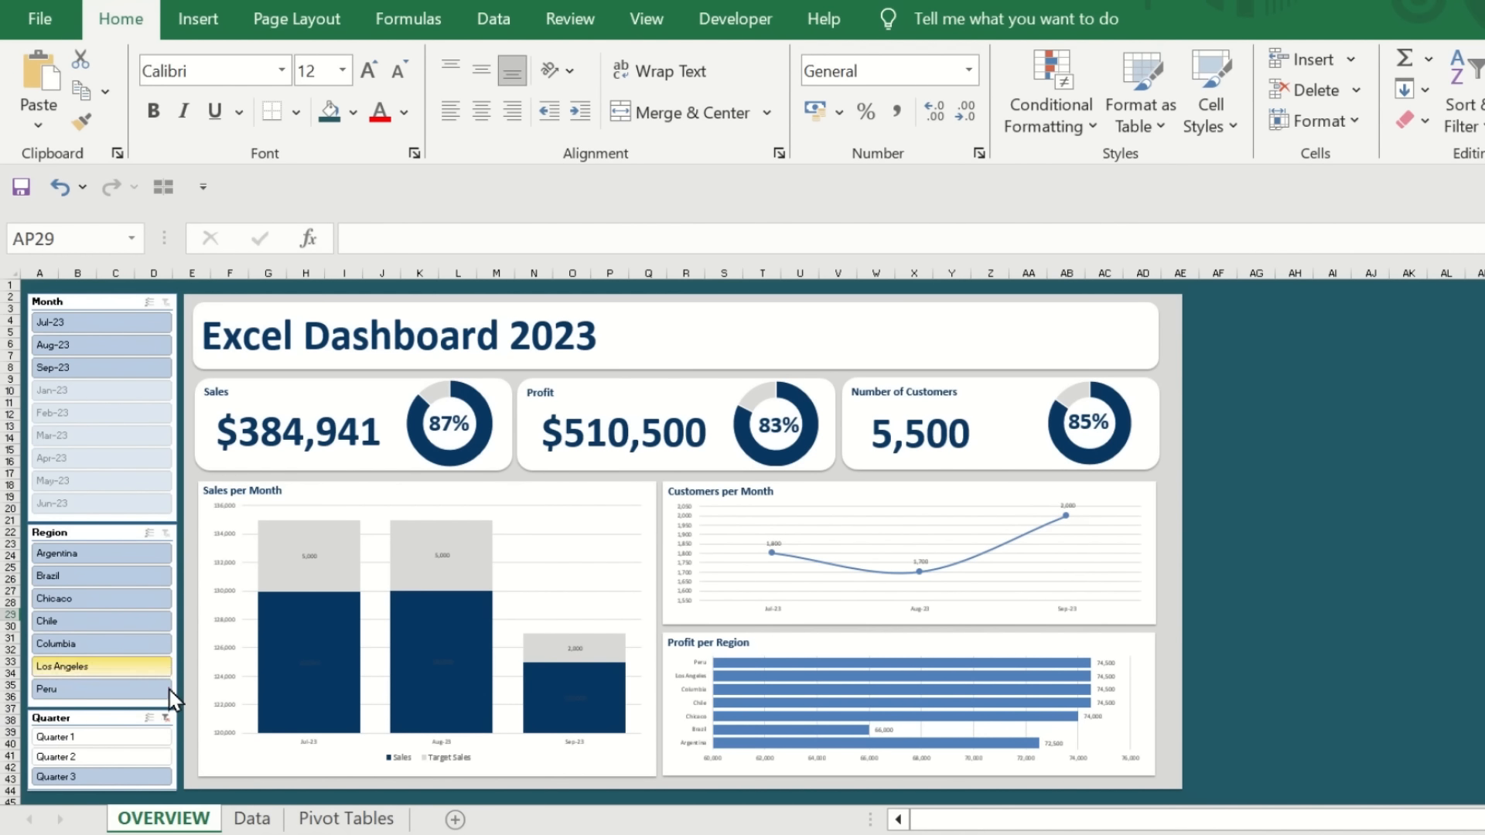
pyautogui.click(166, 719)
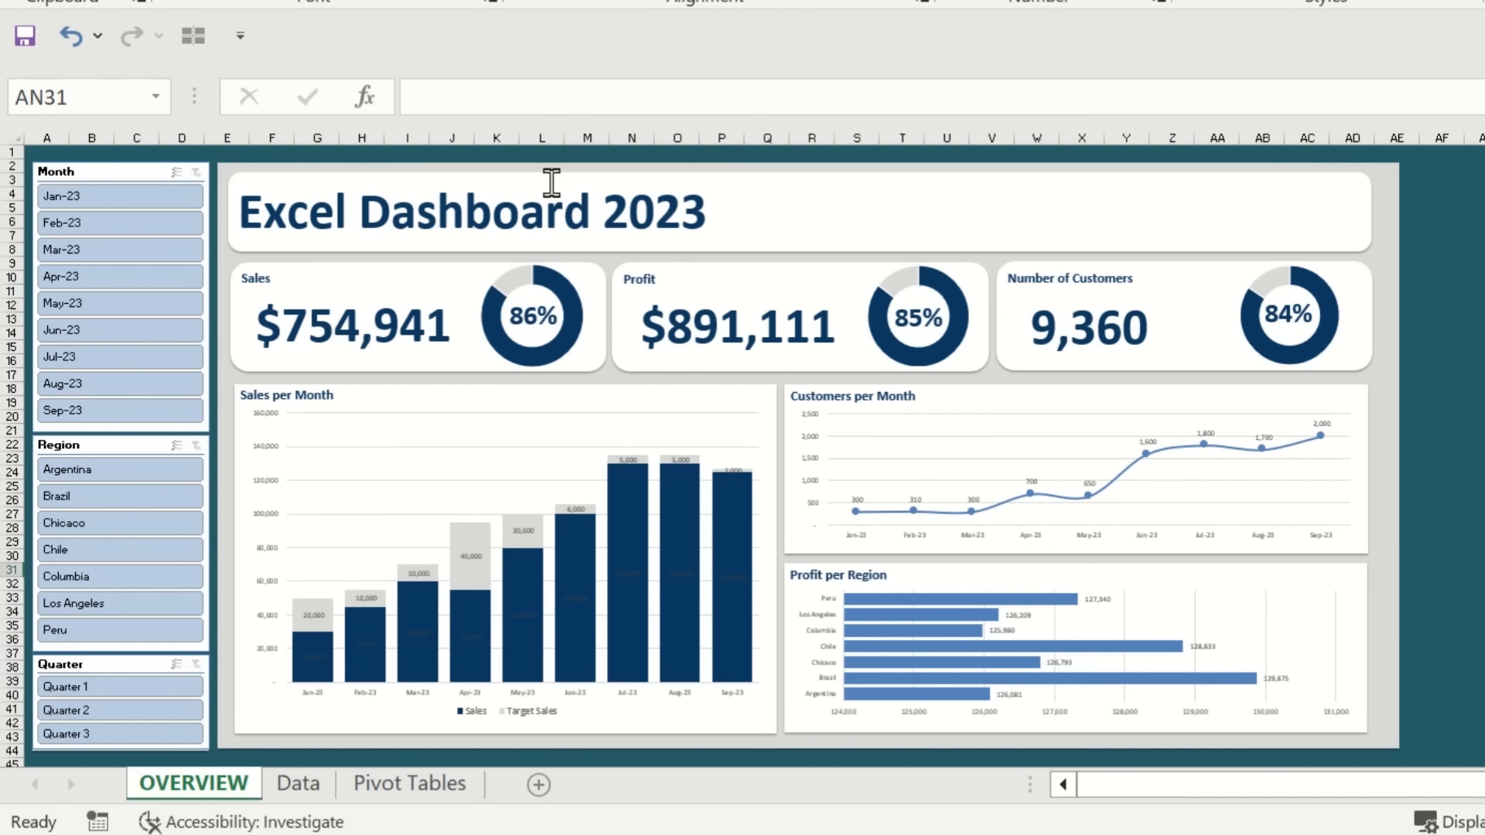
# - Check the Month and Region slicers separately by filtering to Jan-23 and clearing it, and filtering to Chicaco and clearing it
pyautogui.click(85, 205)
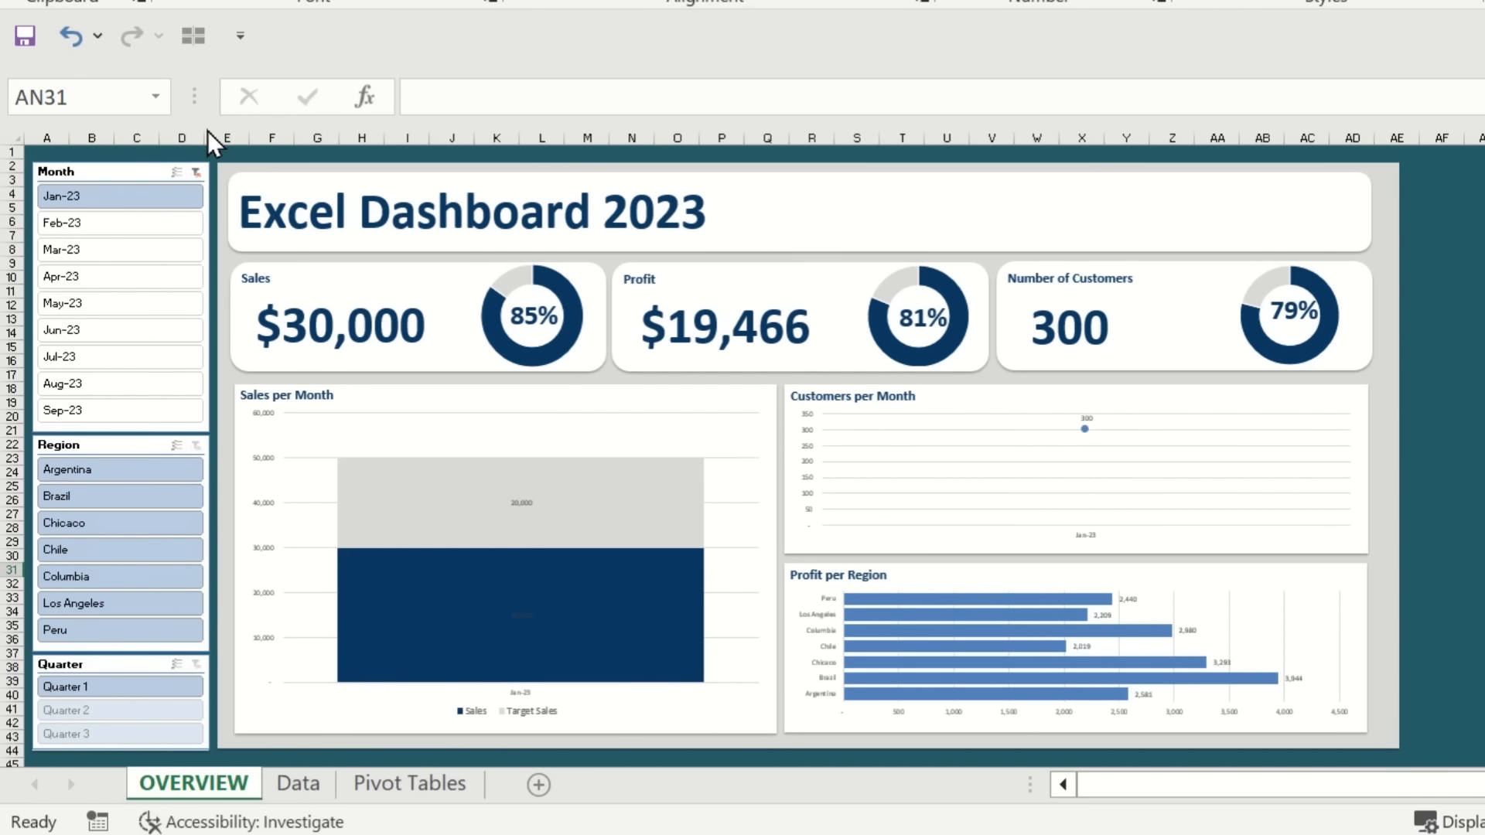
pyautogui.click(190, 173)
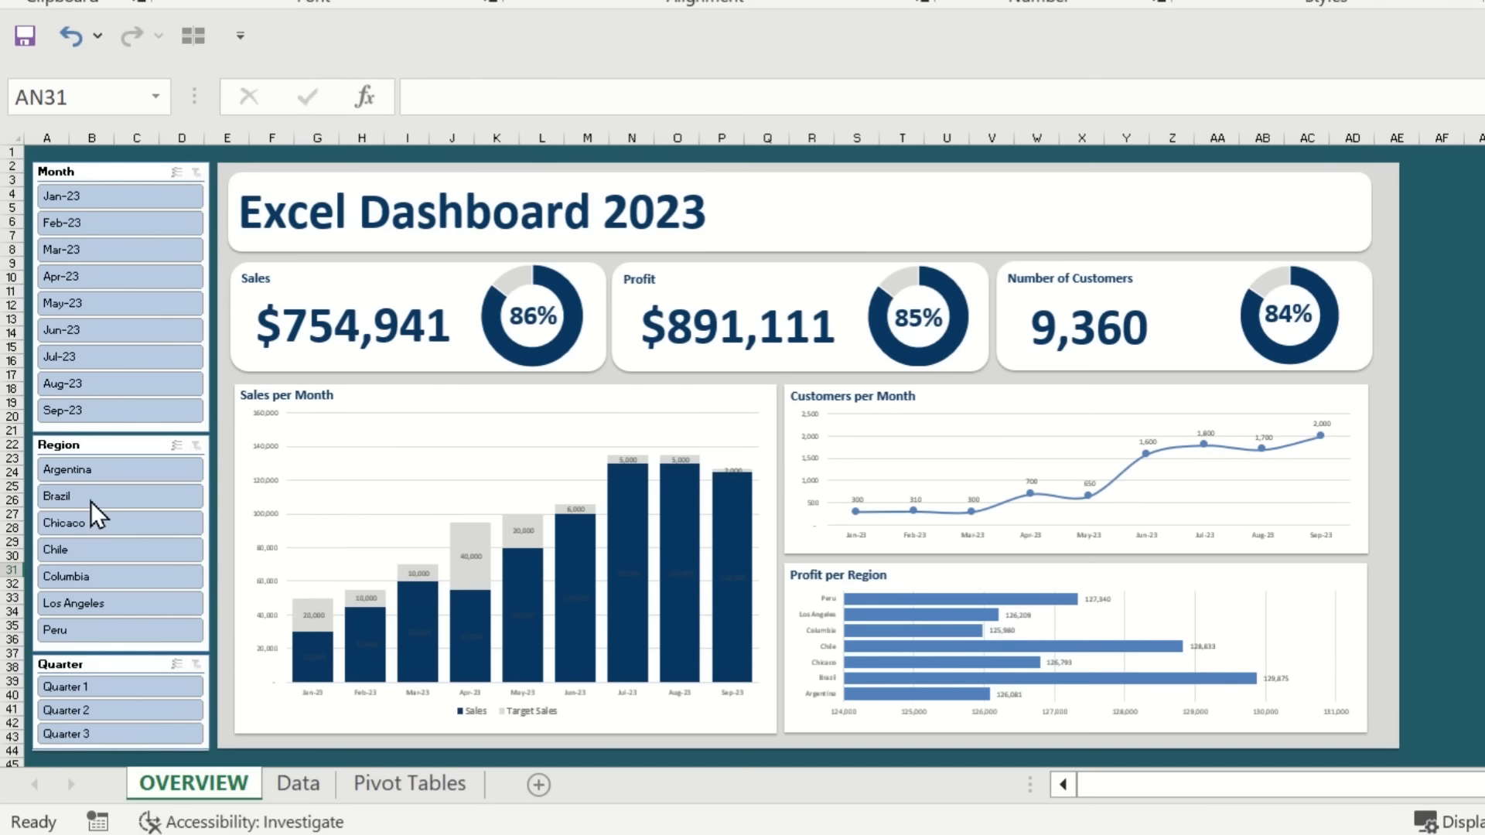
pyautogui.click(107, 532)
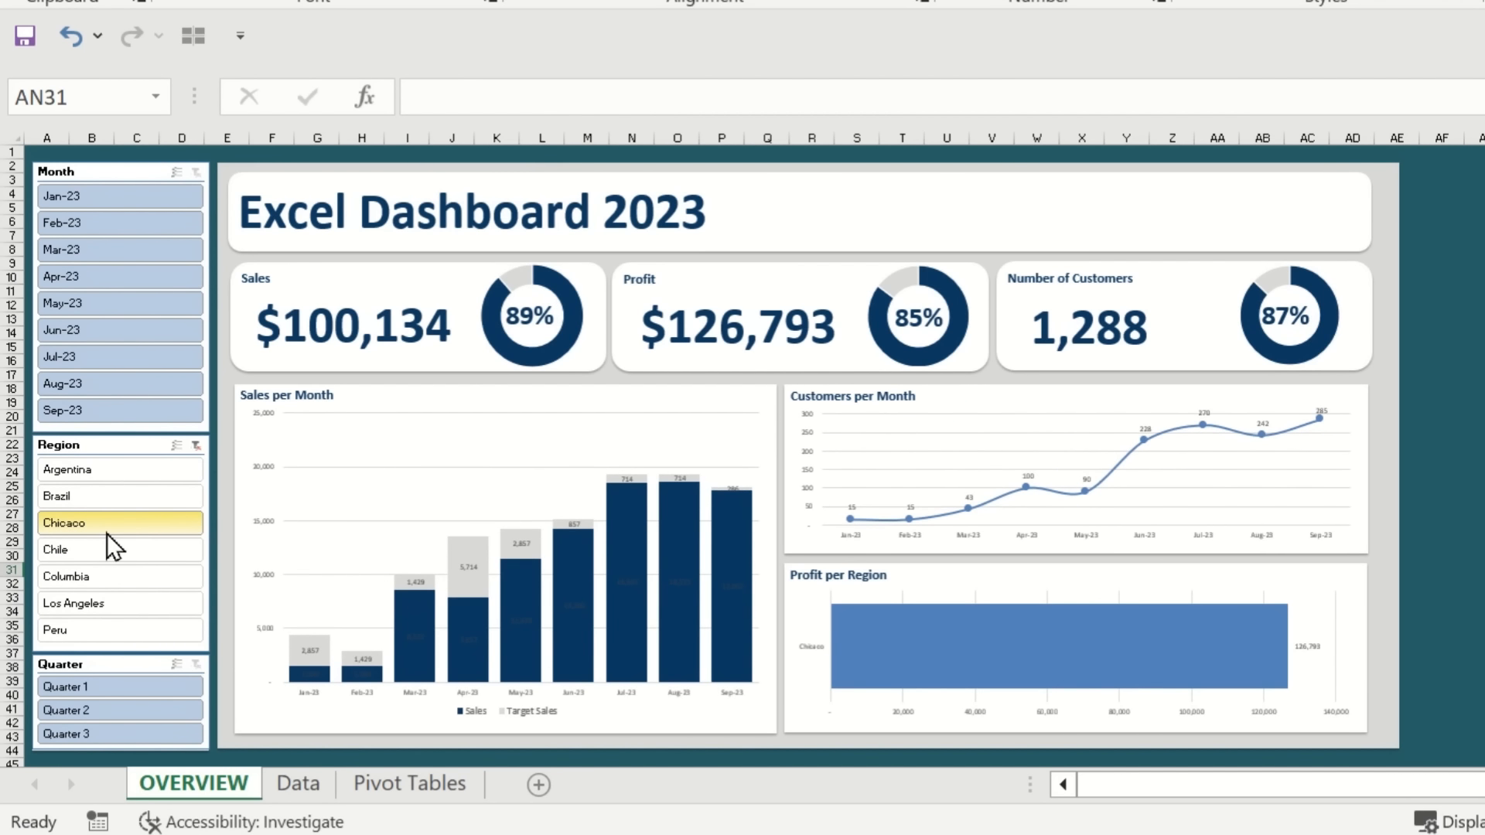
pyautogui.click(195, 453)
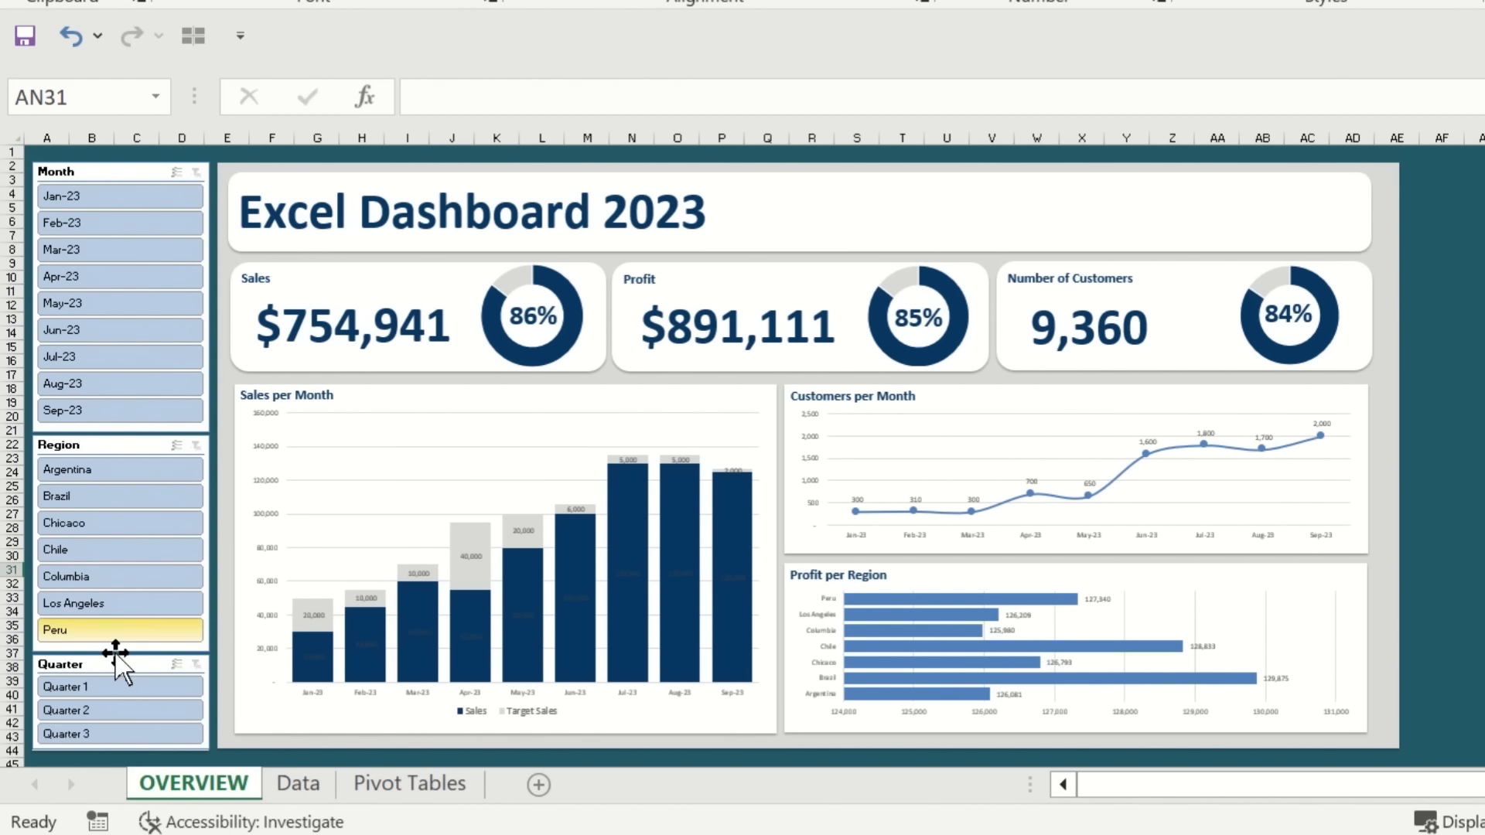
# - Test the combined filter of Quarter 2 and Brazil on the dashboard, and clear the Quarter and Region filters
pyautogui.click(111, 715)
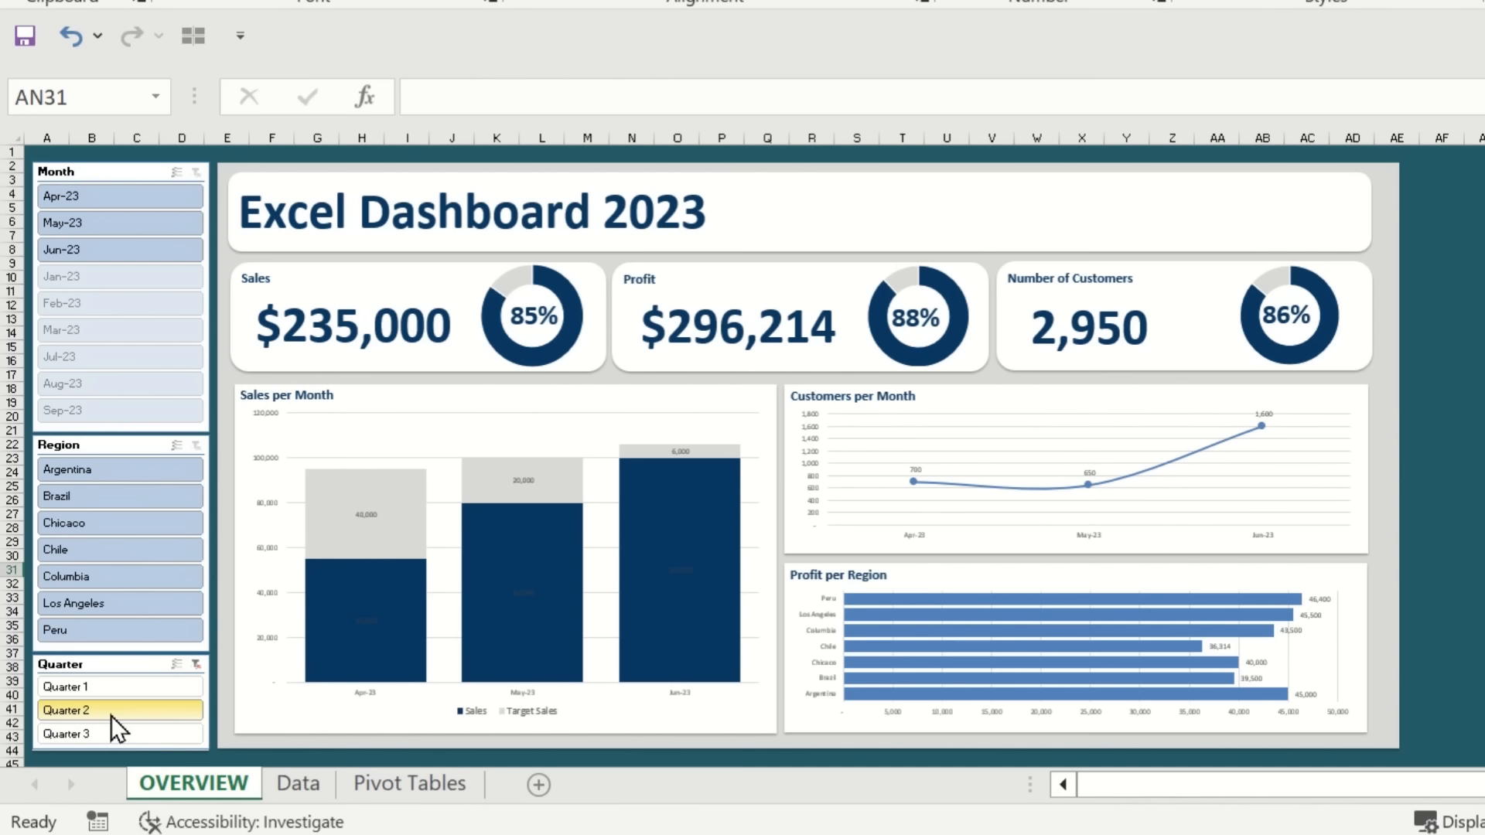
pyautogui.click(156, 495)
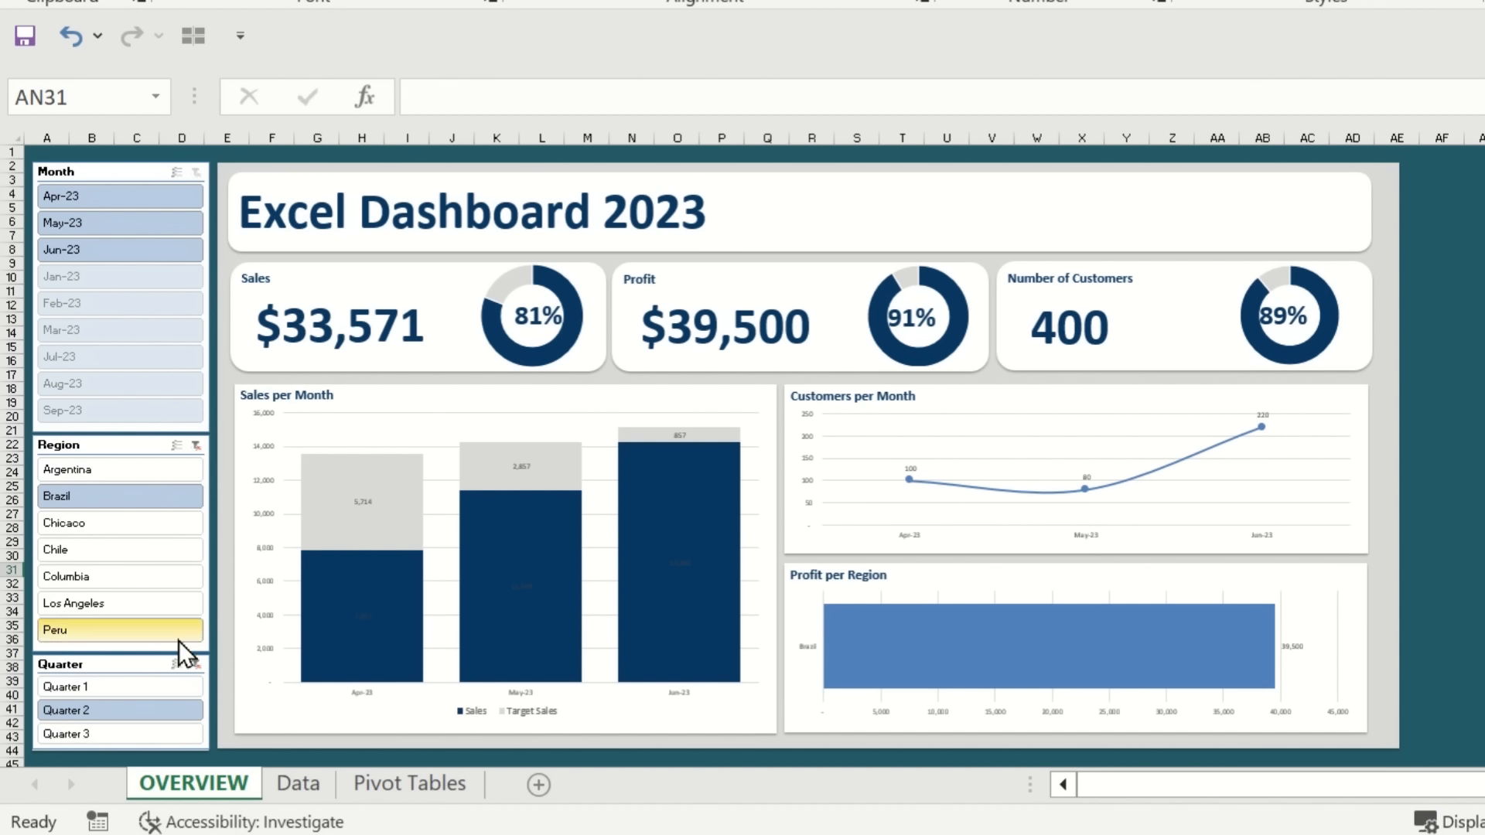
pyautogui.click(196, 667)
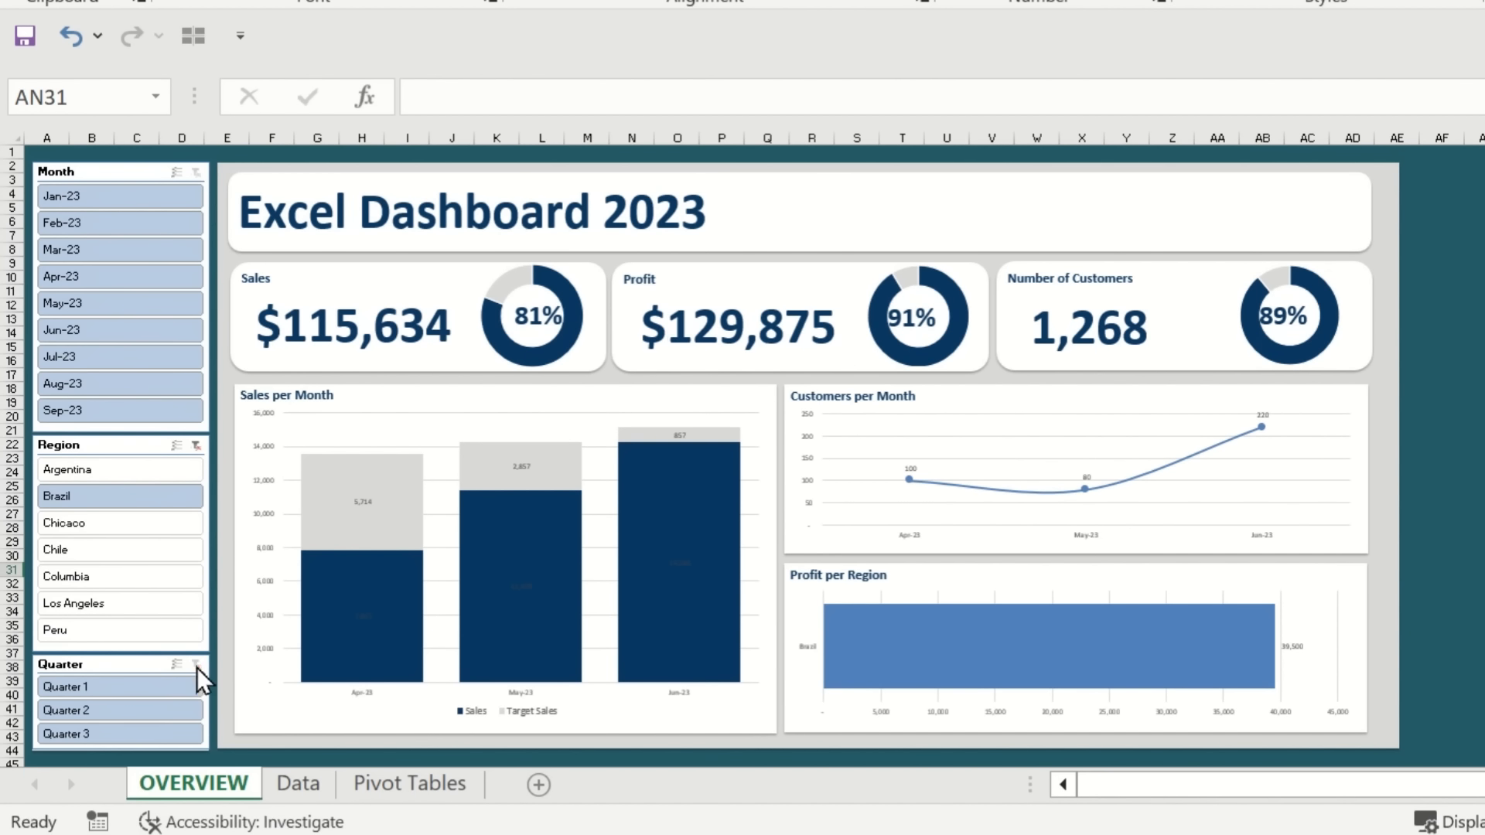
pyautogui.click(196, 447)
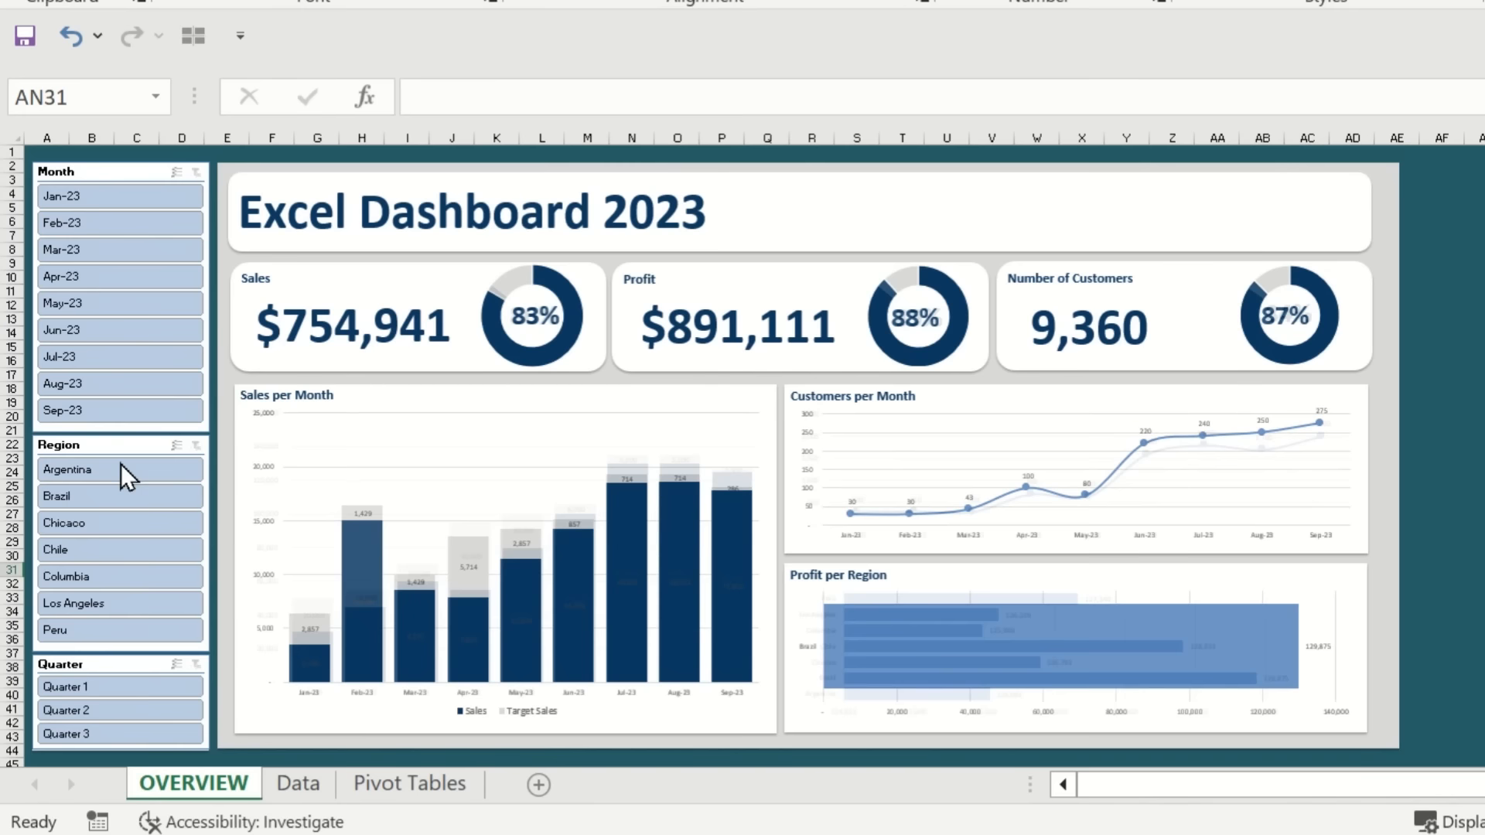